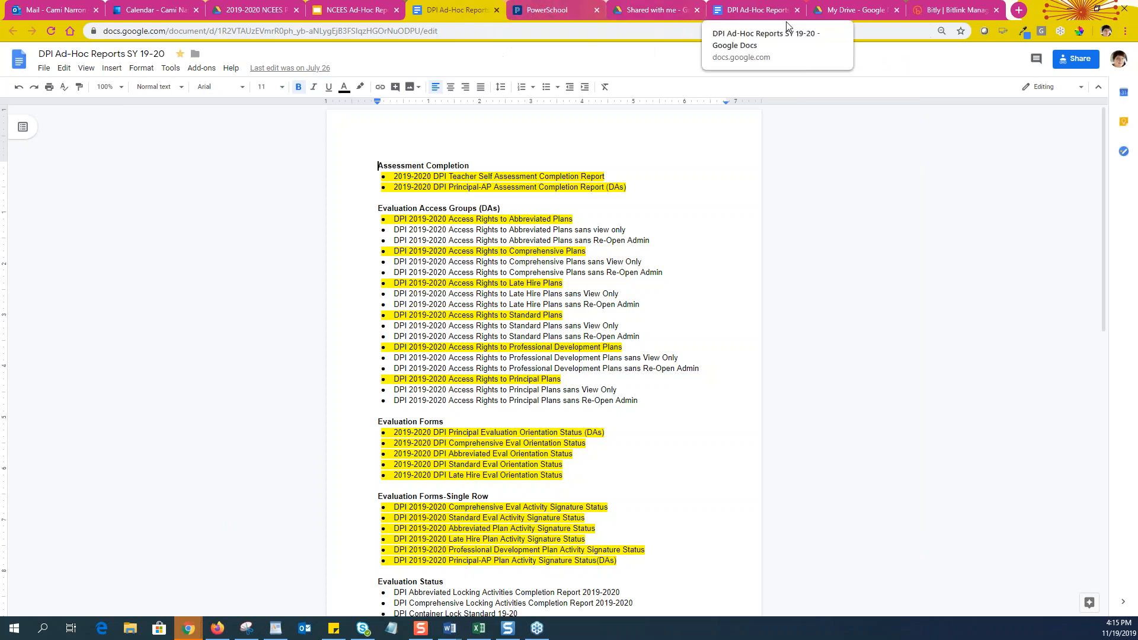
On the NC Educator Effectiveness System tab, go to Reporting through the navigation overflow menu
left_click(550, 10)
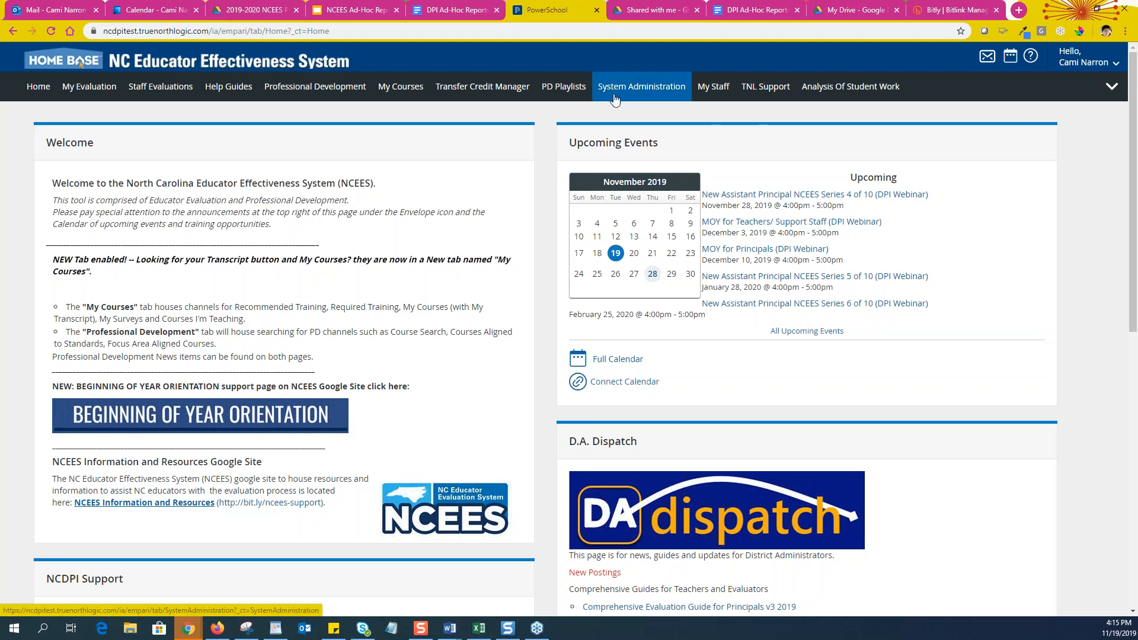
left_click(1112, 87)
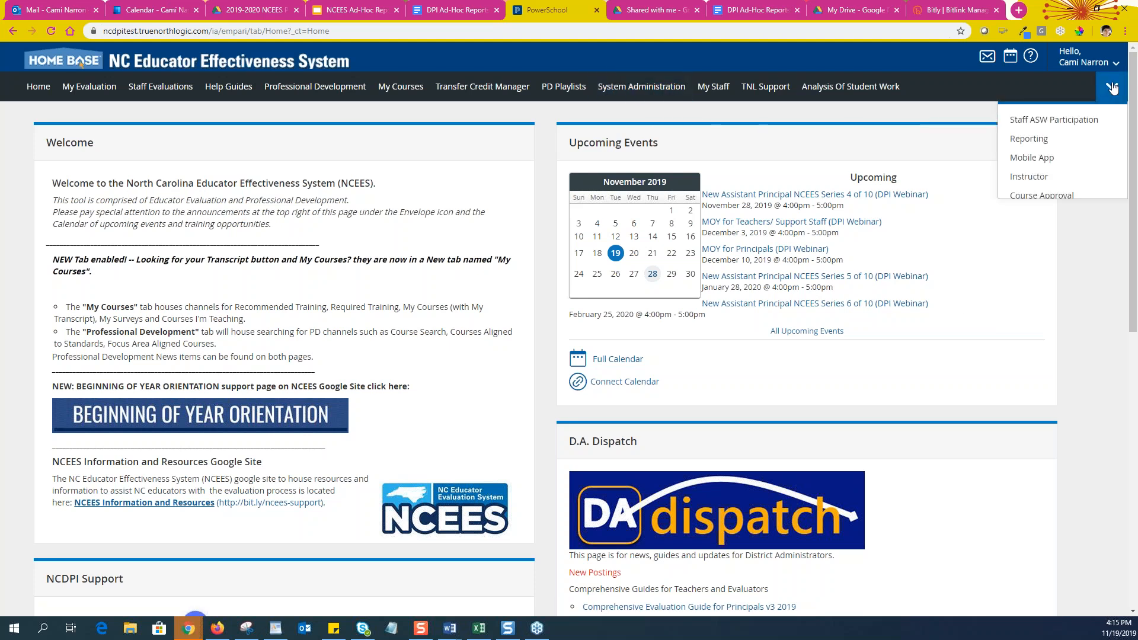
left_click(1040, 145)
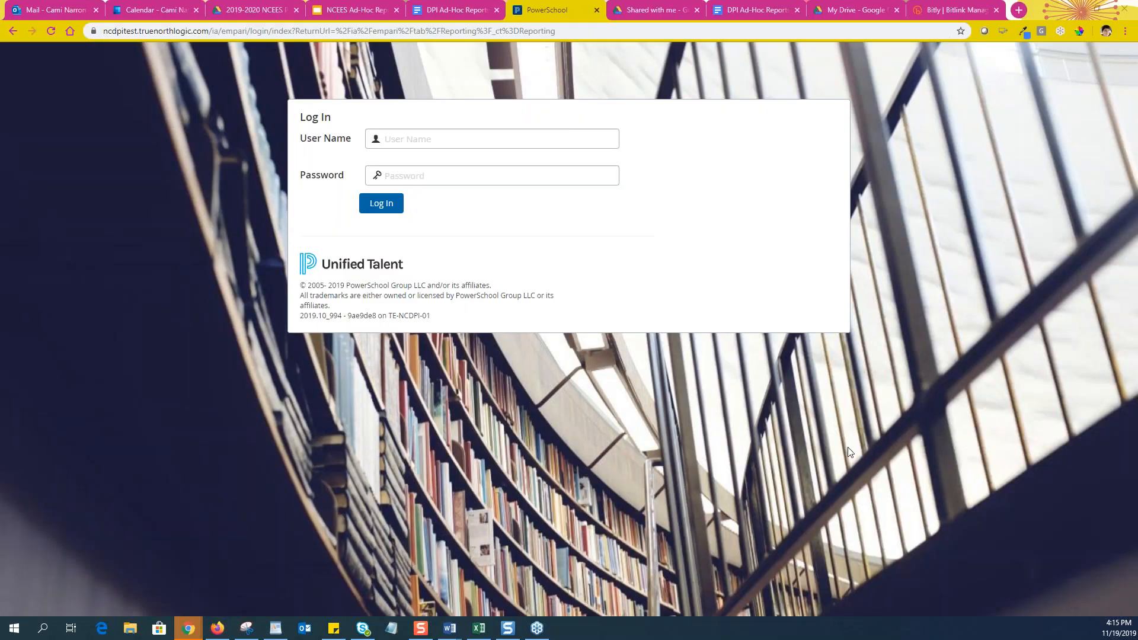
Log in to Unified Talent with the account user name and password
left_click(431, 141)
type("Camillia")
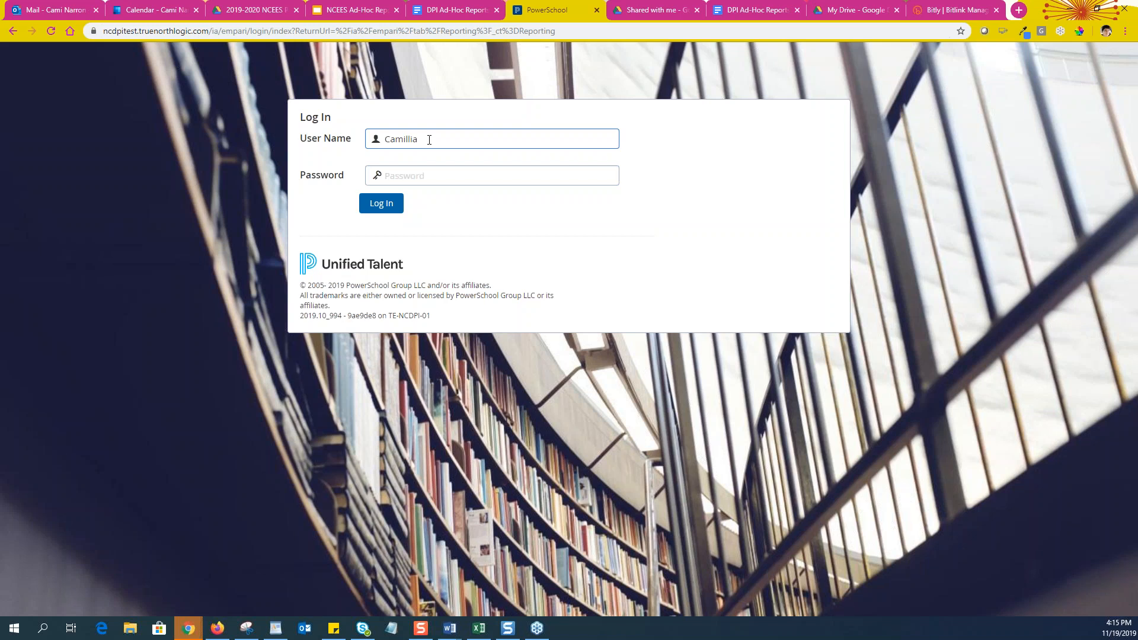
key("BackSpace")
key("BackSpace")
key("BackSpace")
type("Cami")
key("BackSpace")
key("BackSpace")
key("BackSpace")
left_click(425, 176)
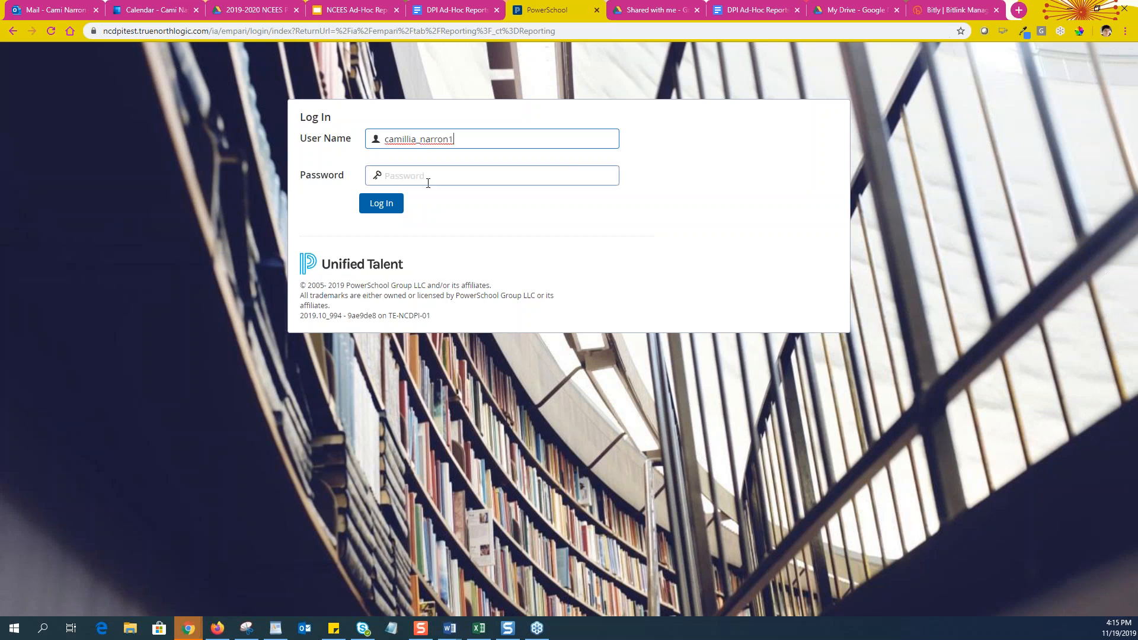
type("••")
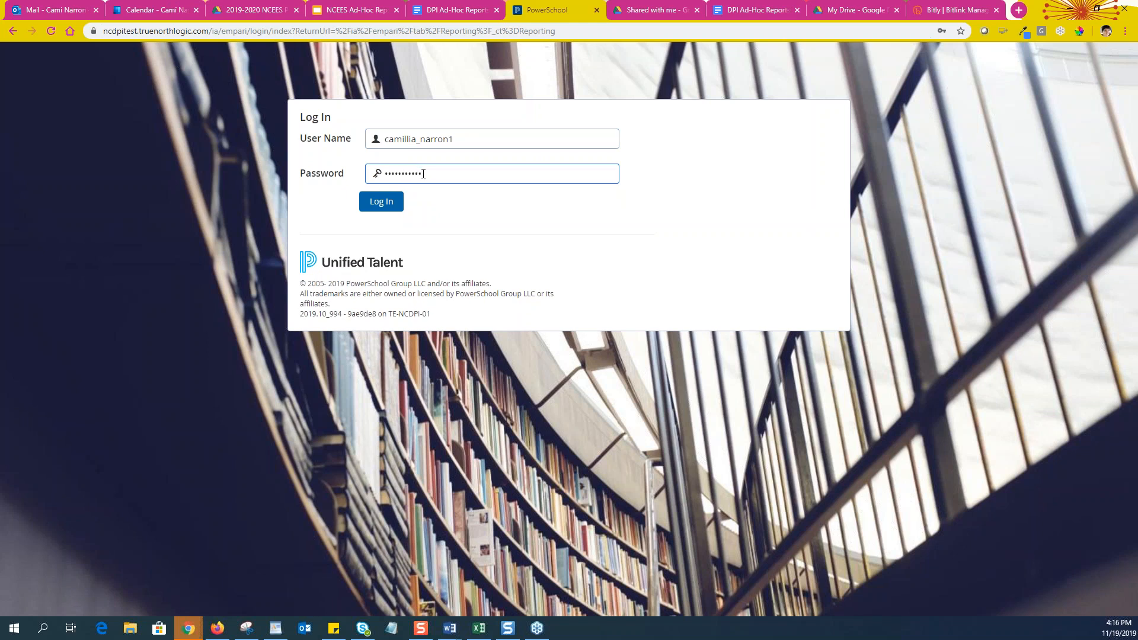
key("Return")
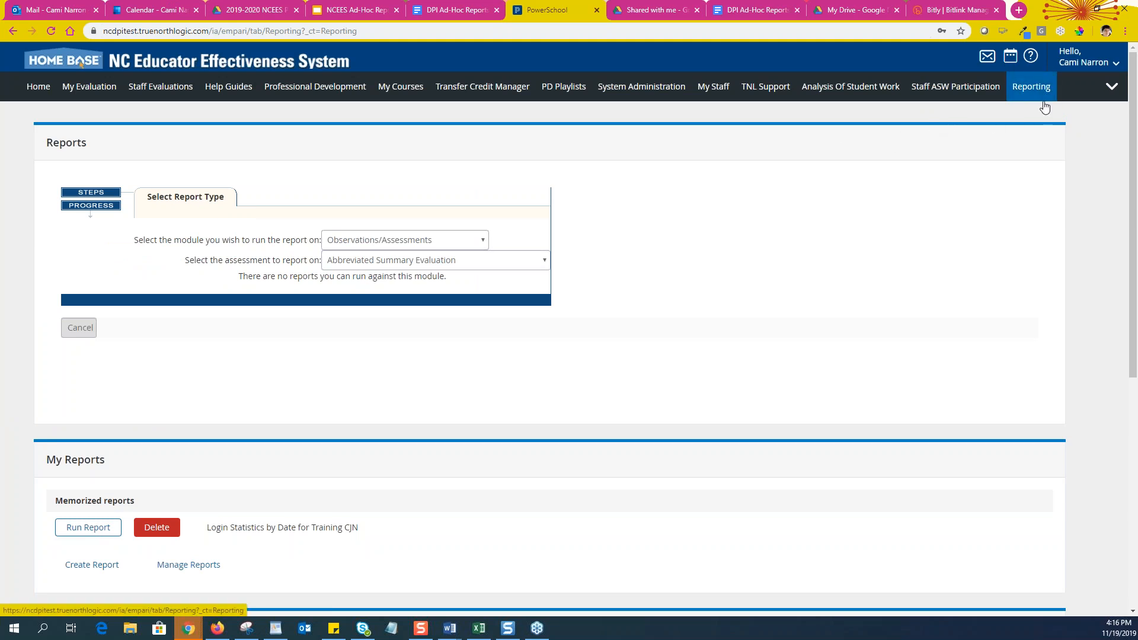
Try the Quick Reports module, then return to the main Reporting page
scroll(680, 288, "down", 1)
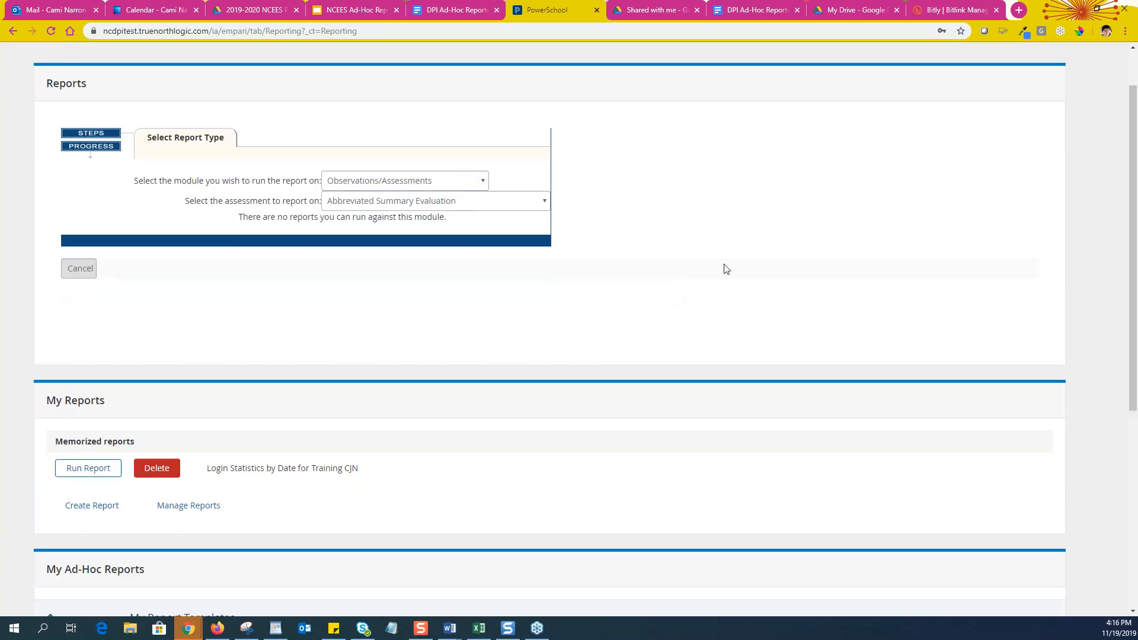
scroll(727, 269, "up", 4)
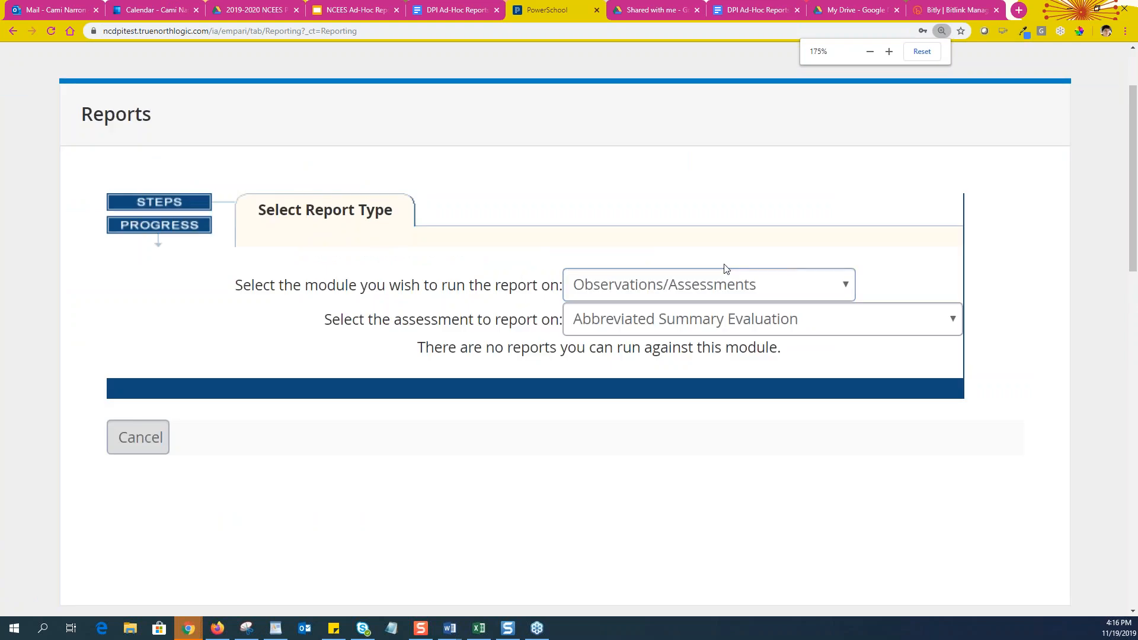
left_click(724, 295)
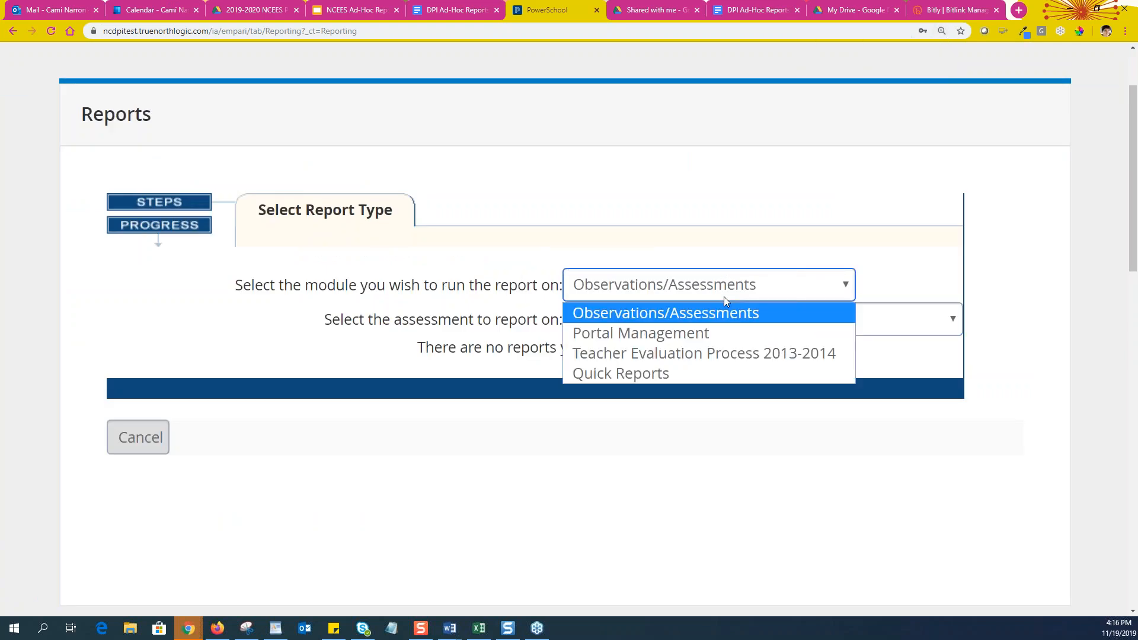
left_click(684, 374)
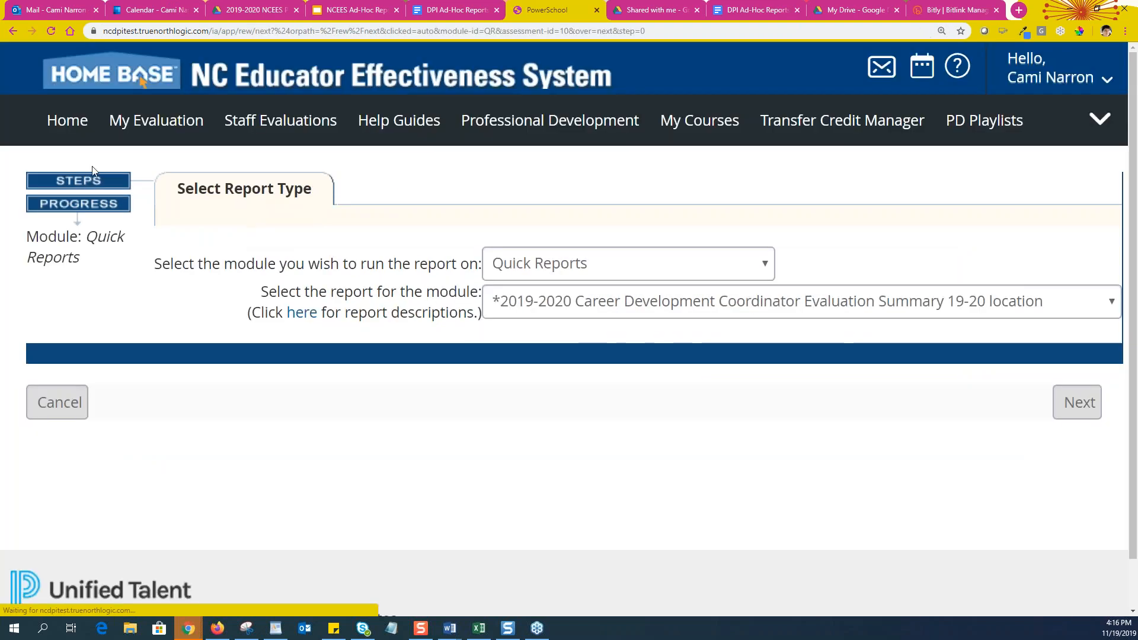
left_click(16, 32)
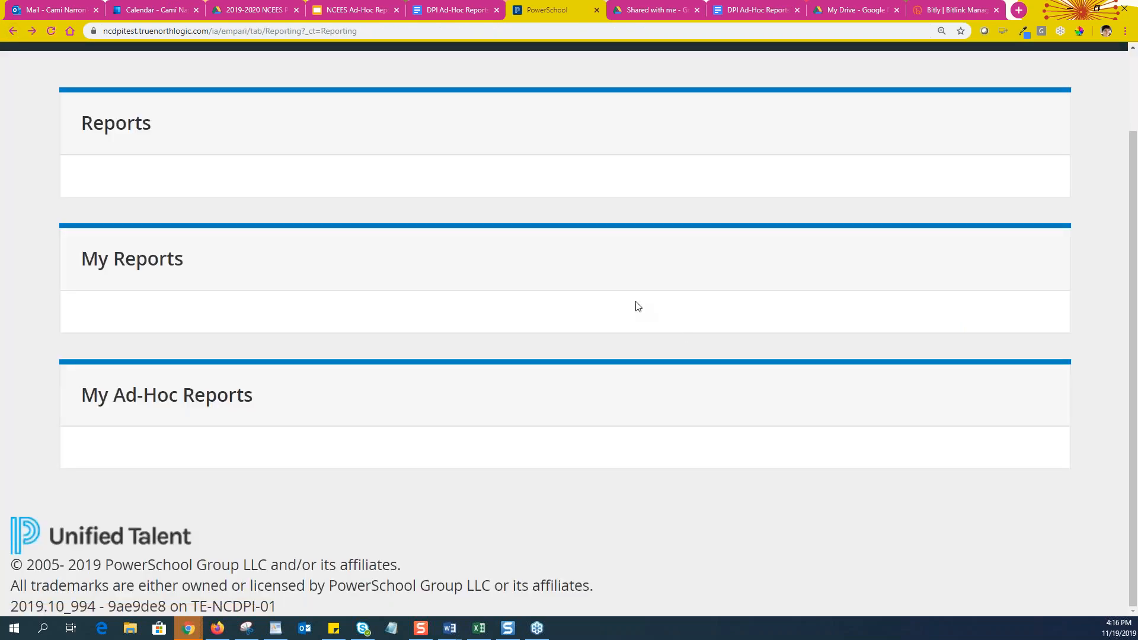
Expand the My Report Templates list to show every template
scroll(635, 304, "down", 8)
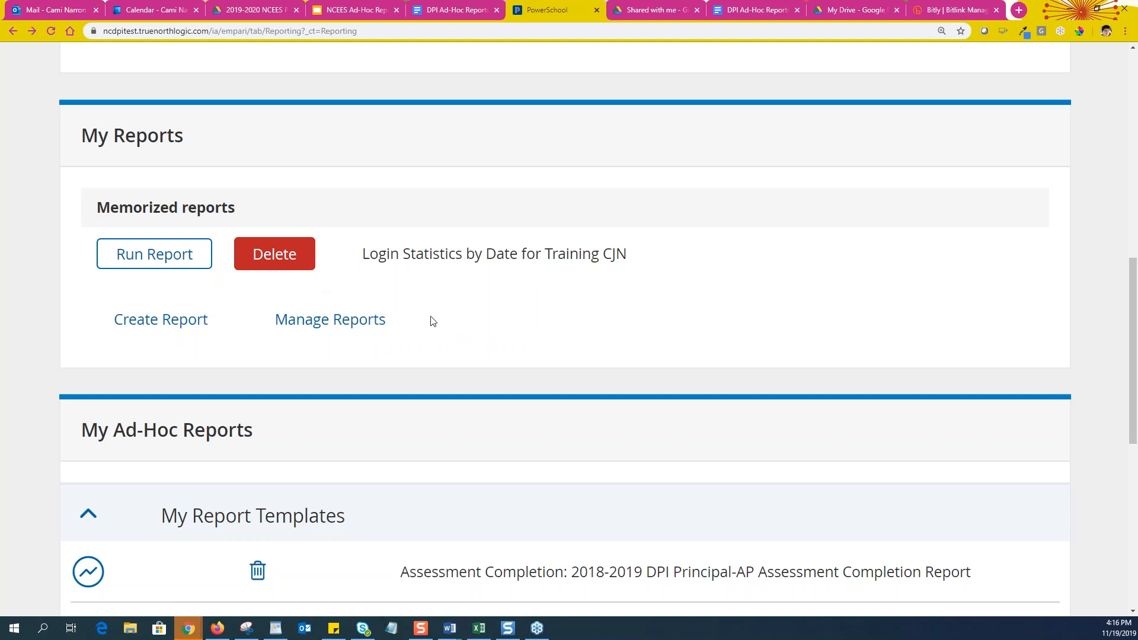
scroll(432, 320, "down", 3)
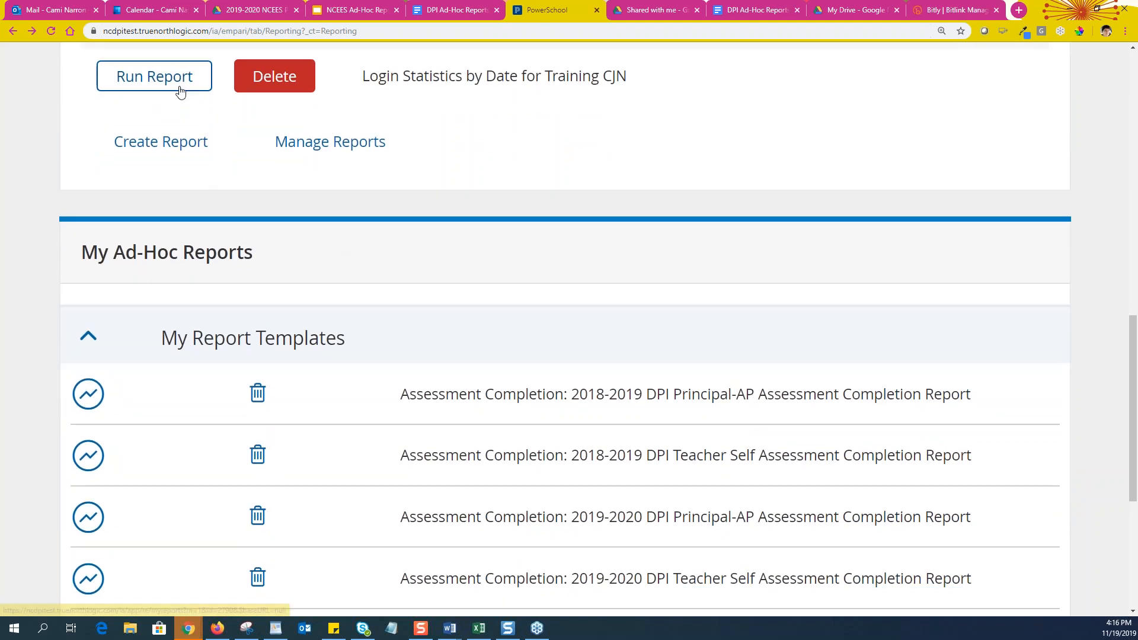
scroll(201, 249, "down", 2)
scroll(220, 190, "down", 2)
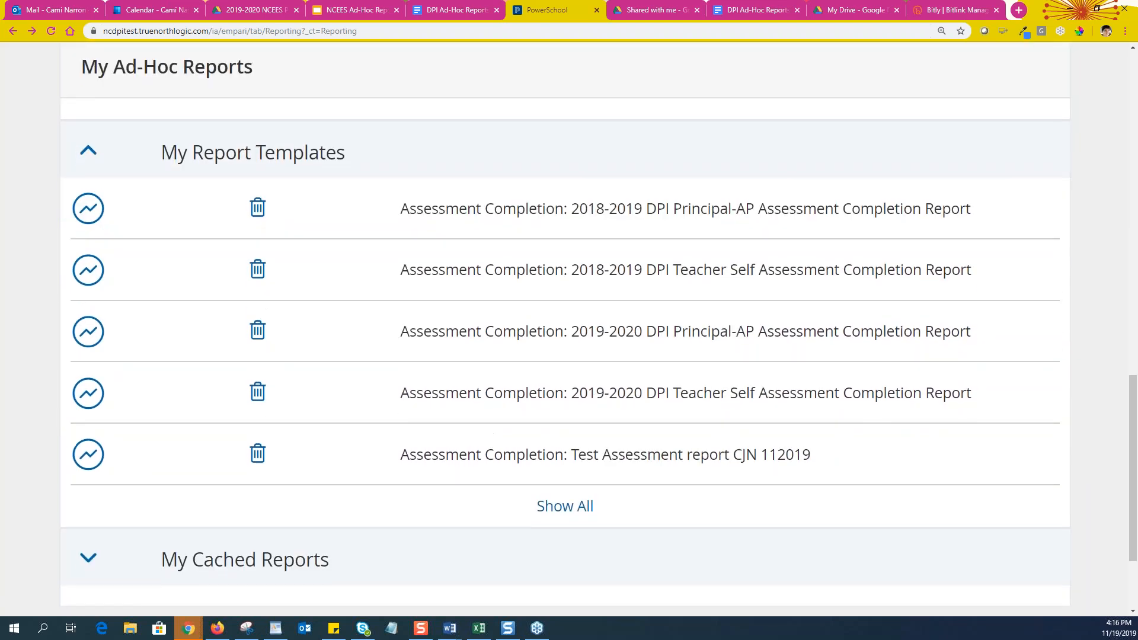
scroll(219, 191, "up", 1)
scroll(211, 188, "down", 1)
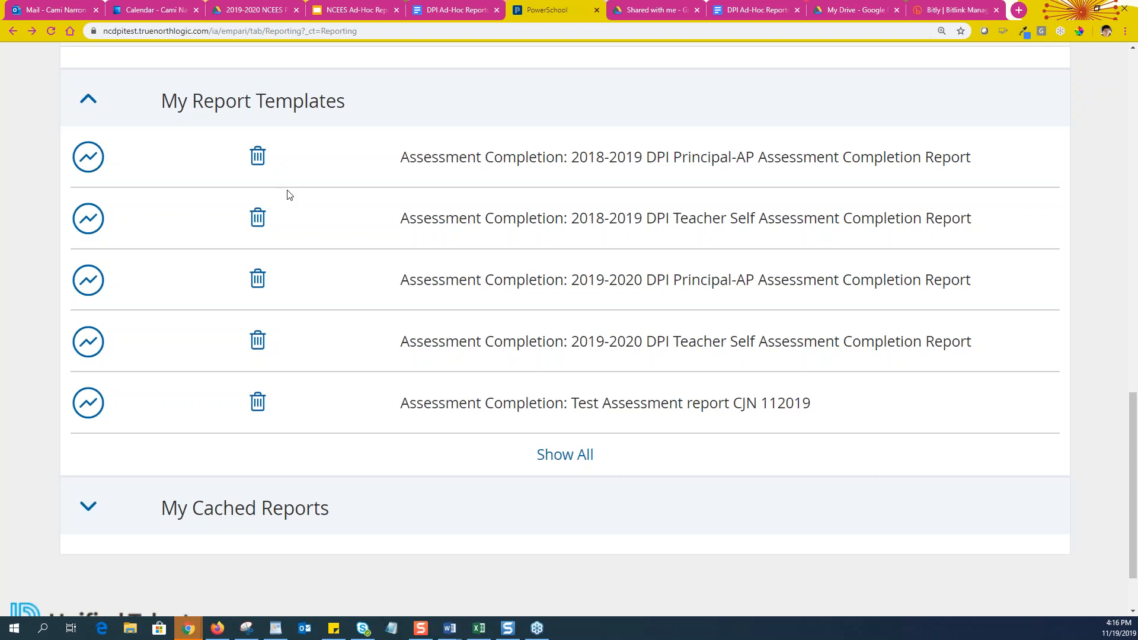
scroll(356, 454, "down", 1)
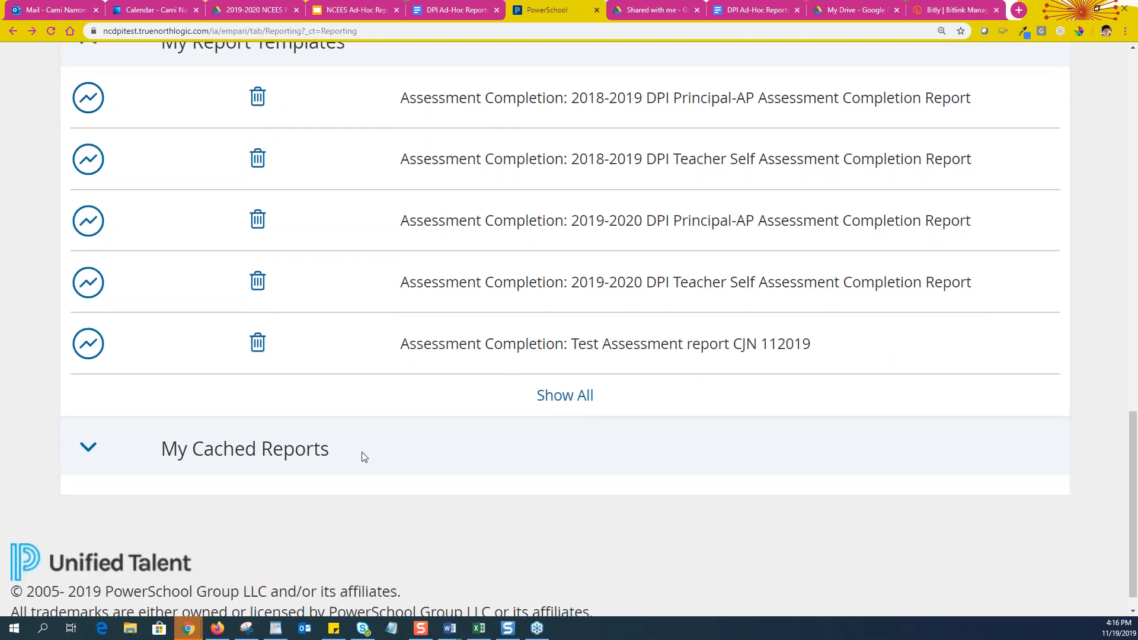
scroll(600, 511, "up", 2)
left_click(583, 514)
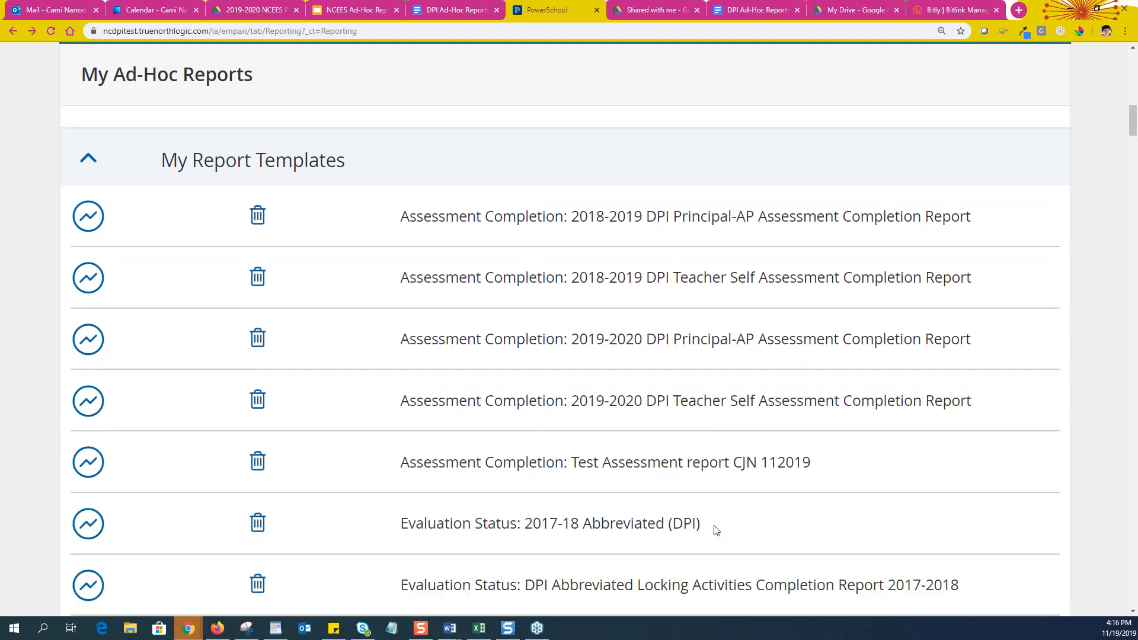
Switch to the NCEES Ad-Hoc Reporting Basics slide deck
scroll(419, 51, "down", 1)
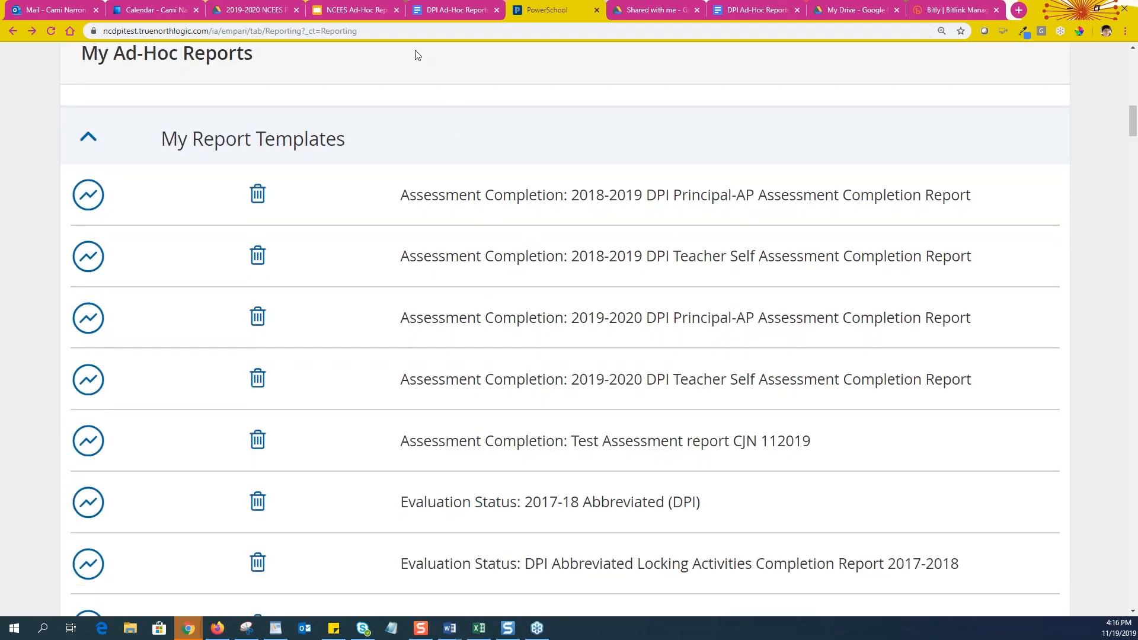
left_click(339, 11)
scroll(36, 486, "up", 3)
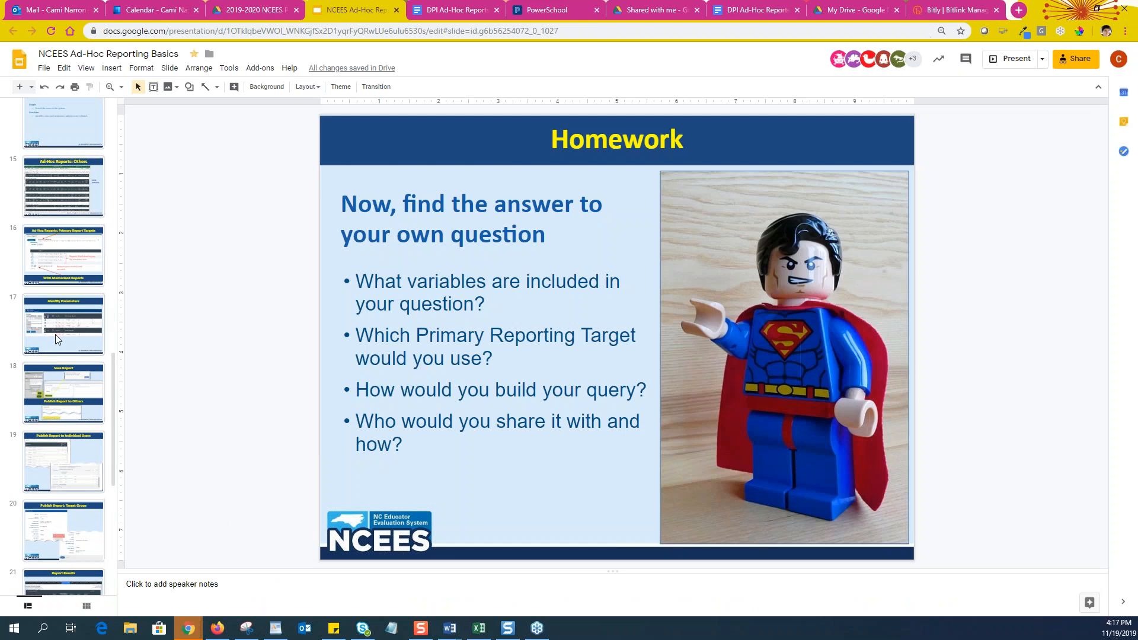
Browse back through the slides from 19 to 14 on other ad-hoc reports
left_click(36, 486)
left_click(63, 383)
left_click(64, 262)
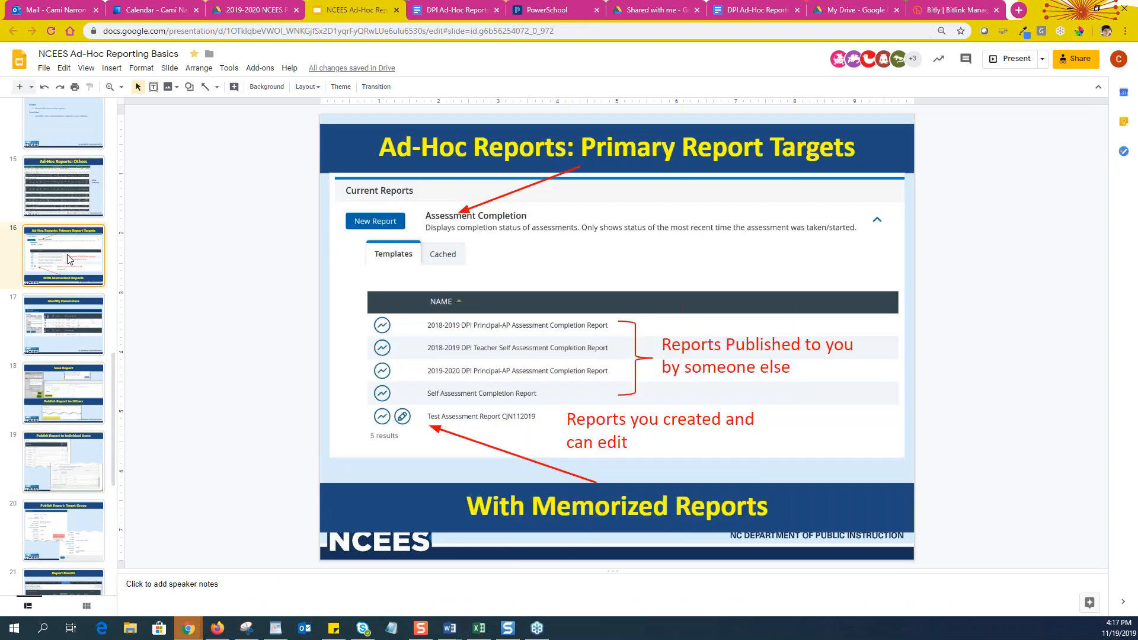
scroll(65, 270, "up", 2)
left_click(64, 302)
left_click(69, 226)
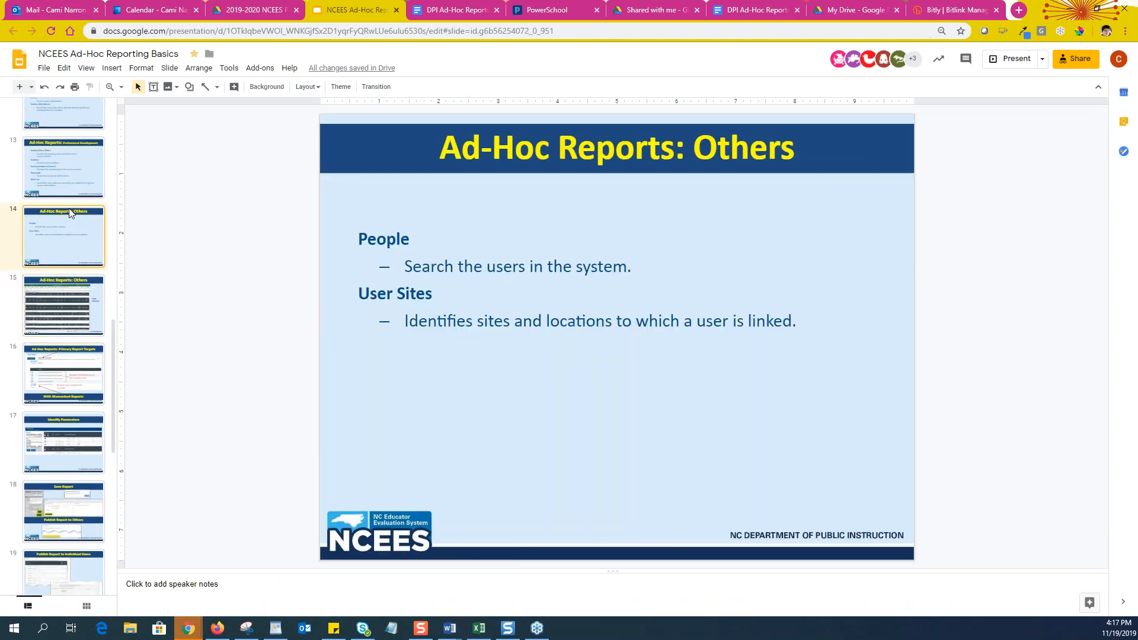
scroll(58, 231, "up", 6)
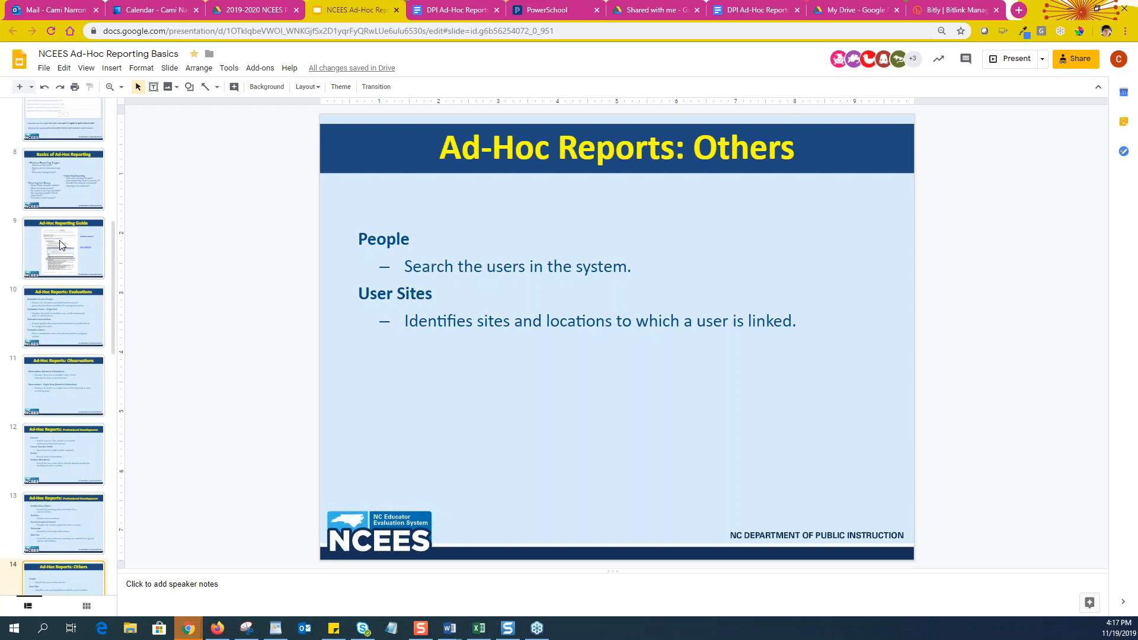
Go to slide 7, select the sample report name, and return to PowerSchool
left_click(69, 197)
left_click(93, 135)
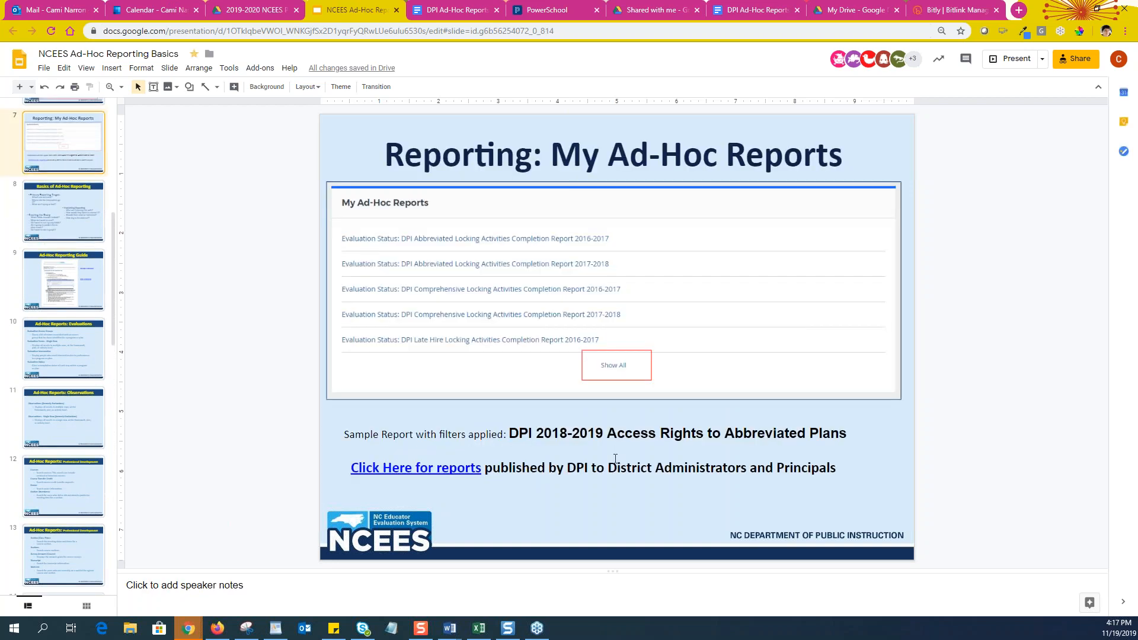
left_click_drag(510, 433, 833, 431)
key("ctrl+c")
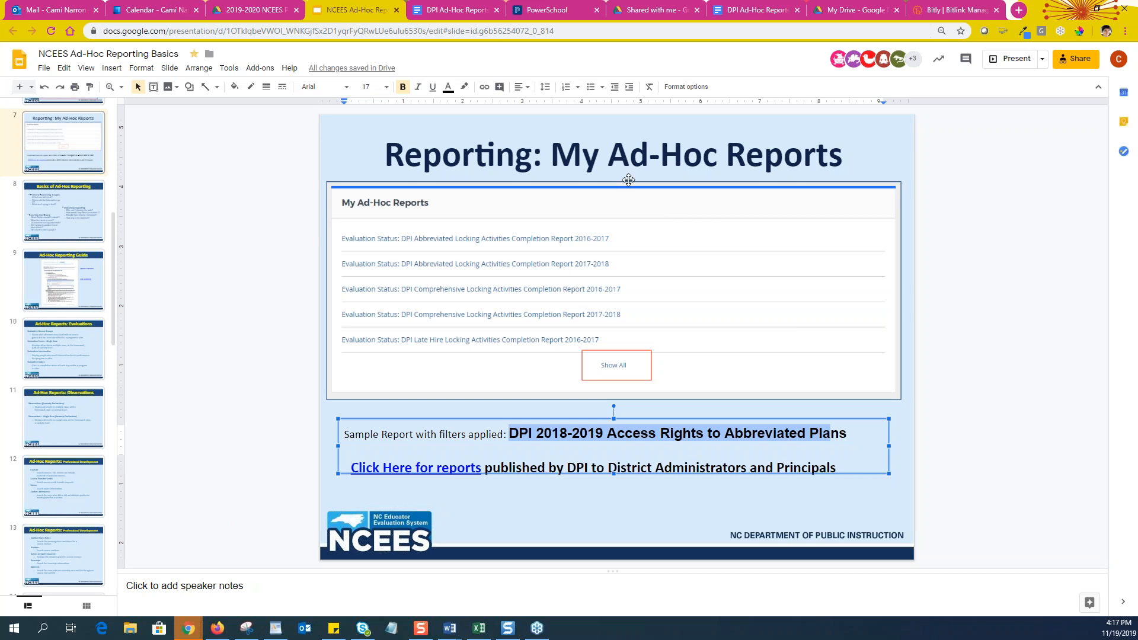
left_click(546, 10)
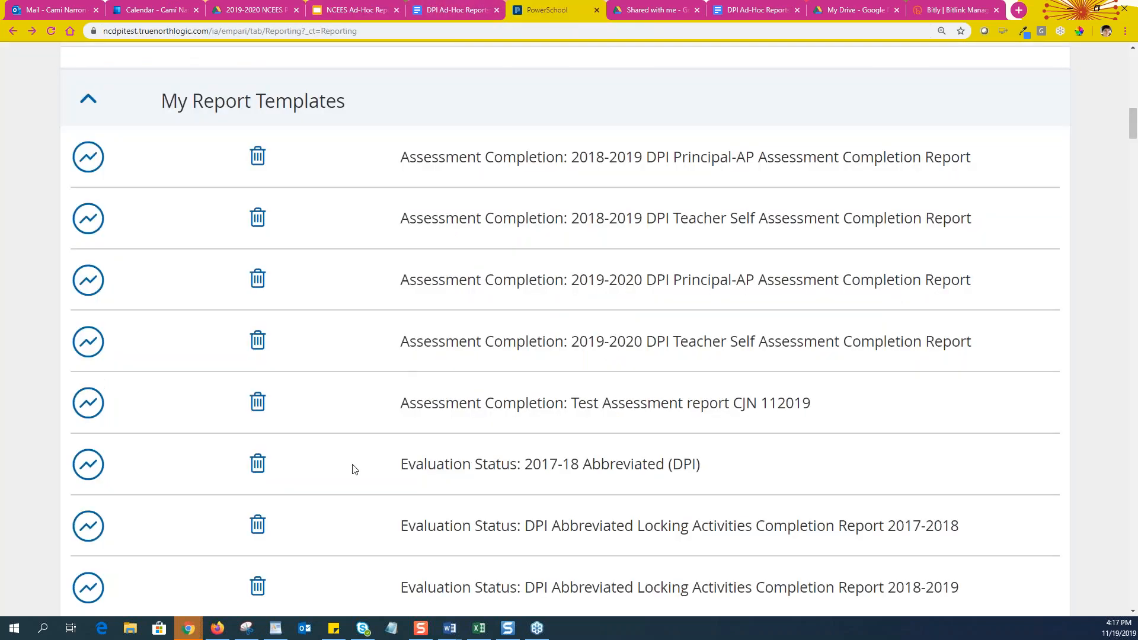
Find the copied report name on the page and run DPI 2018-2019 Access Rights to Abbreviated Plans
key("ctrl+f")
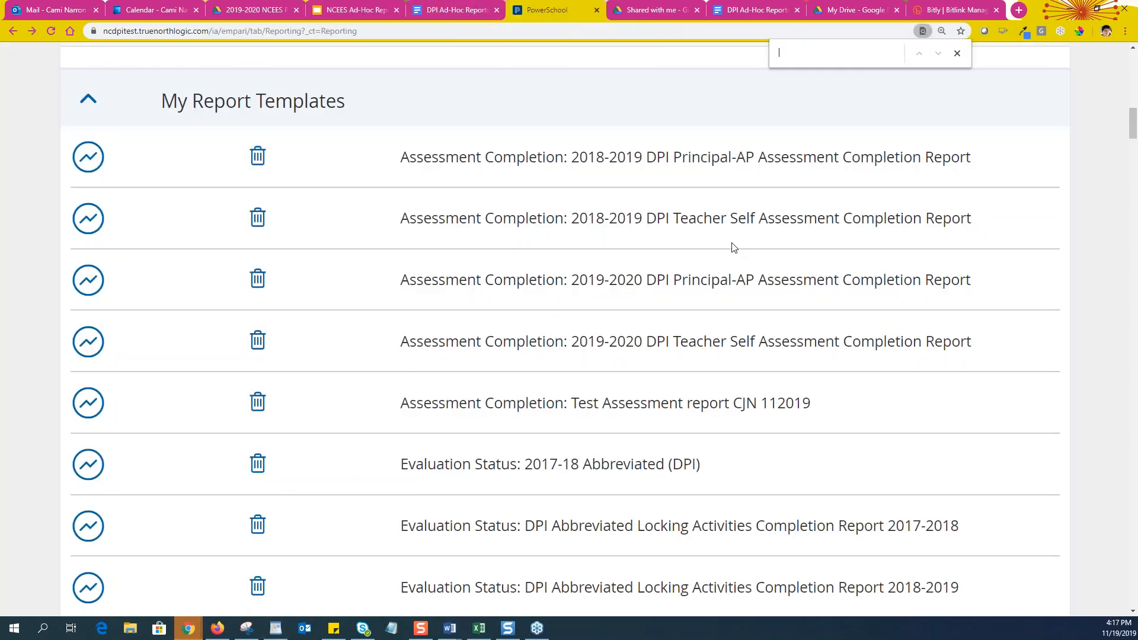
key("ctrl+v")
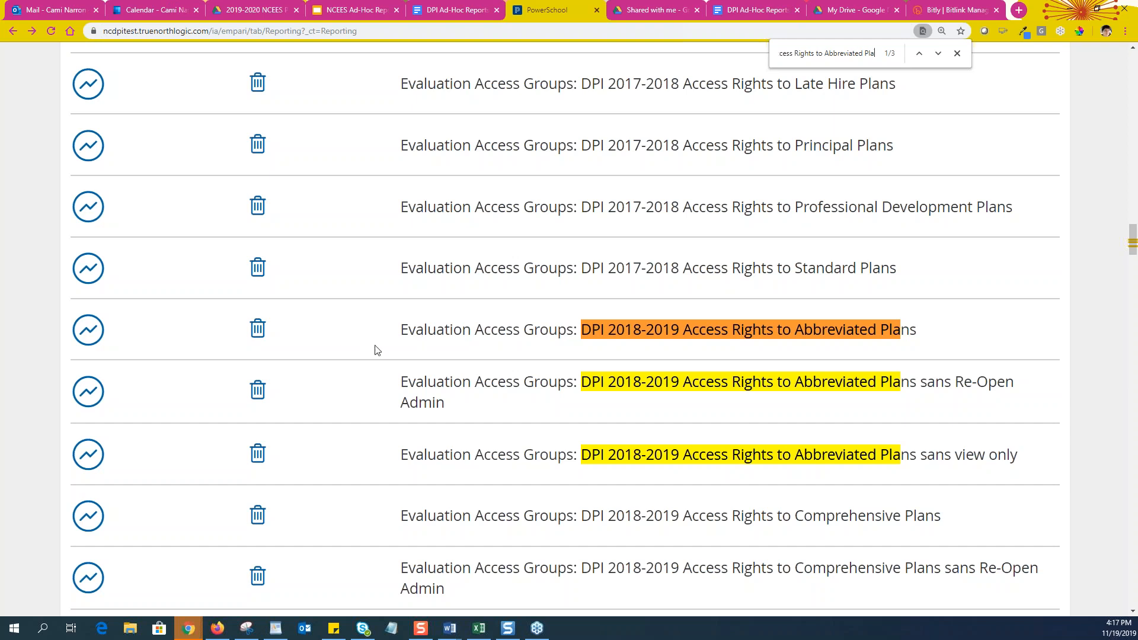
left_click(88, 333)
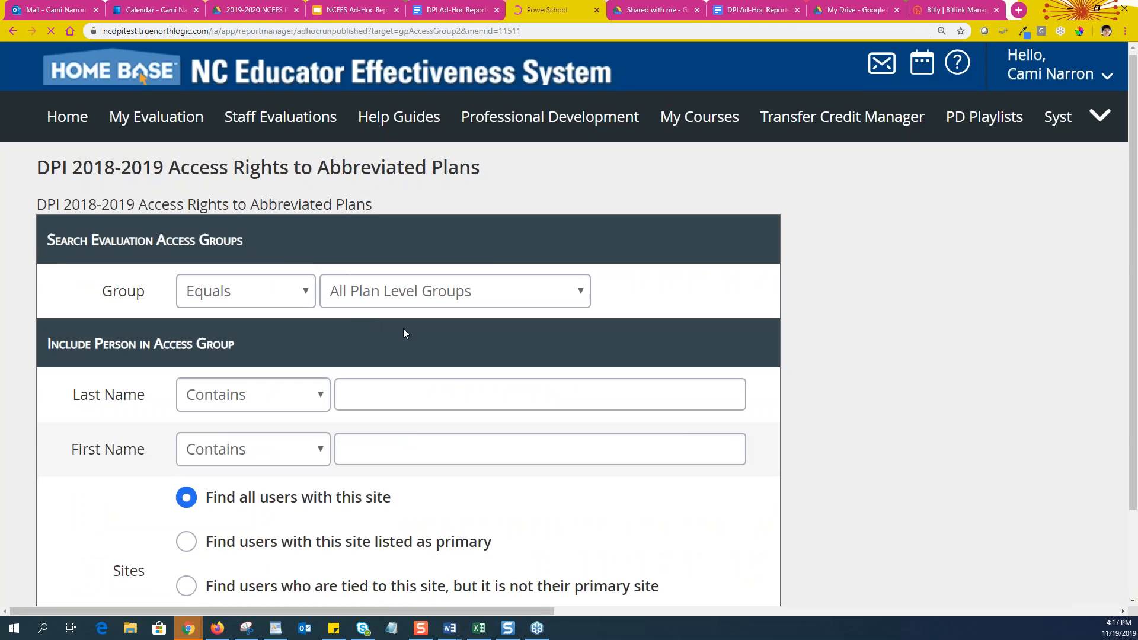
Set the Group filter to Equals Peer Observer and keep Last Name matching on Contains
scroll(840, 464, "down", 3)
scroll(864, 455, "up", 3)
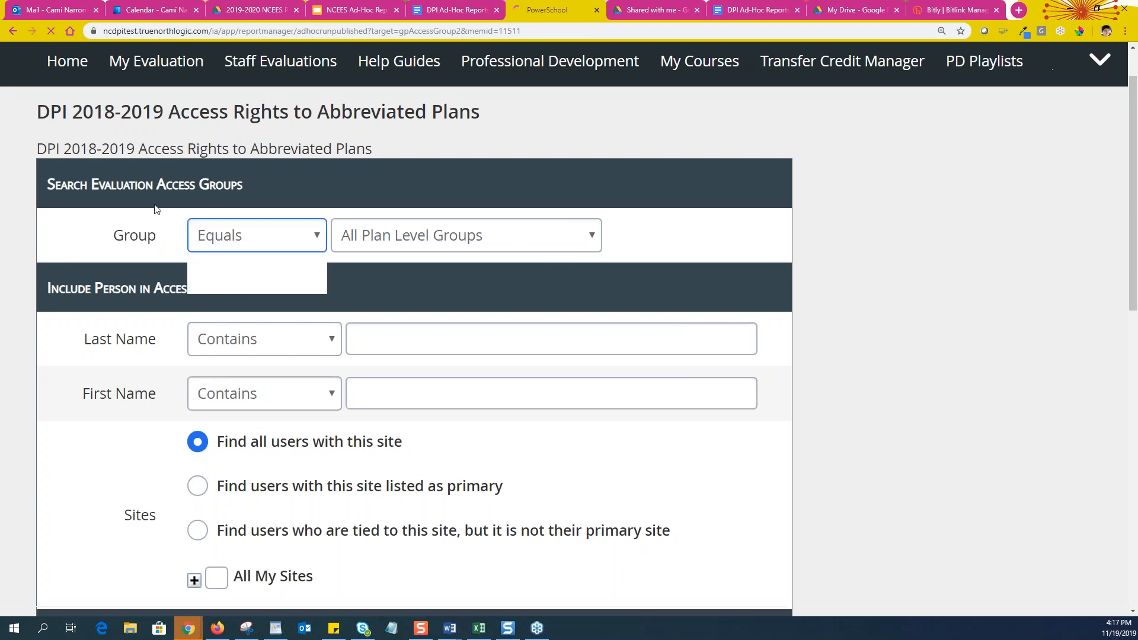
left_click(595, 240)
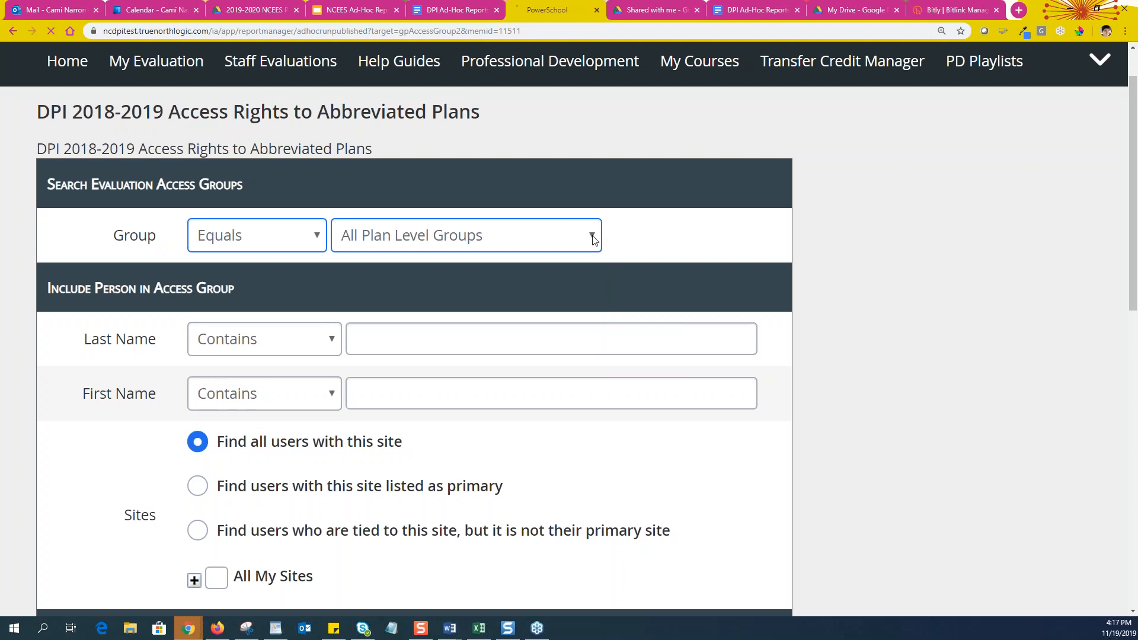
left_click(593, 240)
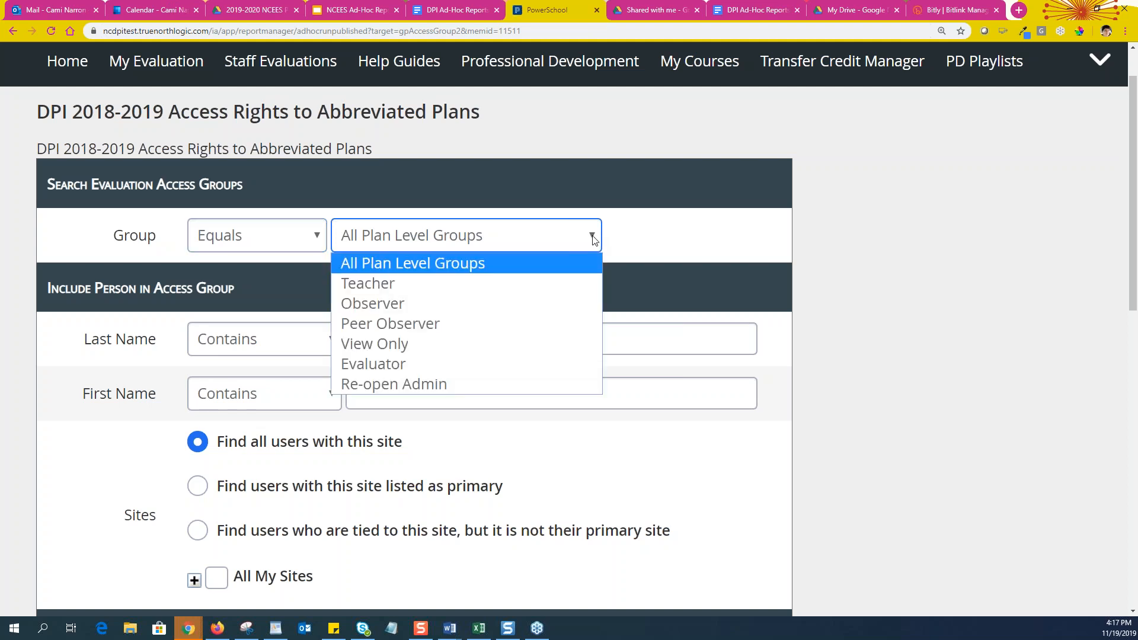
left_click(433, 323)
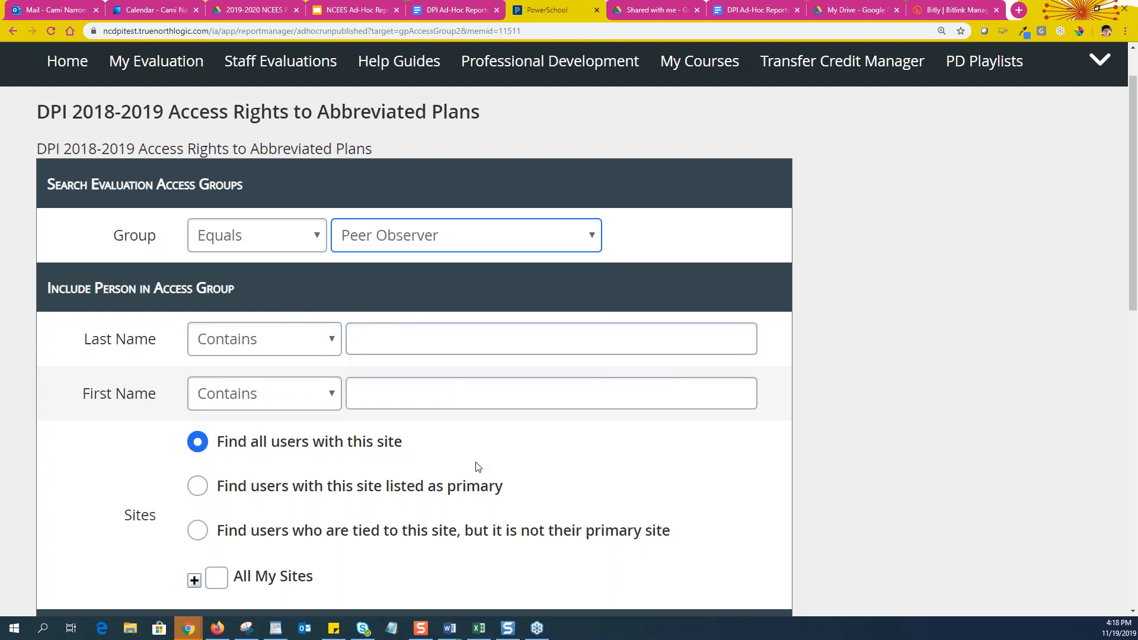
scroll(369, 393, "down", 1)
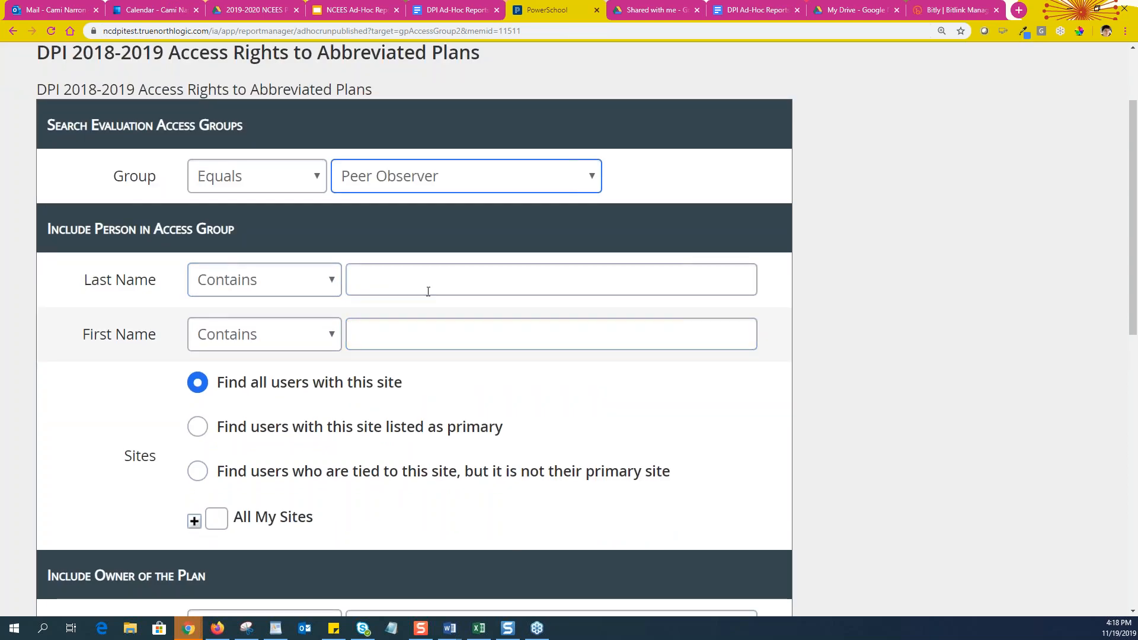
left_click(330, 283)
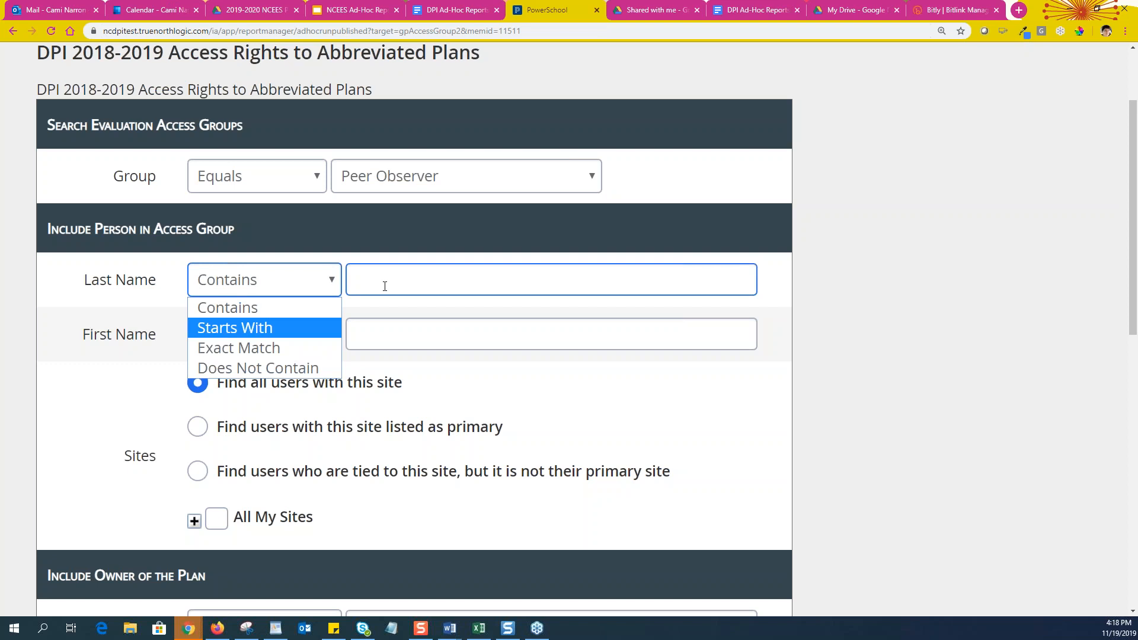
left_click(451, 378)
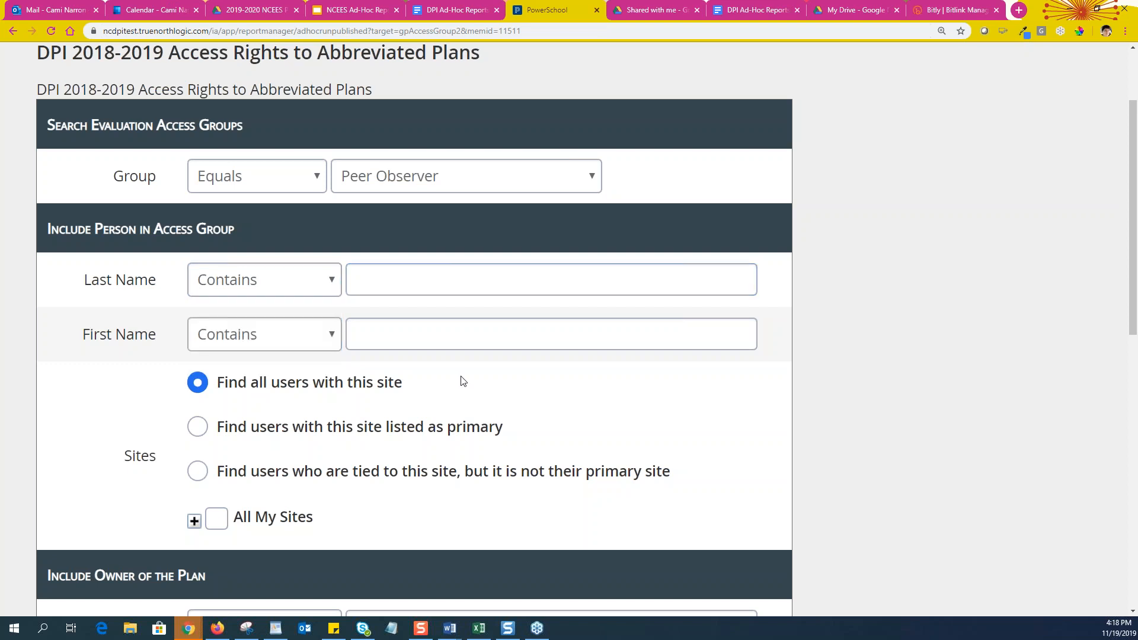
Expand the site tree through All My Sites, North Carolina and Region I
scroll(463, 381, "down", 3)
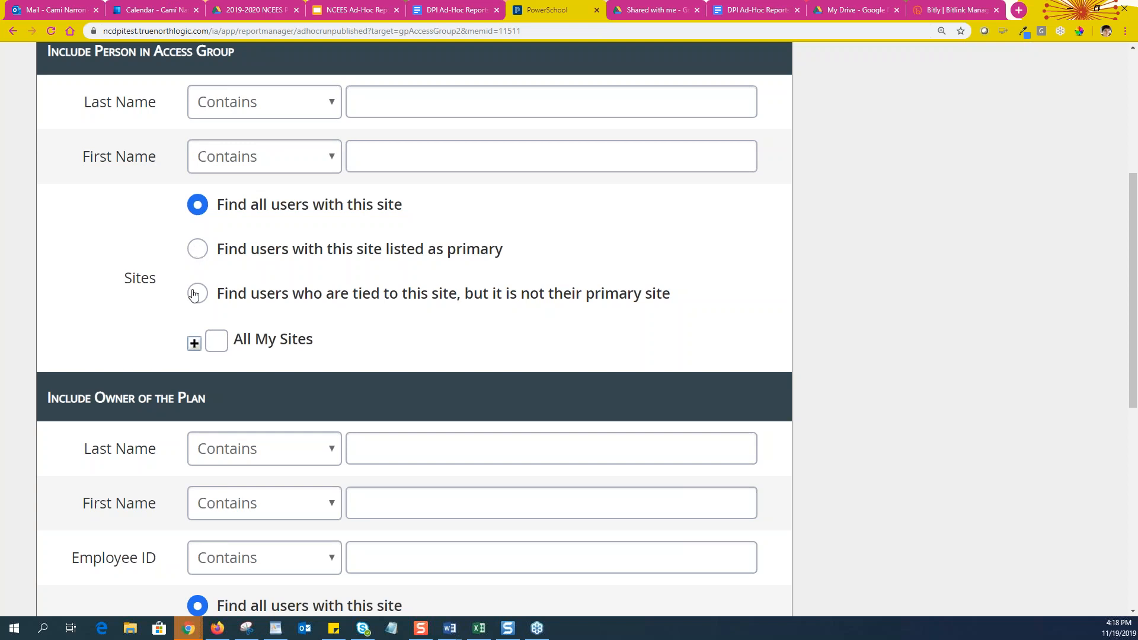
left_click(195, 344)
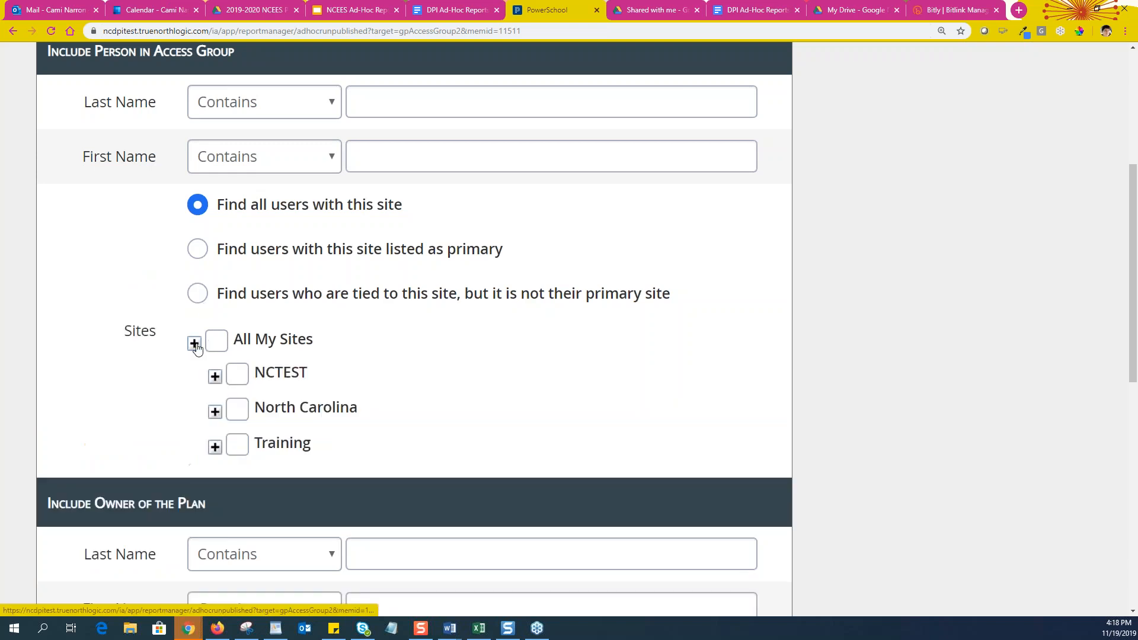
left_click(214, 413)
scroll(505, 437, "down", 3)
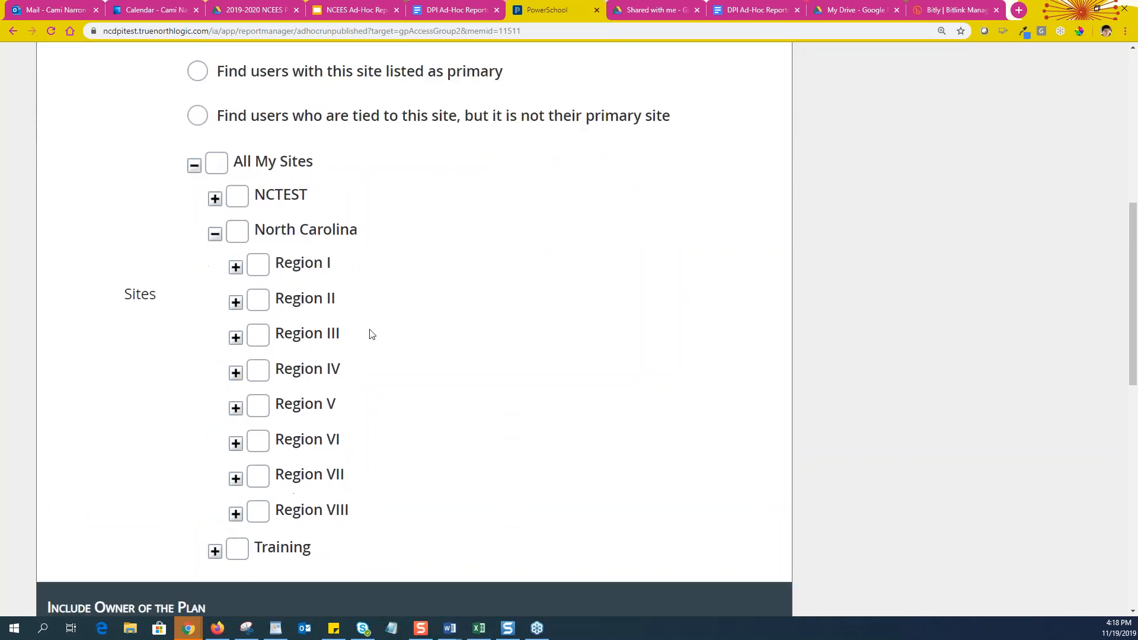
left_click(236, 267)
scroll(237, 269, "down", 5)
scroll(283, 132, "up", 4)
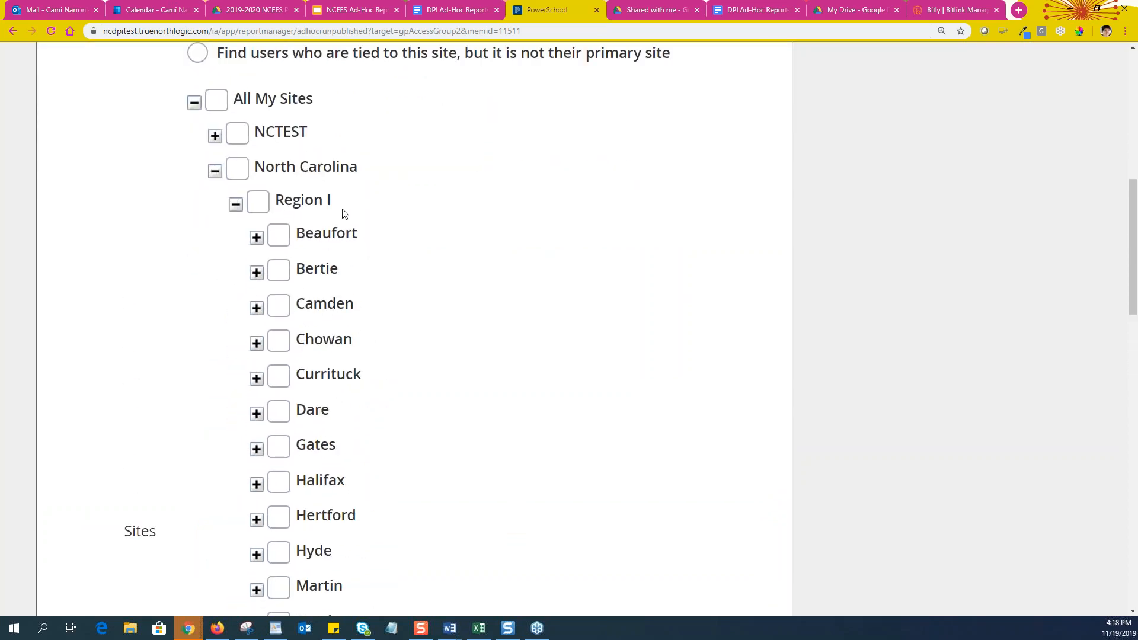
Expand Beaufort and Beaufort County Schools, then check Chocowinity Middle
left_click(256, 237)
left_click(277, 235)
scroll(283, 243, "down", 5)
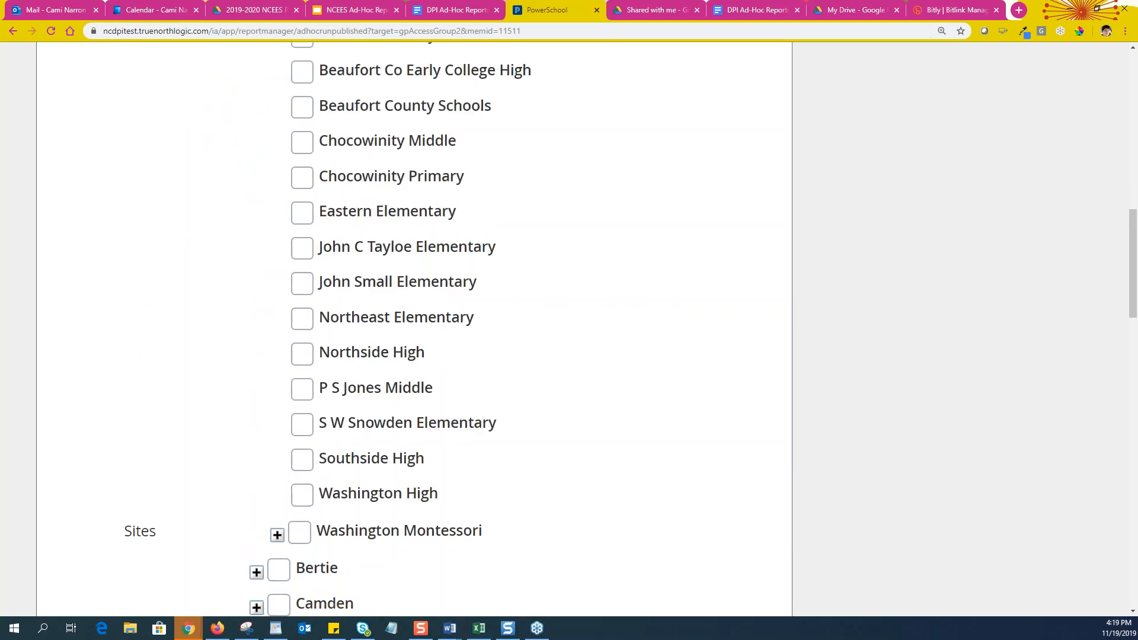
scroll(368, 224, "up", 3)
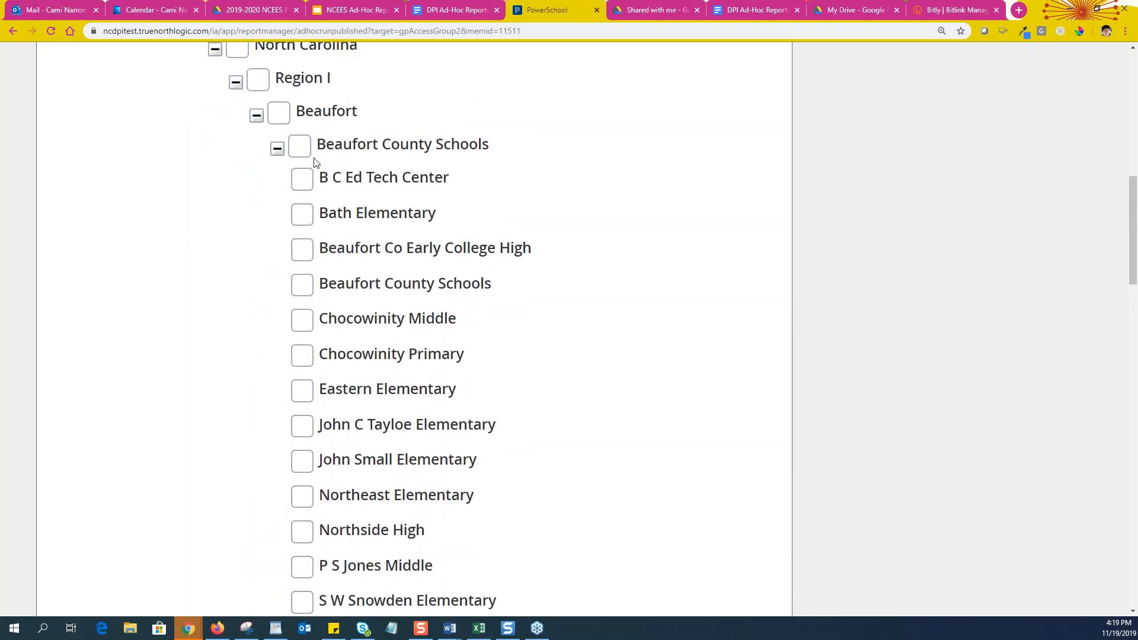
left_click(301, 322)
scroll(565, 412, "up", 2)
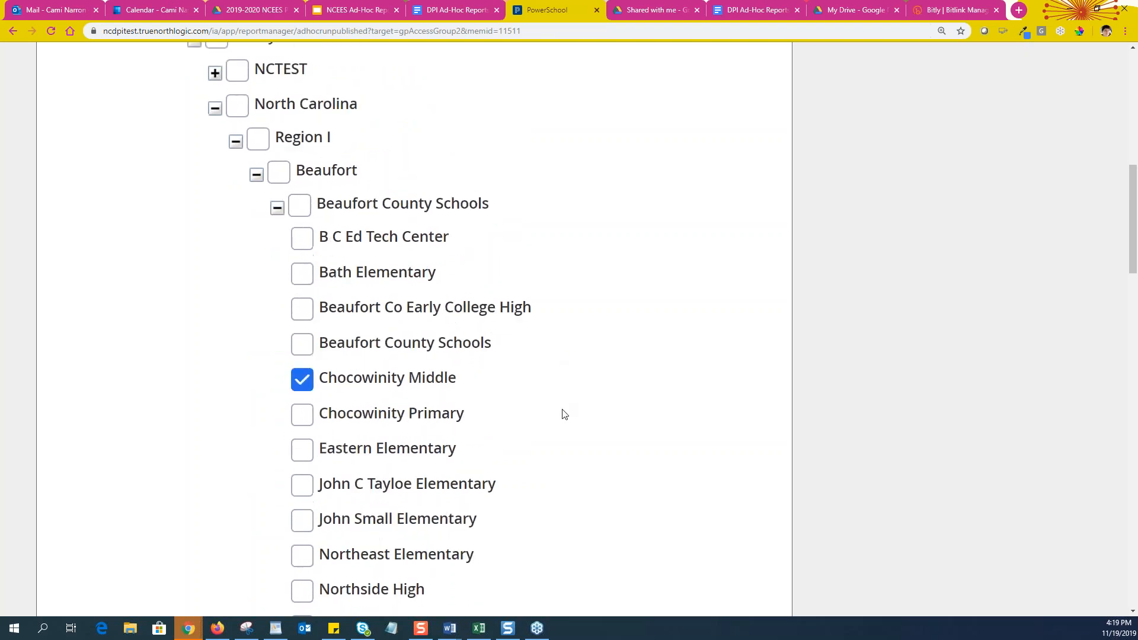
scroll(575, 419, "down", 3)
scroll(581, 420, "down", 20)
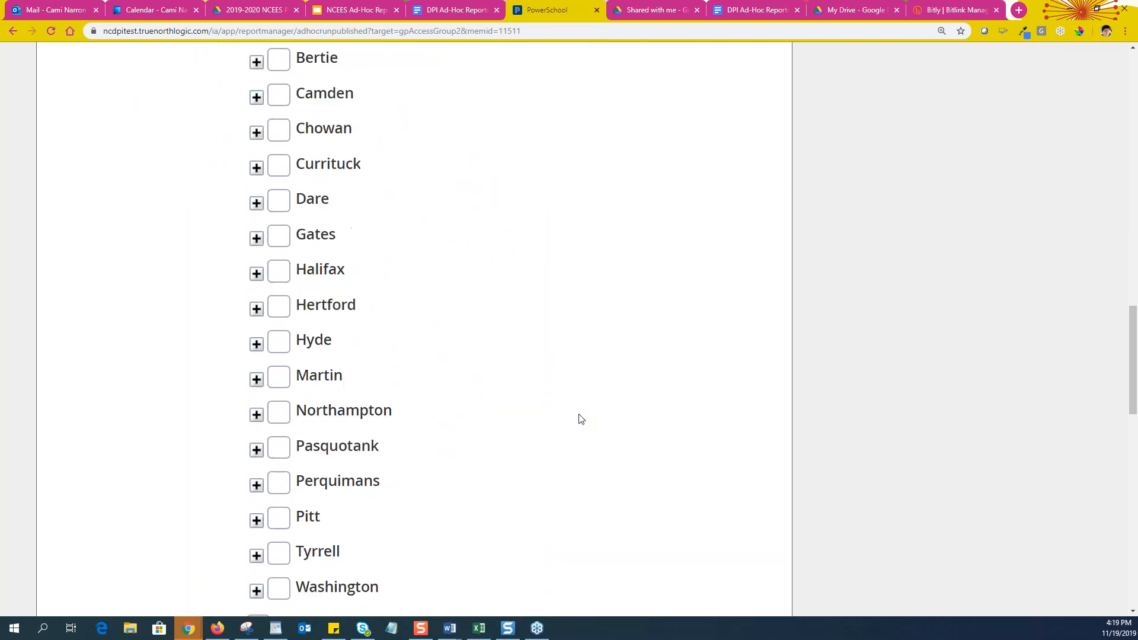
scroll(581, 420, "down", 3)
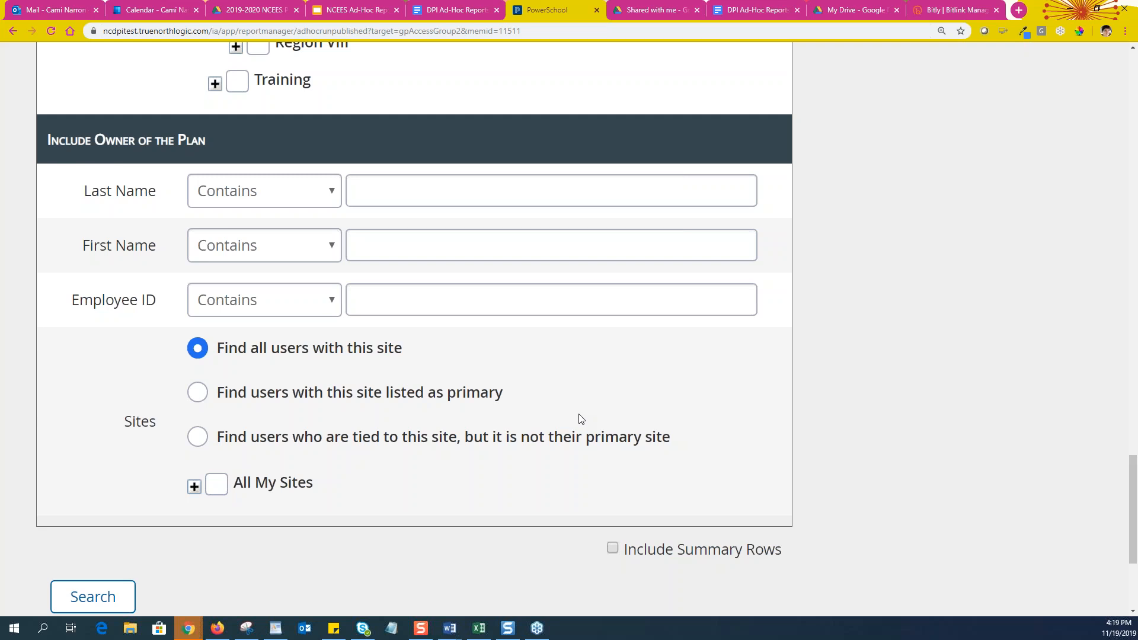
scroll(721, 475, "down", 2)
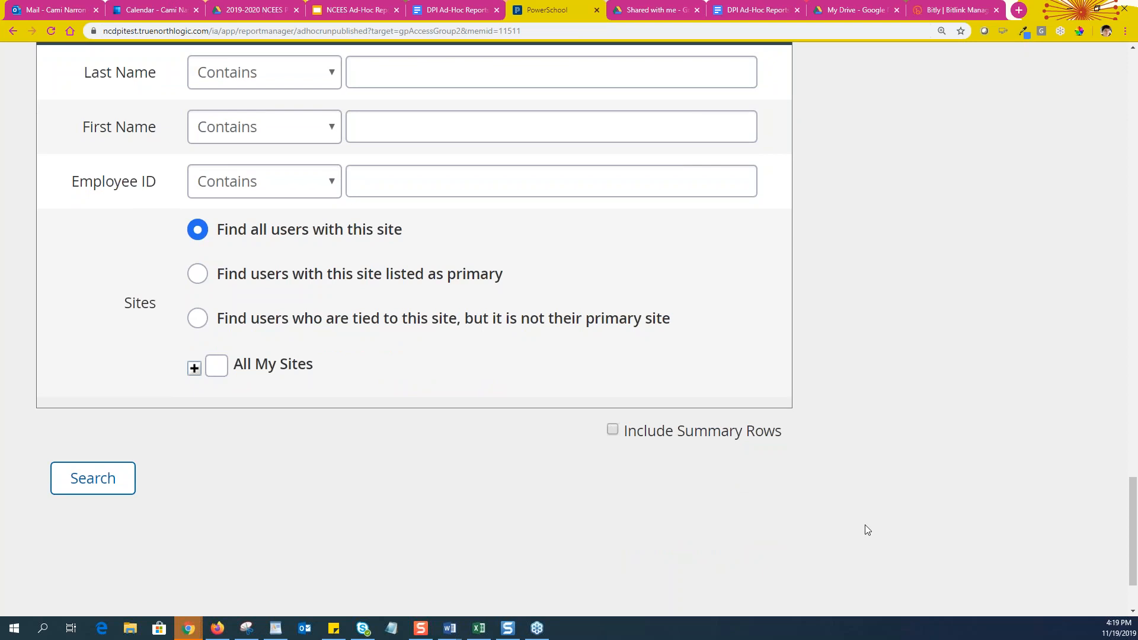
scroll(865, 525, "up", 1)
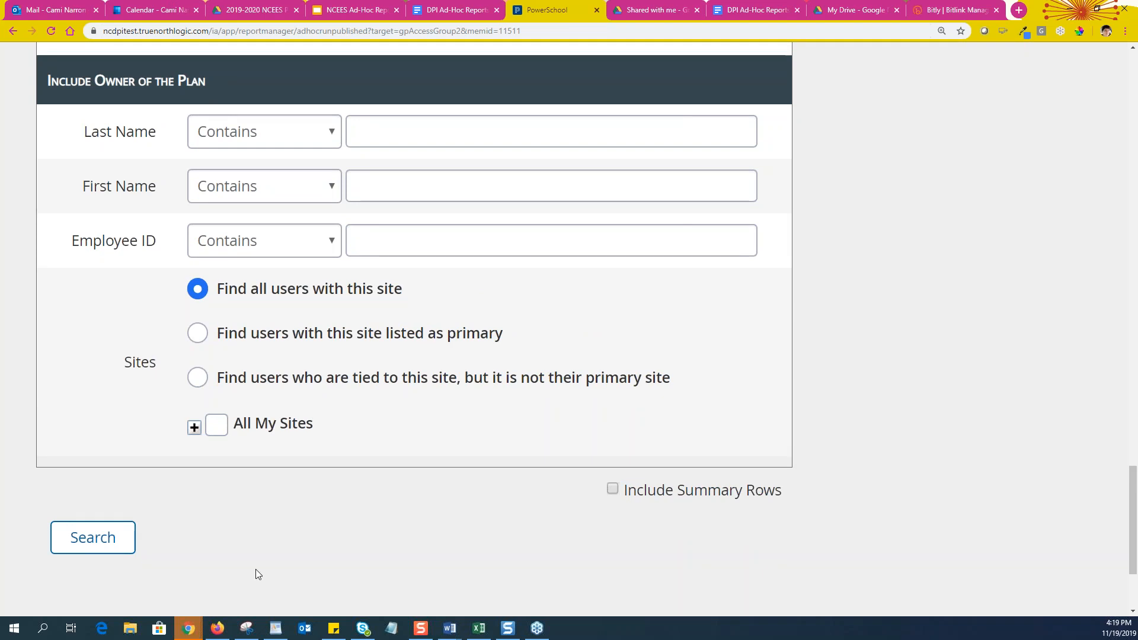
scroll(794, 248, "up", 15)
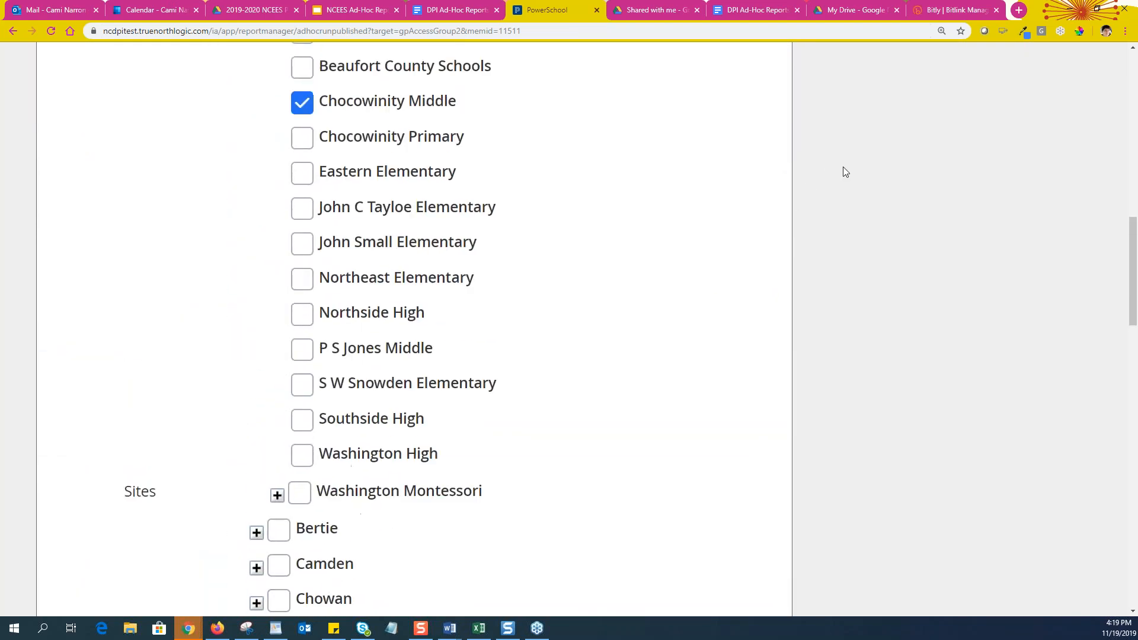
scroll(846, 172, "up", 10)
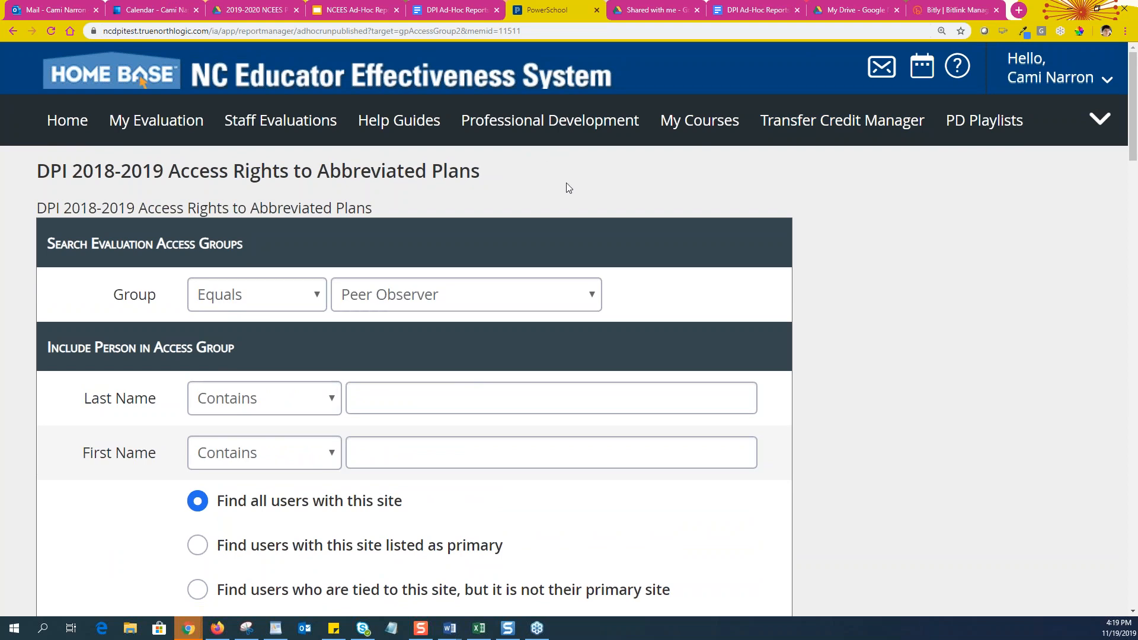
Go to the System Administration page from the navigation overflow menu
left_click(1098, 120)
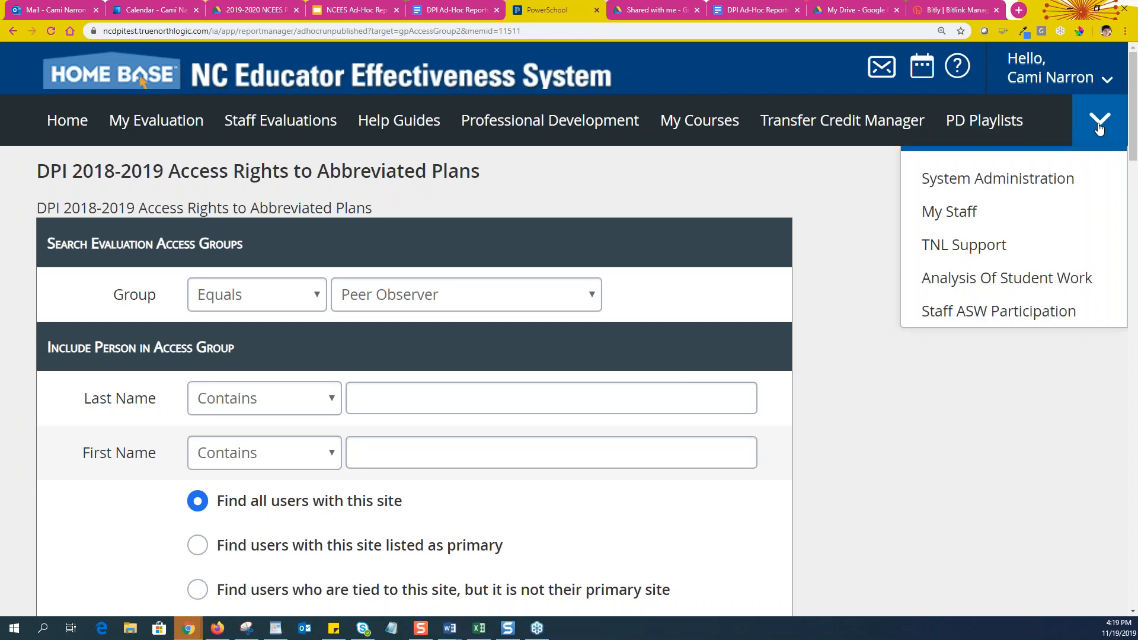
left_click(1046, 184)
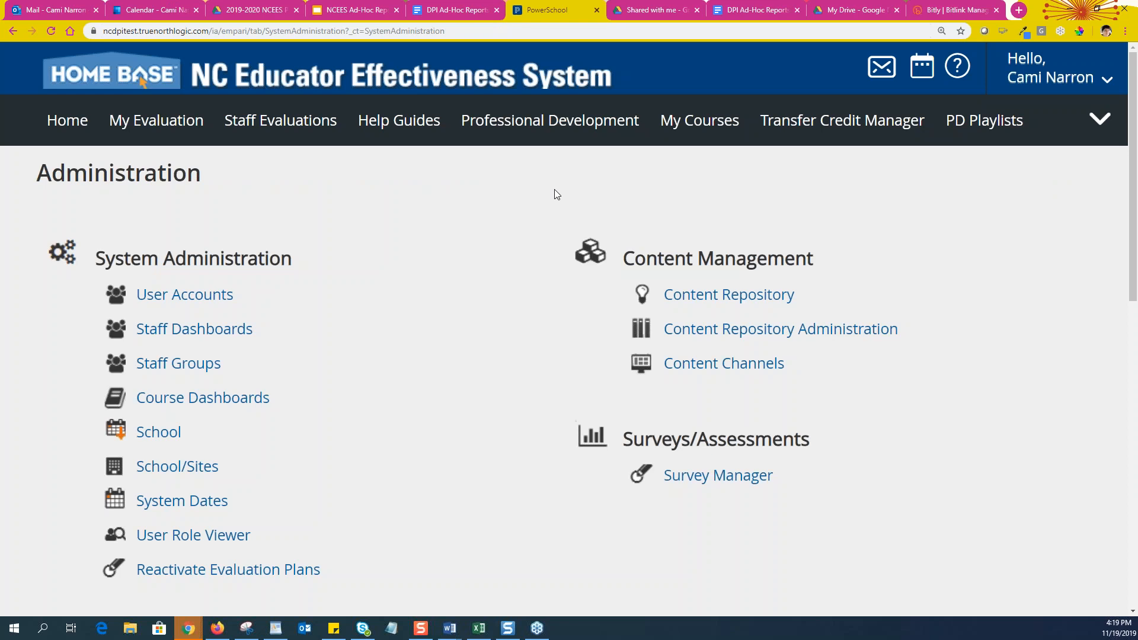
left_click(1092, 126)
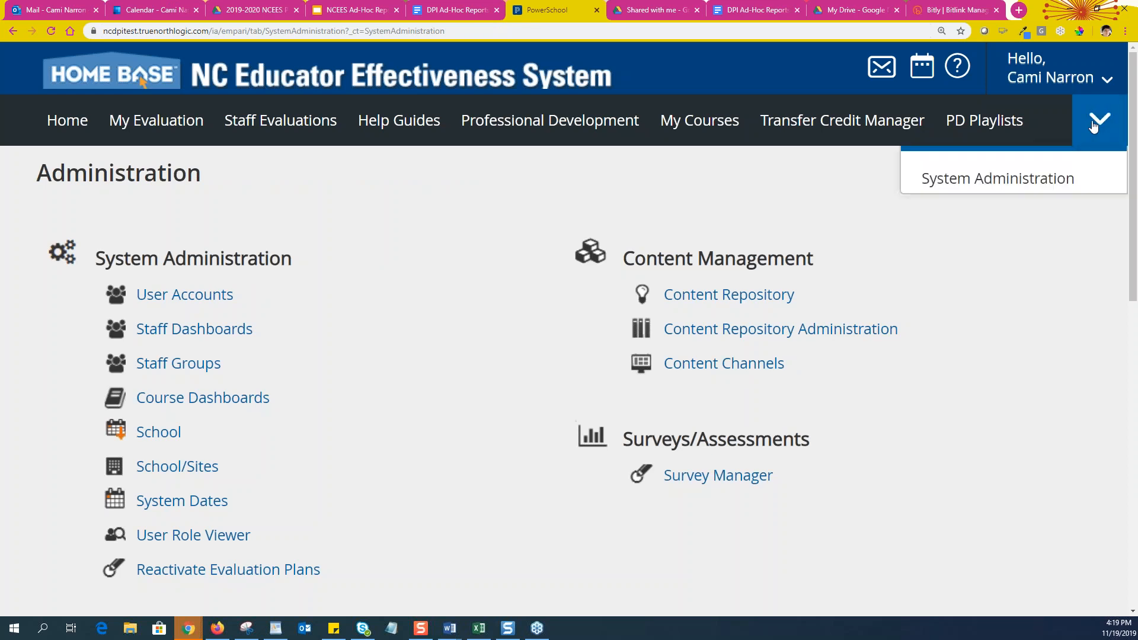
left_click(1010, 180)
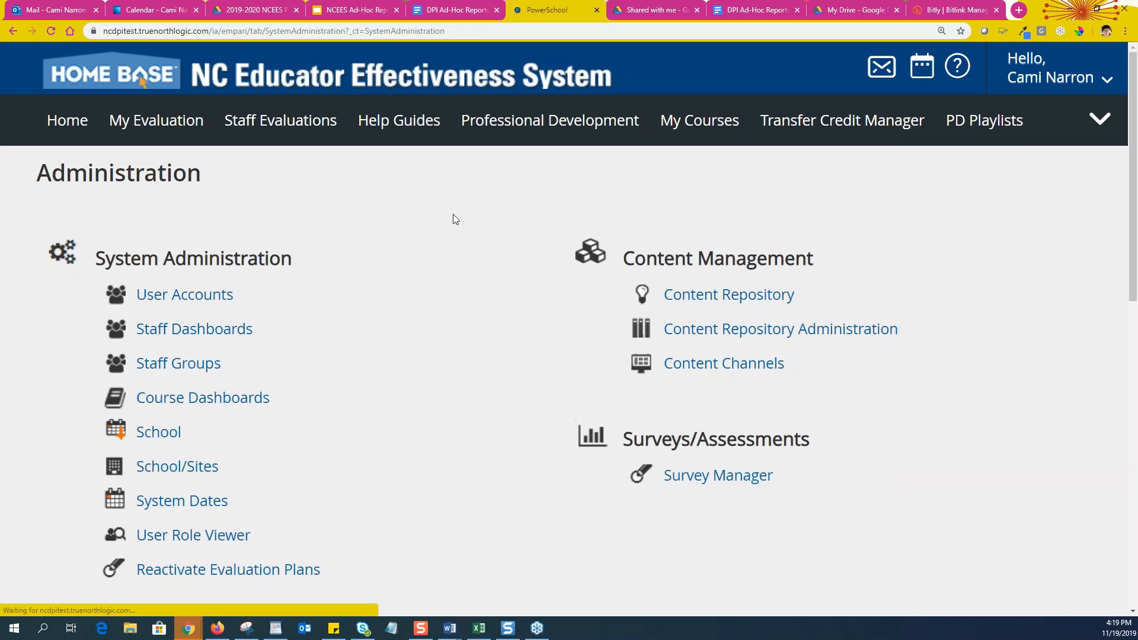
Under Applications, open Ad-Hoc Reporting (Restricted)
scroll(298, 444, "down", 1)
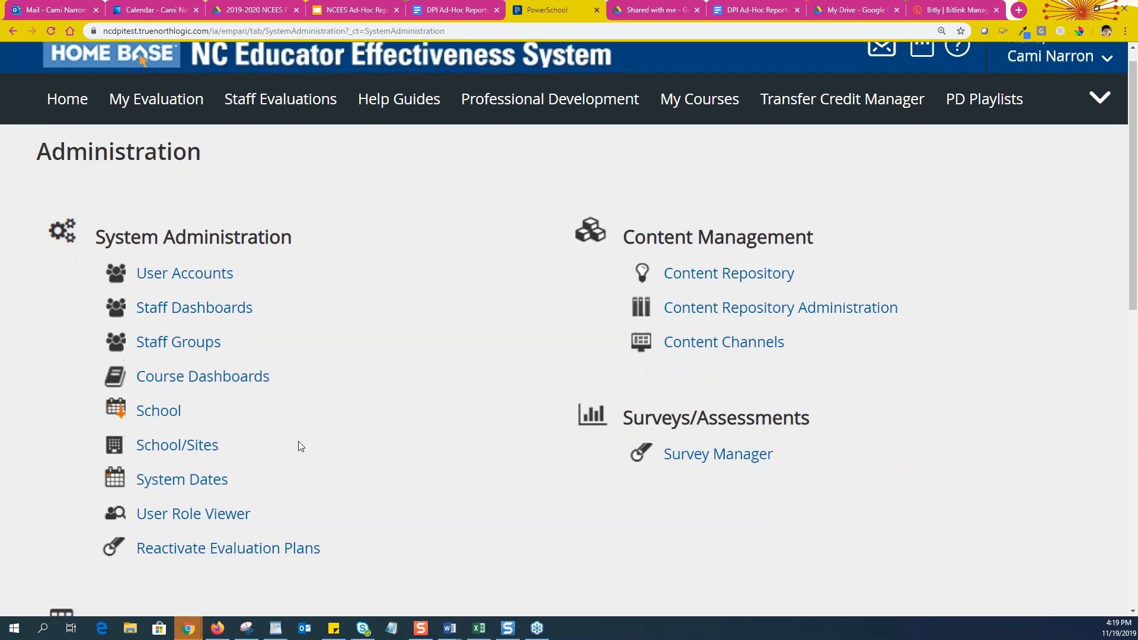
scroll(375, 392, "down", 7)
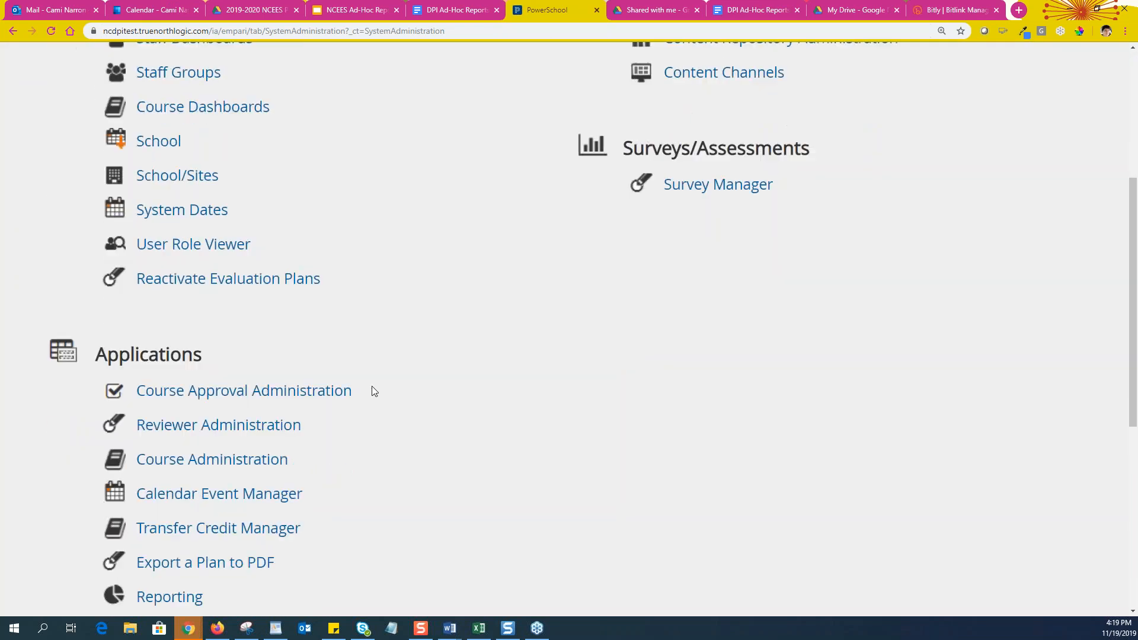
scroll(372, 386, "down", 1)
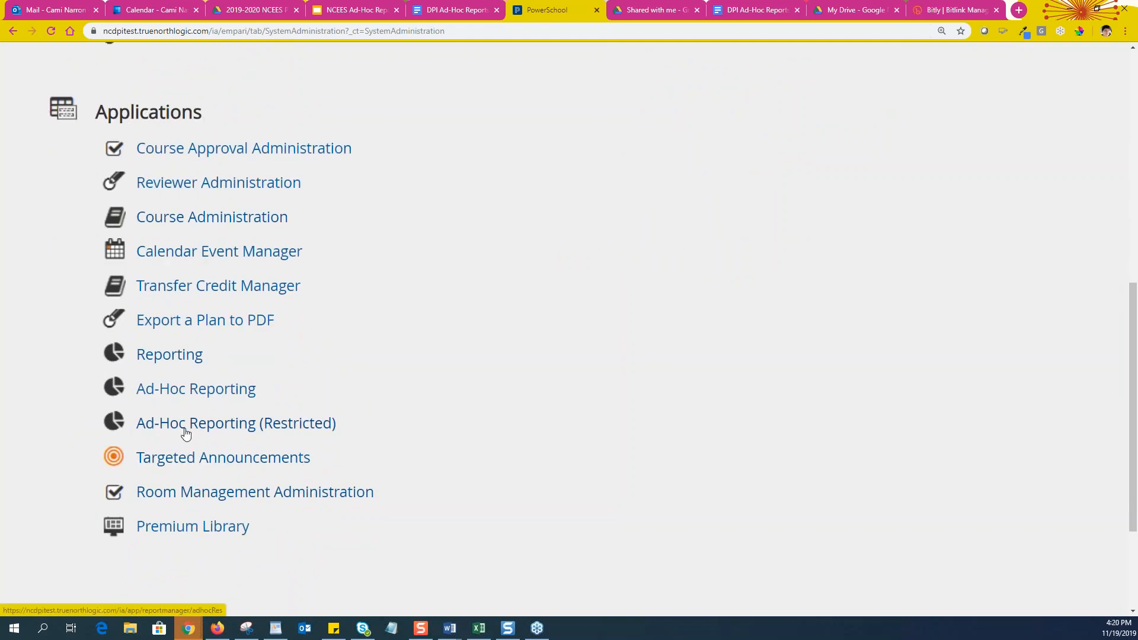
scroll(350, 415, "down", 3)
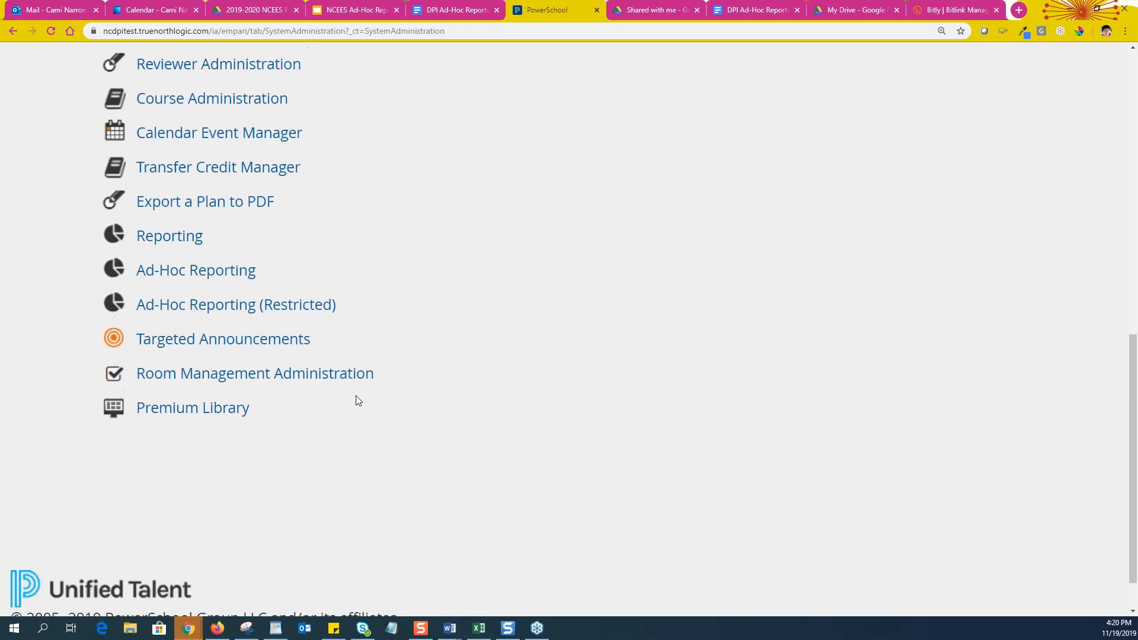
left_click_drag(135, 262, 348, 265)
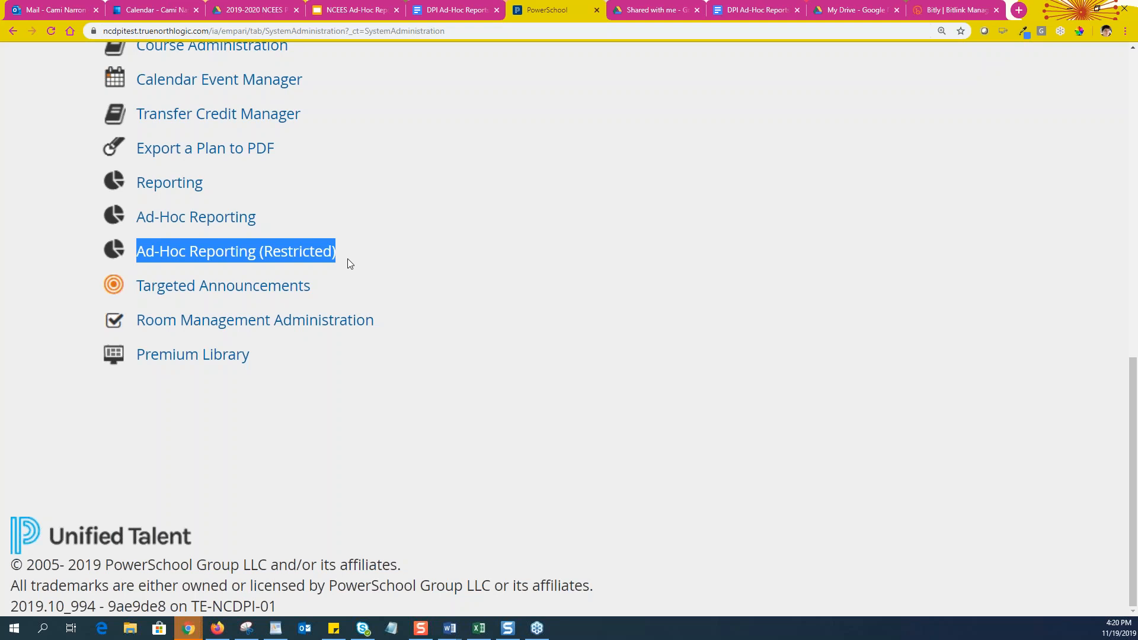
left_click(224, 254)
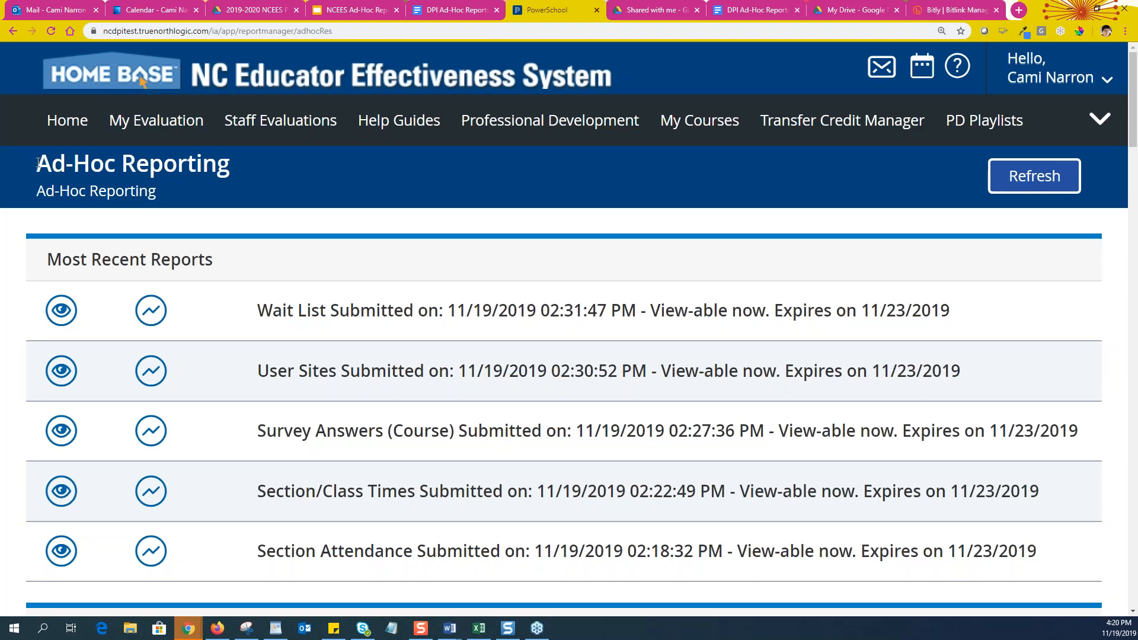
left_click(1056, 191)
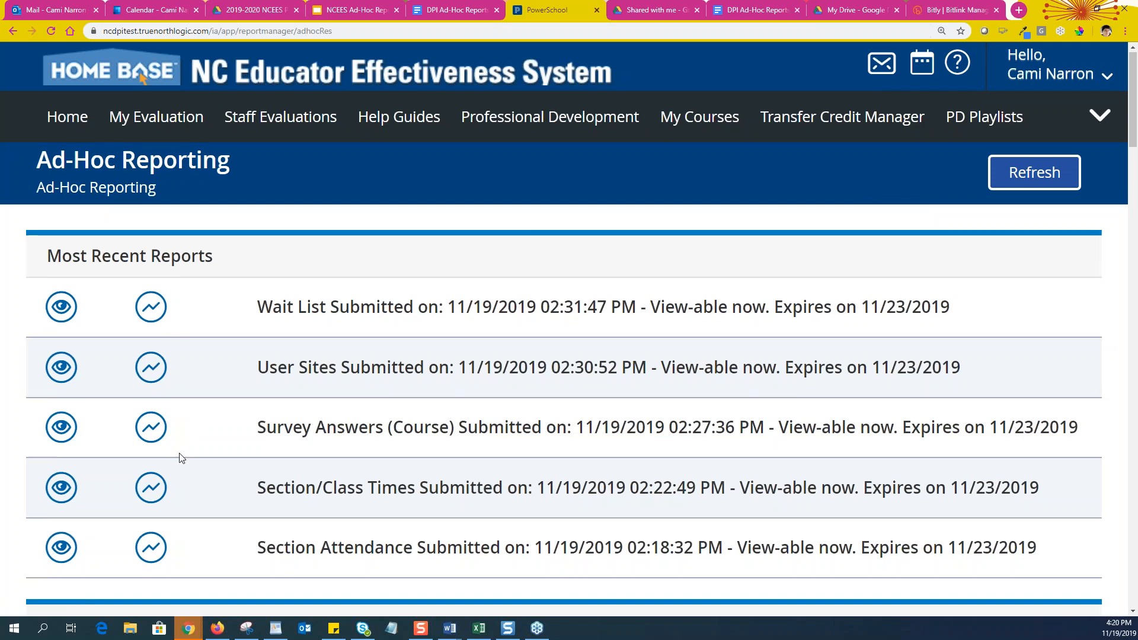
scroll(178, 456, "down", 2)
scroll(180, 460, "up", 1)
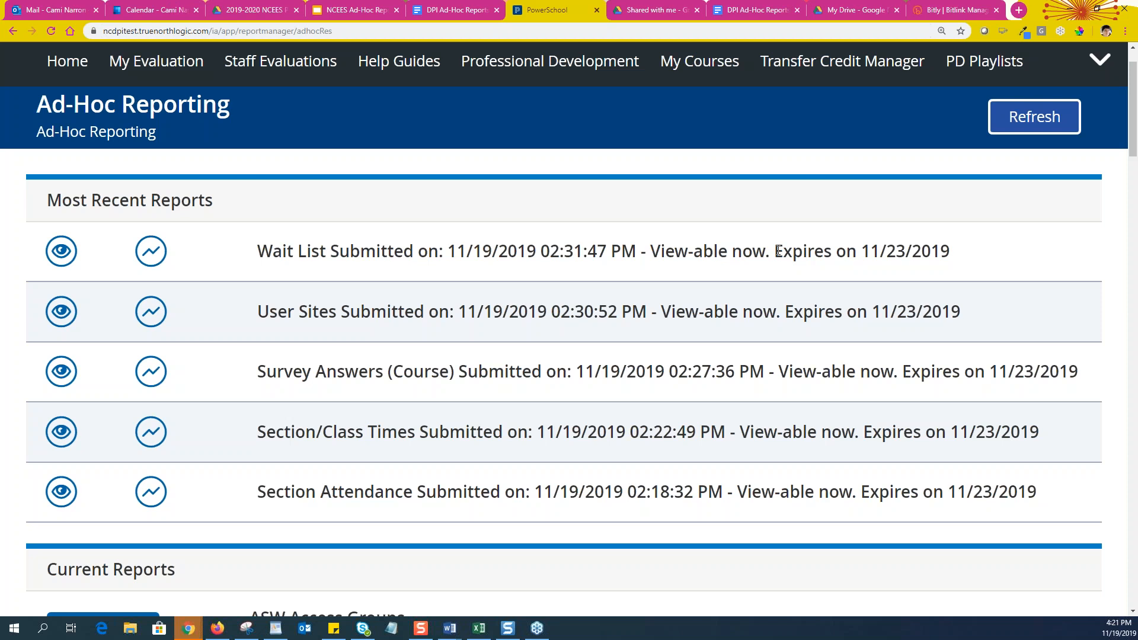
left_click_drag(775, 251, 991, 257)
left_click(217, 272)
scroll(211, 328, "down", 1)
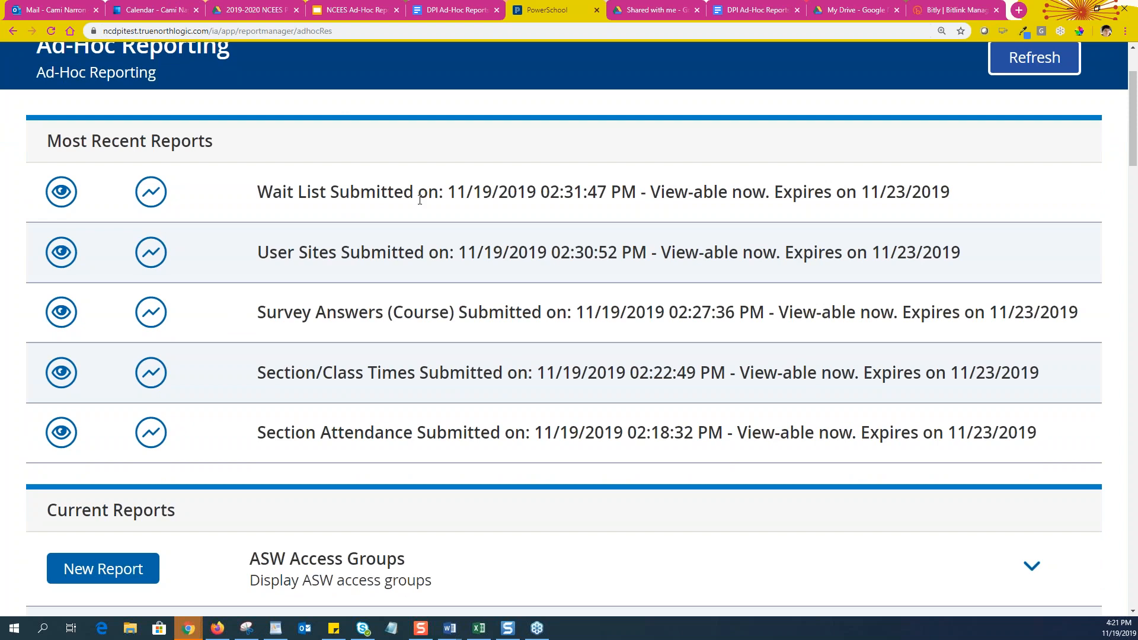
scroll(188, 288, "down", 3)
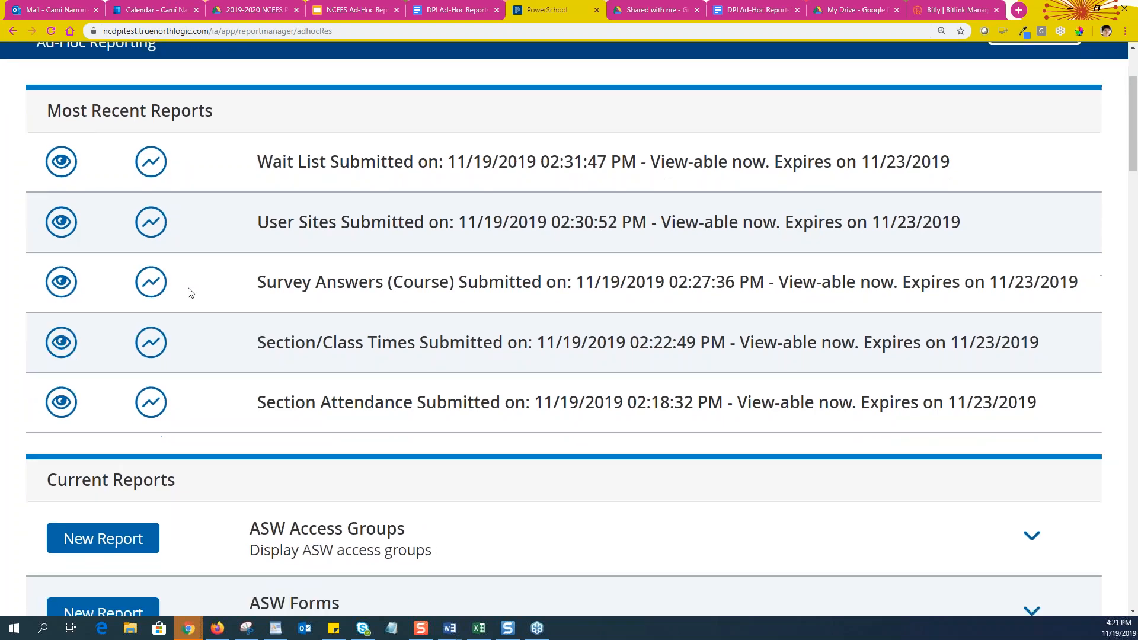
scroll(198, 271, "down", 3)
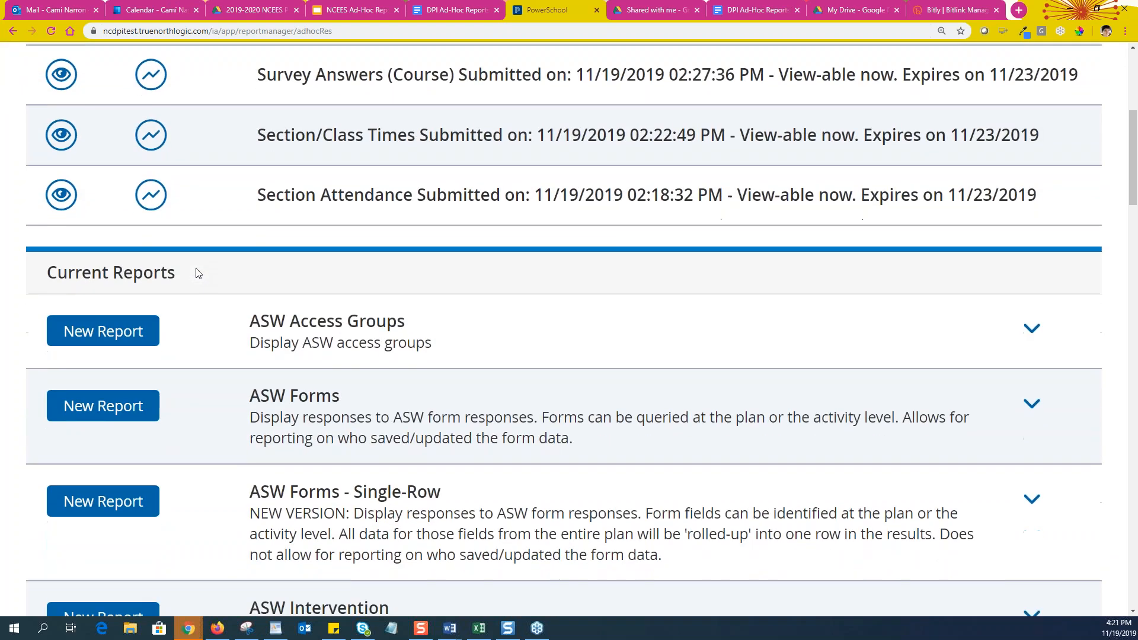
scroll(203, 194, "down", 1)
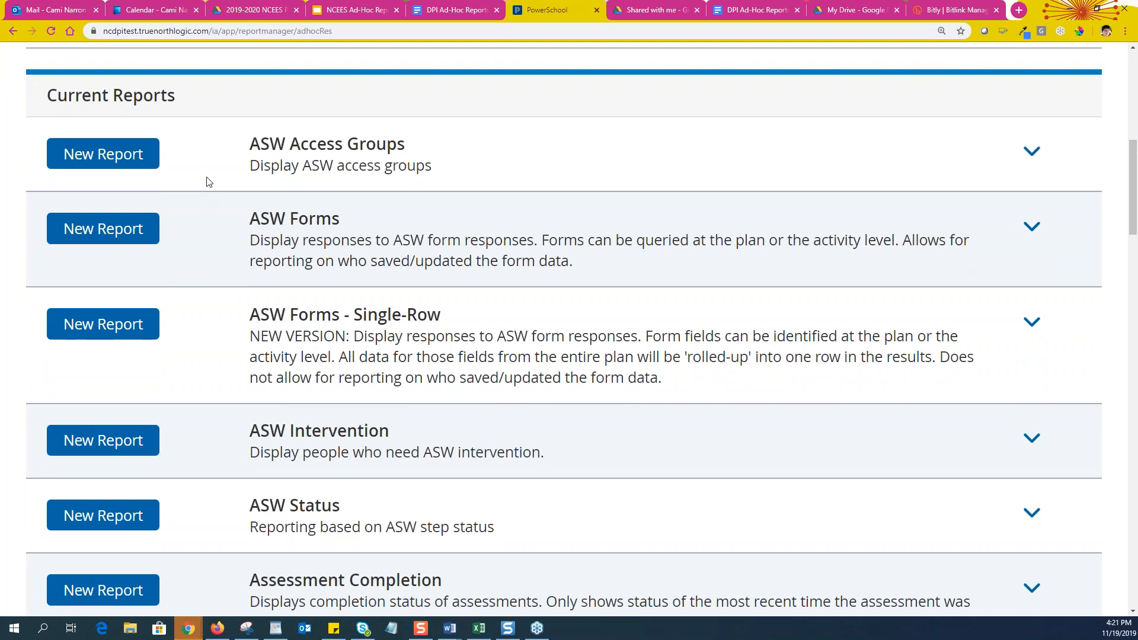
scroll(209, 182, "down", 1)
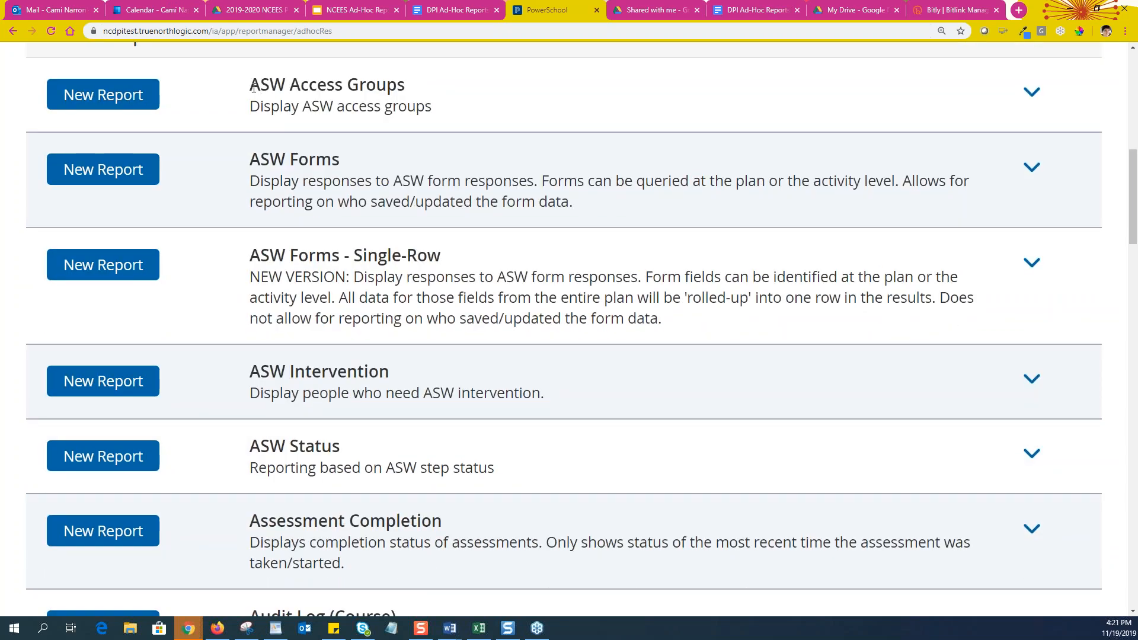
left_click_drag(250, 85, 427, 85)
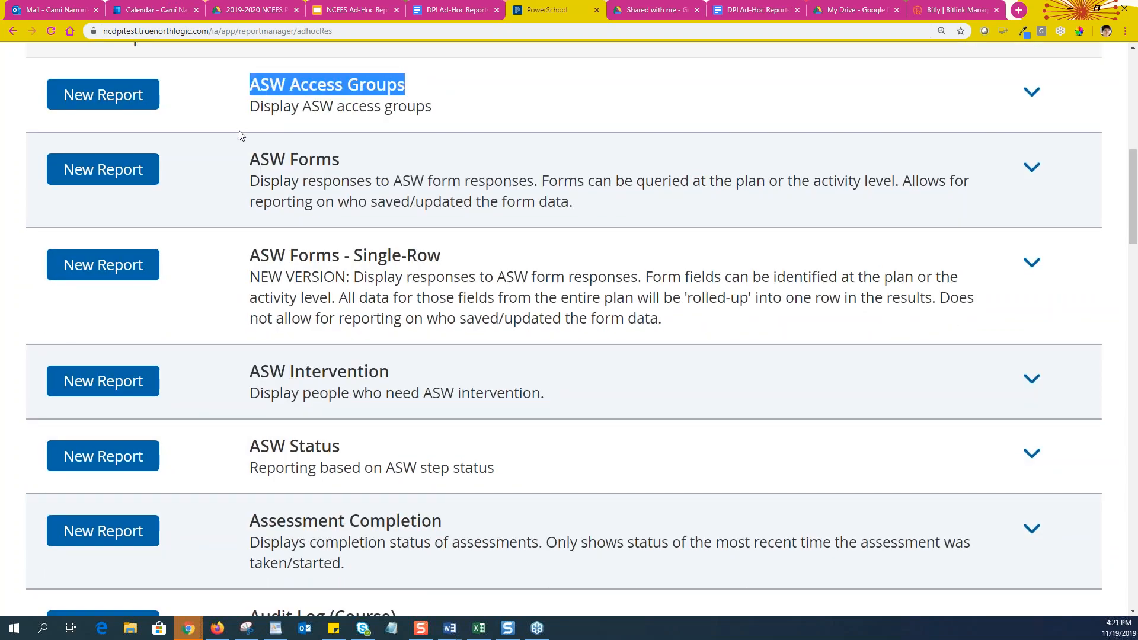
scroll(372, 228, "down", 5)
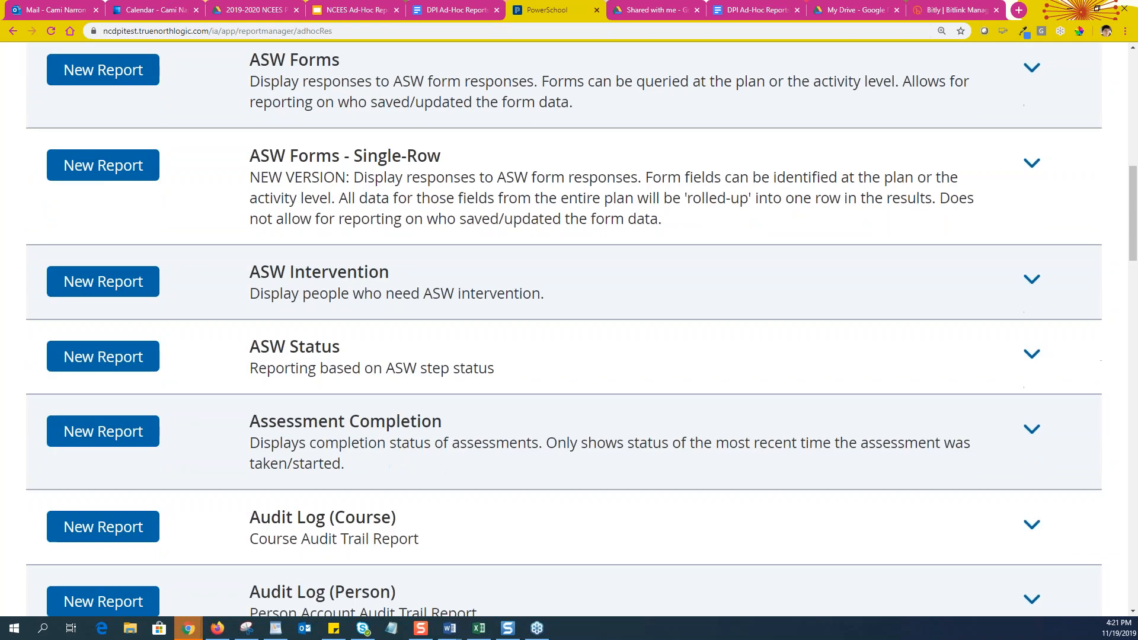
scroll(371, 228, "down", 3)
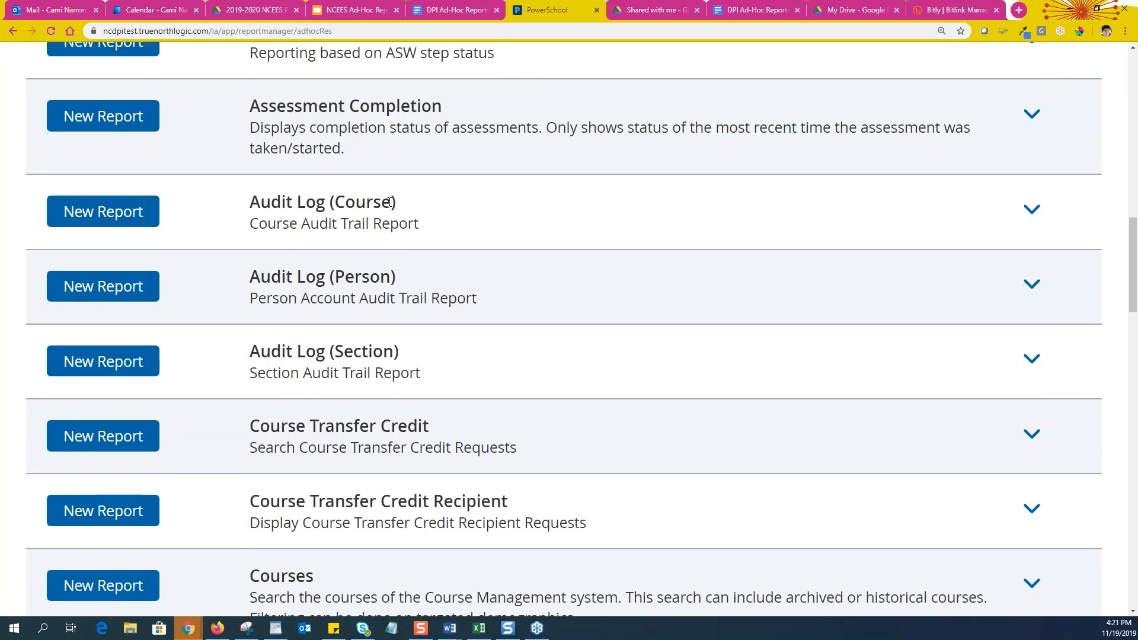
scroll(404, 71, "down", 1)
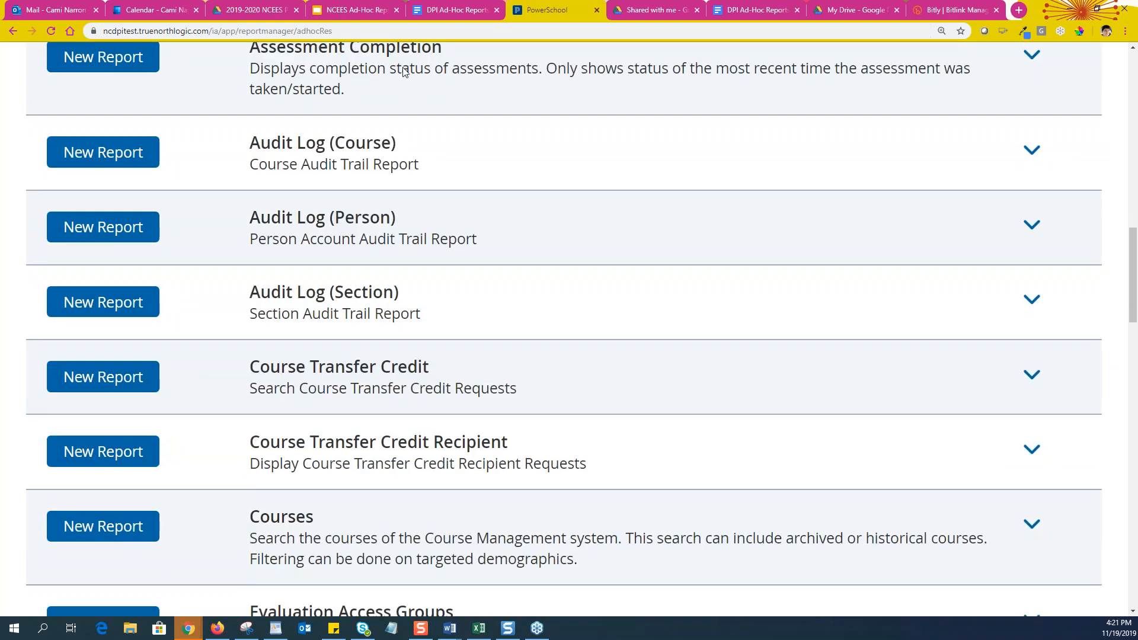
scroll(404, 72, "up", 1)
left_click_drag(251, 106, 447, 105)
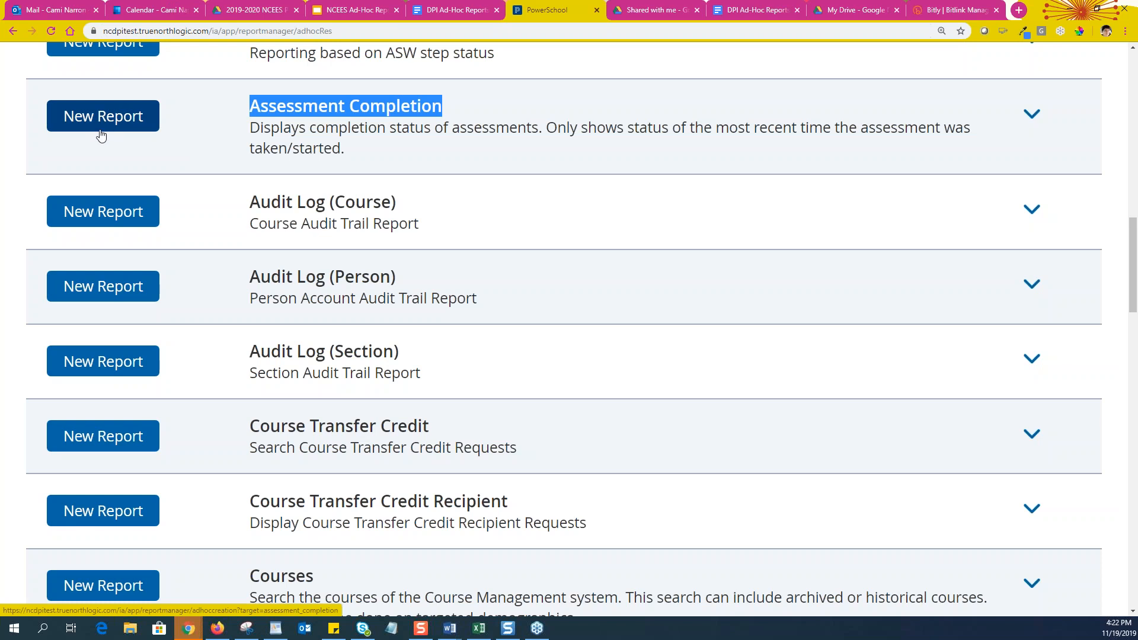
Expand Assessment Completion and show its cached reports
left_click(1034, 120)
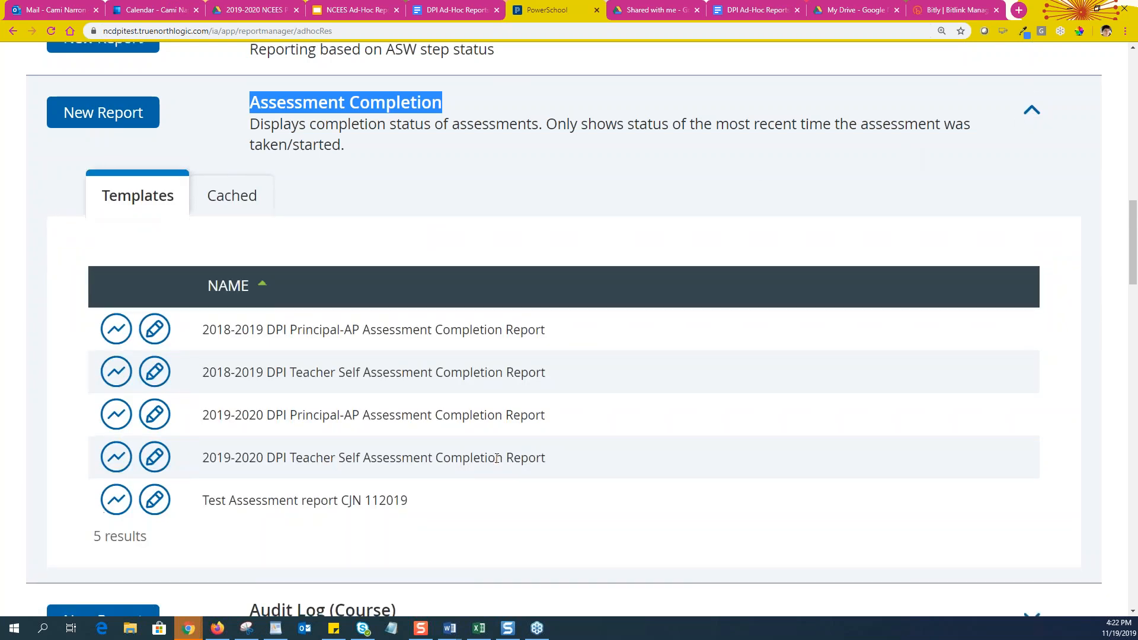
scroll(497, 458, "down", 1)
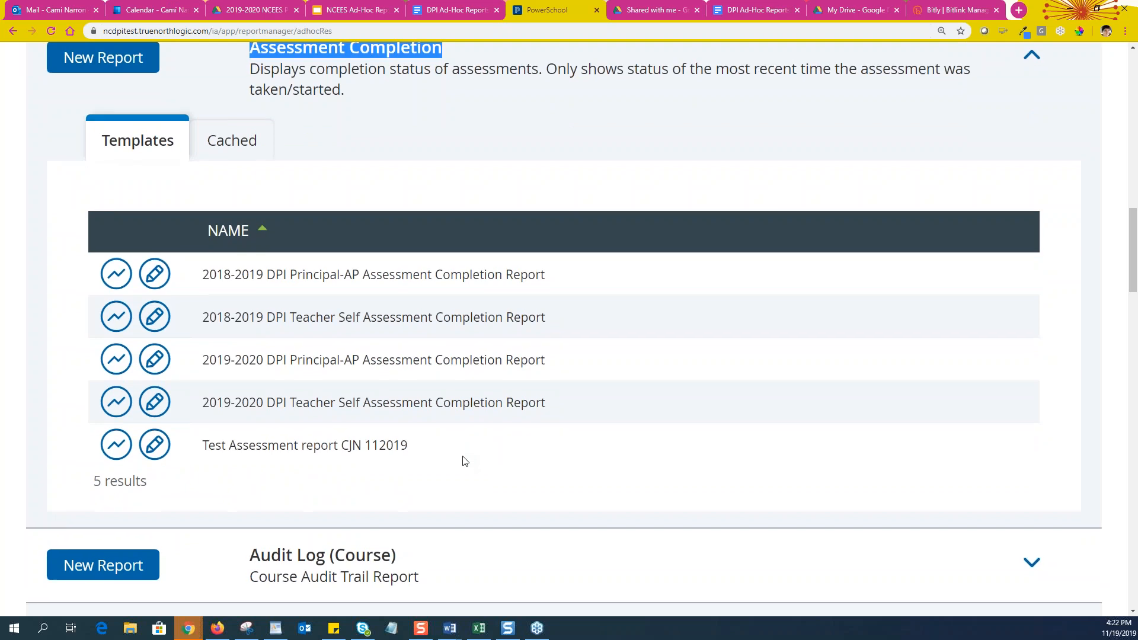
scroll(463, 456, "up", 1)
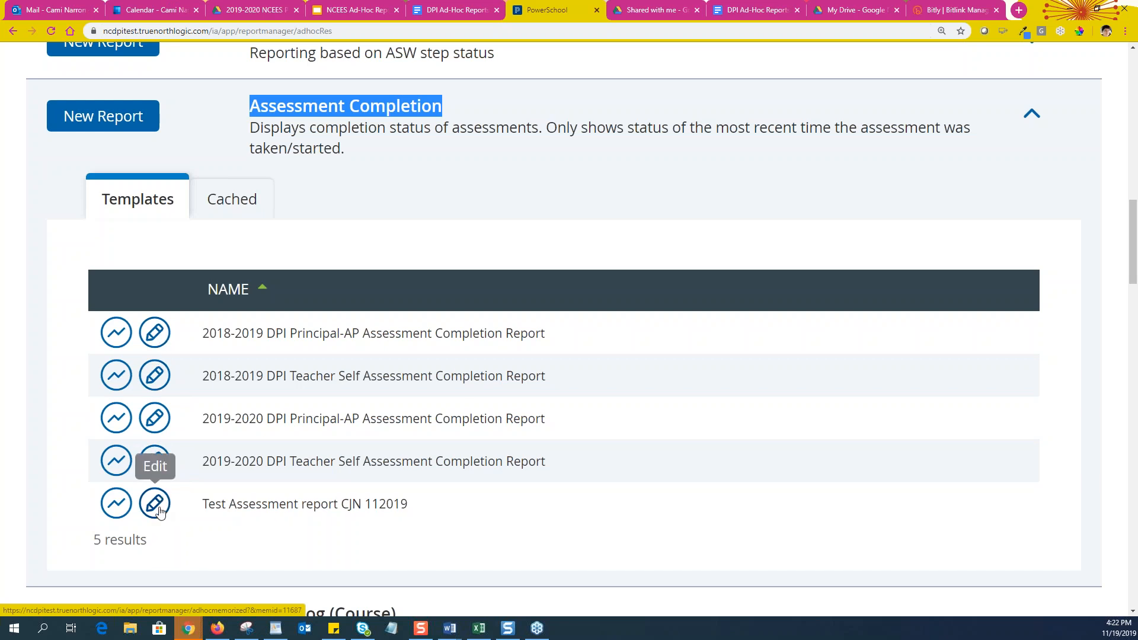
left_click(237, 203)
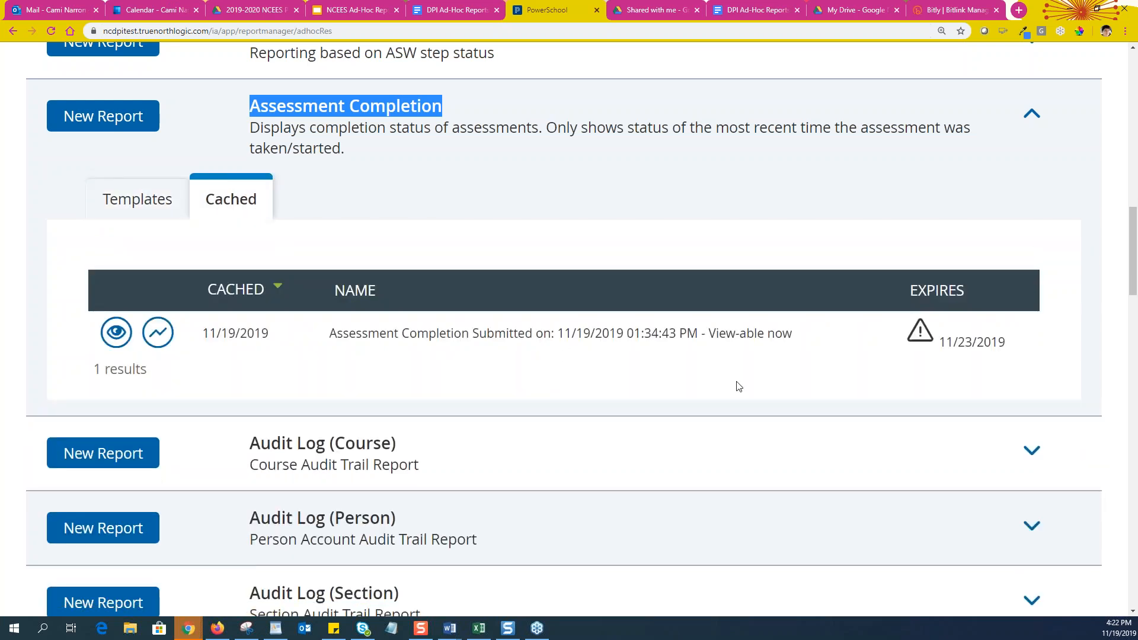
scroll(737, 386, "up", 1)
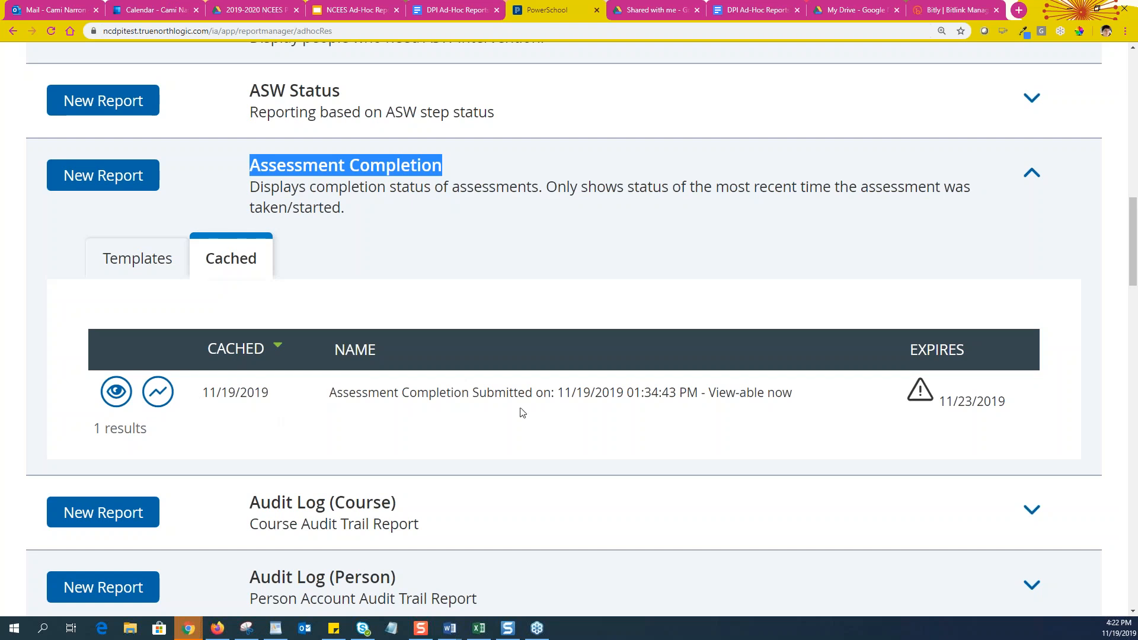
scroll(349, 247, "up", 14)
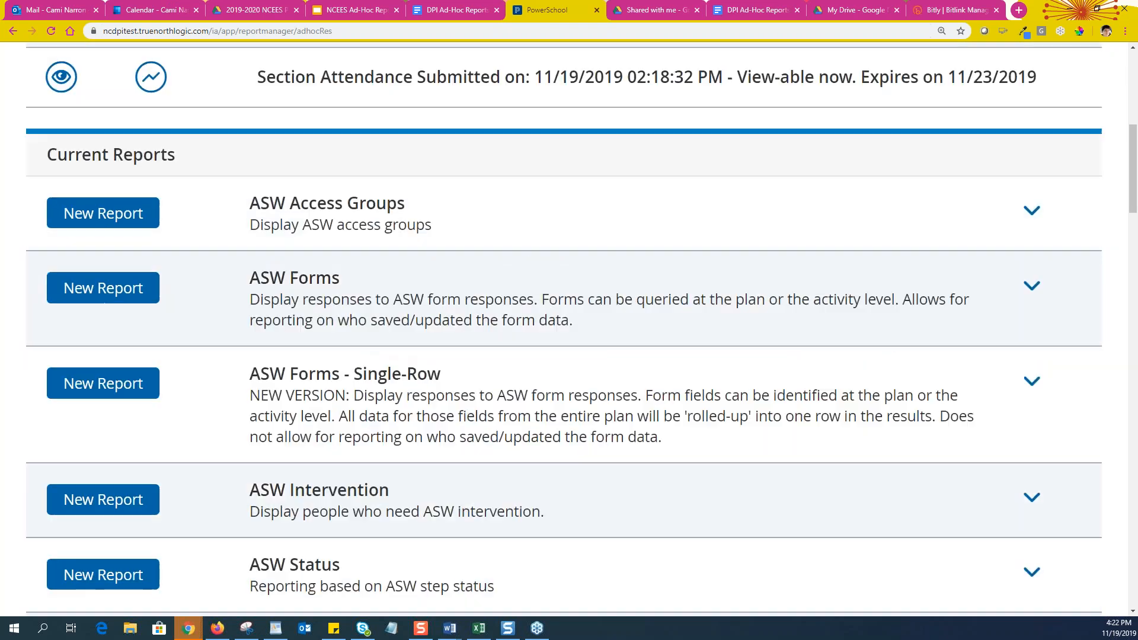
scroll(387, 245, "down", 14)
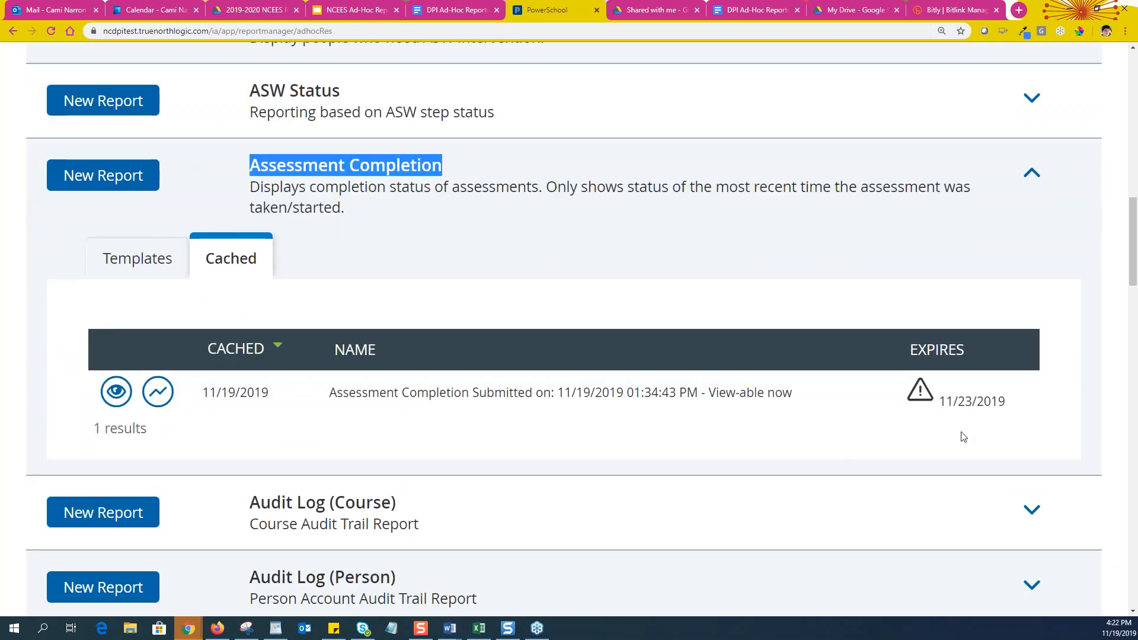
left_click(973, 404)
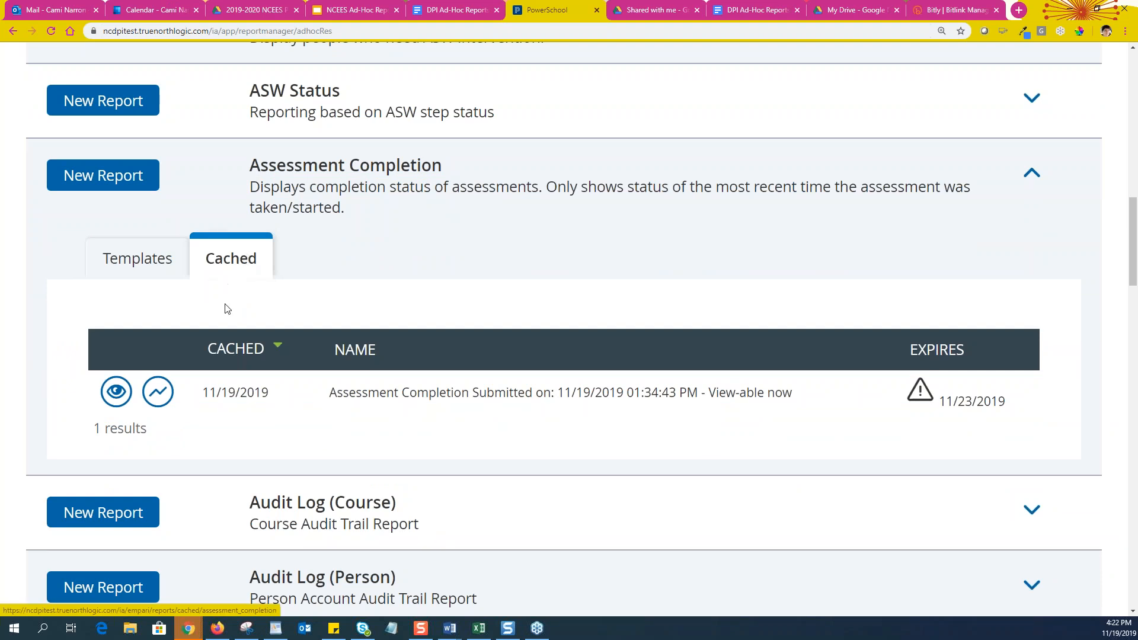
View the cached Assessment Completion report
scroll(226, 308, "down", 1)
scroll(158, 356, "down", 1)
scroll(158, 361, "up", 1)
left_click(122, 332)
scroll(352, 372, "up", 1)
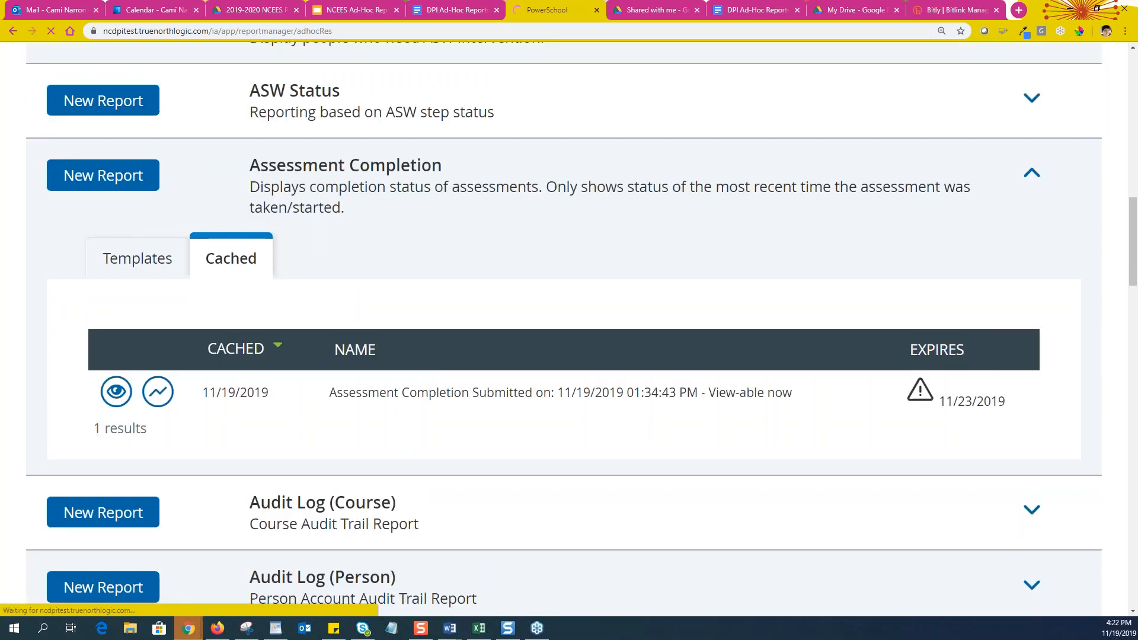
scroll(358, 397, "up", 7)
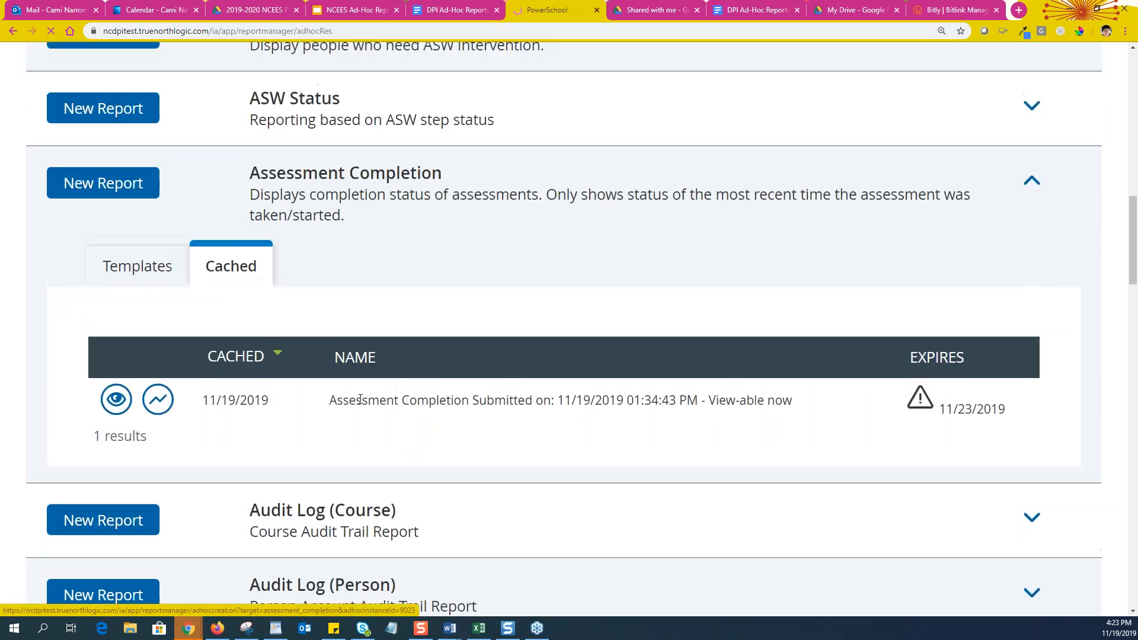
scroll(582, 323, "up", 1)
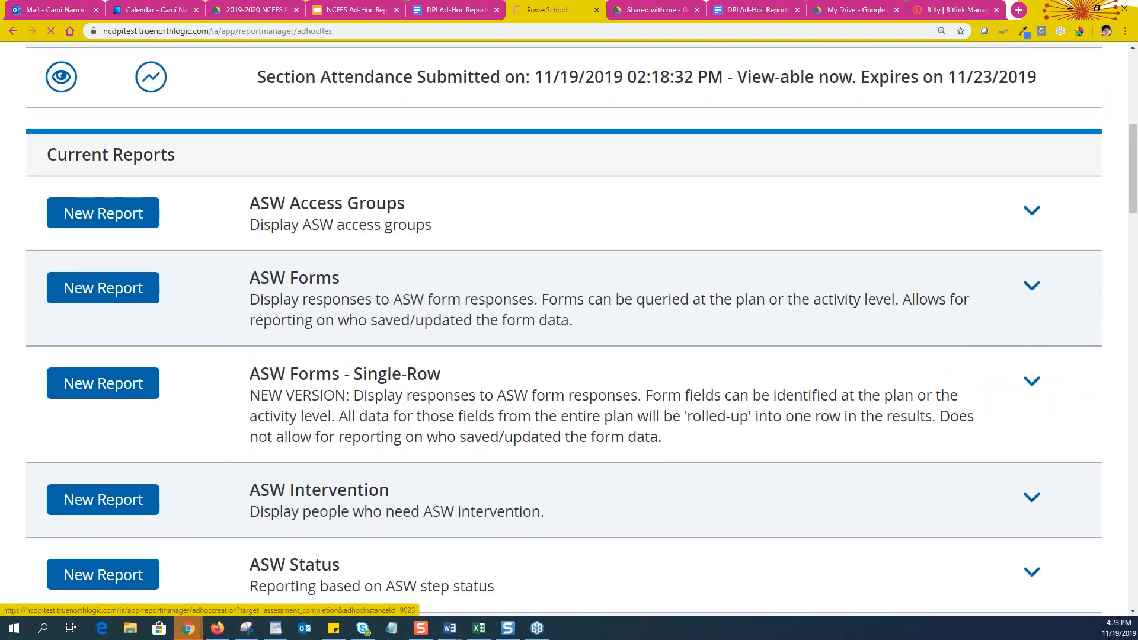
scroll(564, 328, "down", 1)
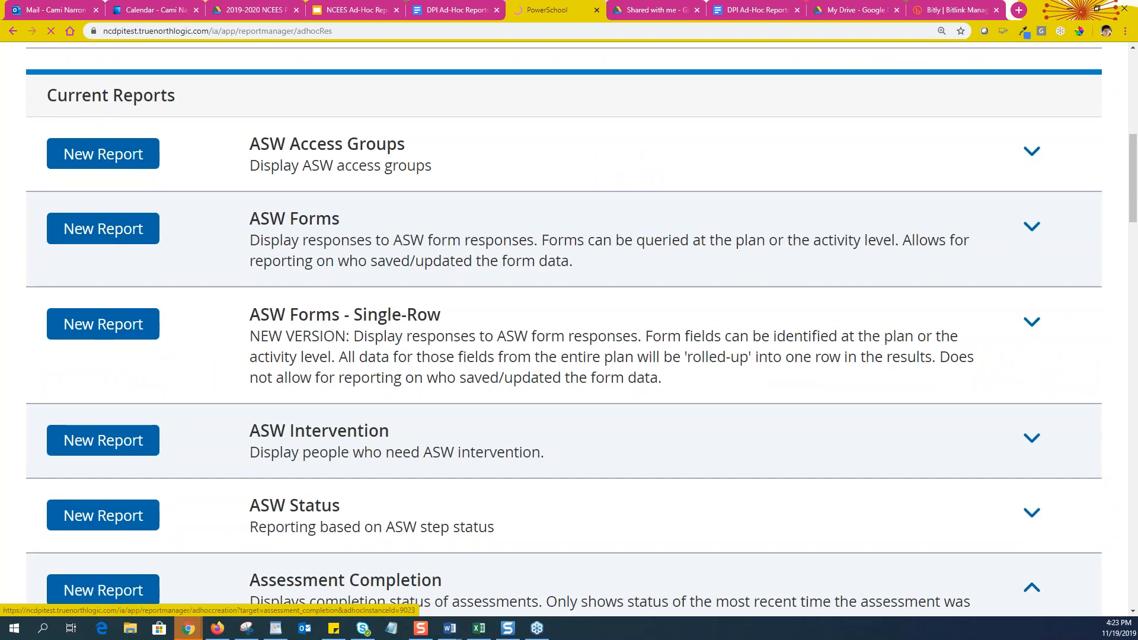
scroll(564, 329, "up", 3)
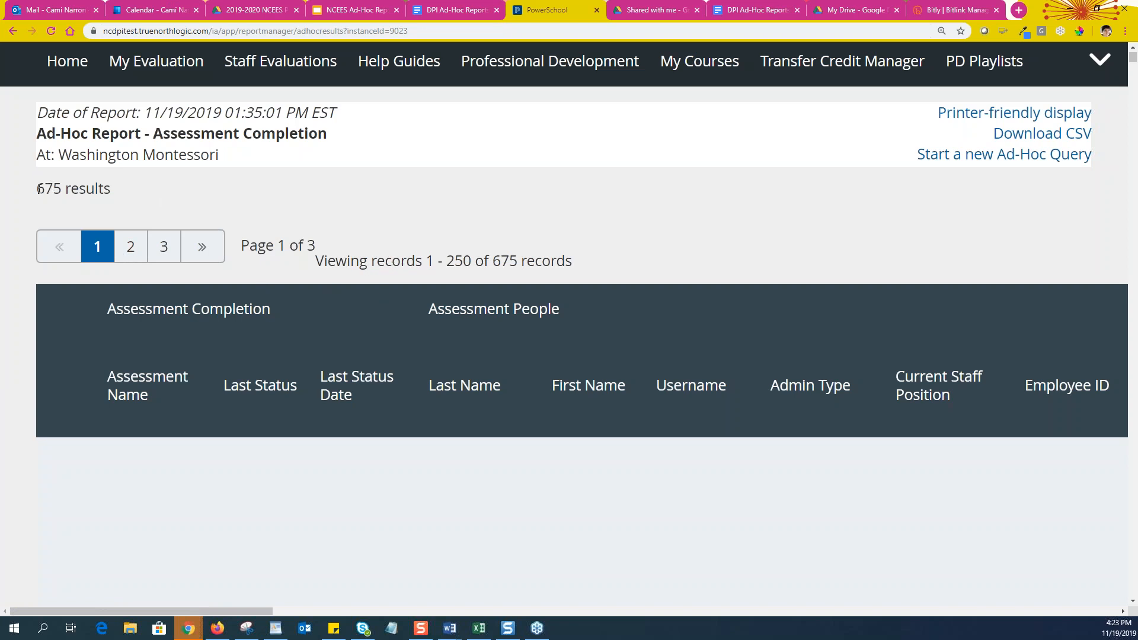
Highlight the 675 results count and scroll across the Assessment People, Roster Information and User Sites columns
left_click_drag(38, 188, 104, 191)
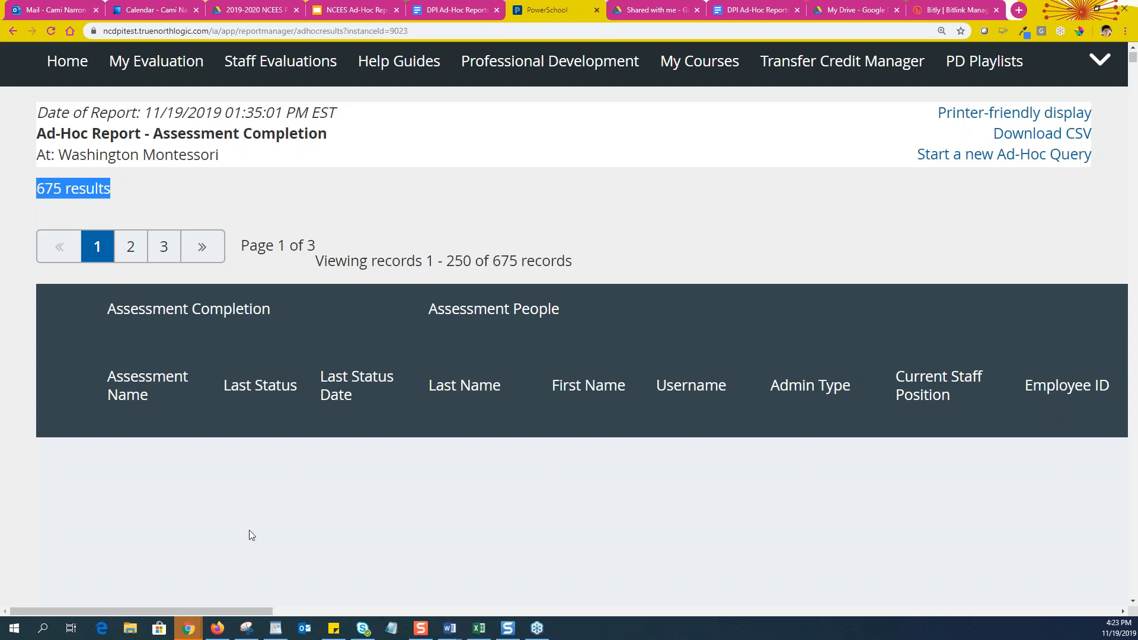
left_click_drag(201, 610, 1073, 597)
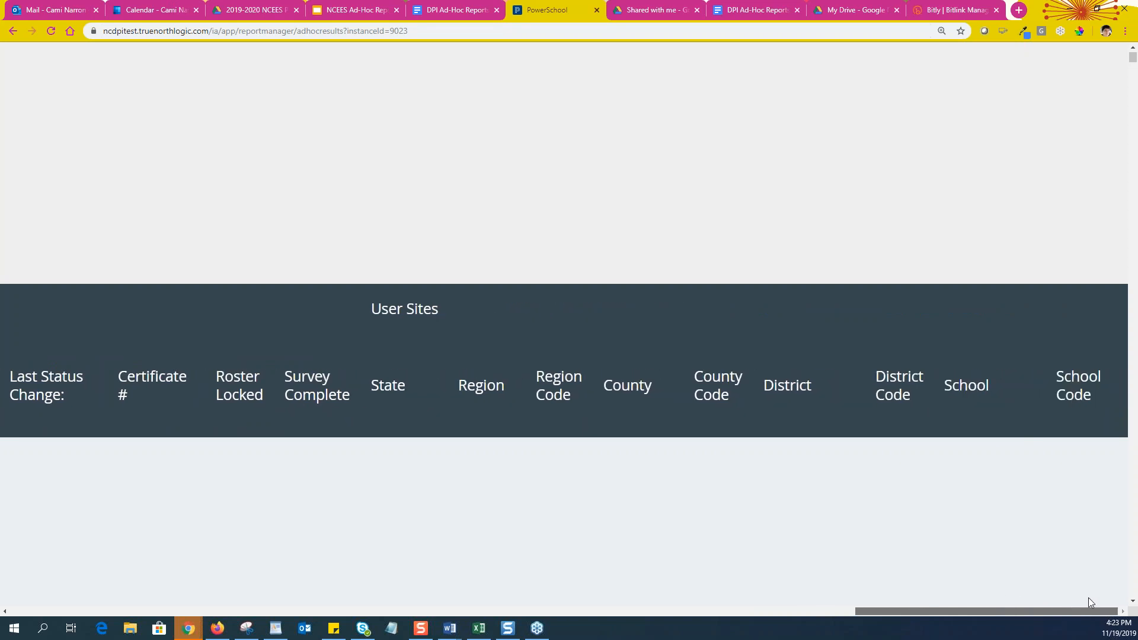
left_click_drag(1081, 600, 119, 620)
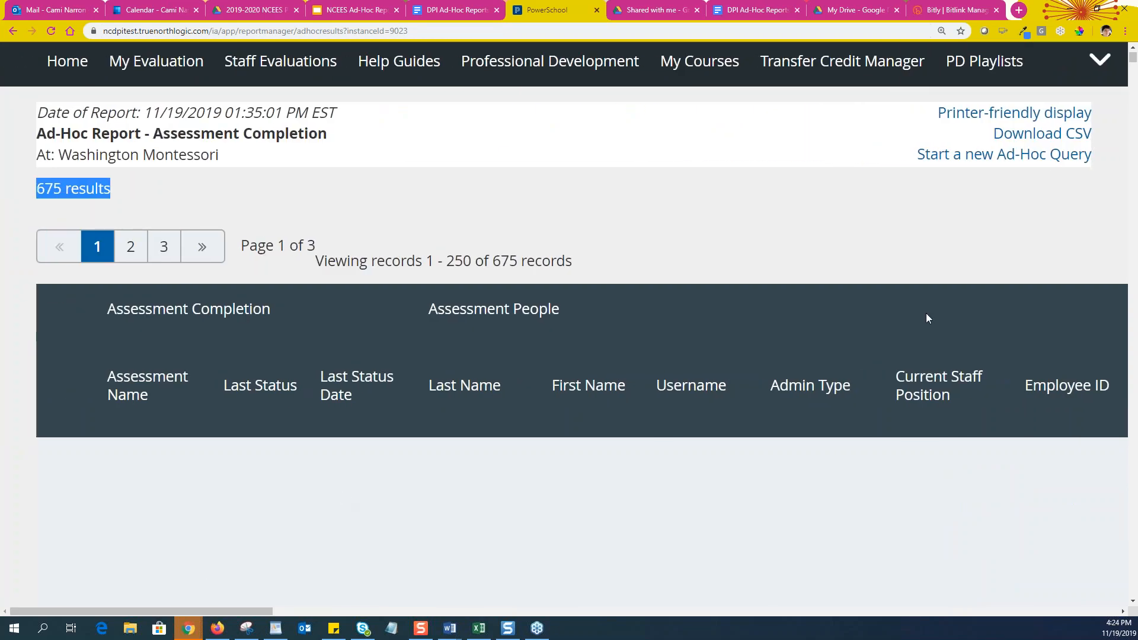
Return to Ad-Hoc Reporting and scroll Current Reports down to the Evaluation Status entry
left_click(1006, 159)
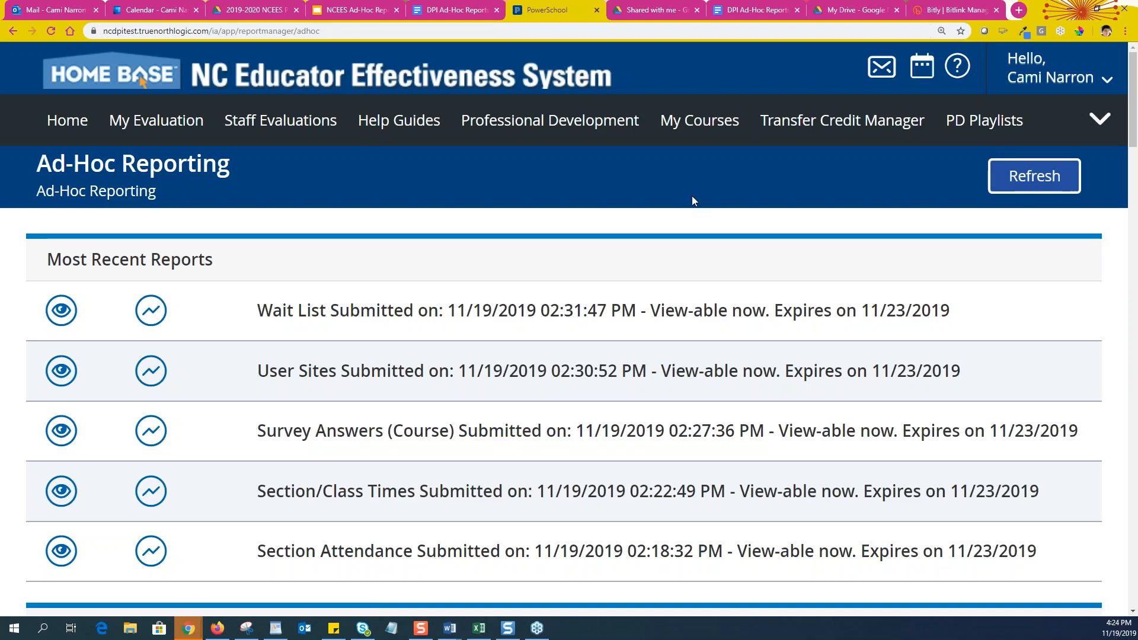
scroll(386, 292, "down", 8)
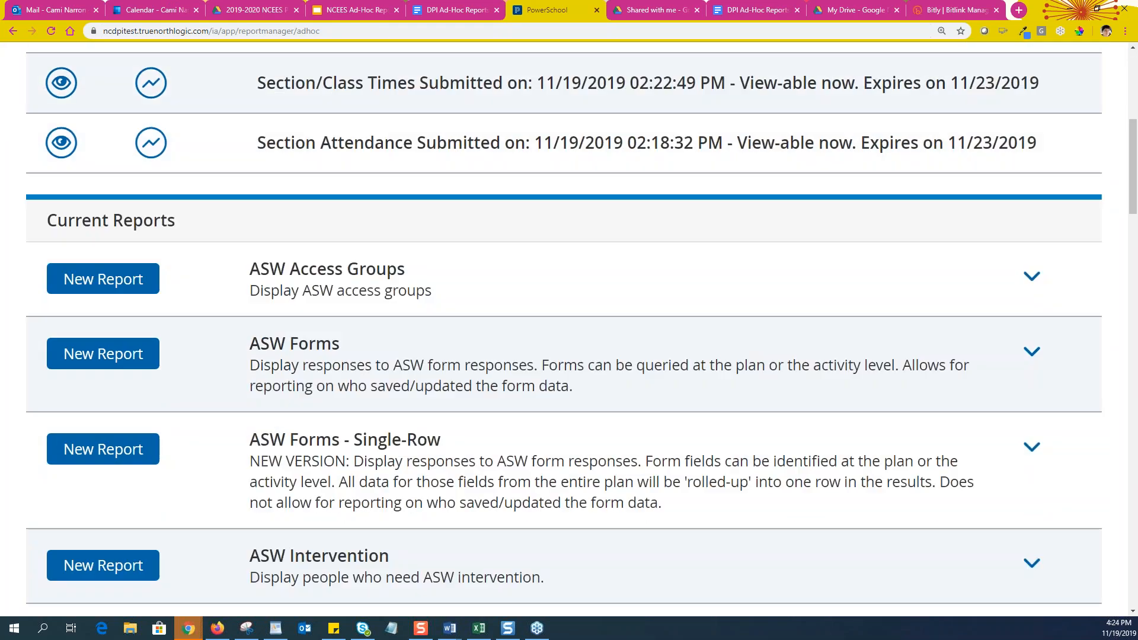
scroll(393, 324, "down", 5)
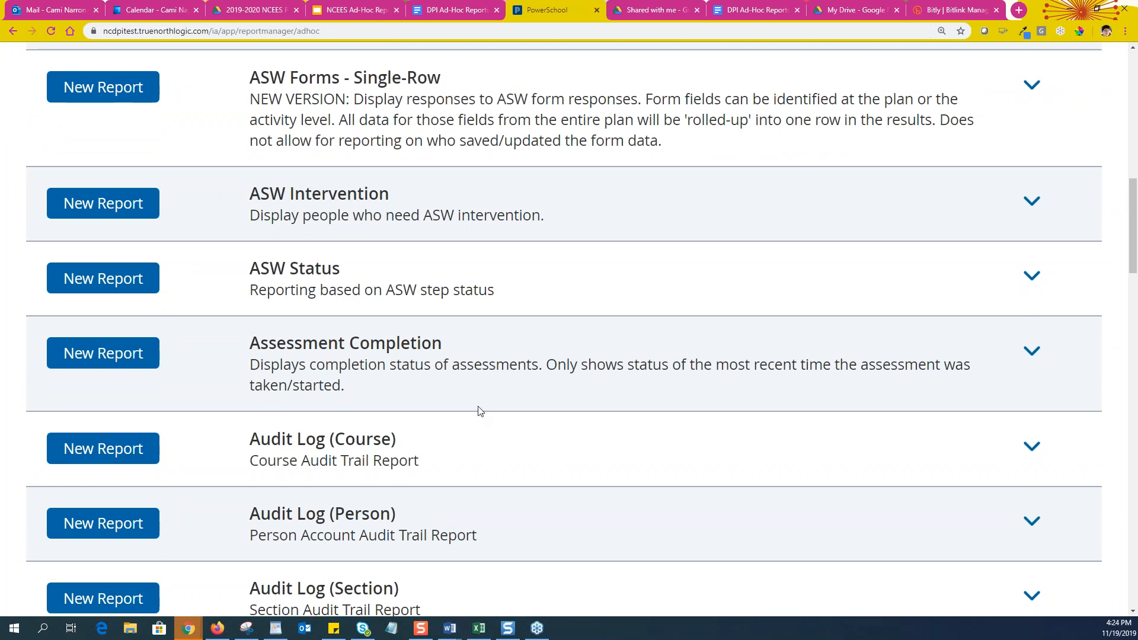
scroll(478, 411, "up", 9)
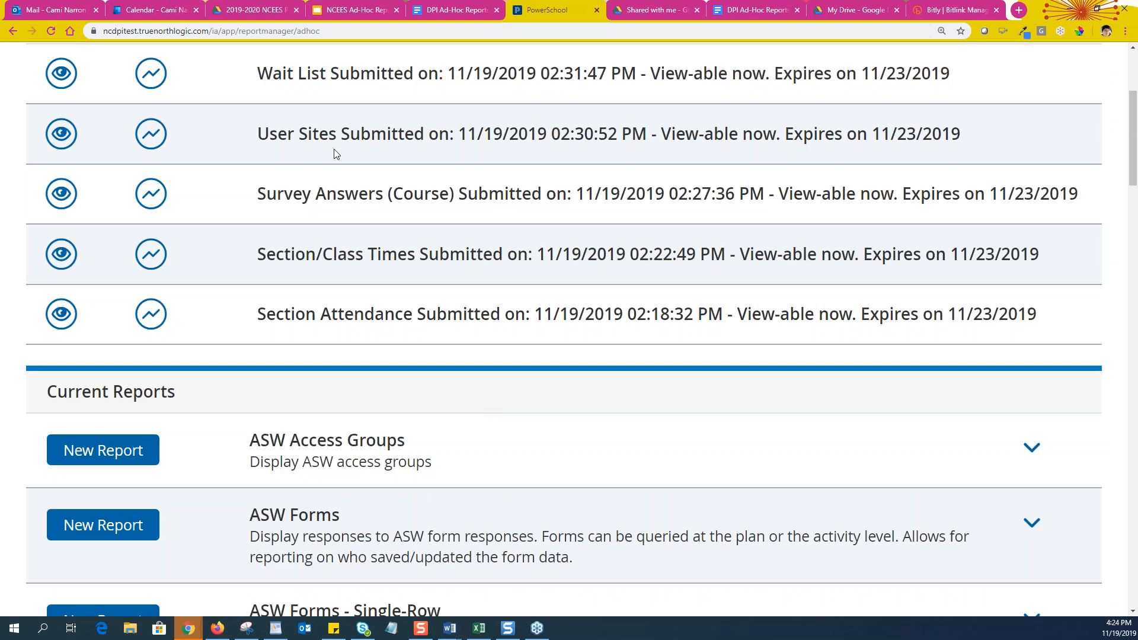
scroll(247, 380, "down", 4)
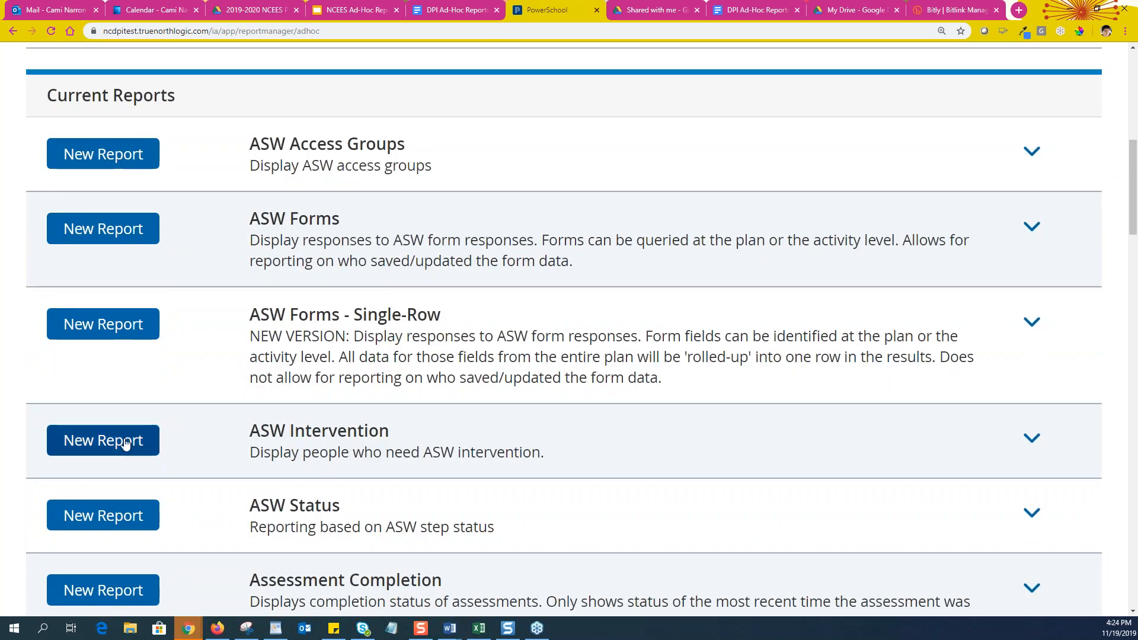
scroll(204, 358, "down", 5)
scroll(230, 331, "down", 7)
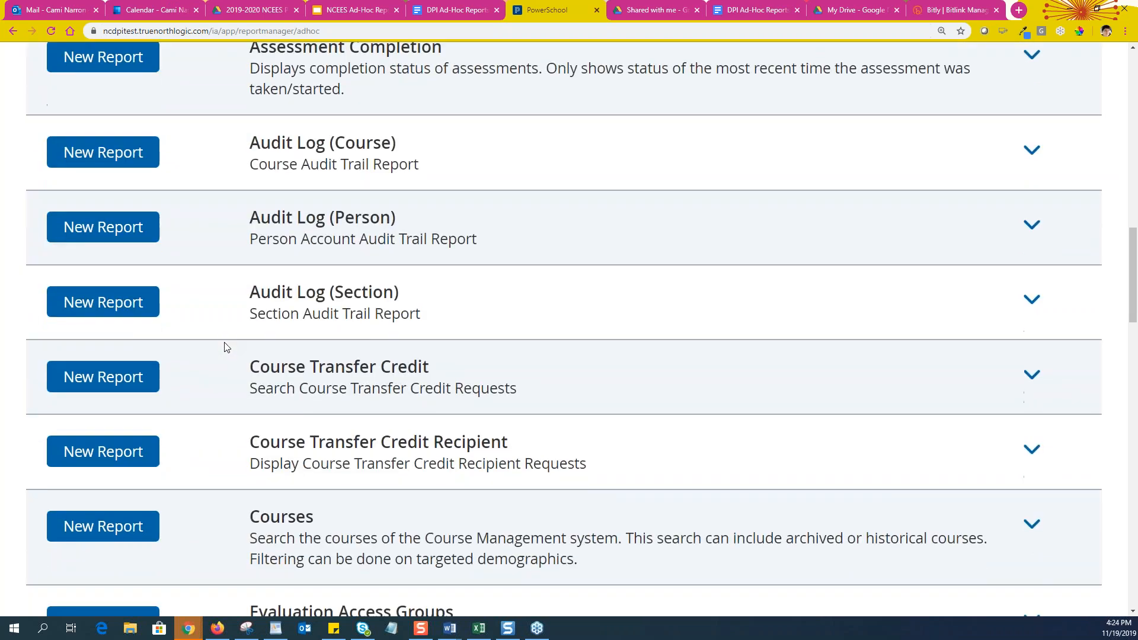
scroll(230, 295, "down", 5)
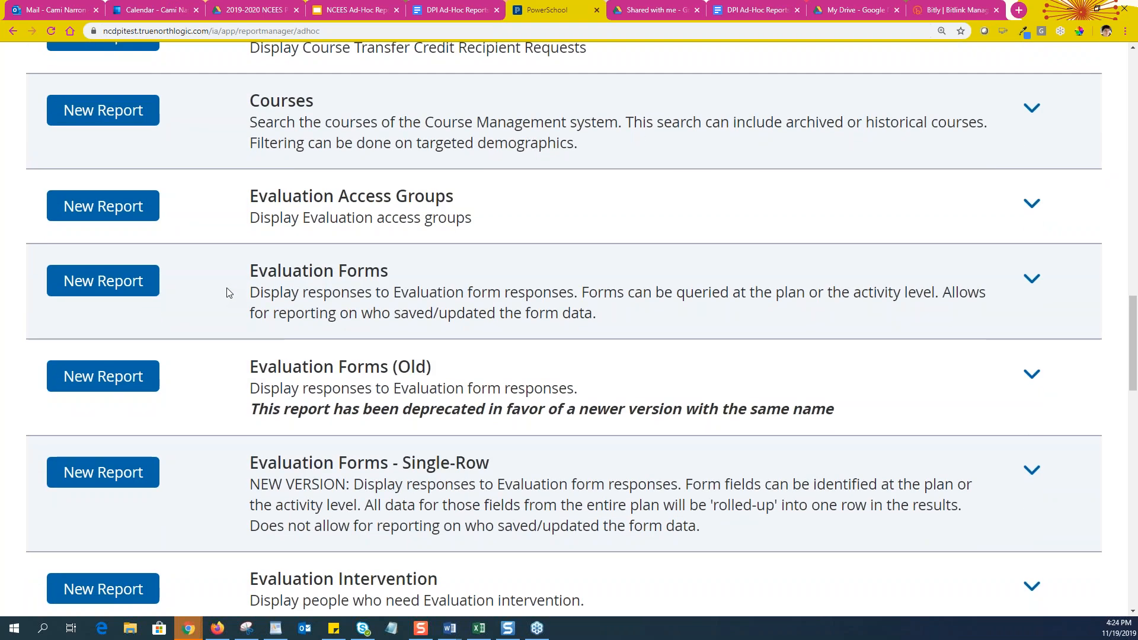
scroll(216, 285, "down", 3)
scroll(217, 287, "down", 3)
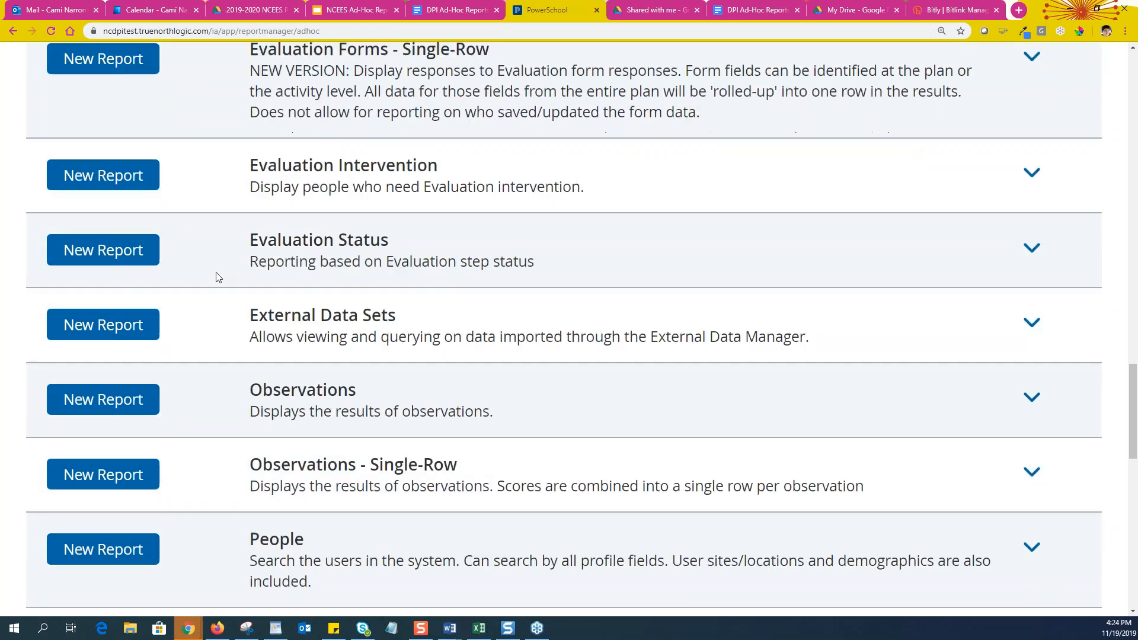
Start a new Evaluation Status report and set the browser zoom to 125%
left_click(97, 256)
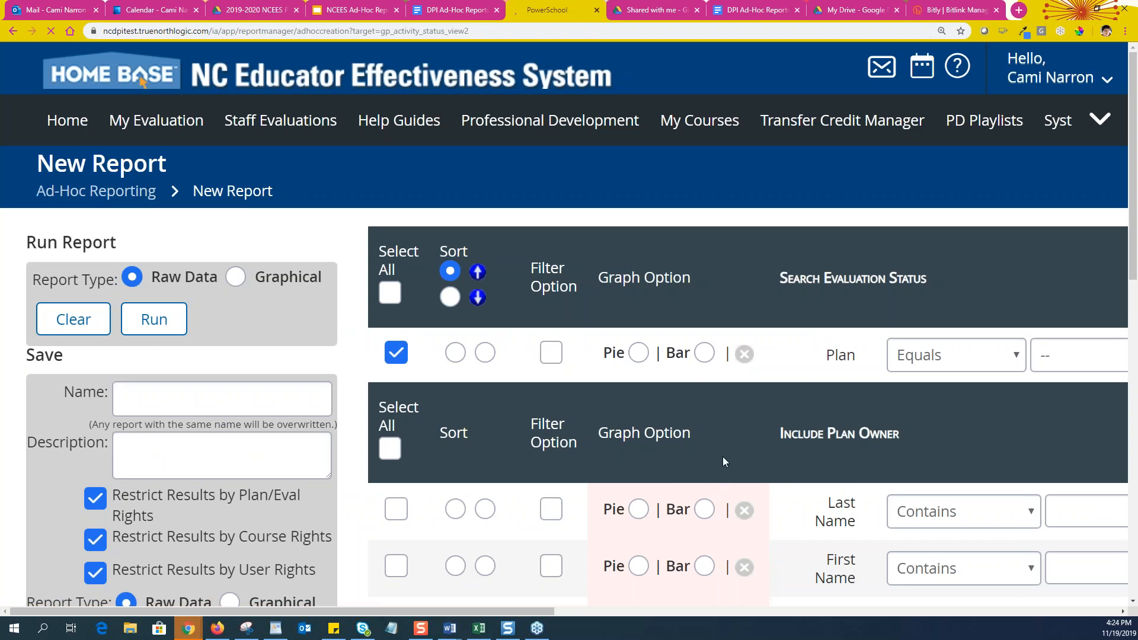
key("ctrl+minus")
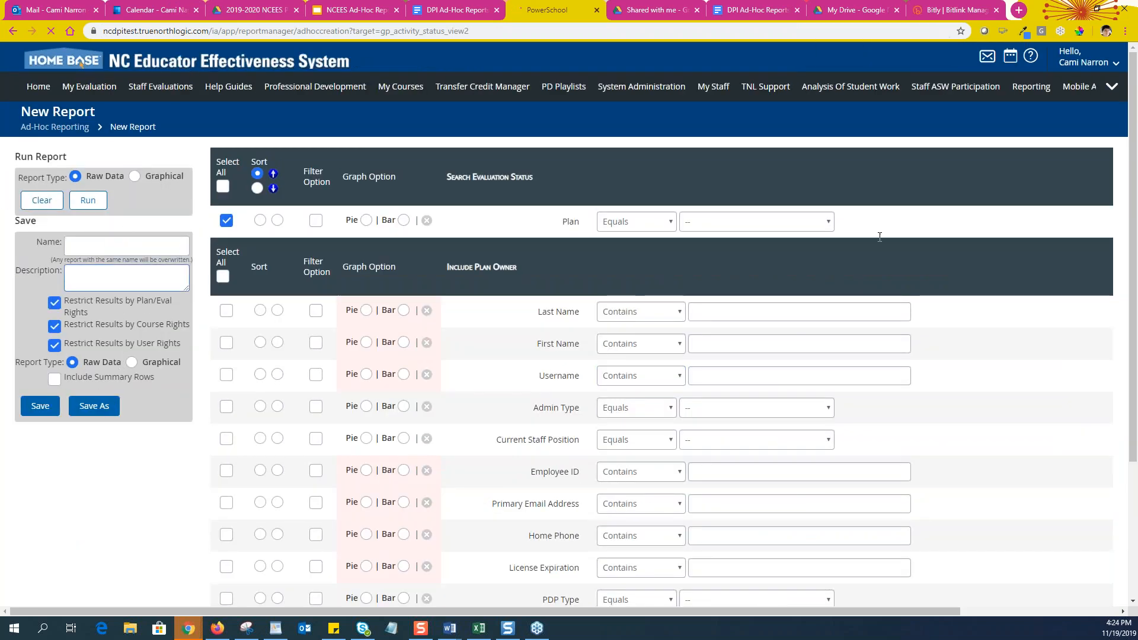
left_click(781, 220)
key("ctrl+plus")
key("ctrl+plus")
key("ctrl+plus")
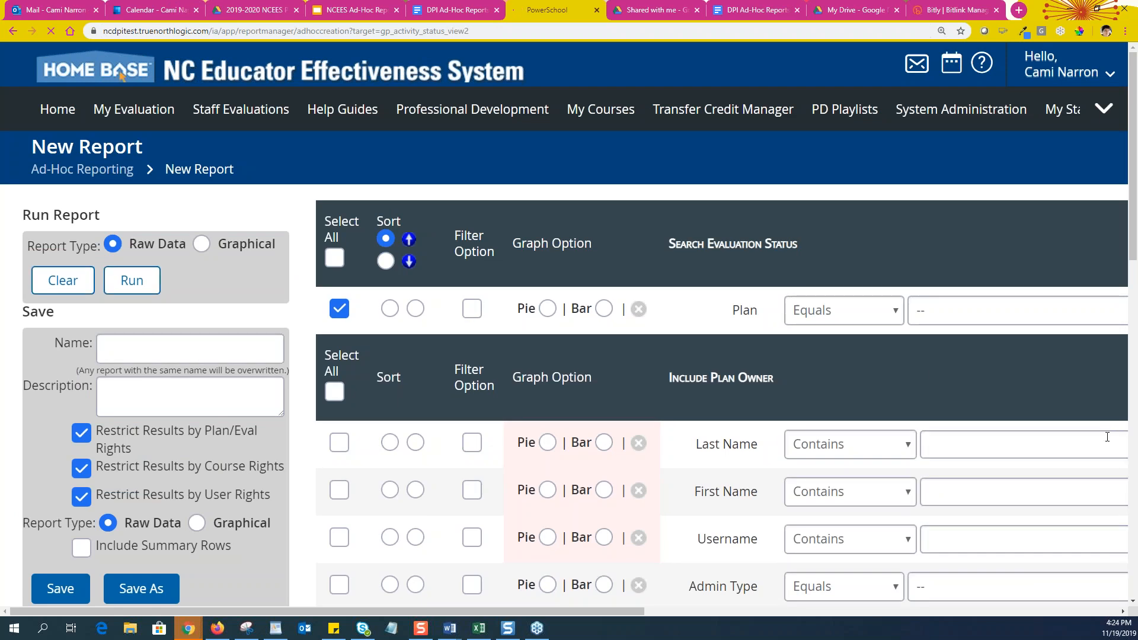
left_click(1102, 539)
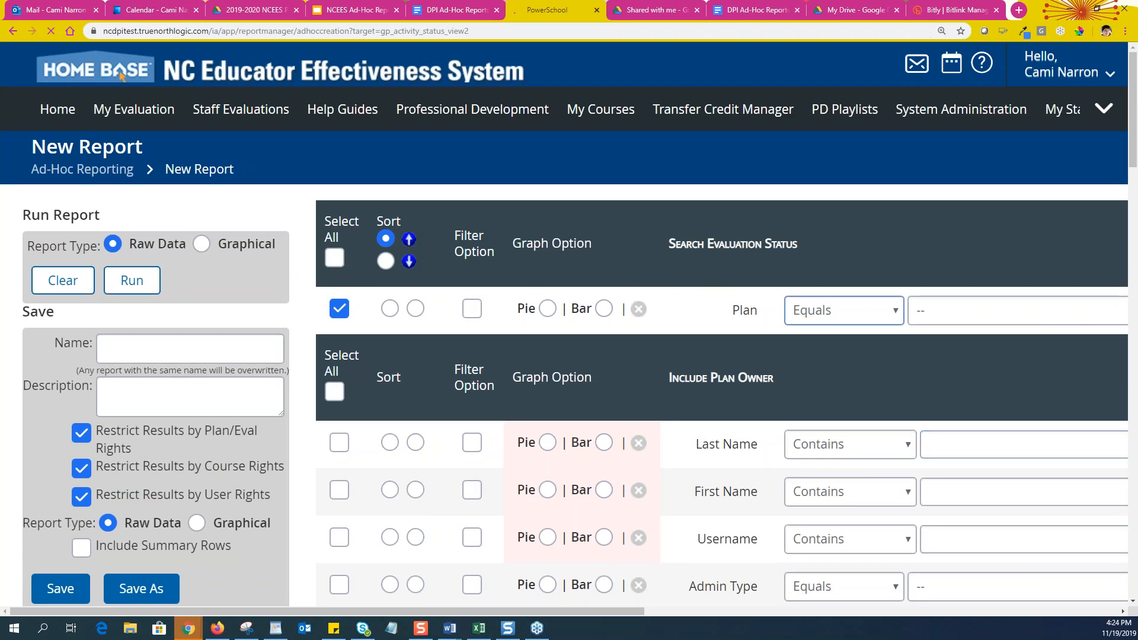
key("Tab")
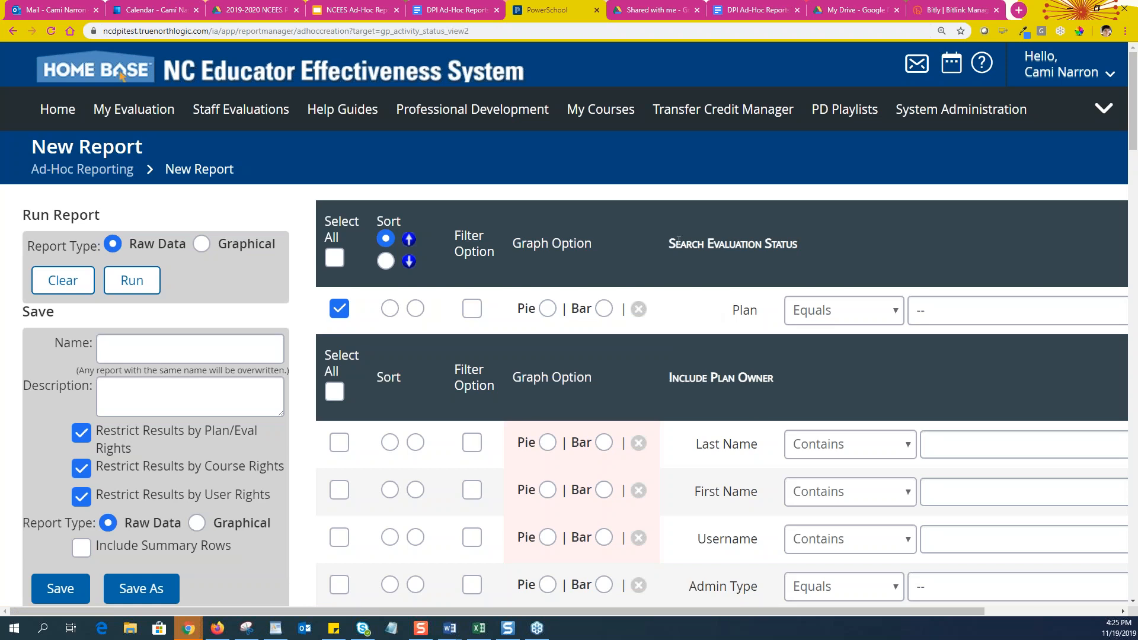
Tick Select All to include every Search Evaluation Status field, including Plan
left_click_drag(732, 243, 898, 247)
left_click_drag(670, 377, 803, 377)
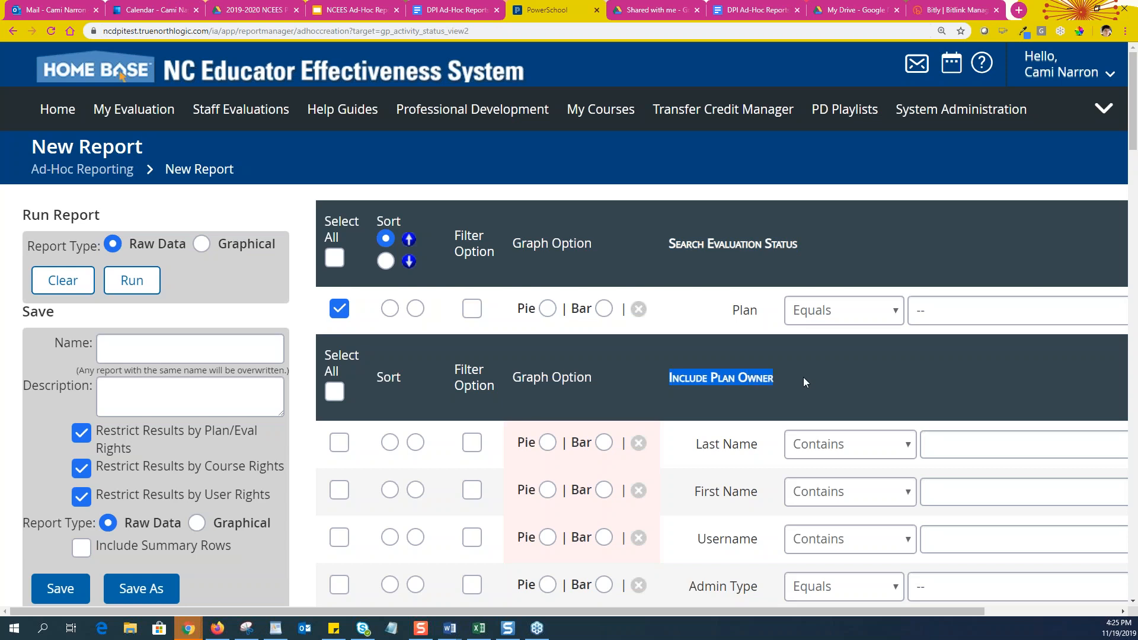
left_click(668, 245)
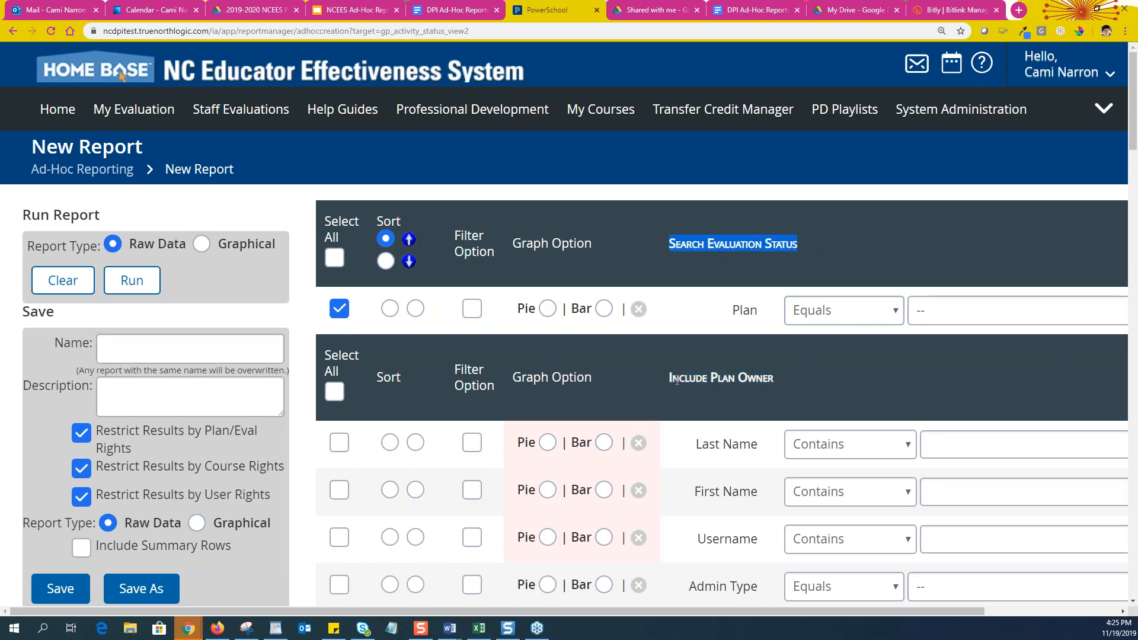
left_click_drag(670, 377, 791, 380)
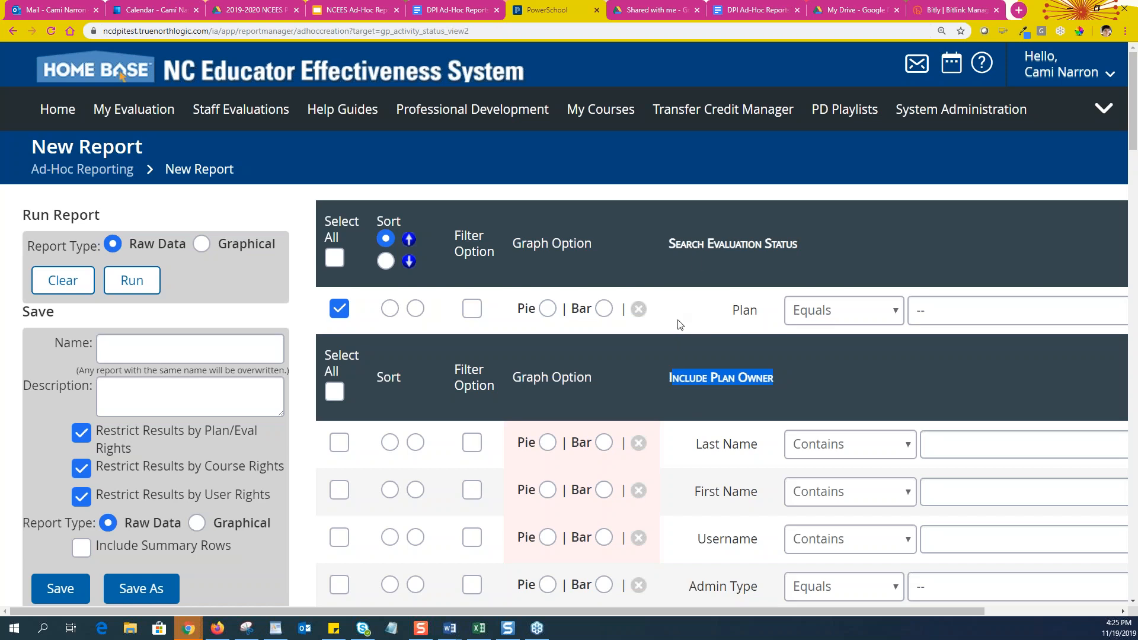
left_click(334, 261)
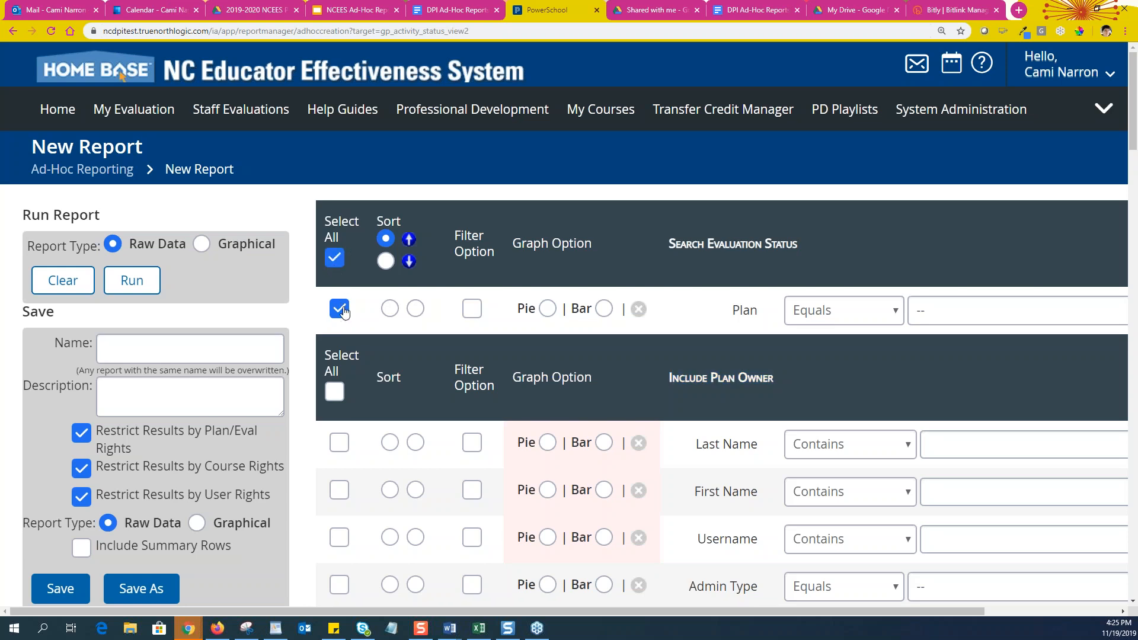
left_click(336, 259)
left_click(333, 260)
Sort the Search Evaluation Status section descending and mark Plan as a filter field
left_click(389, 265)
left_click(390, 238)
left_click(386, 266)
left_click_drag(458, 235, 514, 265)
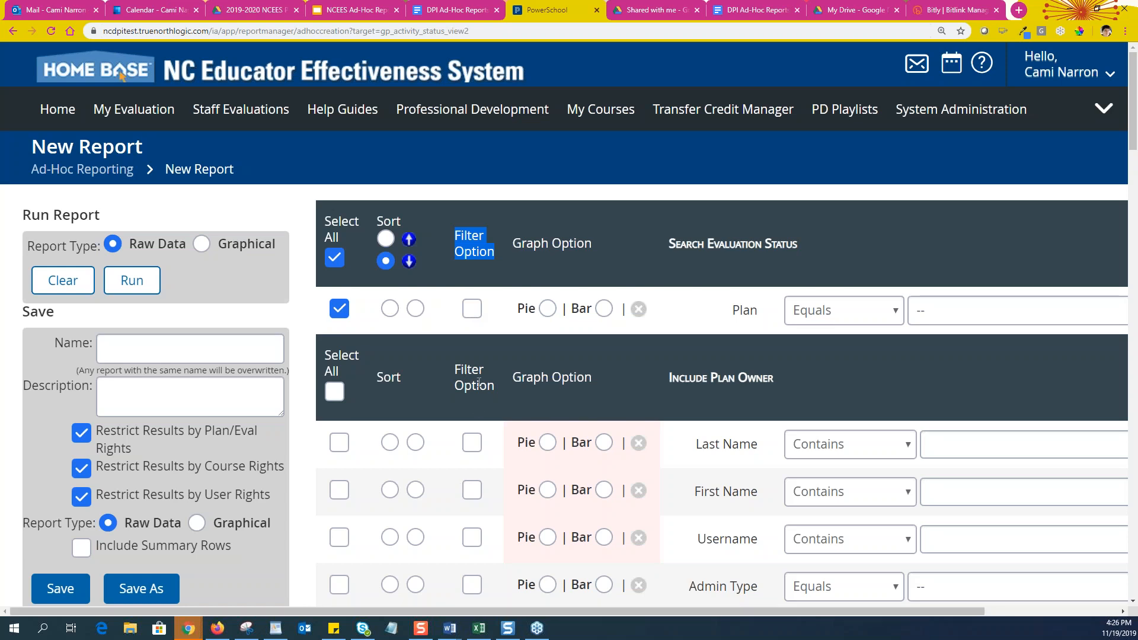
left_click(471, 317)
left_click(471, 313)
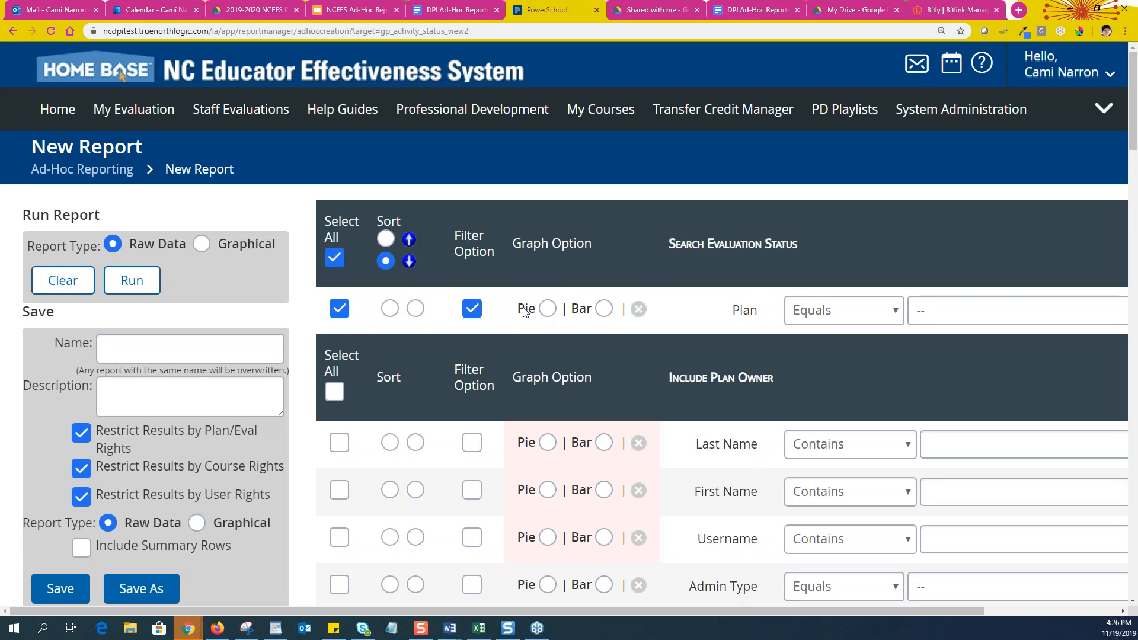
Choose a Pie graph for Plan, then remove the graph choice again
left_click(546, 311)
left_click(605, 310)
left_click(548, 311)
scroll(542, 320, "down", 2)
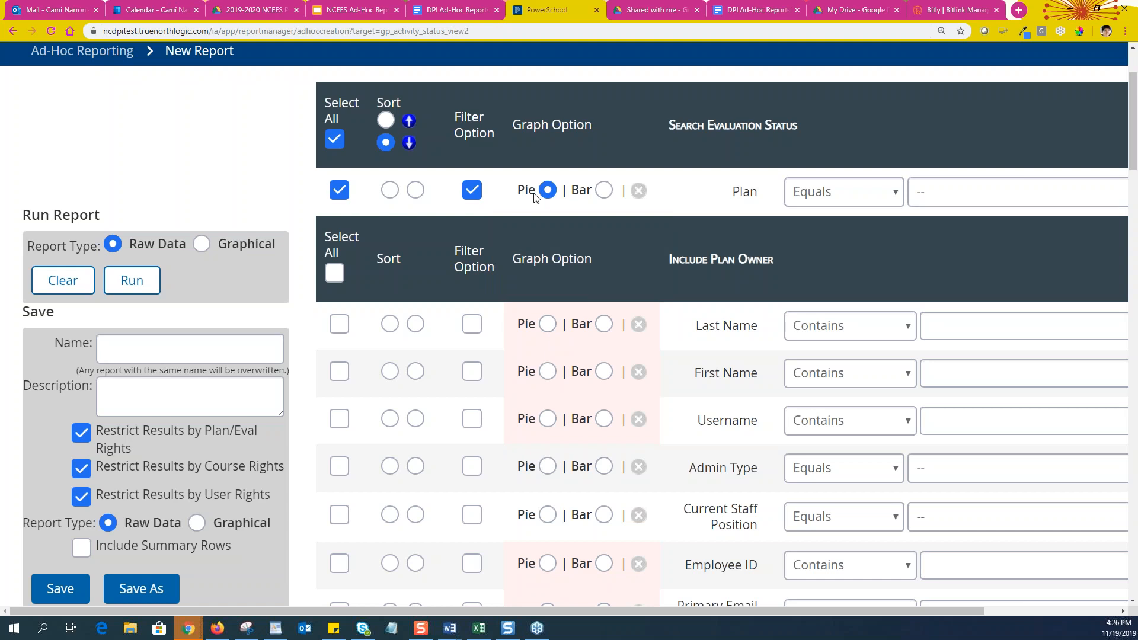
left_click(638, 190)
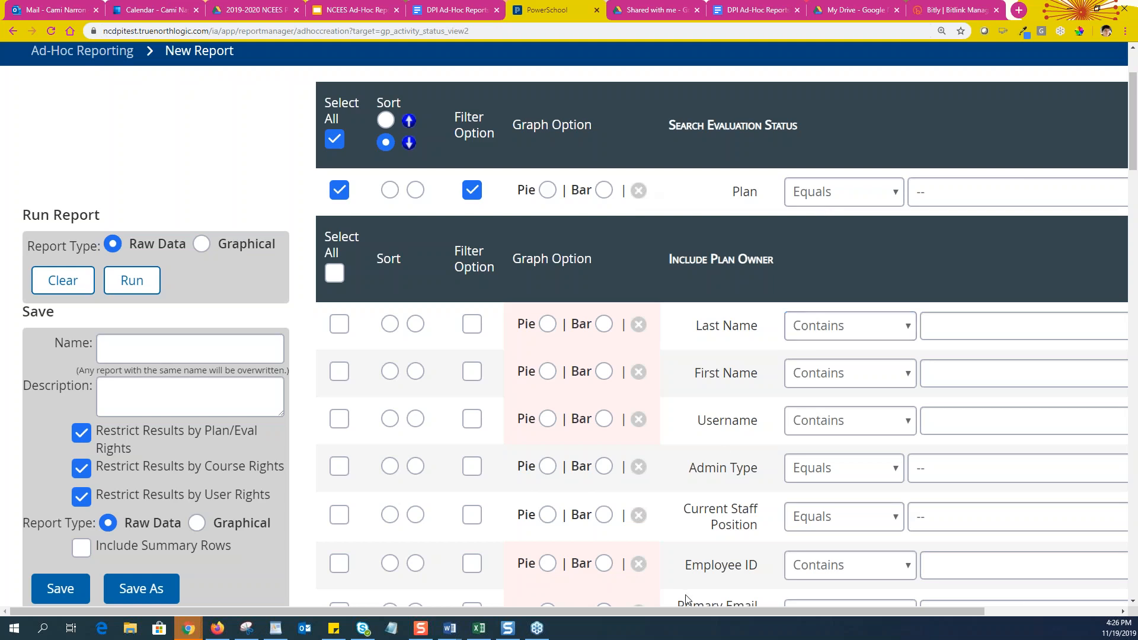
Pick Comprehensive Evaluation 2019-2020 from the Plan row's value list as an Equals filter
left_click_drag(695, 613, 780, 613)
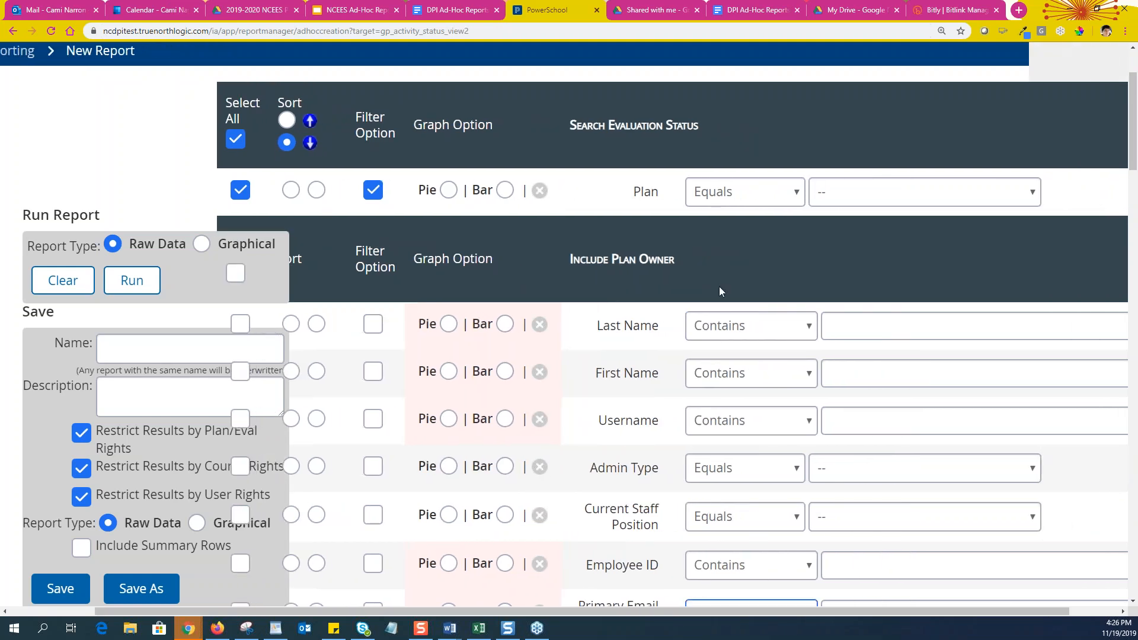
left_click(765, 198)
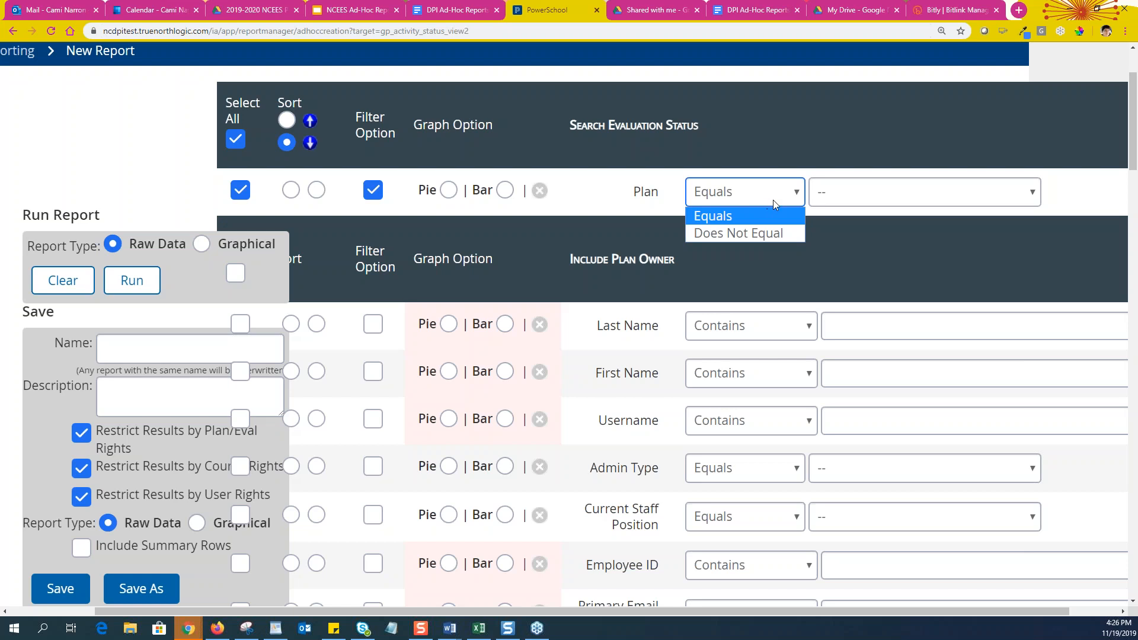
left_click(833, 193)
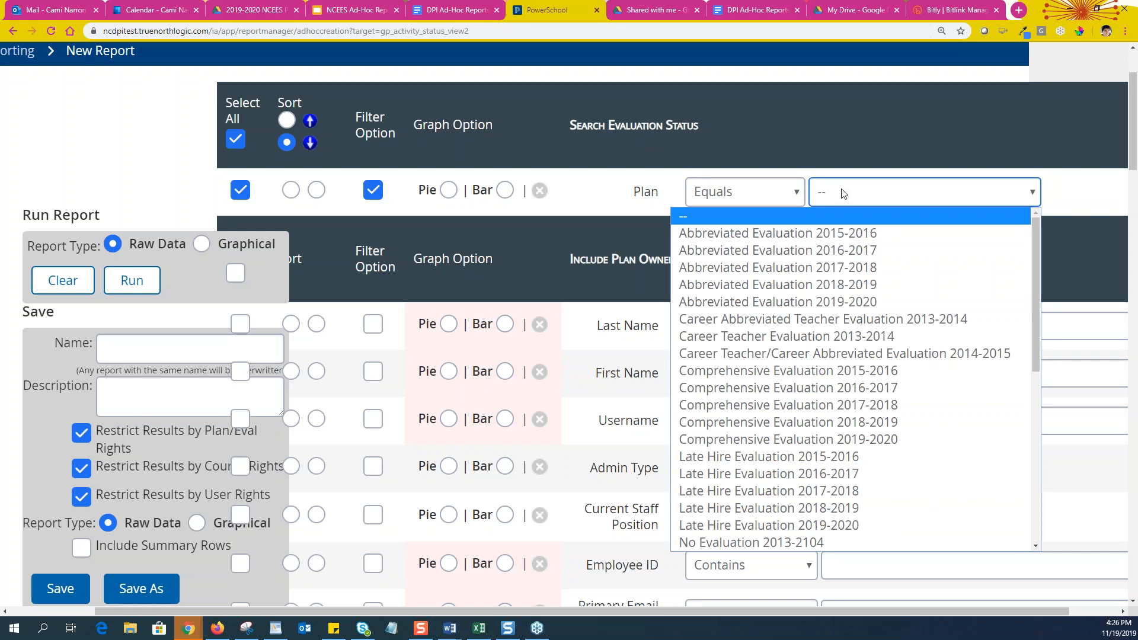
scroll(844, 193, "down", 1)
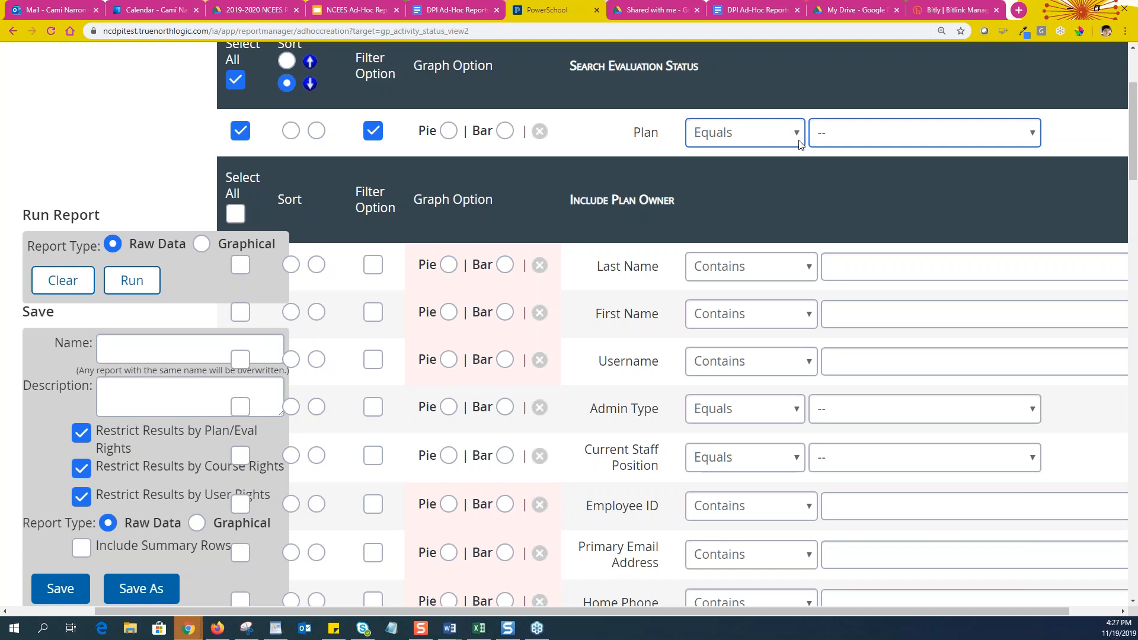
left_click(896, 144)
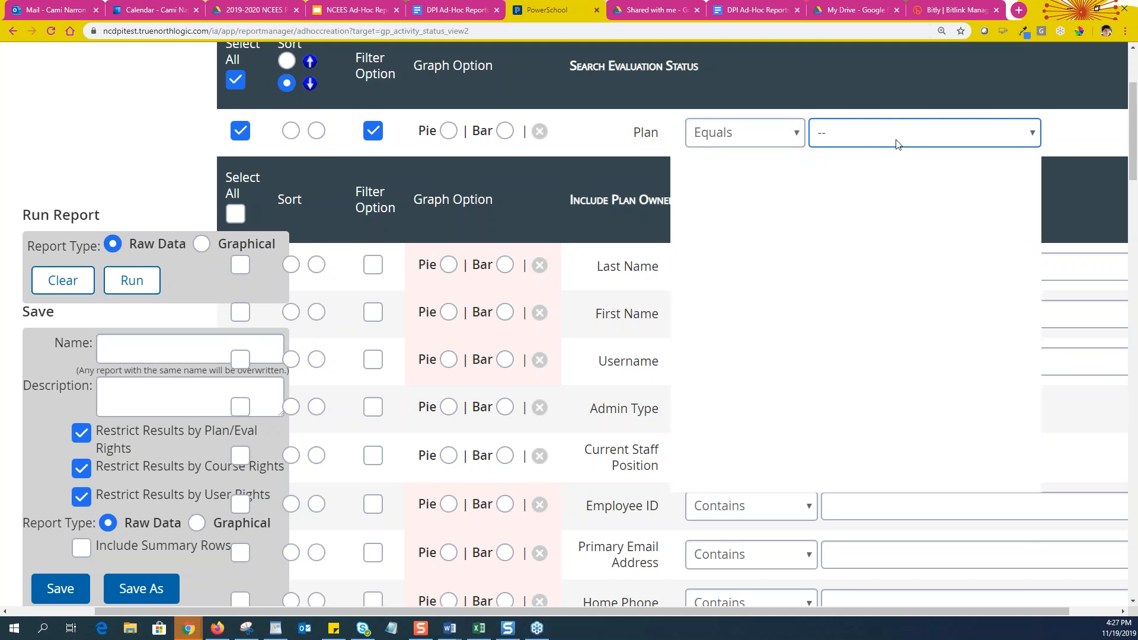
scroll(881, 382, "down", 6)
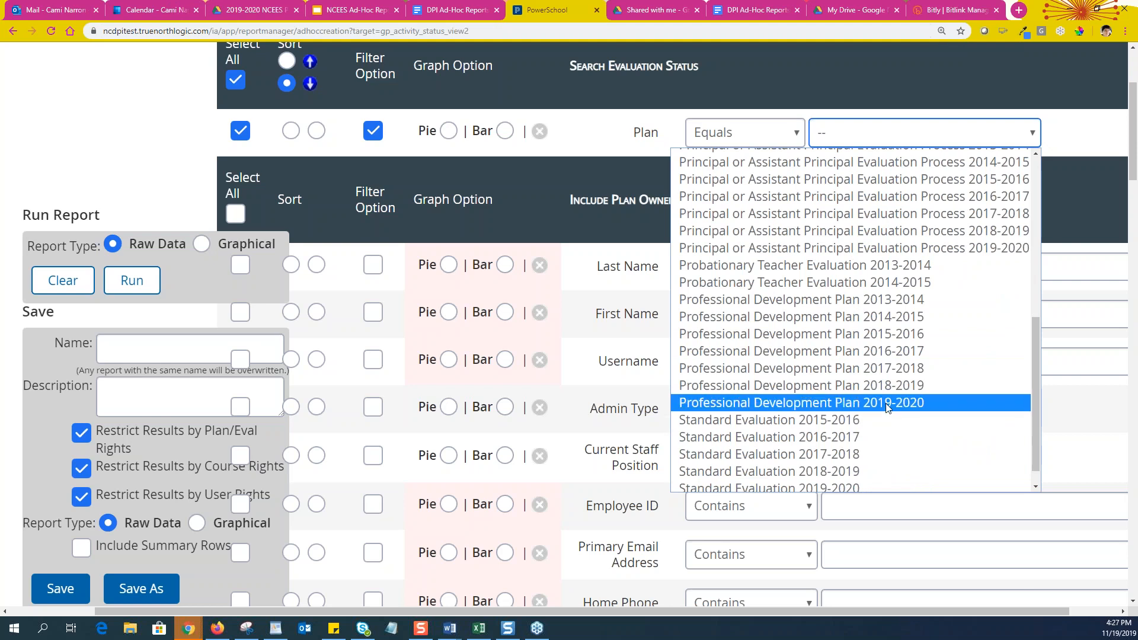
scroll(865, 415, "down", 1)
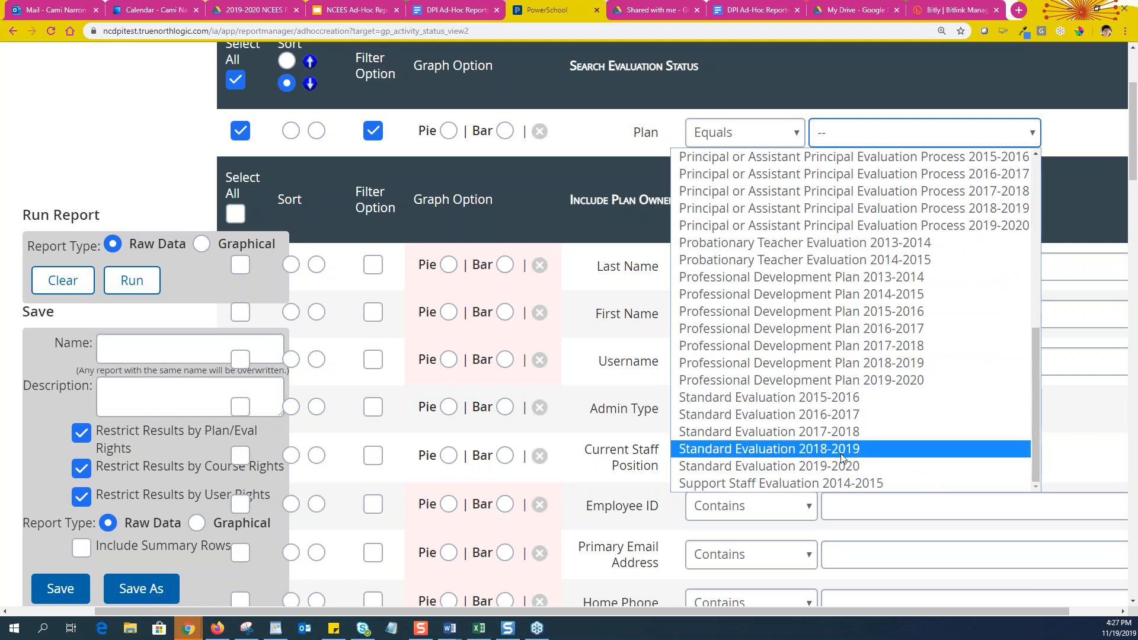
scroll(862, 415, "up", 7)
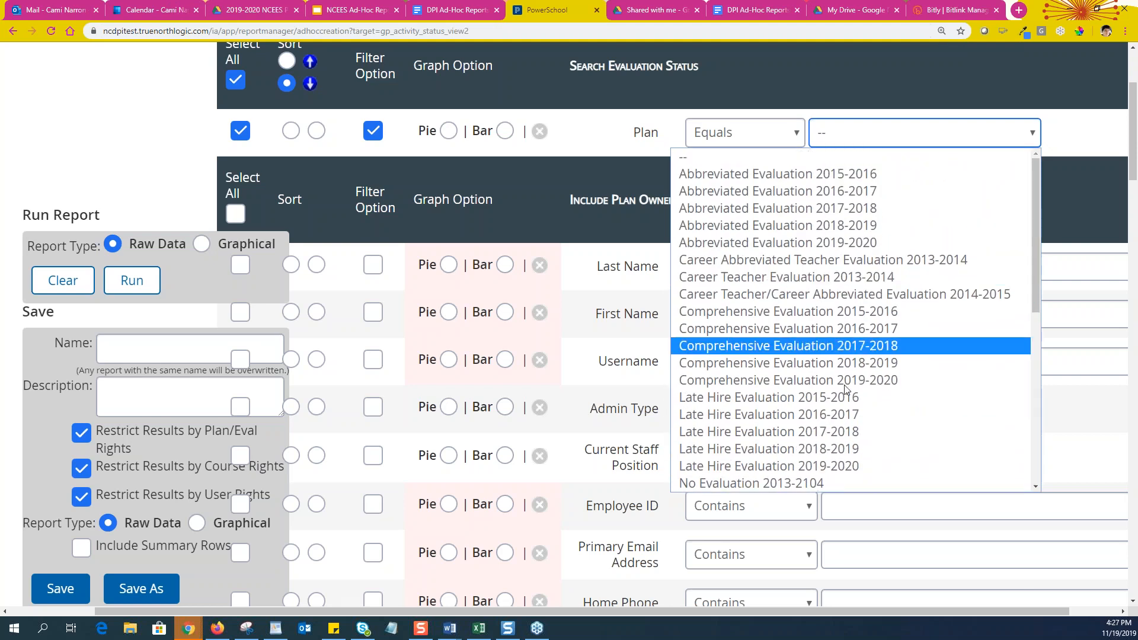
left_click(876, 386)
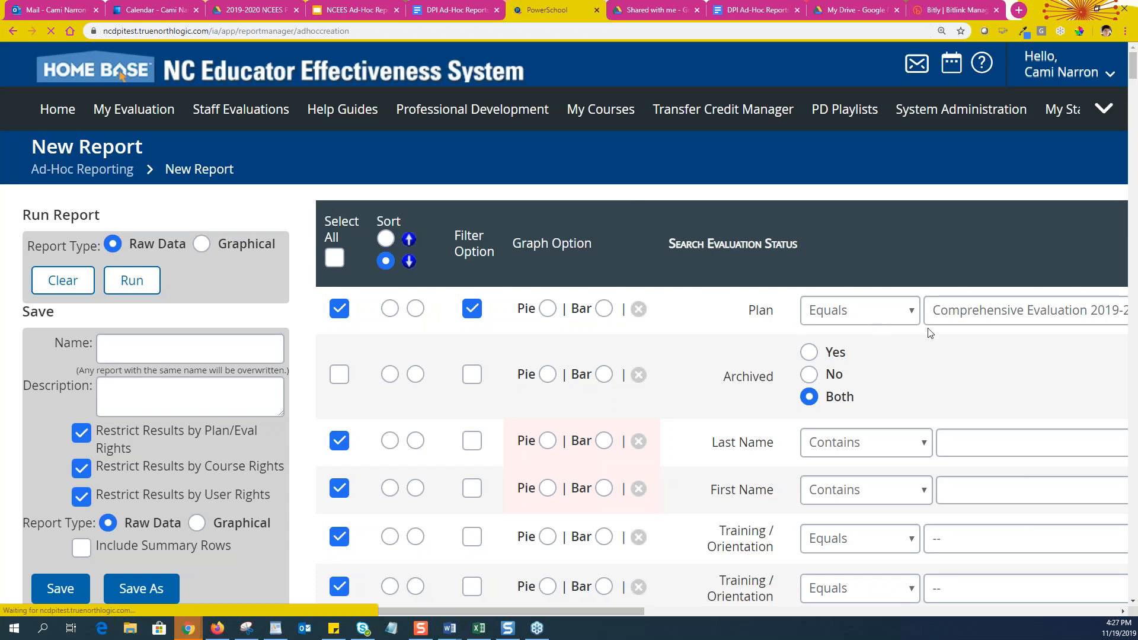
Tick then untick Select All so no plan fields are selected, leaving Archived at Both
scroll(1047, 353, "down", 3)
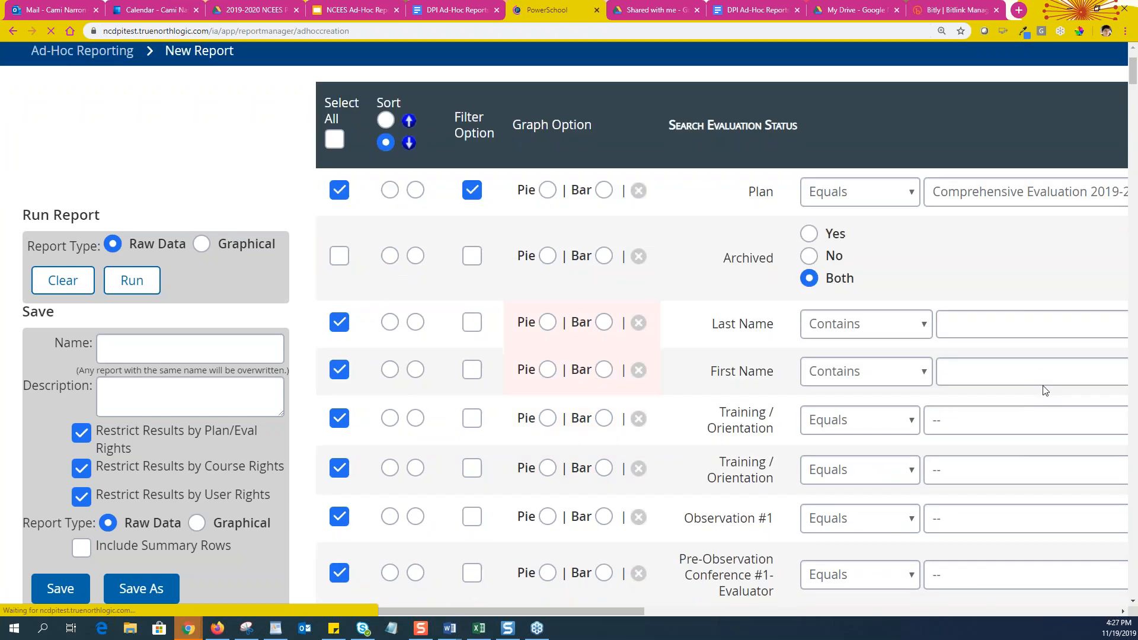
scroll(1050, 356, "up", 1)
scroll(957, 298, "down", 6)
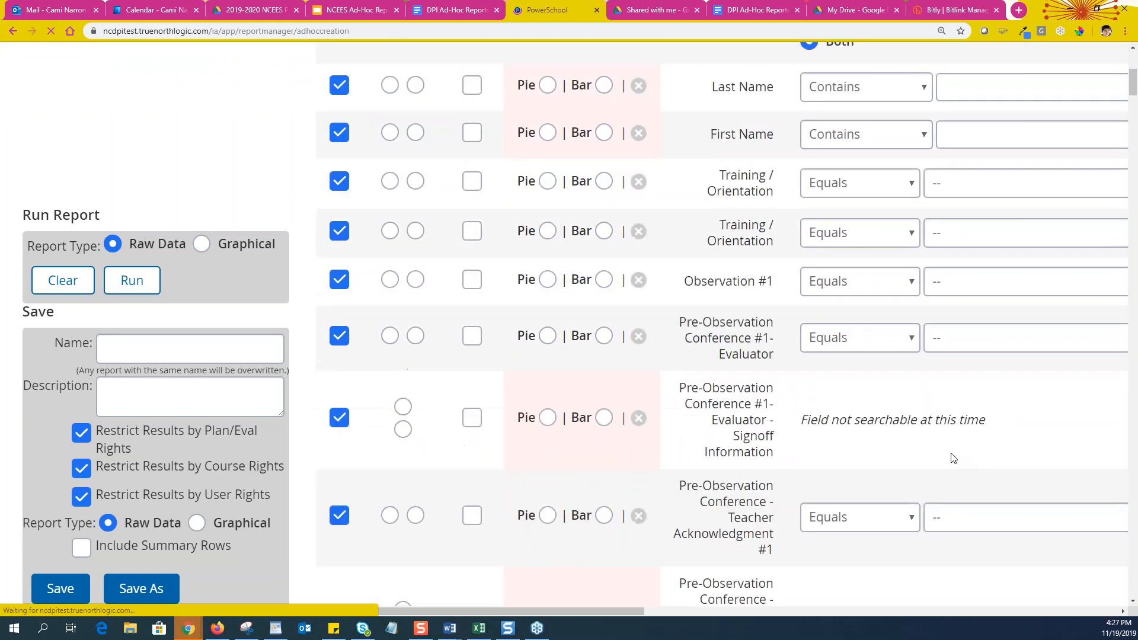
scroll(956, 454, "up", 6)
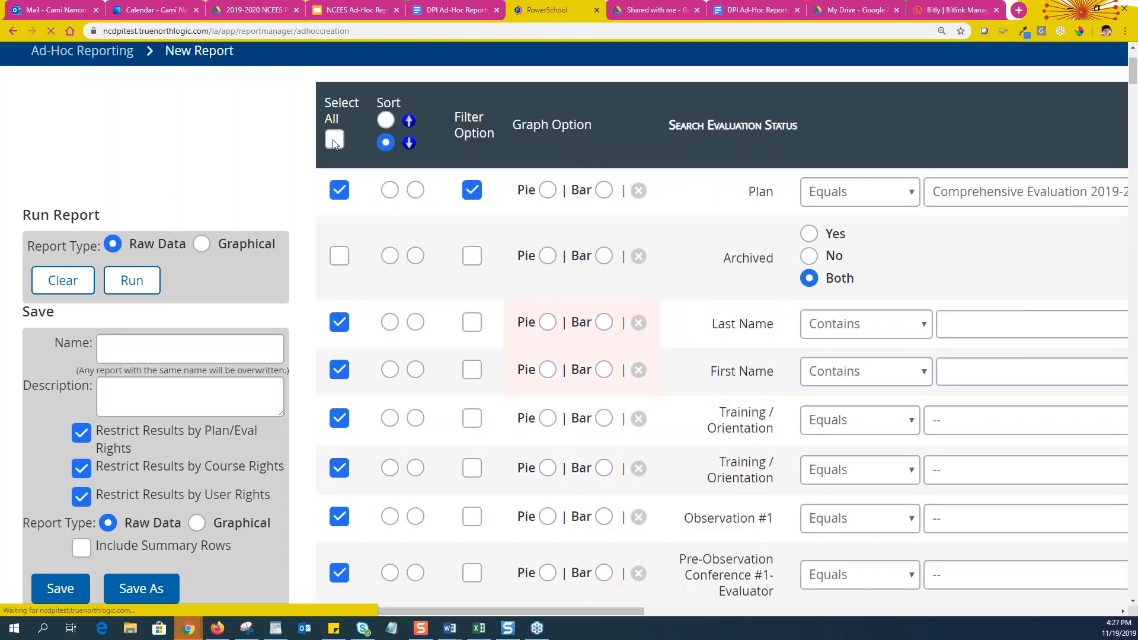
left_click(335, 140)
left_click(334, 140)
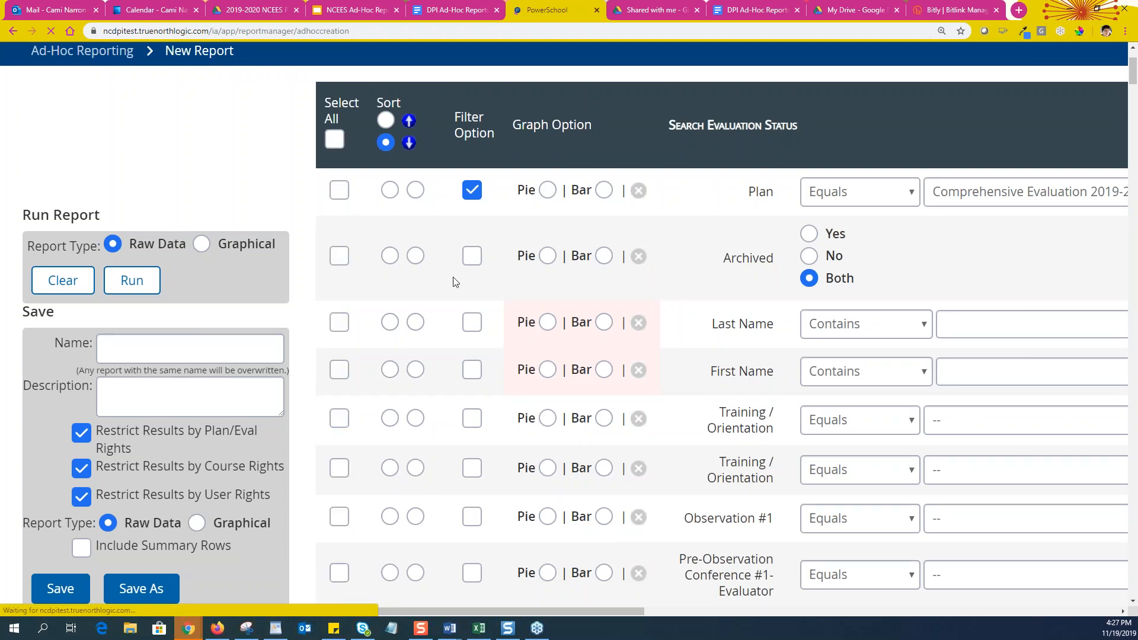
left_click(472, 191)
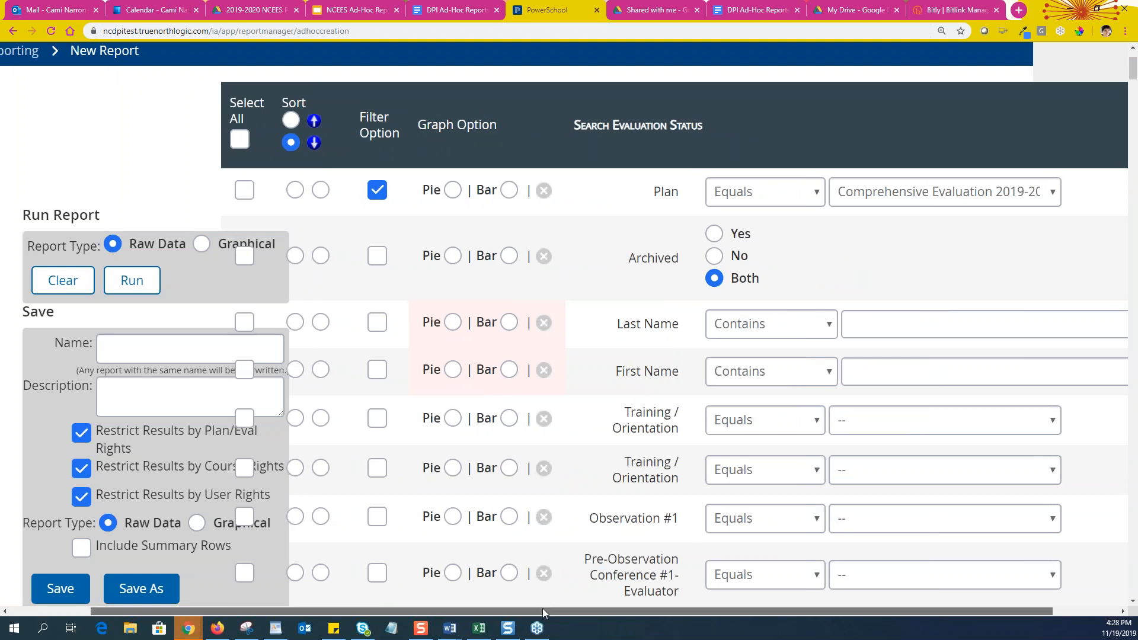
Include the Archived and Plan fields in the report
left_click_drag(543, 608, 428, 598)
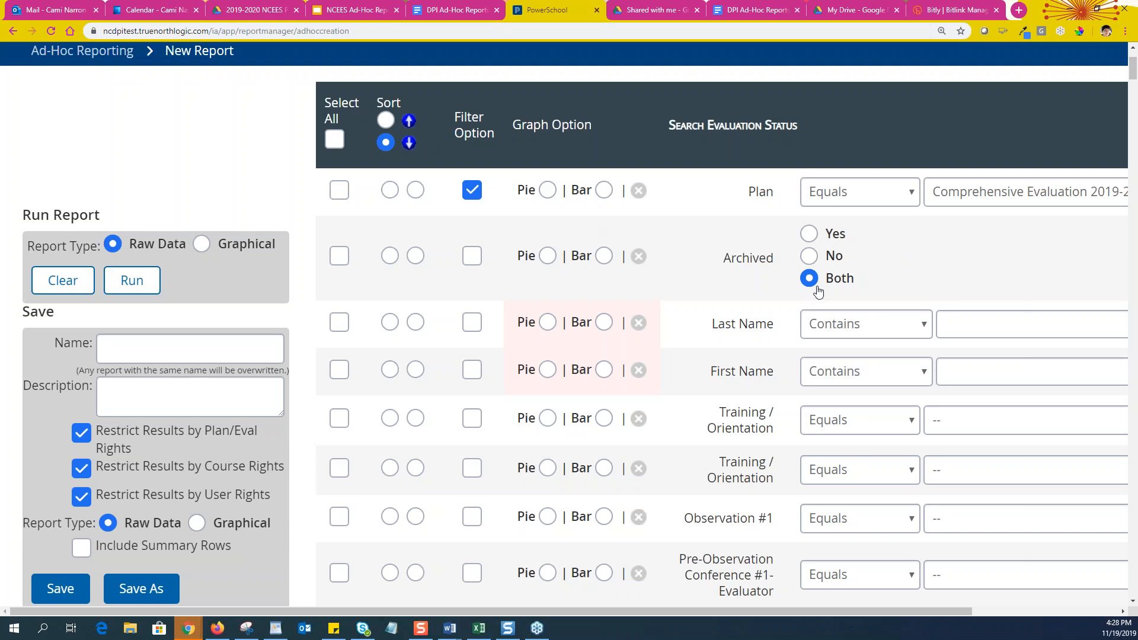
left_click_drag(720, 260, 795, 270)
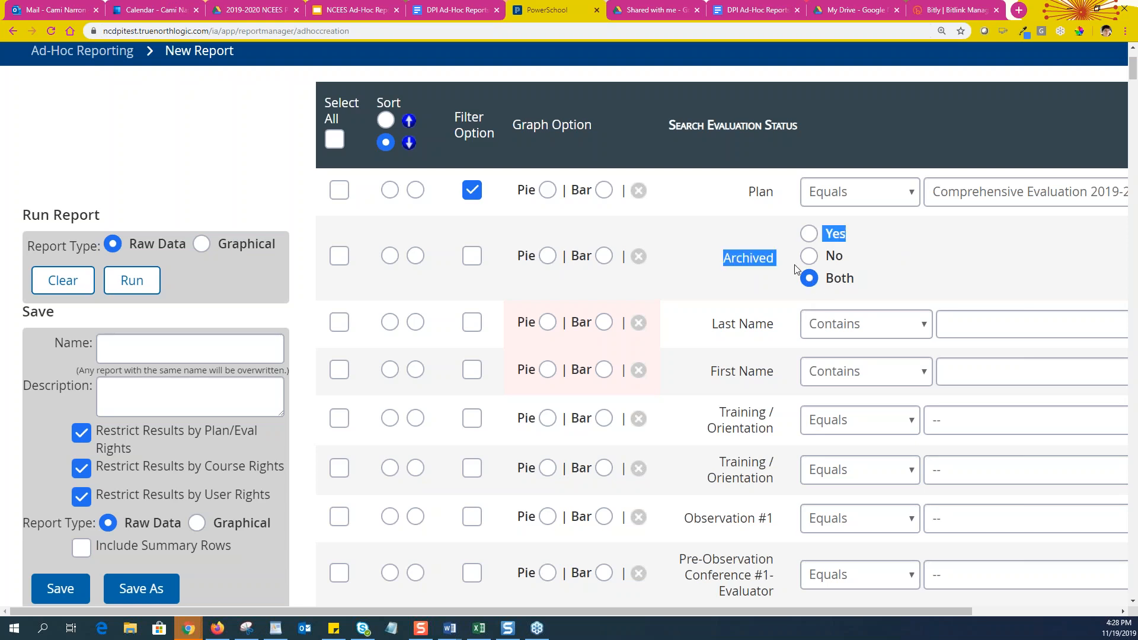
left_click(338, 261)
left_click(339, 262)
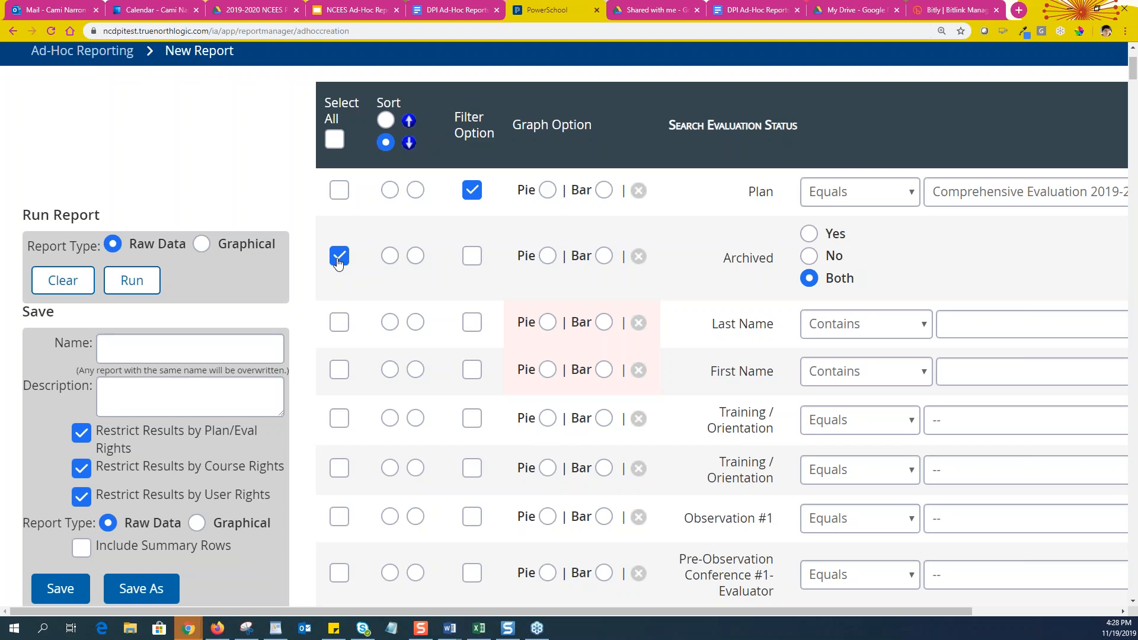
left_click(339, 189)
left_click(342, 326)
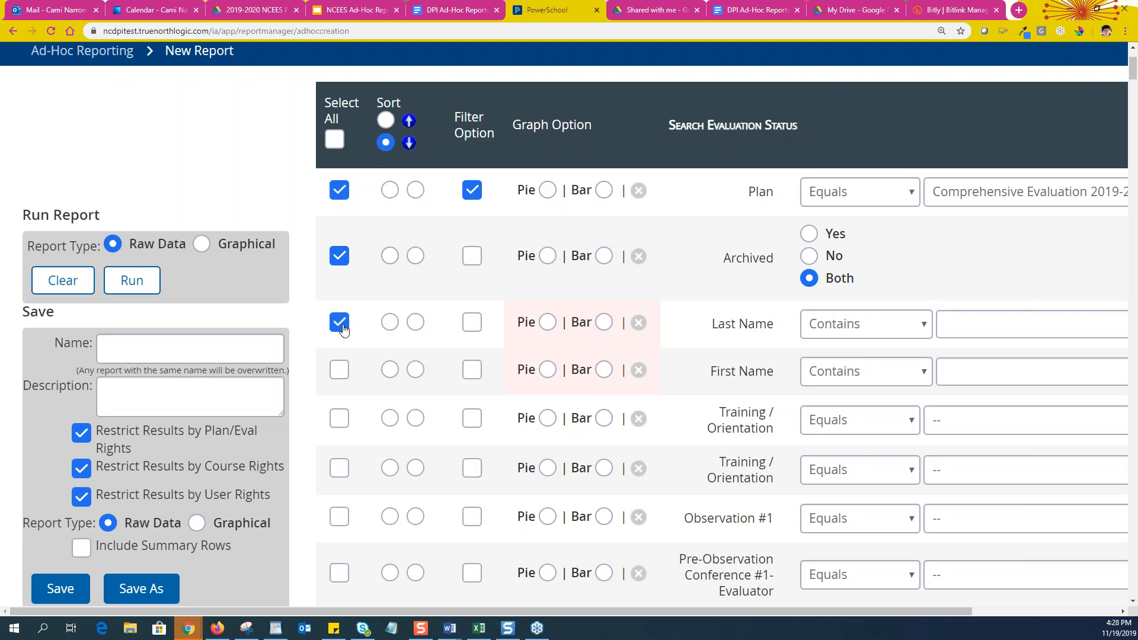
left_click(343, 328)
Check the Last Name match options and include Last Name in the report
scroll(731, 252, "down", 1)
scroll(758, 261, "down", 1)
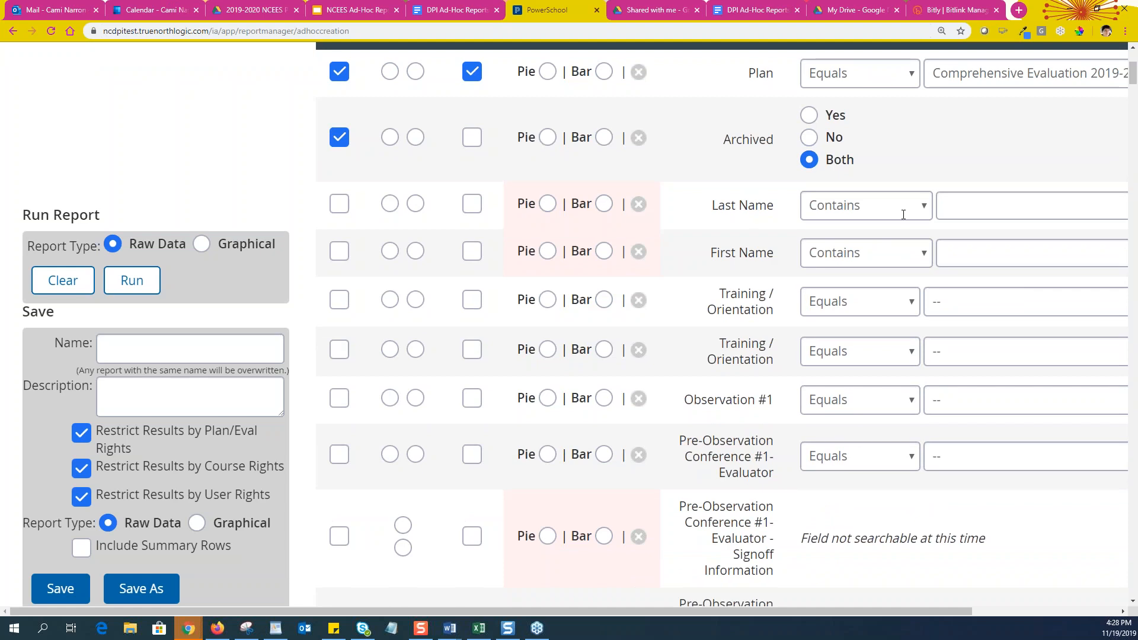
scroll(778, 250, "up", 3)
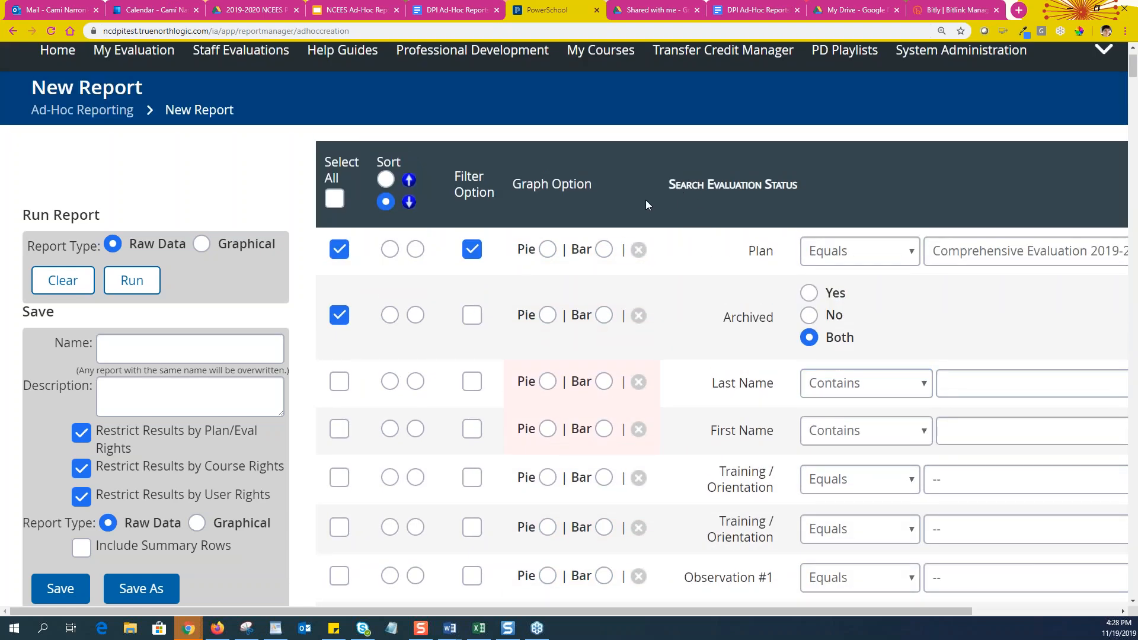
scroll(822, 424, "down", 1)
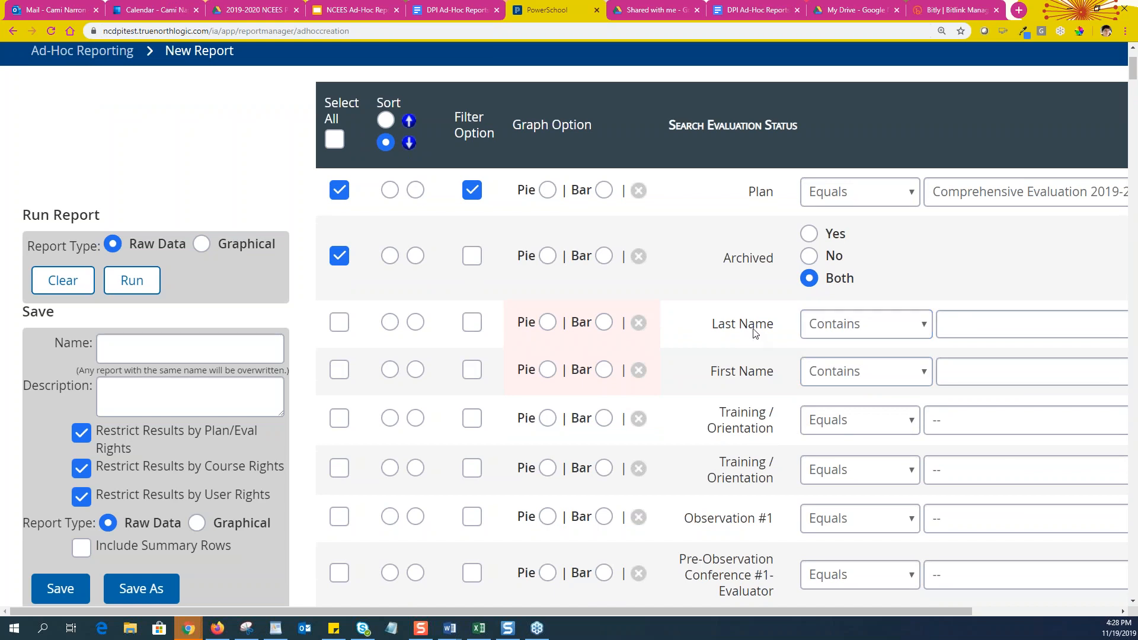
left_click(870, 325)
left_click(729, 328)
left_click(1041, 325)
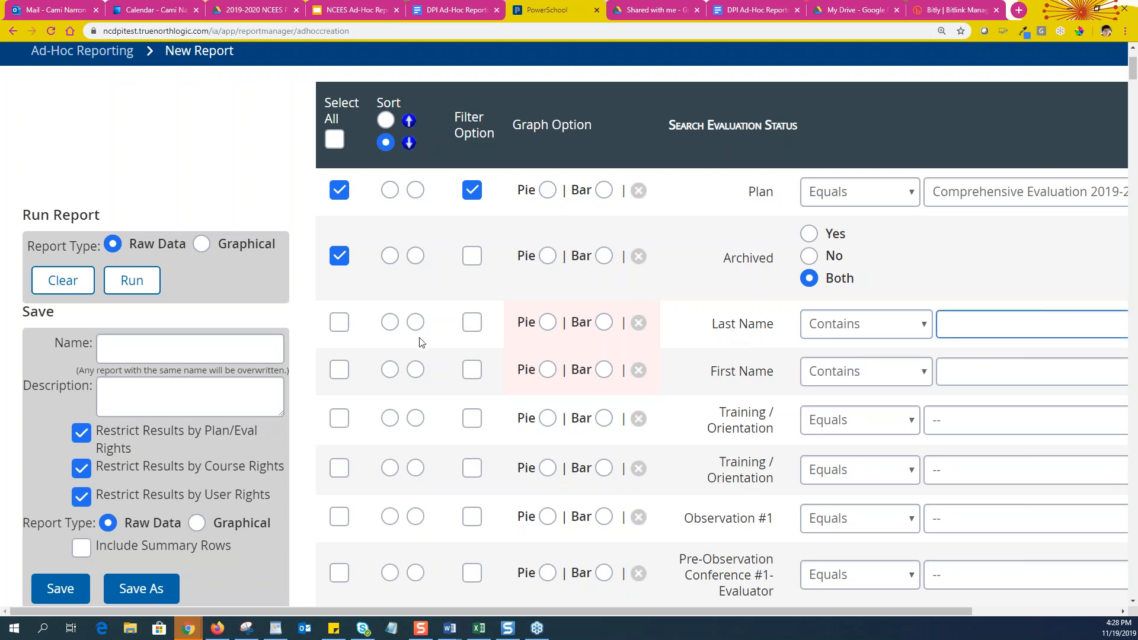
left_click(339, 322)
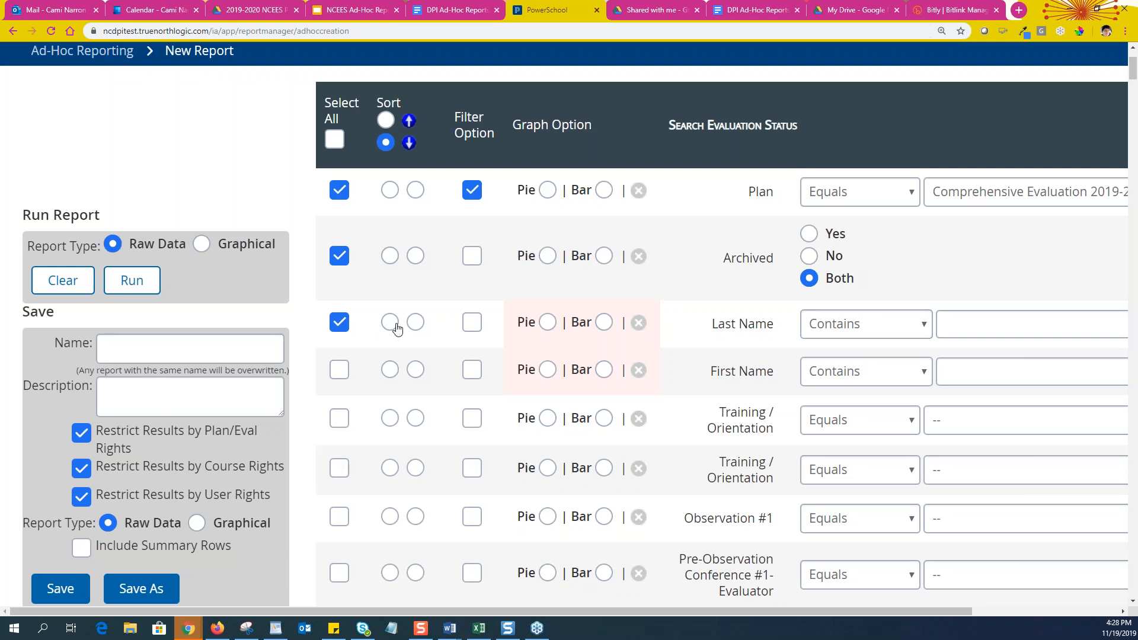
Sort ascending with Last Name as sort key 1 and First Name as key 2
left_click(385, 121)
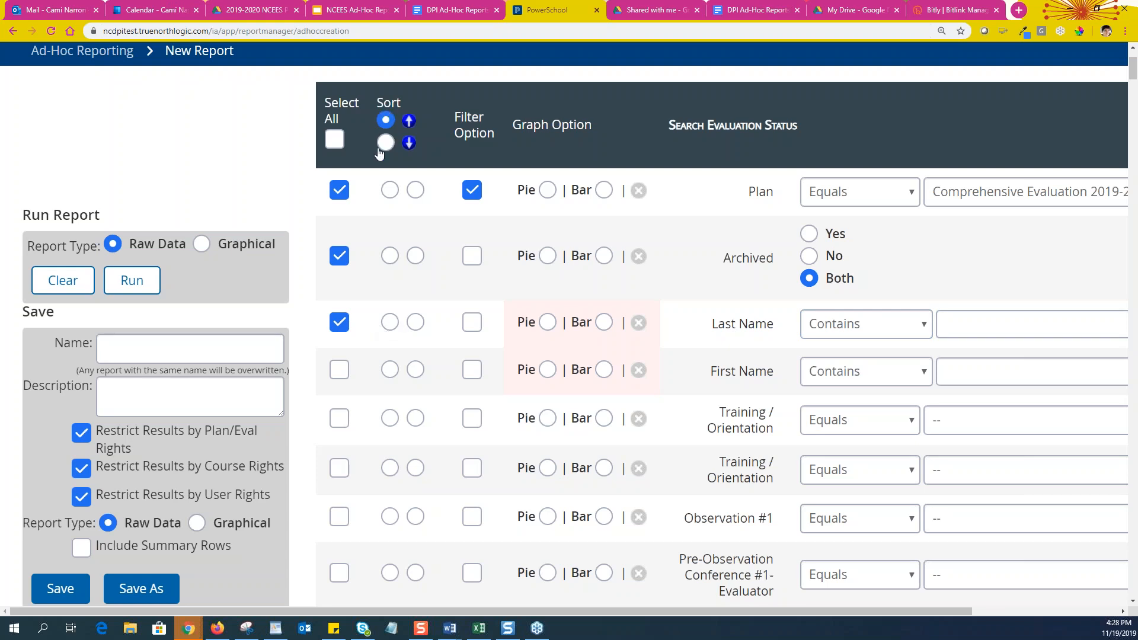
left_click(390, 323)
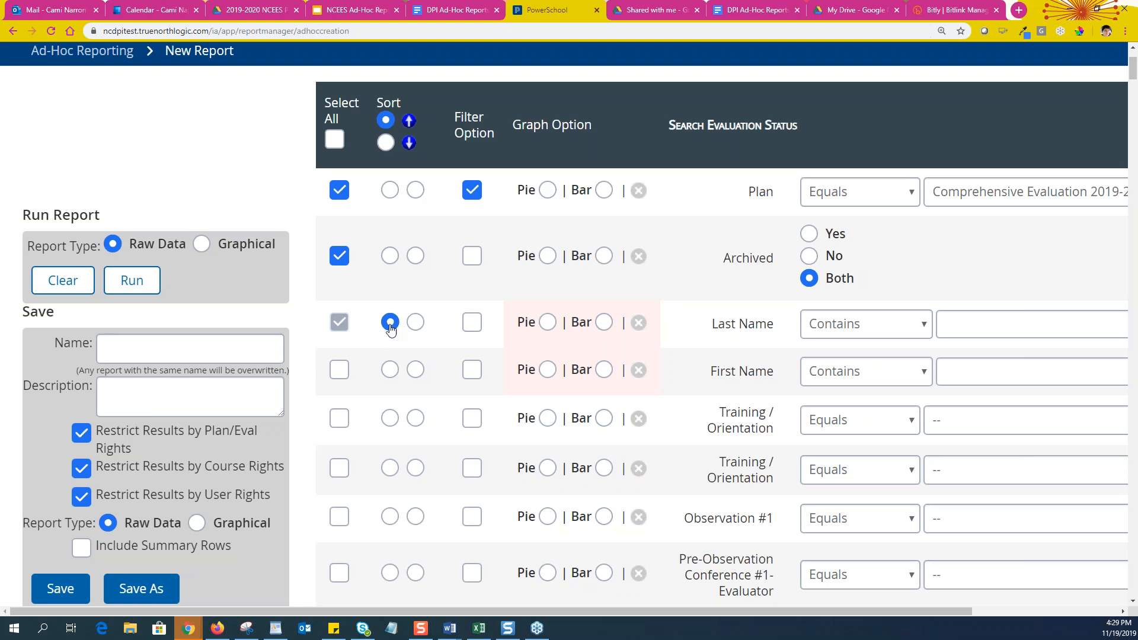
left_click(416, 370)
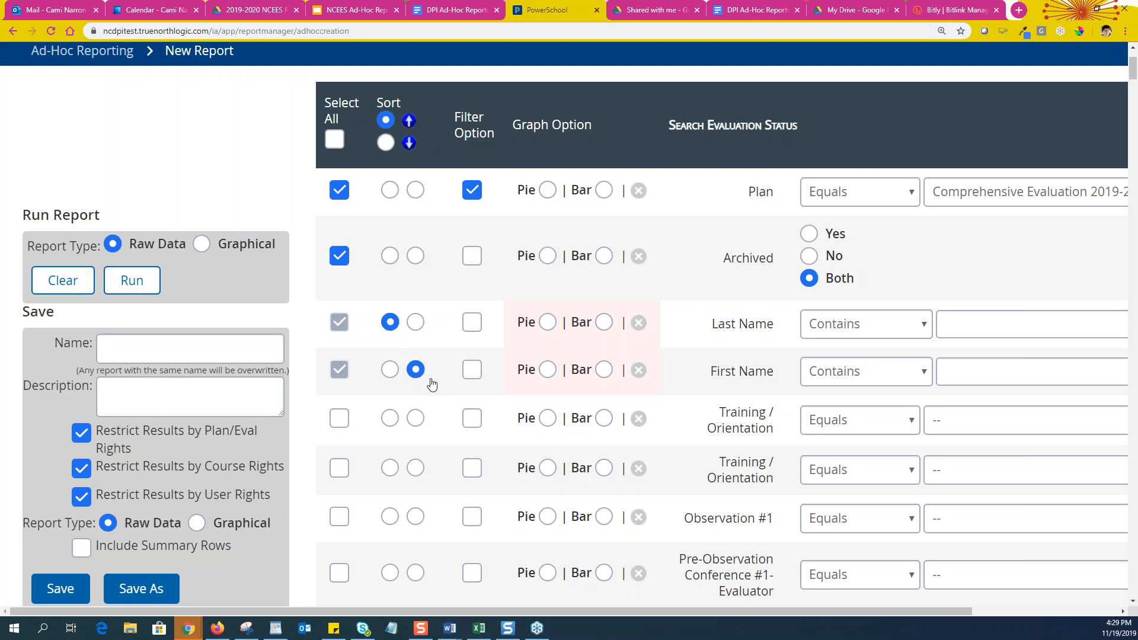
scroll(423, 415, "down", 3)
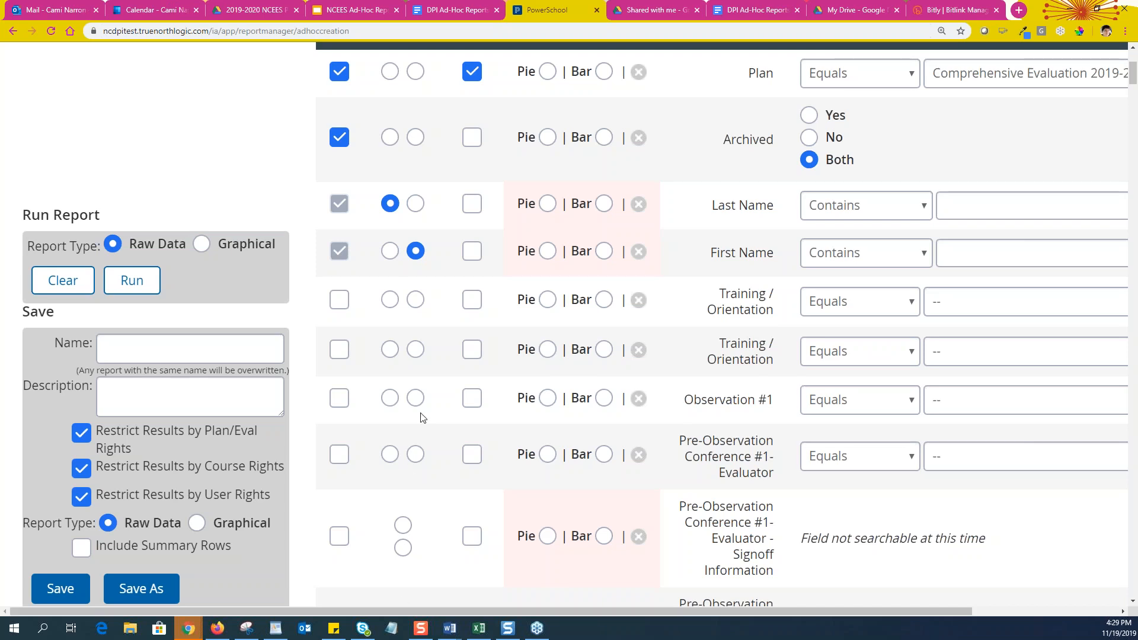
scroll(422, 367, "up", 1)
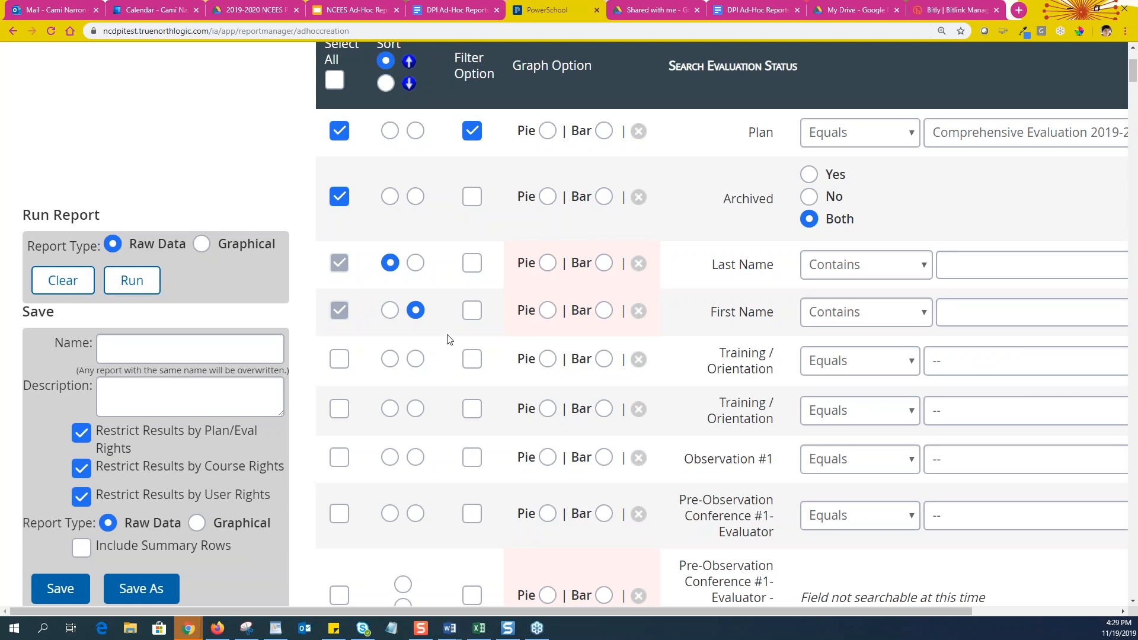
scroll(496, 342, "down", 1)
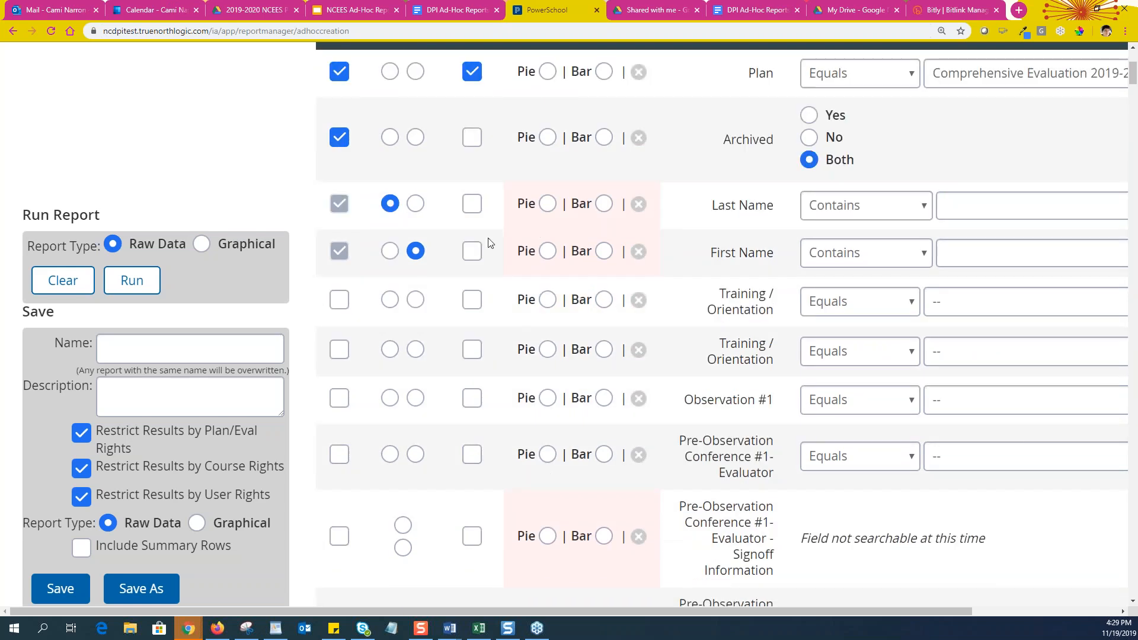
Mark Last Name and First Name as filter fields
left_click(473, 208)
left_click(474, 254)
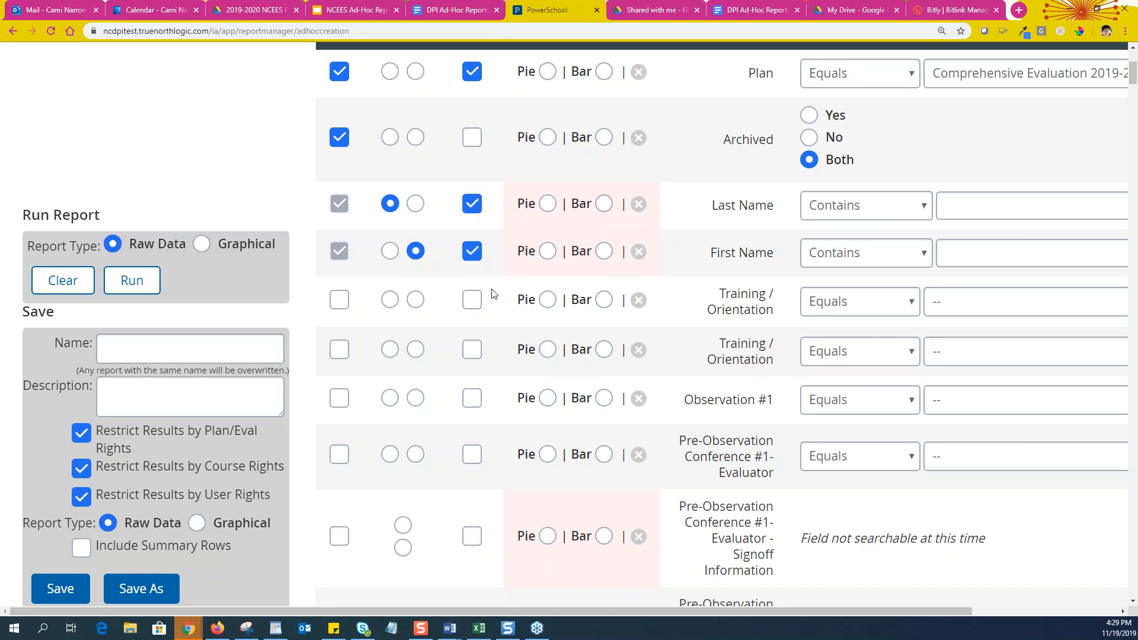
scroll(516, 281, "up", 1)
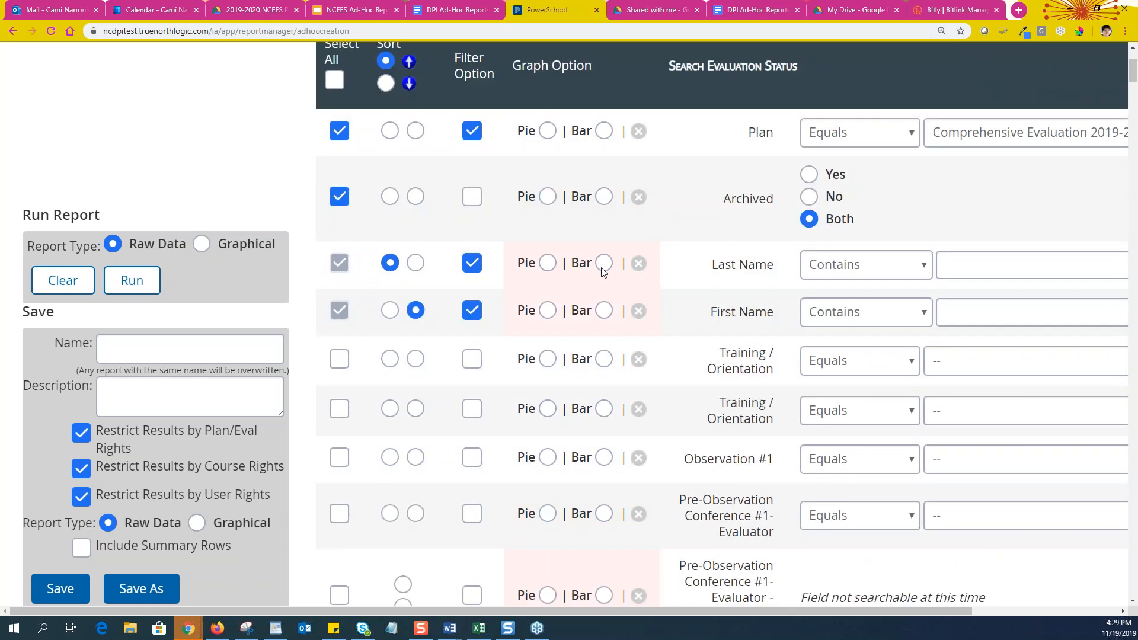
scroll(711, 358, "down", 1)
scroll(711, 358, "down", 2)
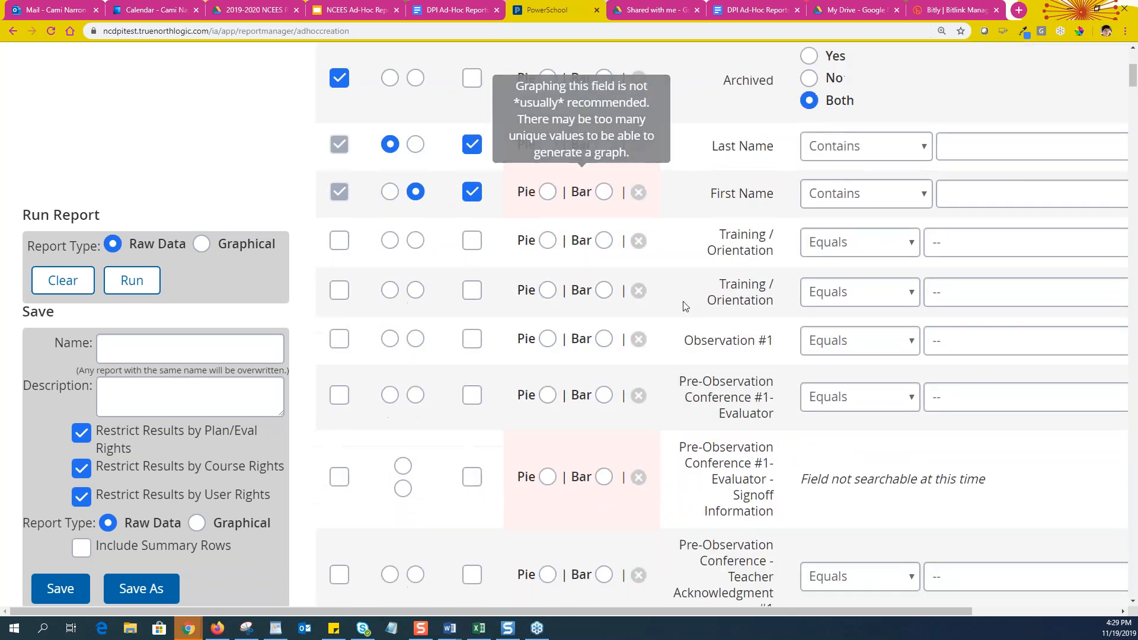
Check Observation #1 and choose COMPLETED from its status value list
left_click(911, 244)
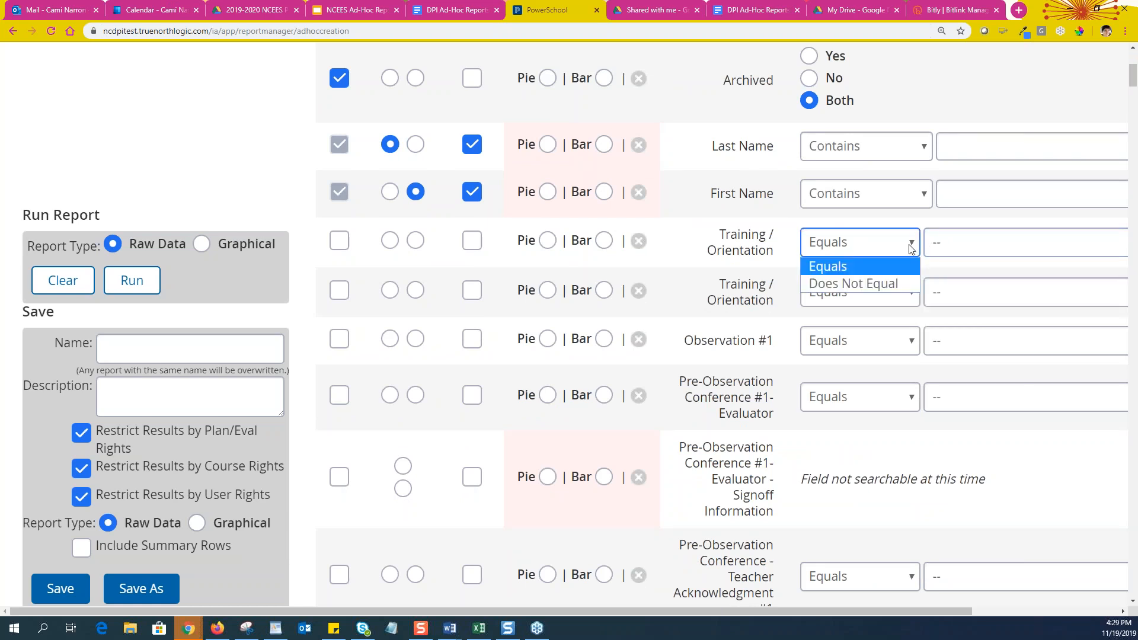
left_click(342, 342)
left_click(343, 342)
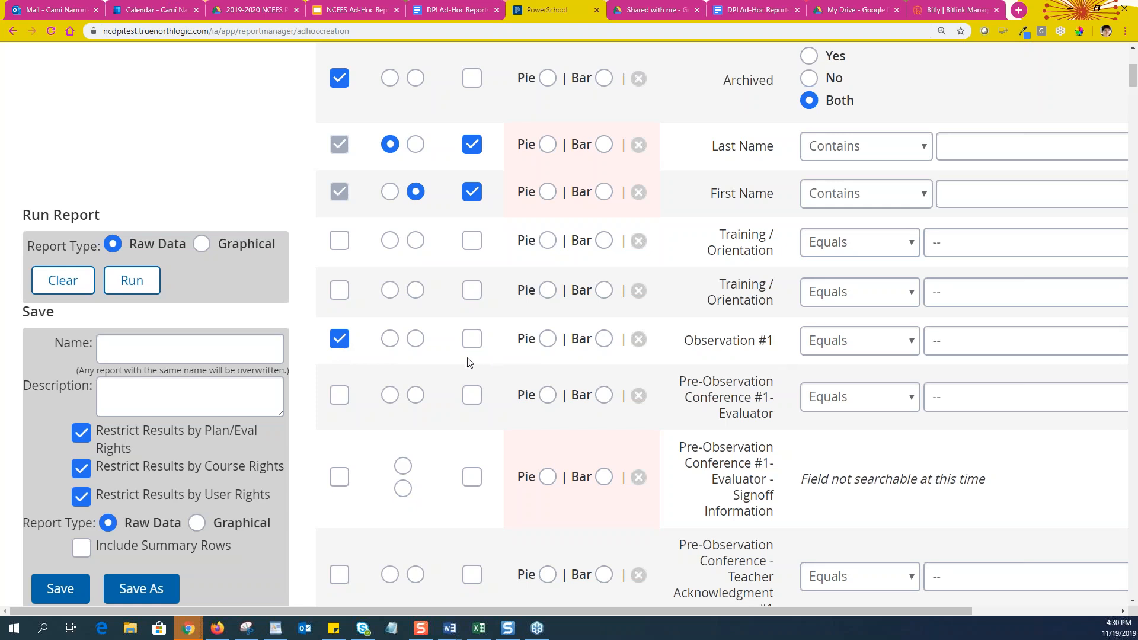
left_click(913, 347)
left_click(974, 347)
left_click(966, 349)
left_click_drag(844, 612, 1032, 600)
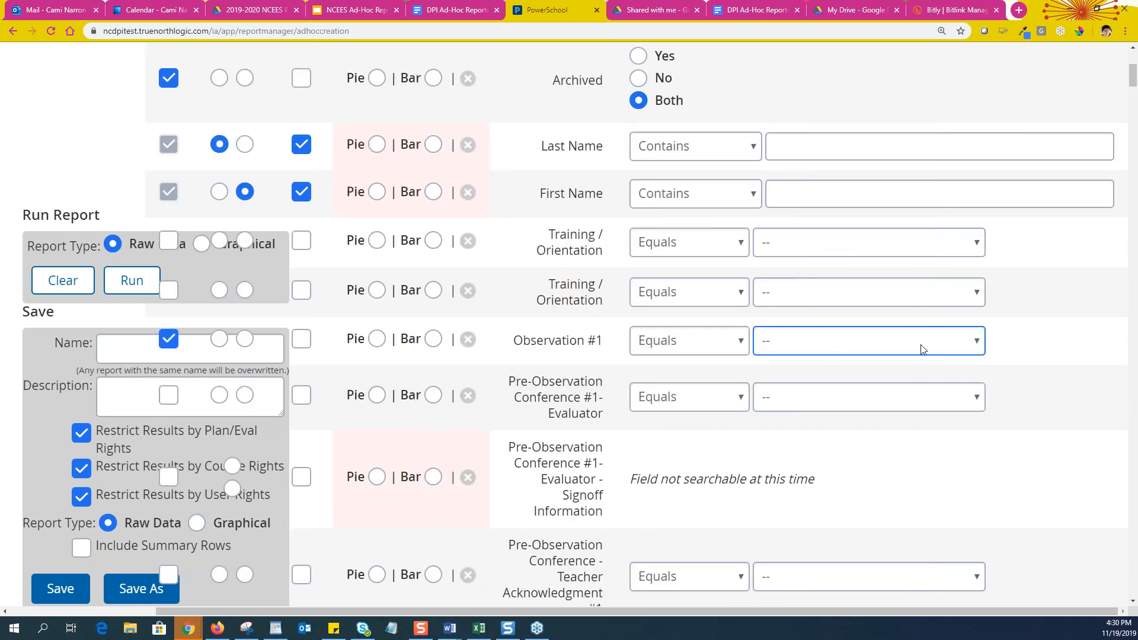
left_click(979, 348)
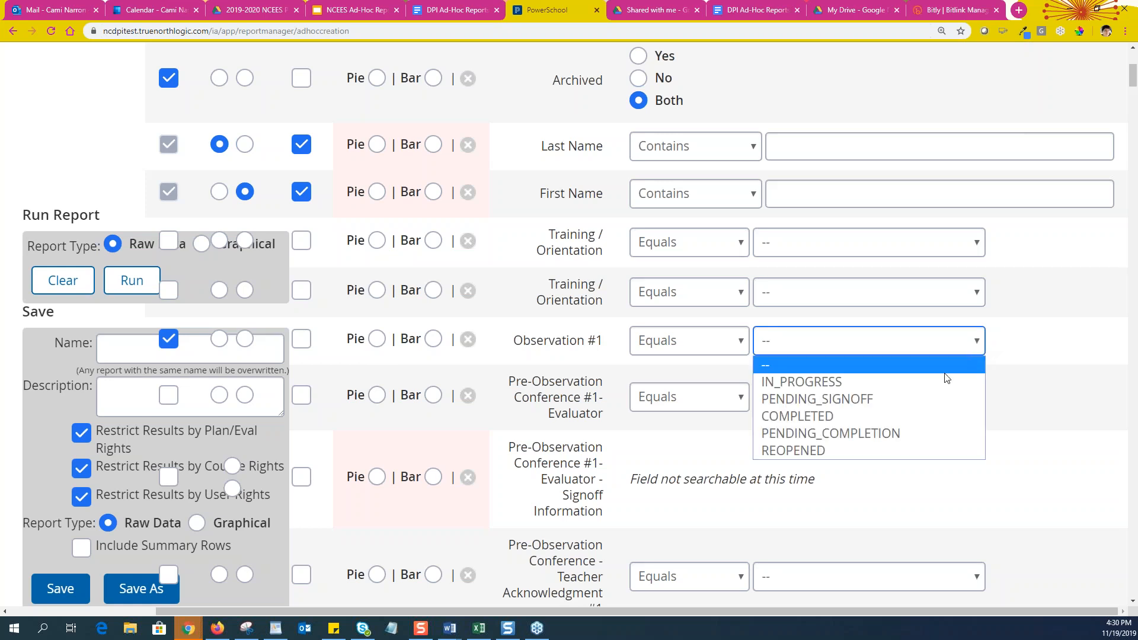
left_click(898, 417)
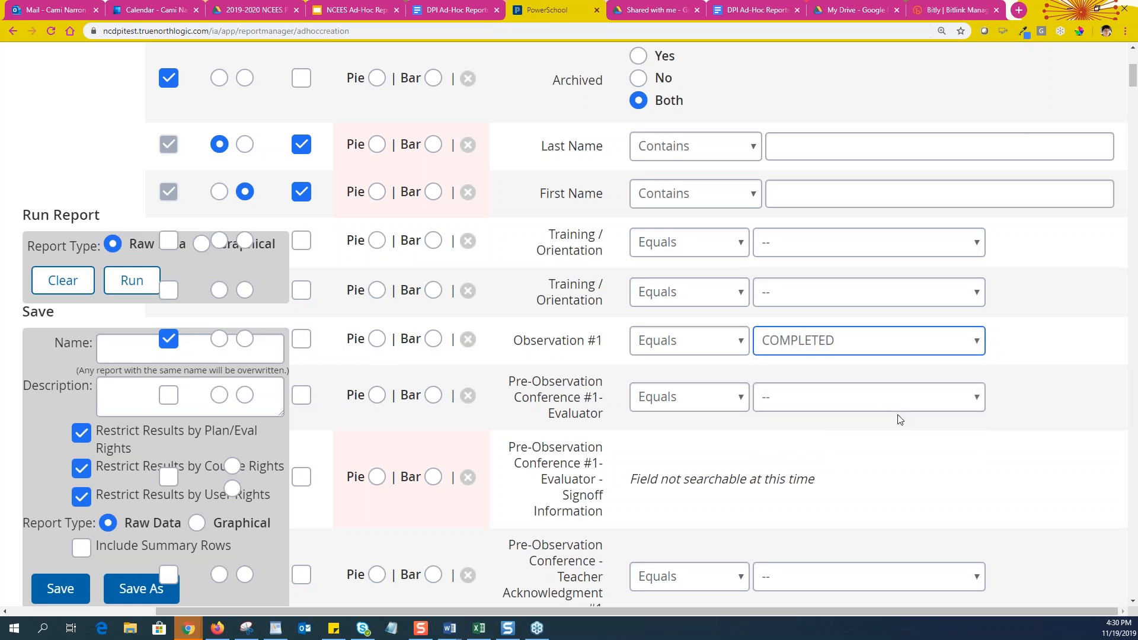
left_click_drag(790, 610, 489, 614)
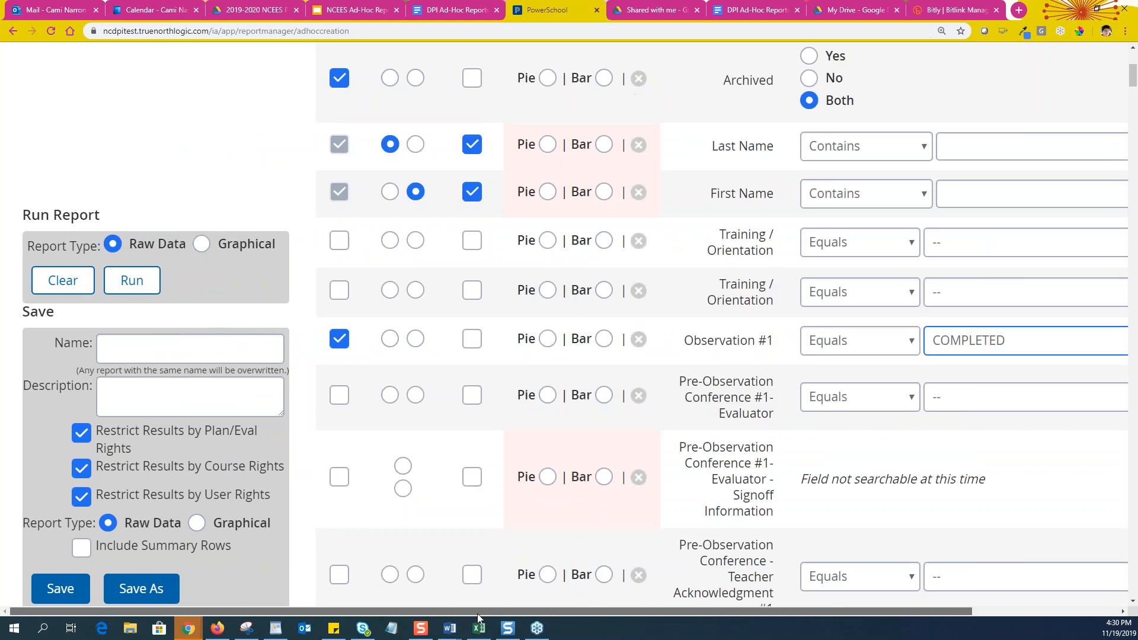
Scroll down past the observation rows to the Include Plan Owner fields
scroll(470, 362, "down", 3)
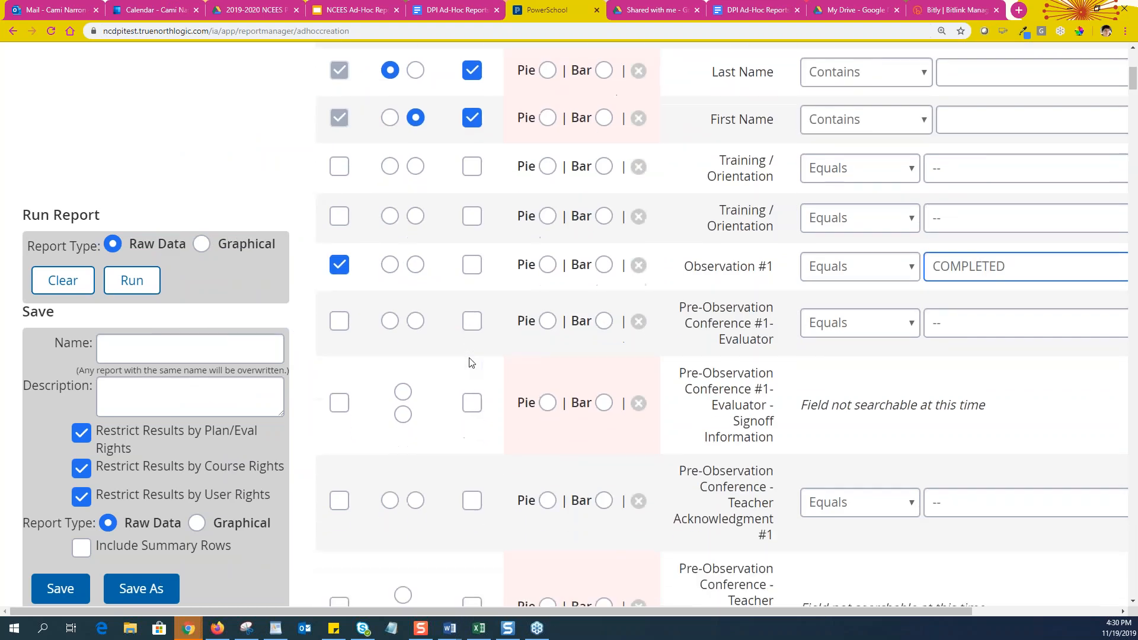
scroll(471, 362, "down", 13)
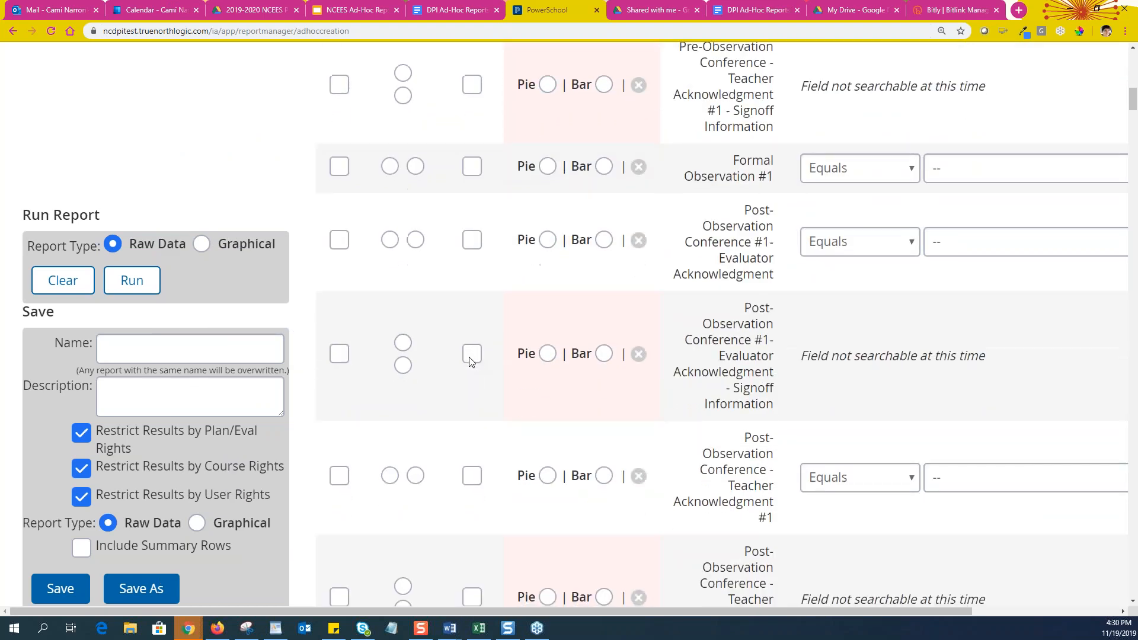
scroll(472, 362, "down", 2)
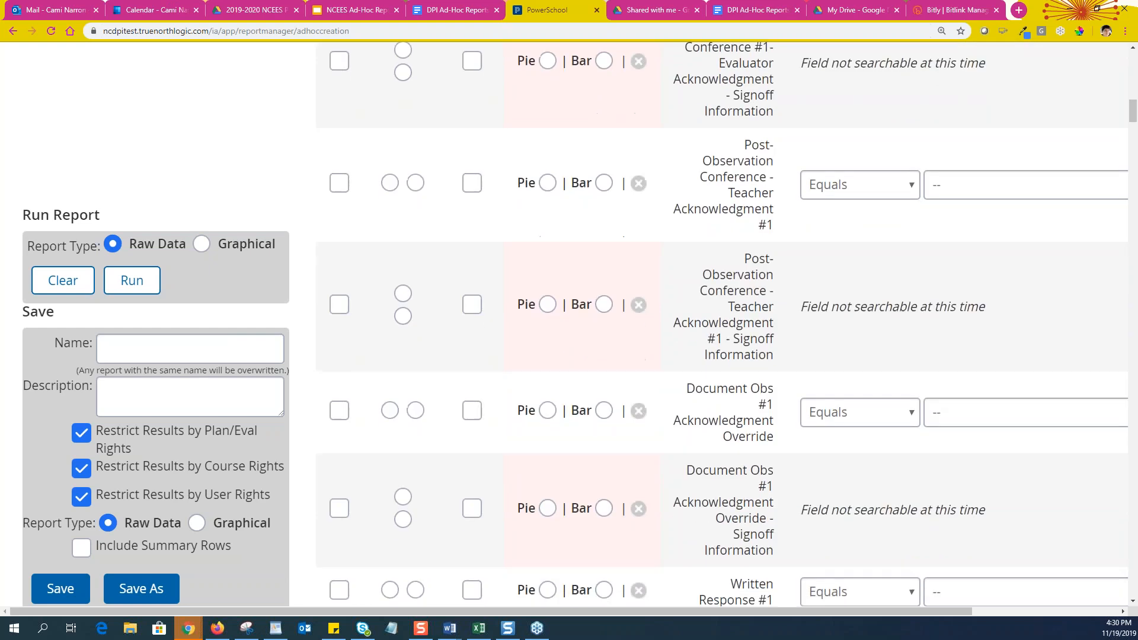
scroll(471, 360, "down", 6)
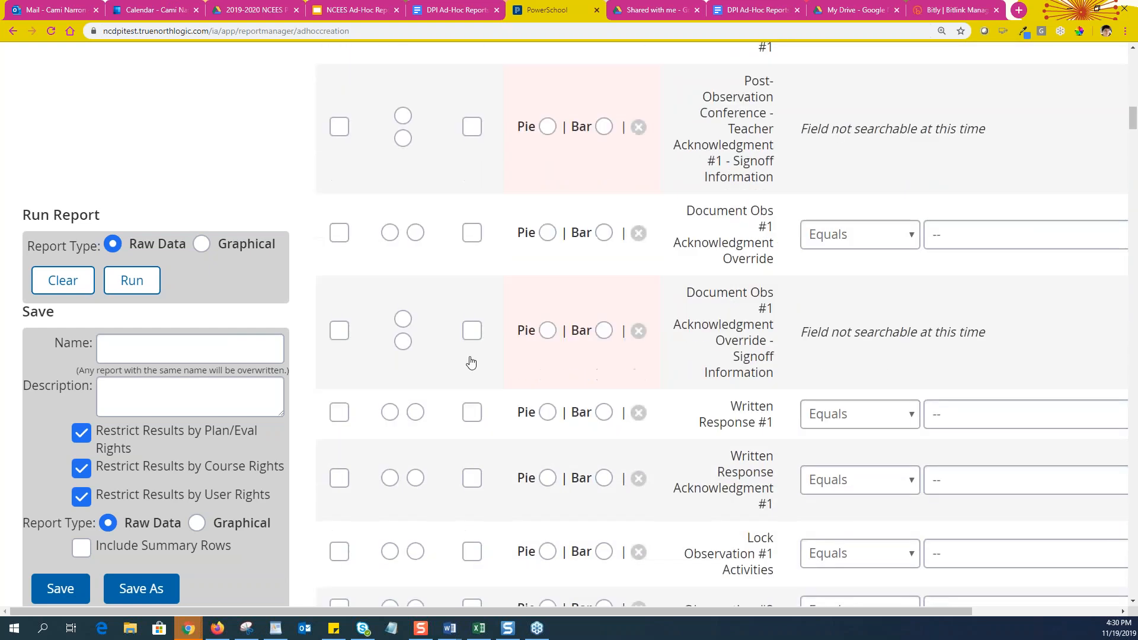
scroll(475, 352, "down", 3)
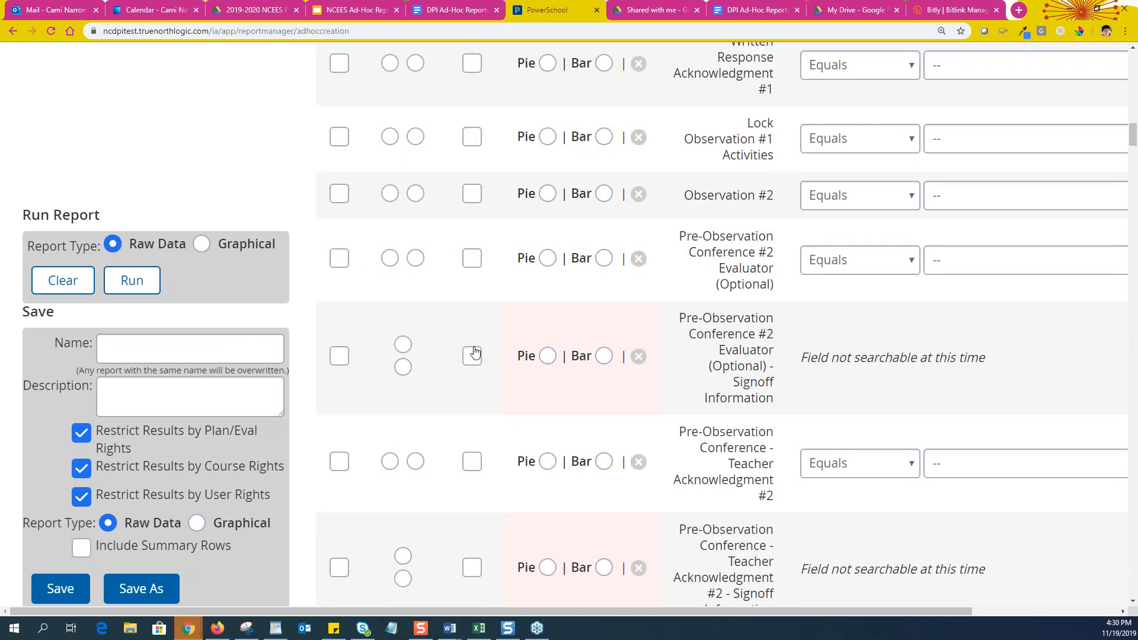
scroll(474, 350, "down", 12)
scroll(471, 358, "down", 11)
scroll(473, 361, "down", 13)
scroll(473, 356, "down", 10)
scroll(474, 356, "down", 7)
scroll(473, 356, "down", 15)
scroll(473, 355, "down", 12)
scroll(723, 325, "down", 15)
scroll(473, 360, "down", 15)
scroll(473, 362, "down", 15)
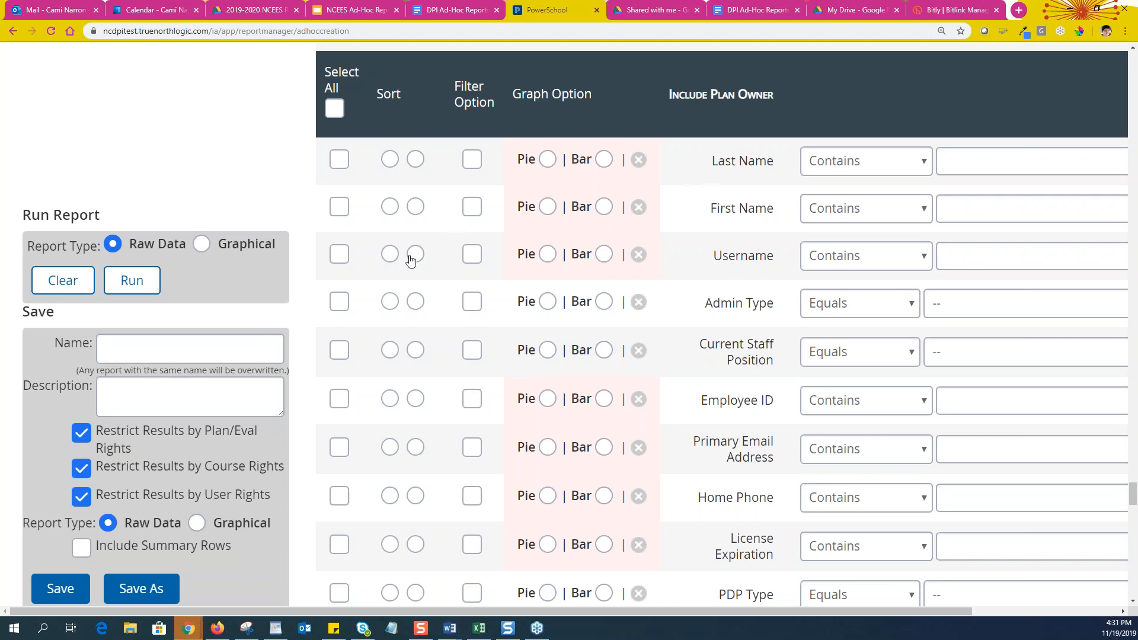
Check Username, Employee ID, License Expiration and PDP Type under Include Plan Owner
scroll(440, 268, "up", 3)
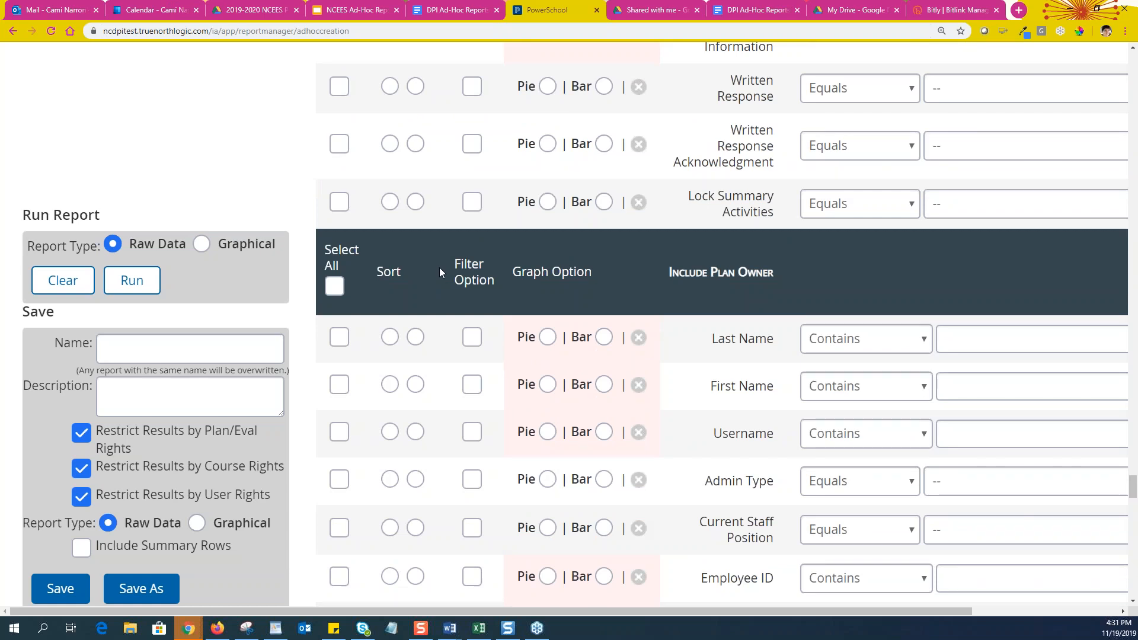
scroll(439, 268, "down", 3)
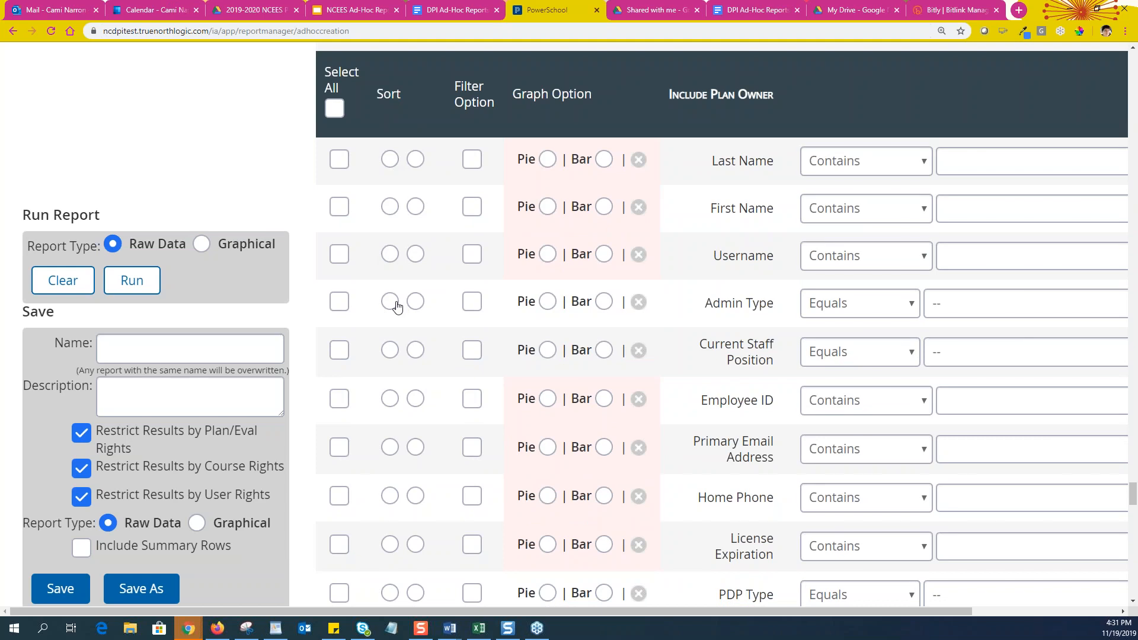
scroll(393, 301, "down", 2)
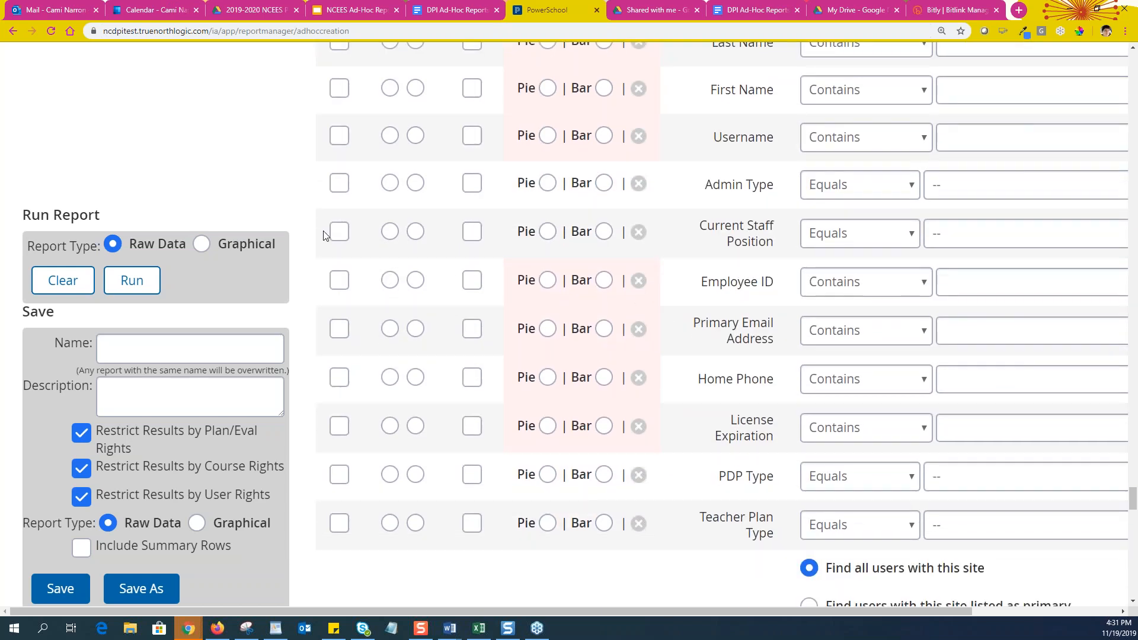
left_click(339, 138)
left_click(341, 282)
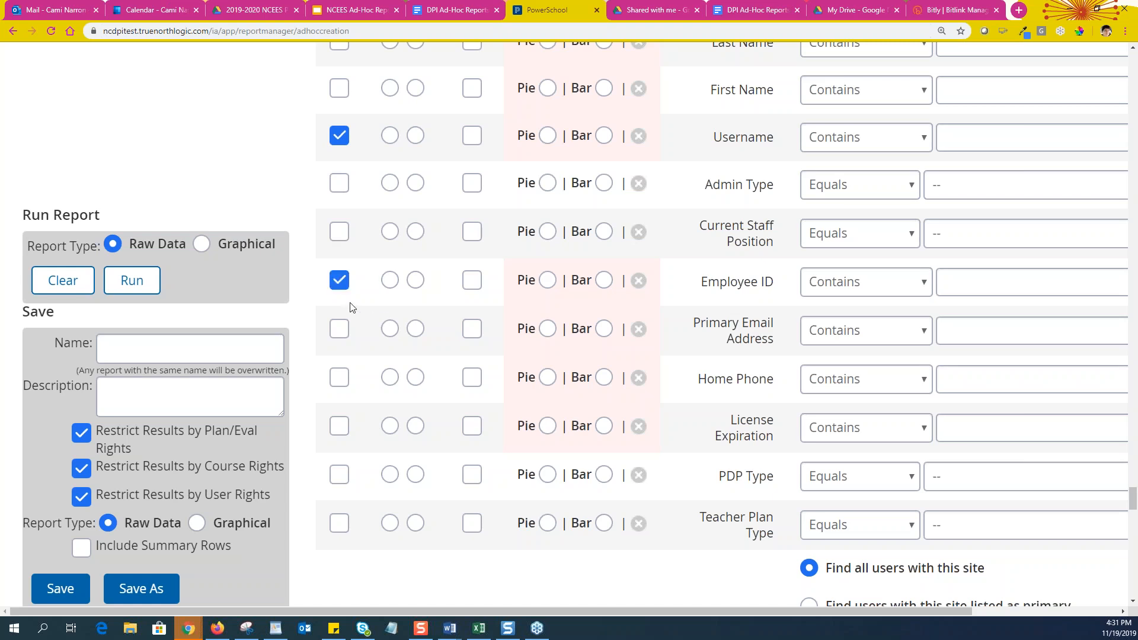
scroll(361, 317, "down", 1)
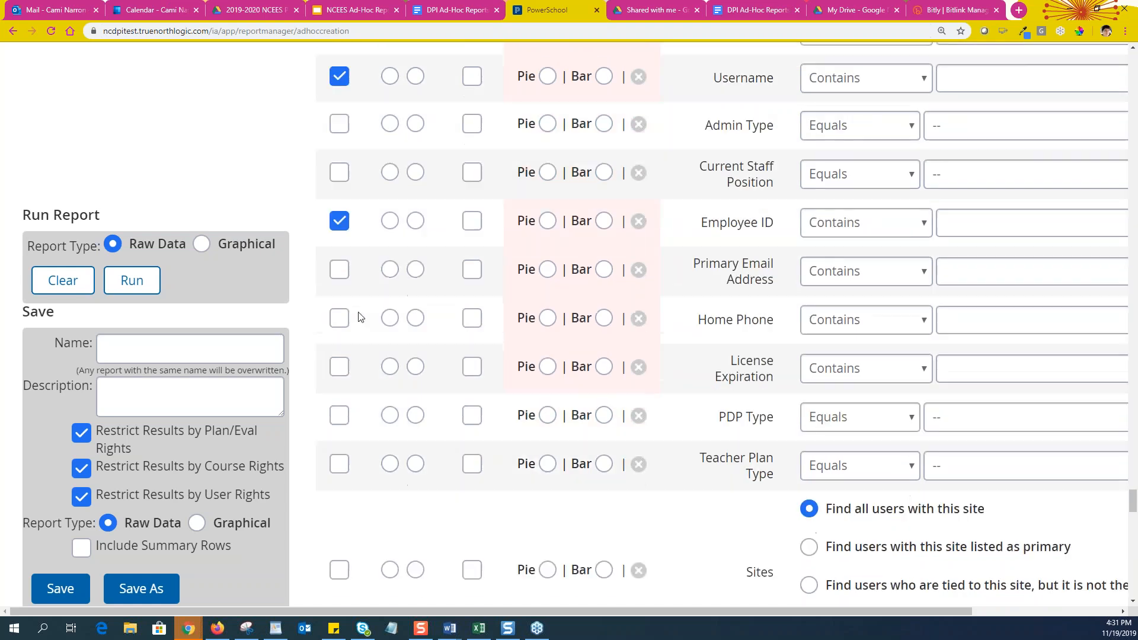
left_click(338, 367)
left_click(338, 417)
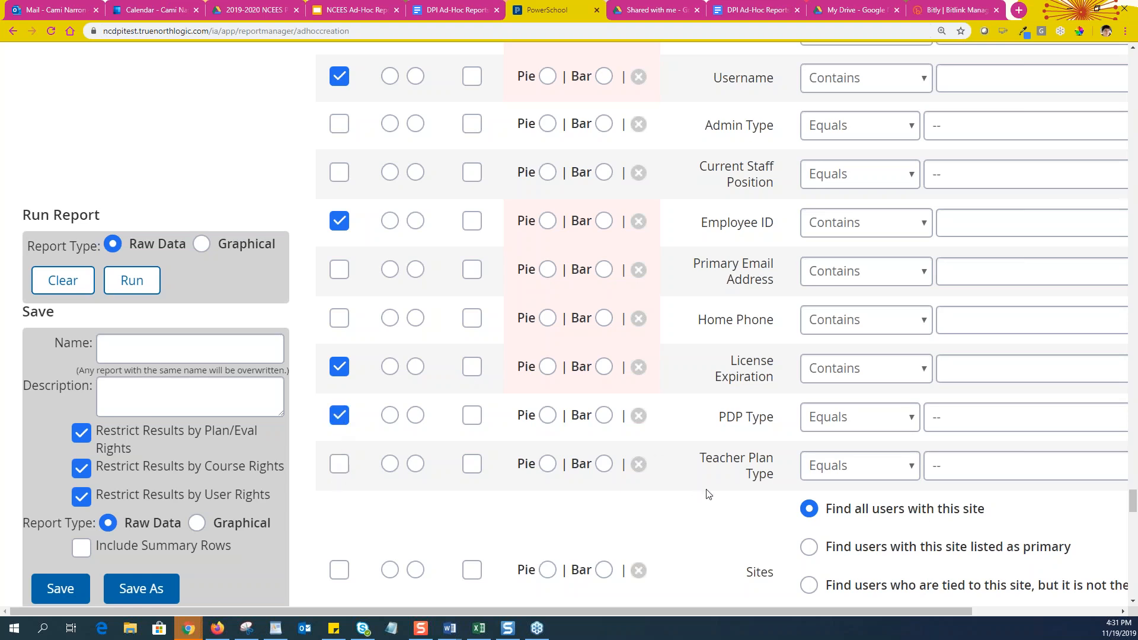
scroll(713, 487, "up", 1)
scroll(713, 488, "down", 5)
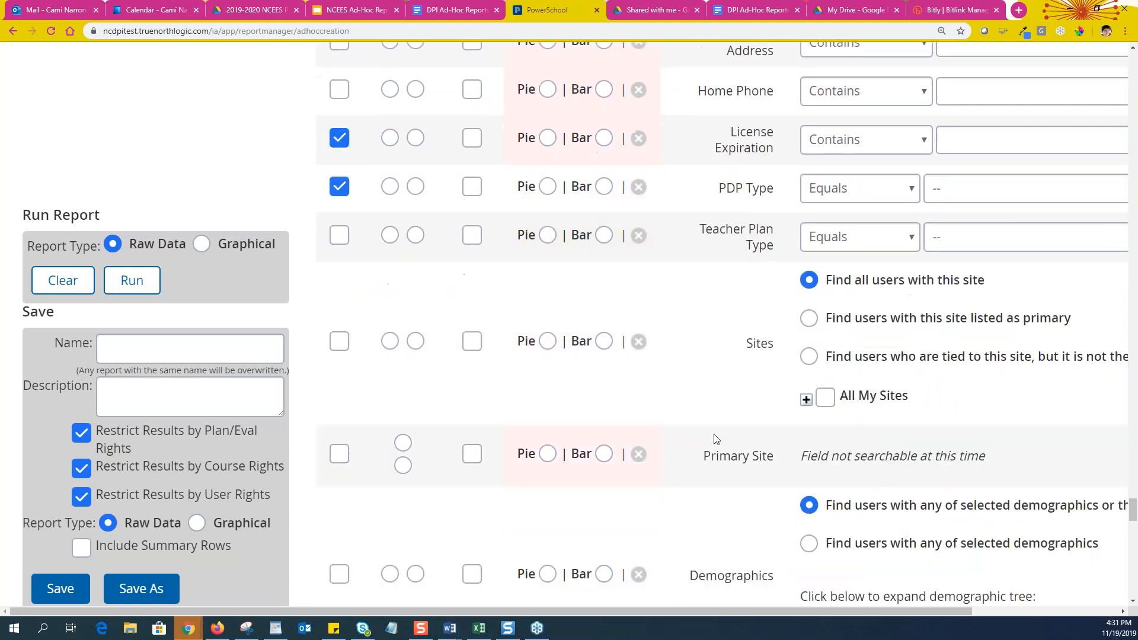
scroll(758, 298, "down", 2)
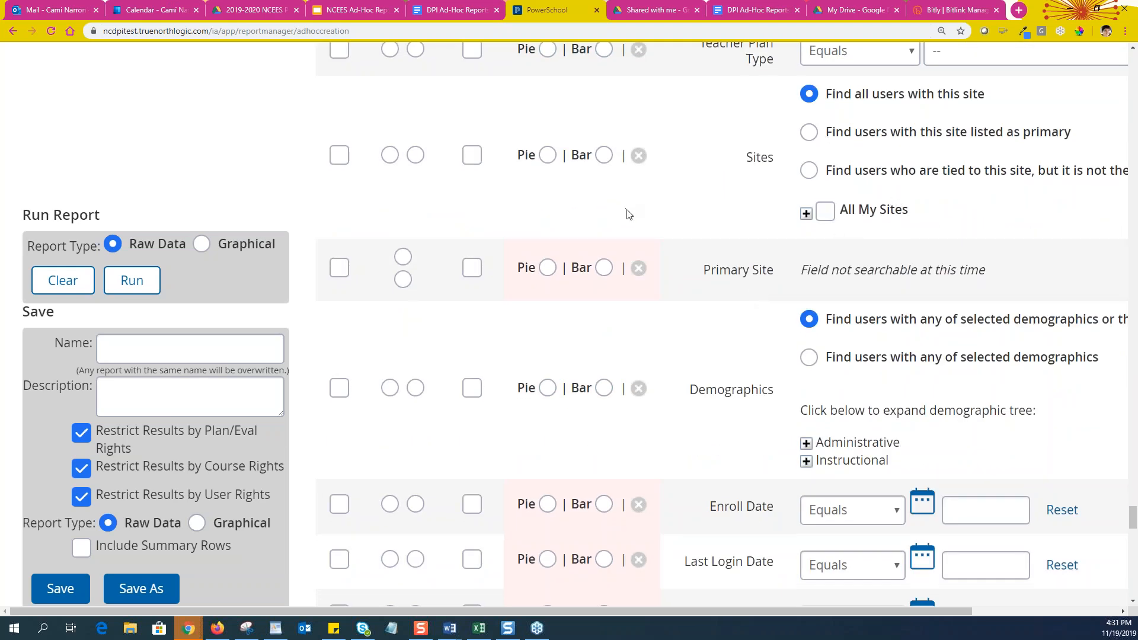
Filter Sites to Beaufort County Schools via North Carolina > Region I > Beaufort
left_click(806, 215)
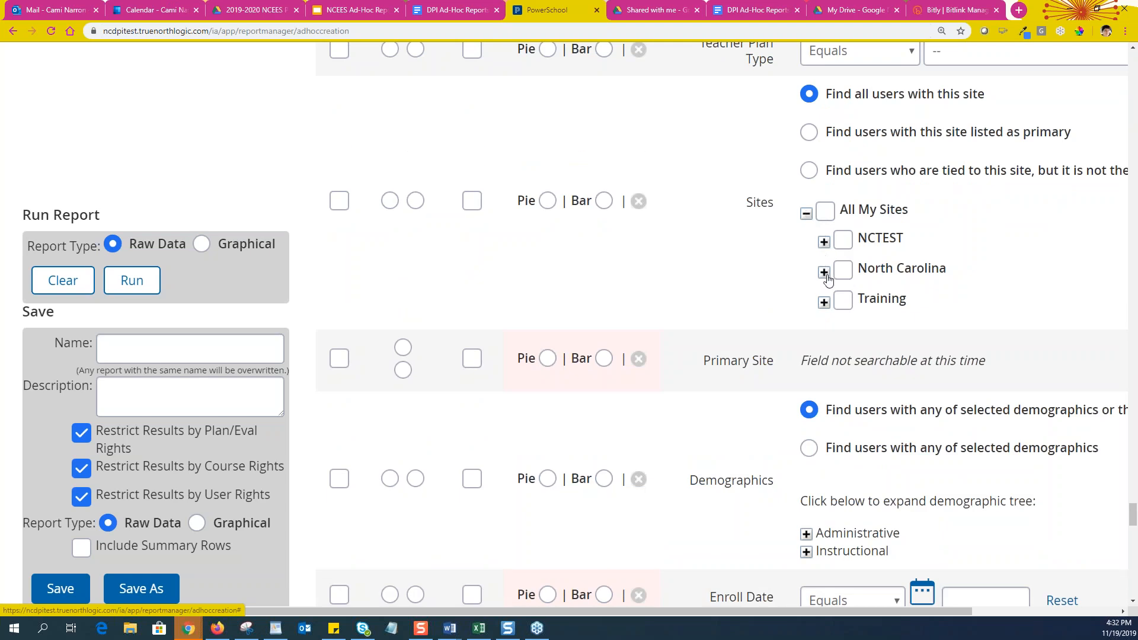
left_click(825, 272)
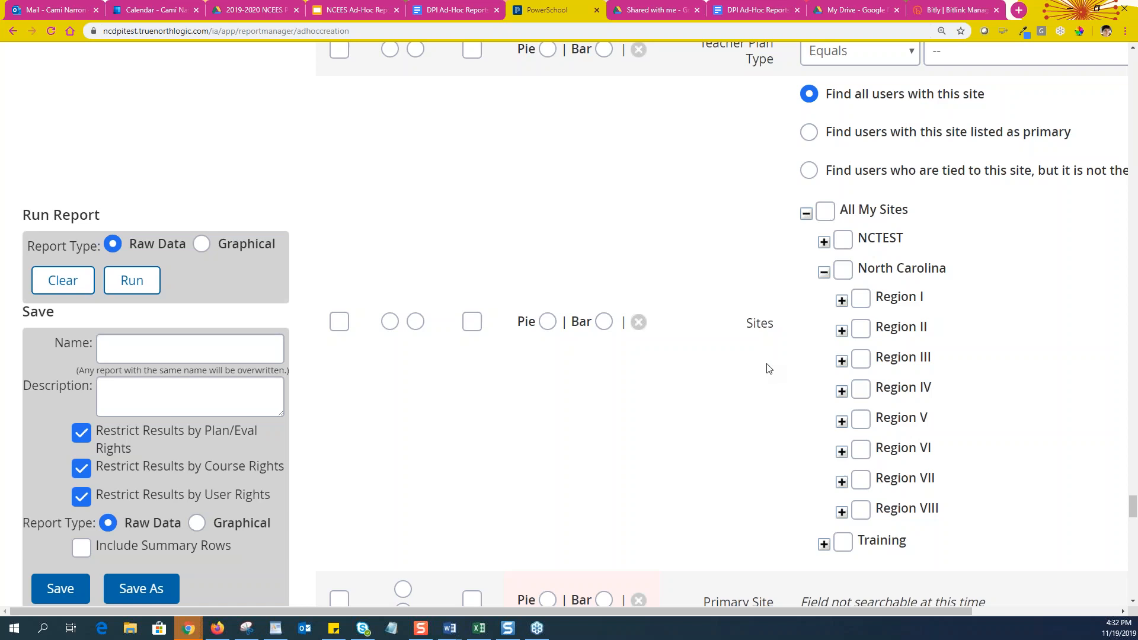
left_click(875, 309)
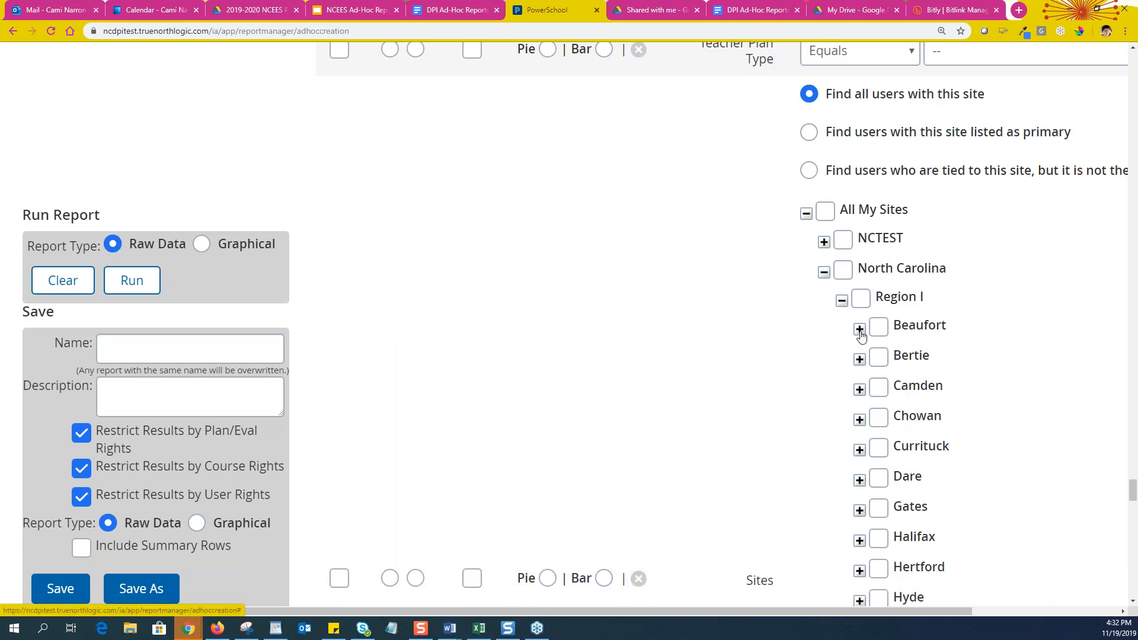
left_click(860, 330)
left_click(896, 359)
Include the Sites and Primary Site fields in the report
scroll(688, 391, "down", 5)
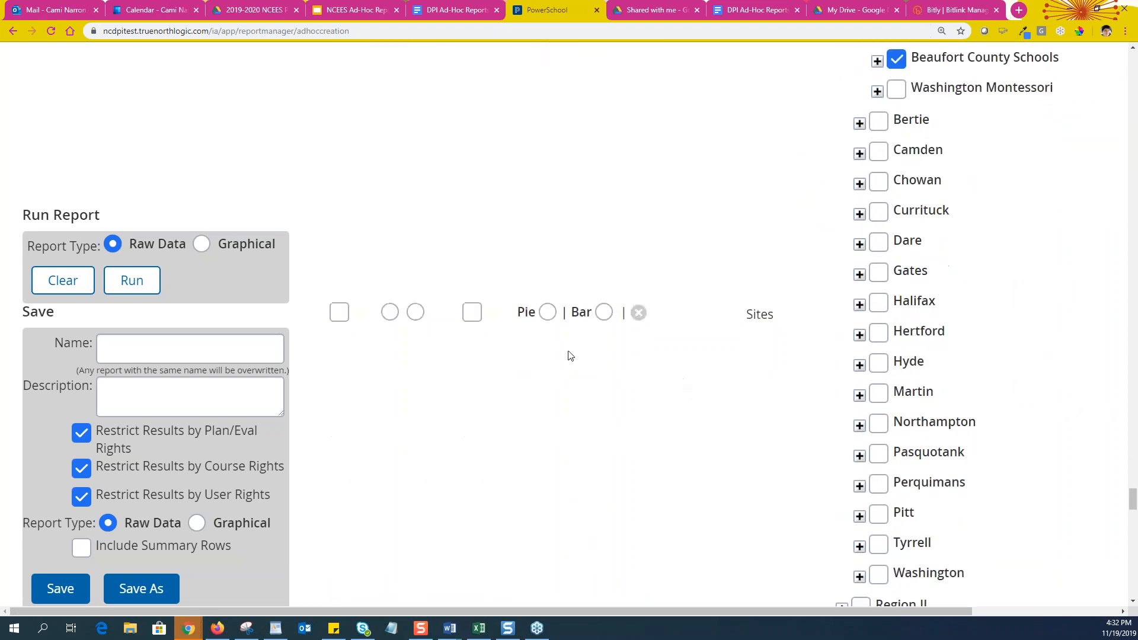
left_click(339, 317)
scroll(421, 330, "down", 9)
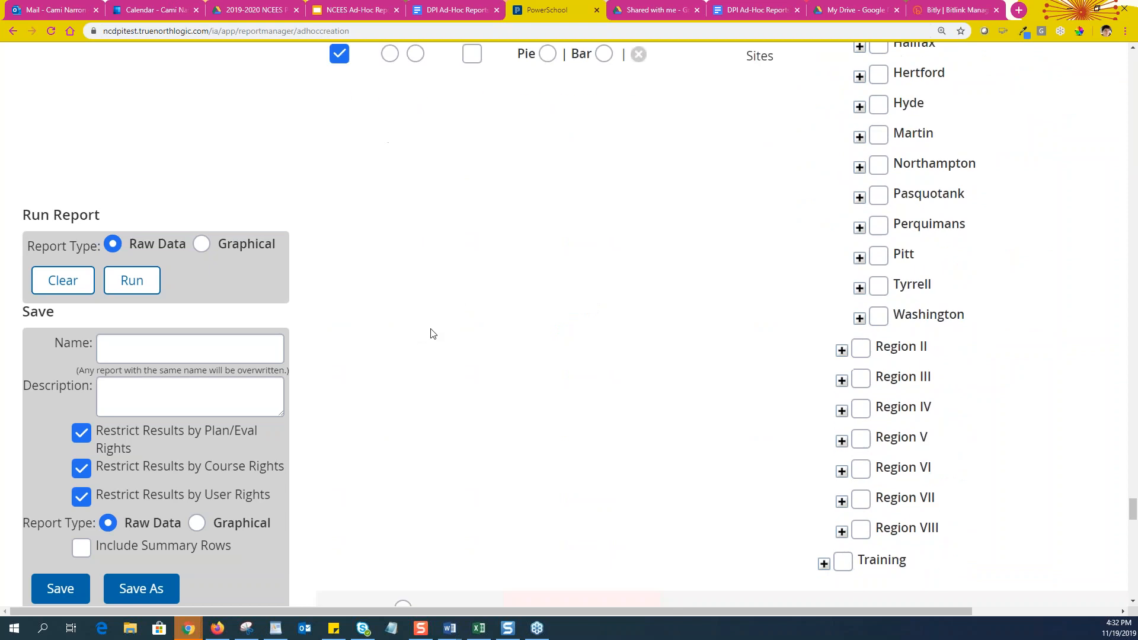
scroll(447, 330, "down", 1)
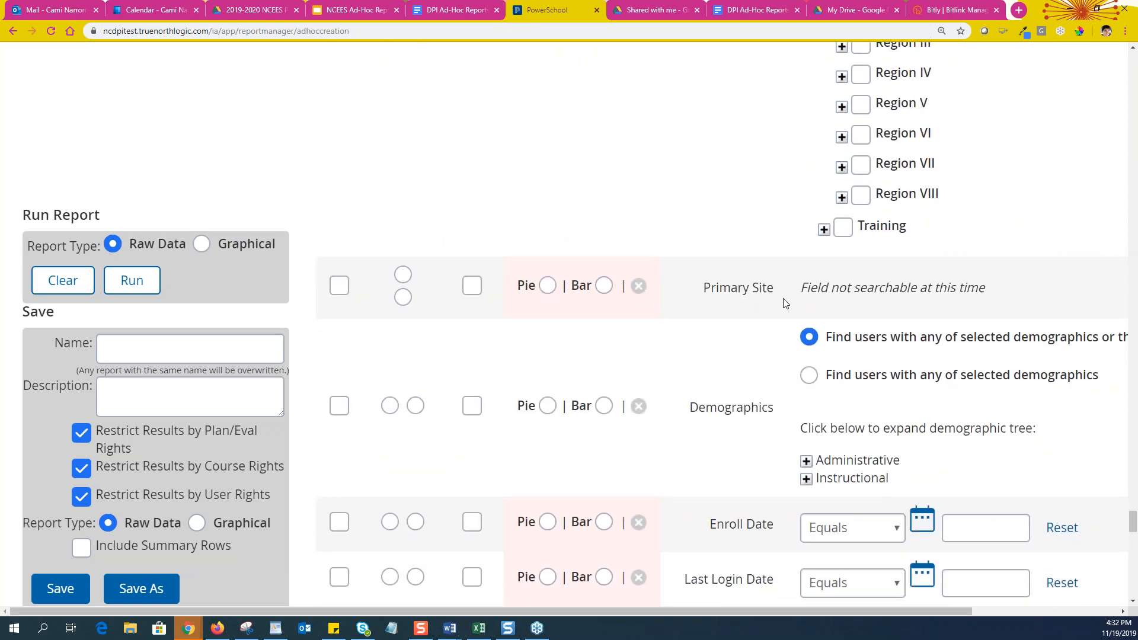
left_click(339, 286)
Filter Instructional > Role to Master Teacher and select the Demographics field for the report
scroll(771, 338, "down", 2)
scroll(911, 270, "down", 2)
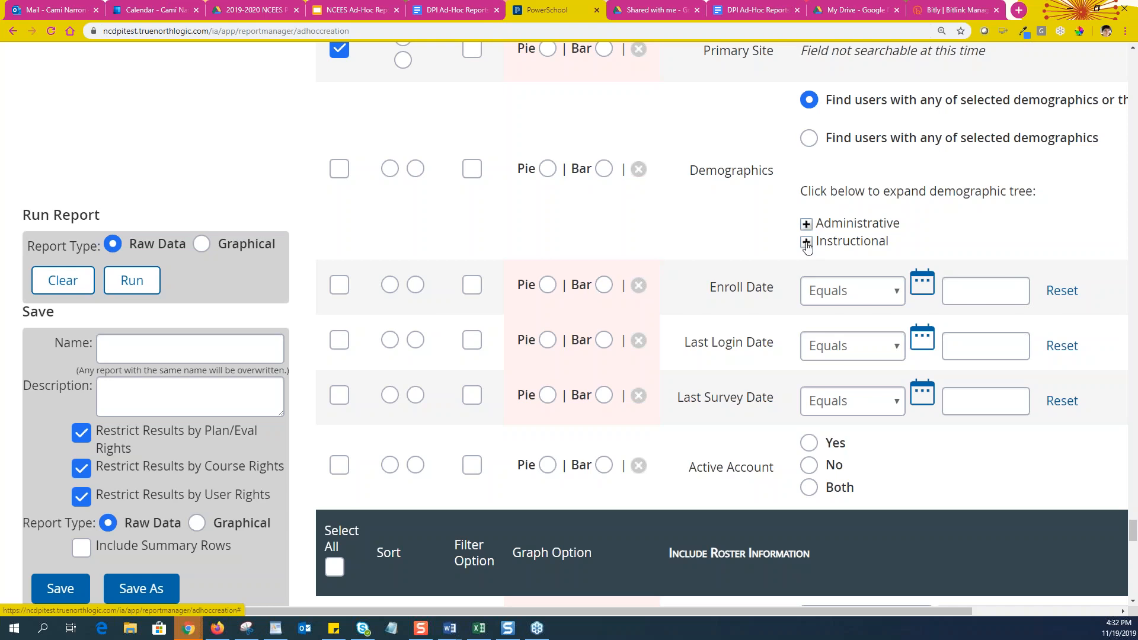
left_click(806, 243)
left_click(825, 265)
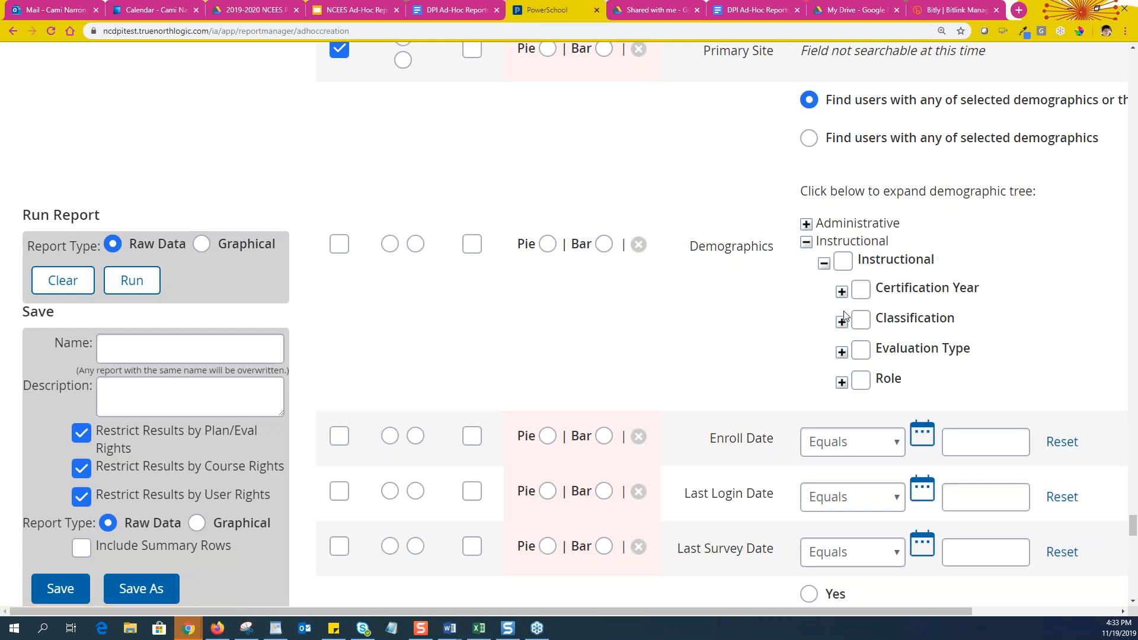
left_click(841, 352)
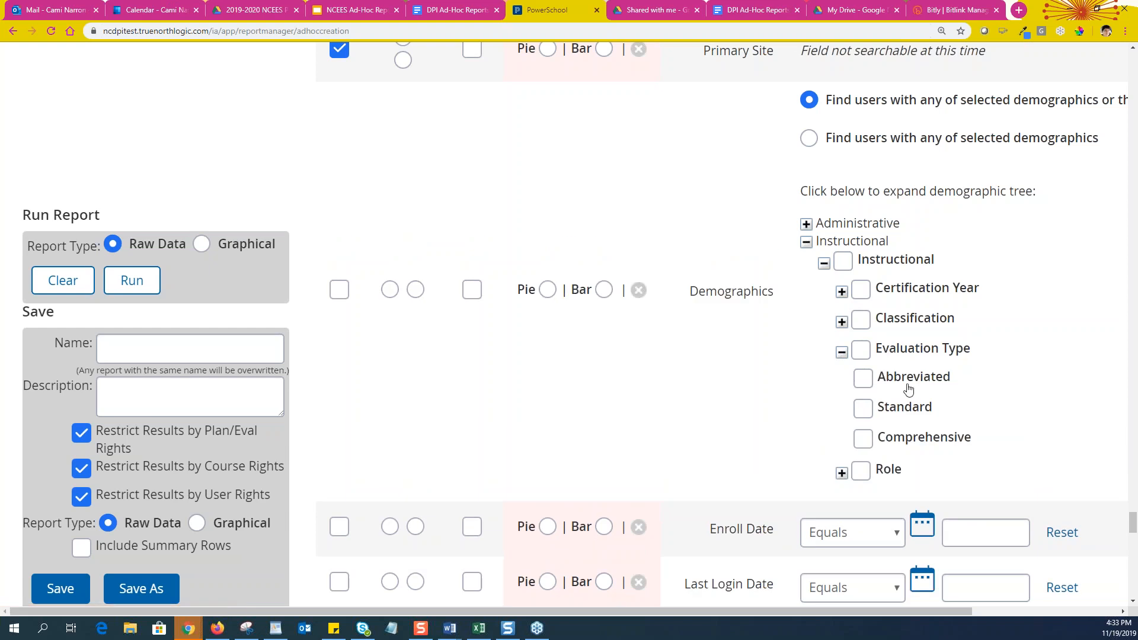
left_click(842, 473)
scroll(803, 481, "down", 4)
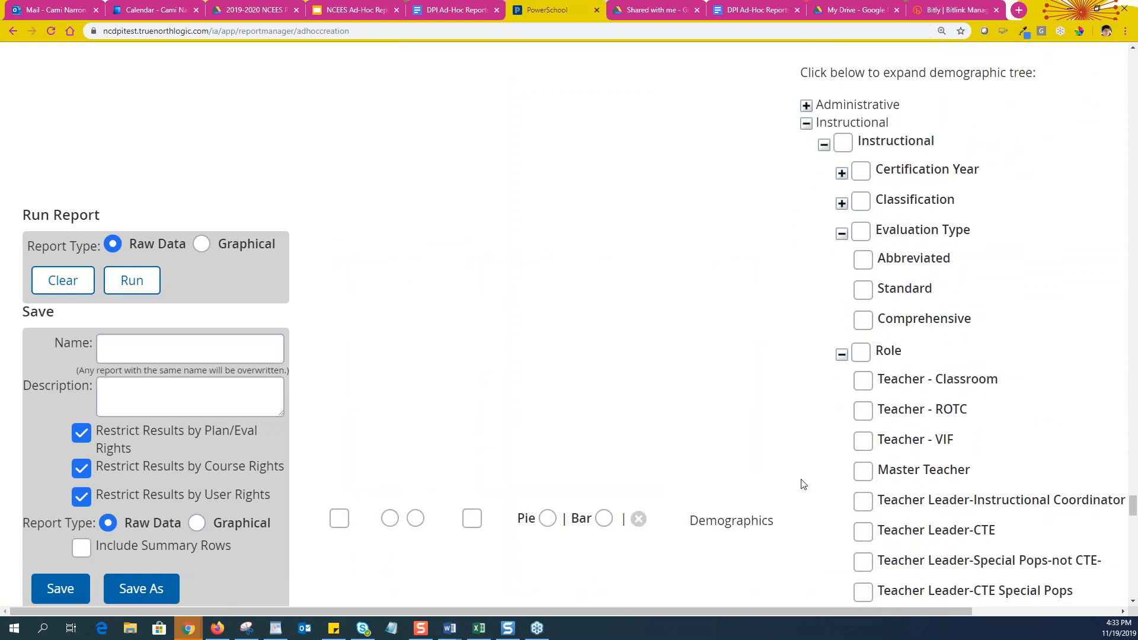
scroll(806, 480, "down", 1)
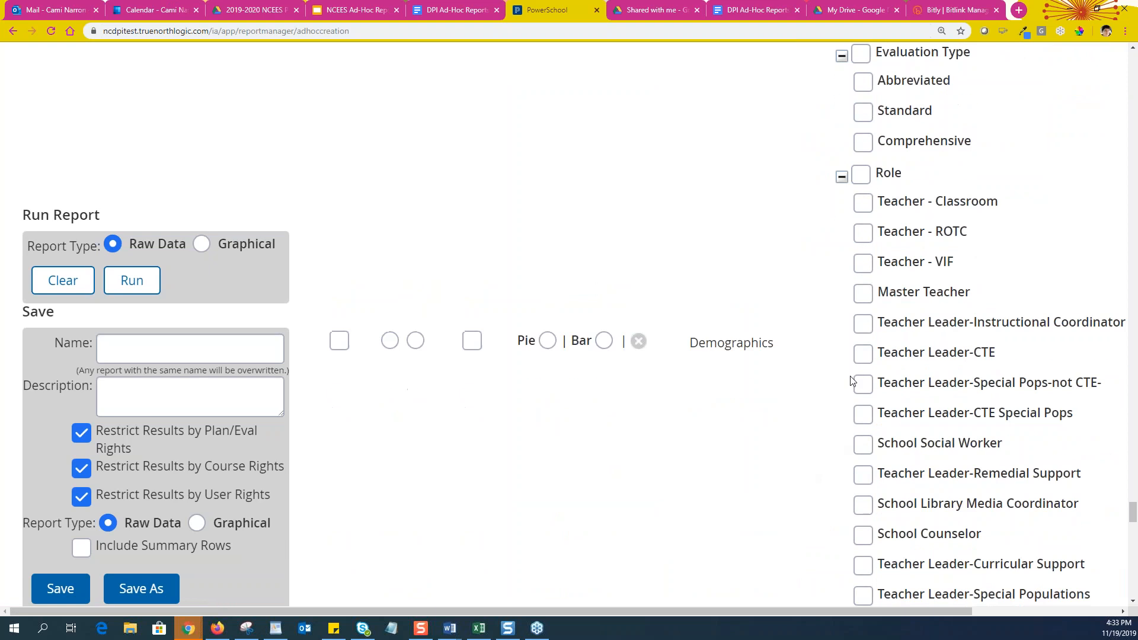
left_click(862, 296)
left_click(337, 343)
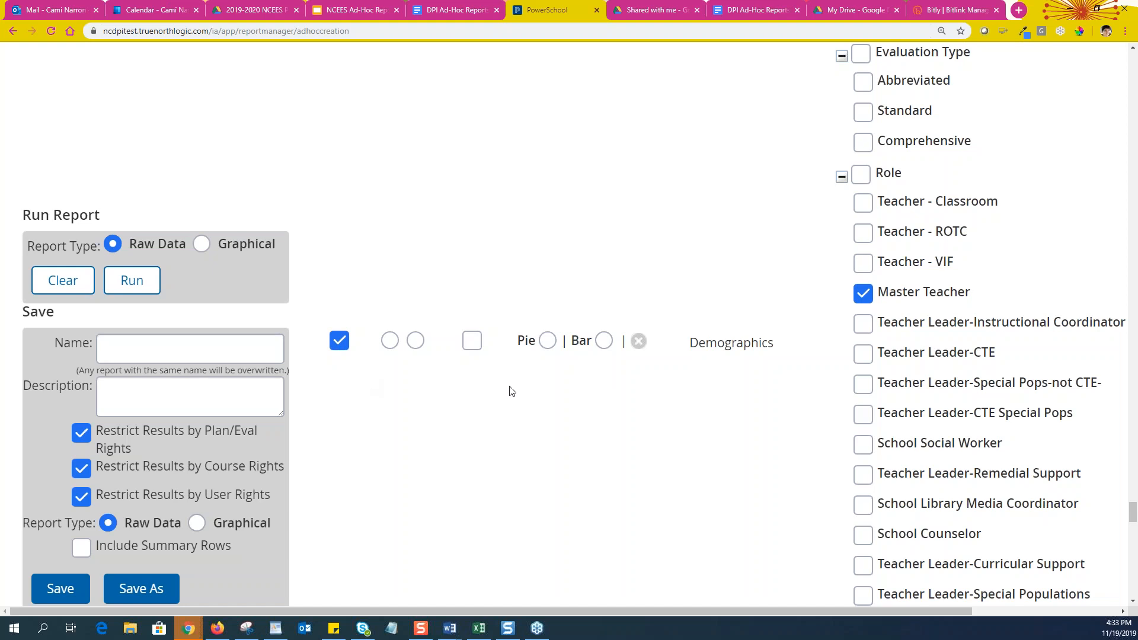
scroll(657, 362, "down", 3)
scroll(657, 362, "down", 10)
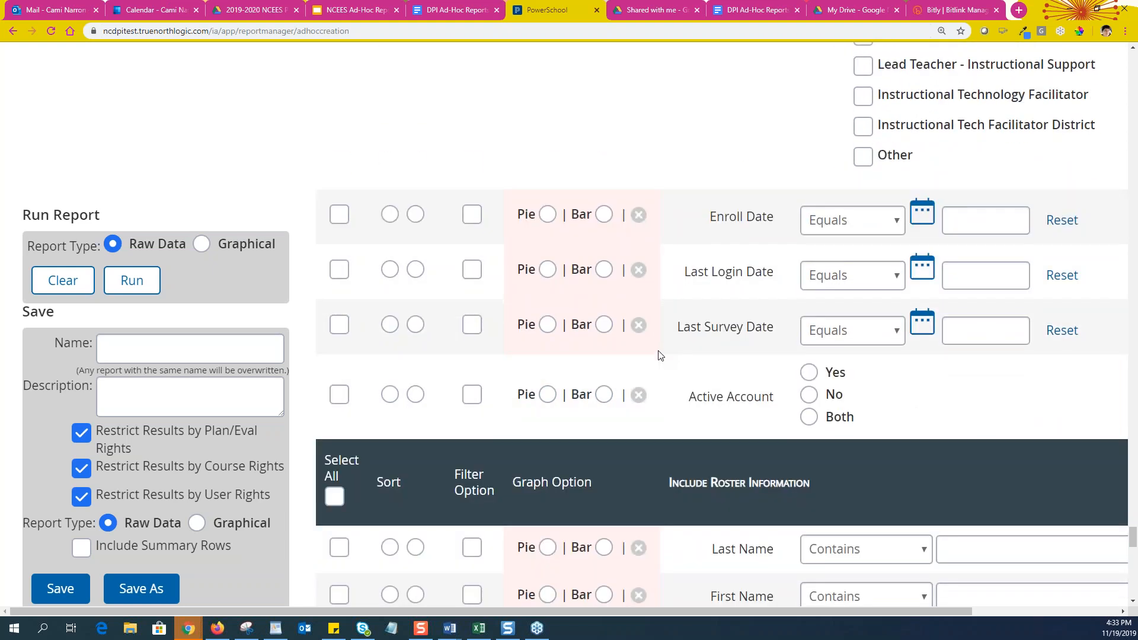
scroll(659, 356, "down", 3)
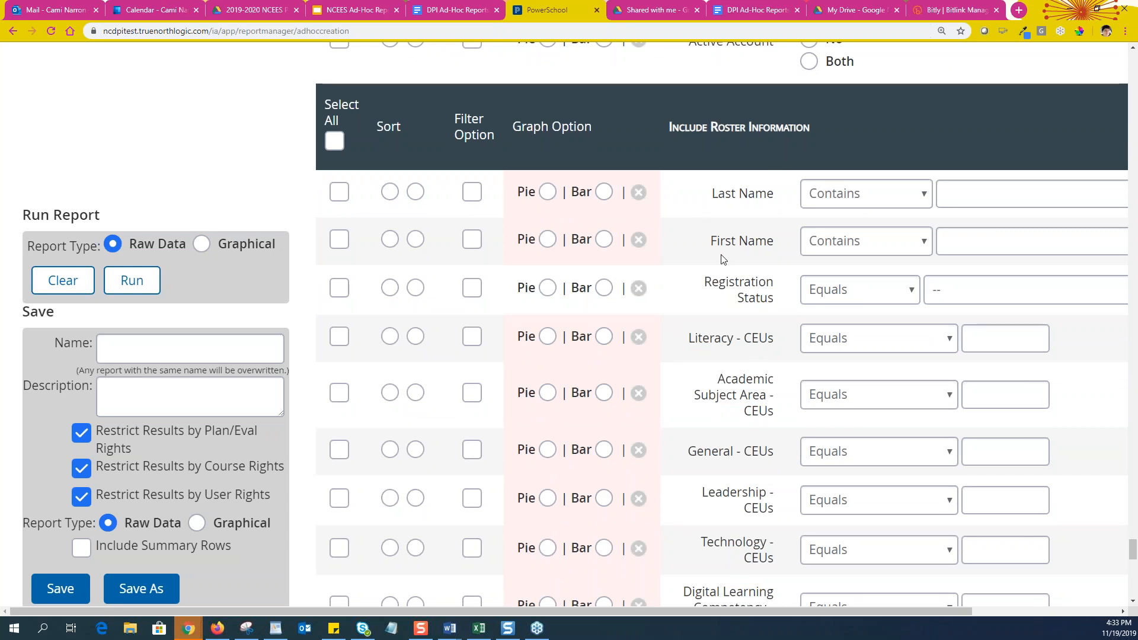
scroll(733, 424, "down", 1)
scroll(734, 423, "down", 6)
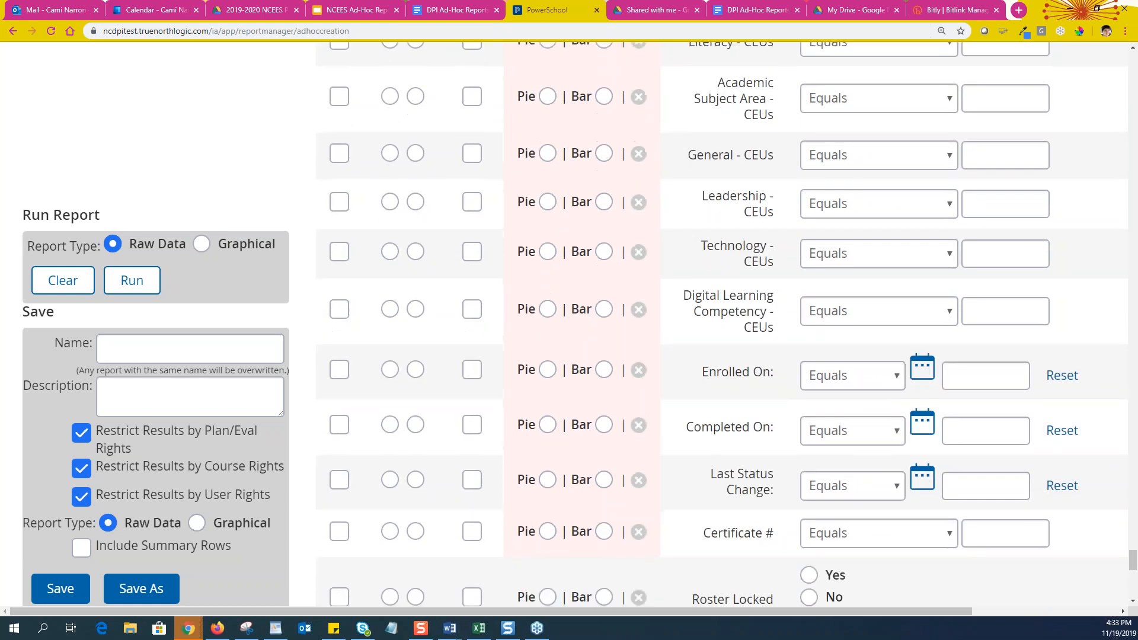
scroll(719, 428, "down", 9)
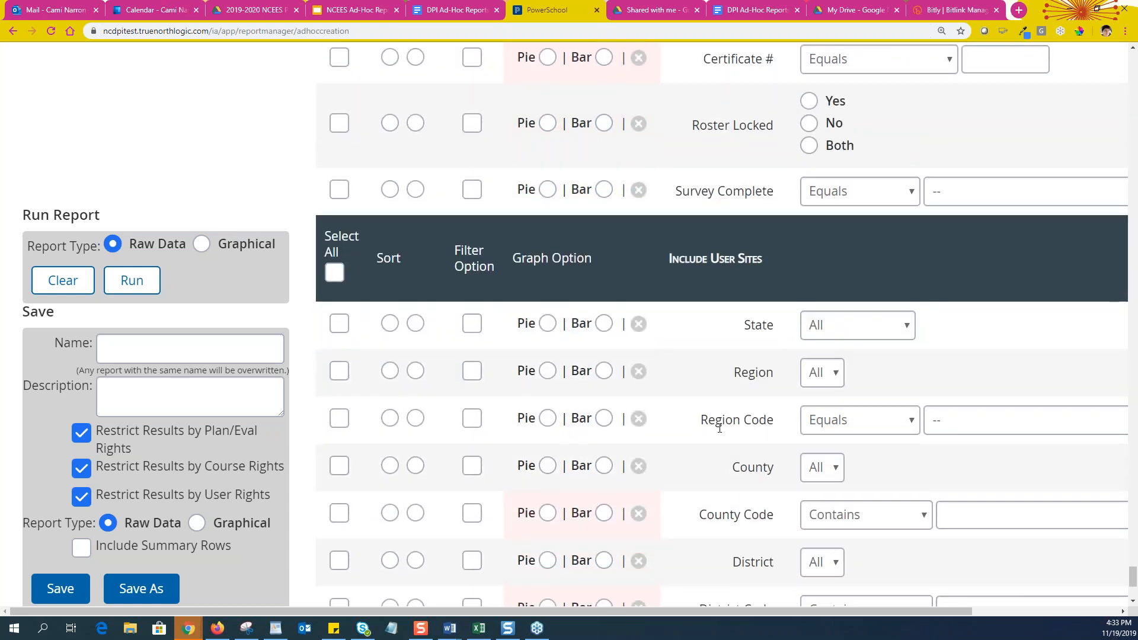
scroll(719, 428, "down", 2)
scroll(720, 428, "up", 1)
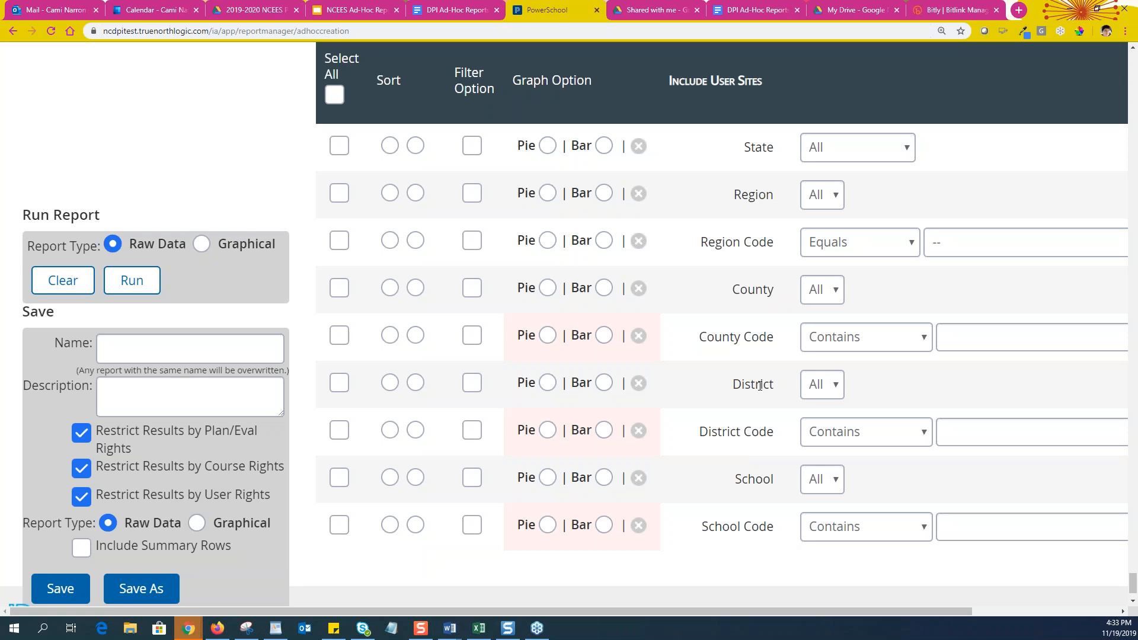
scroll(684, 516, "down", 2)
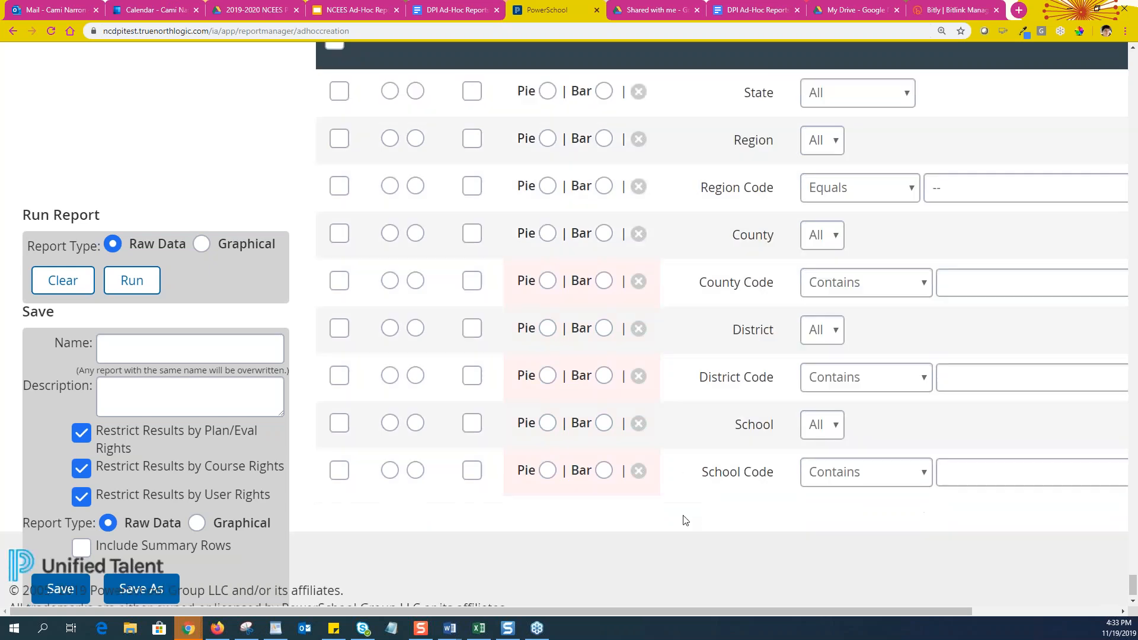
scroll(685, 520, "down", 1)
scroll(685, 520, "up", 10)
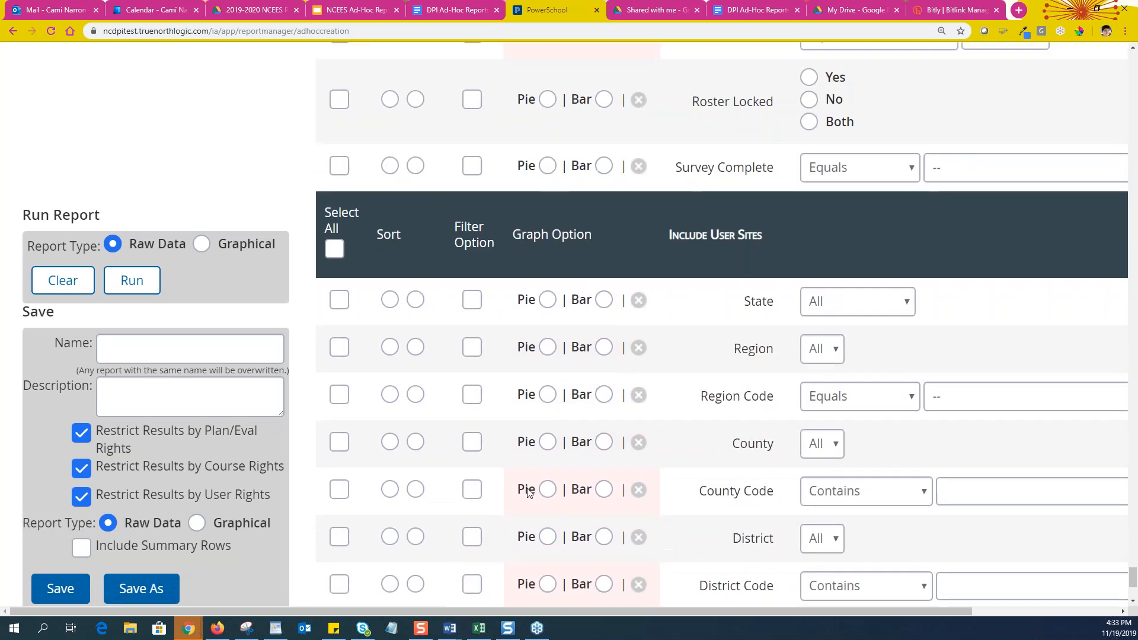
left_click(151, 354)
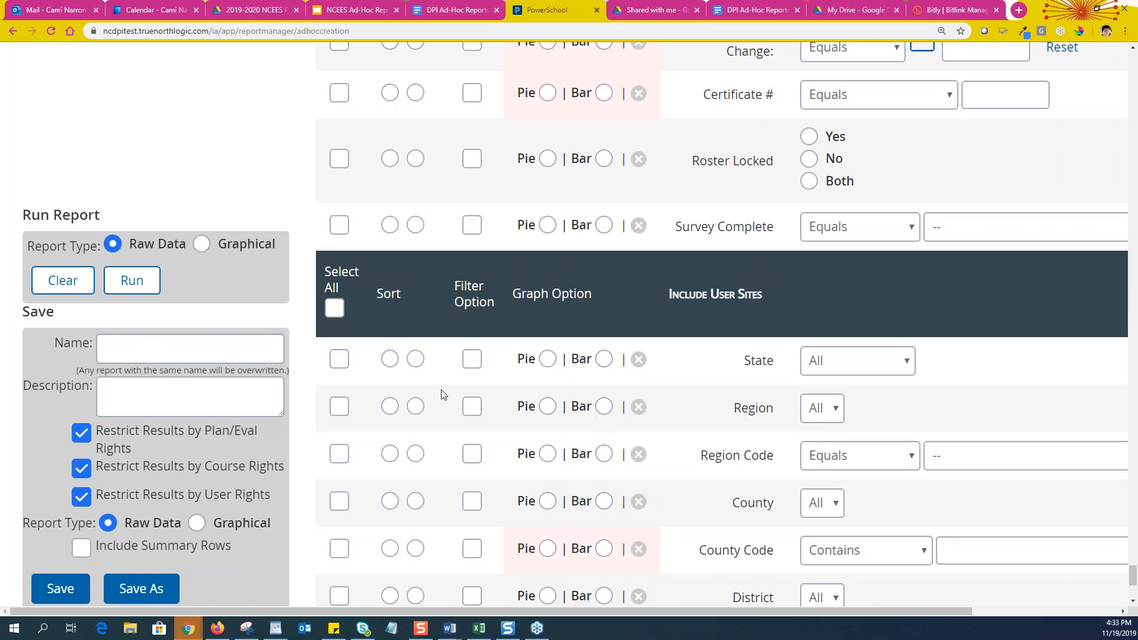
scroll(296, 333, "down", 3)
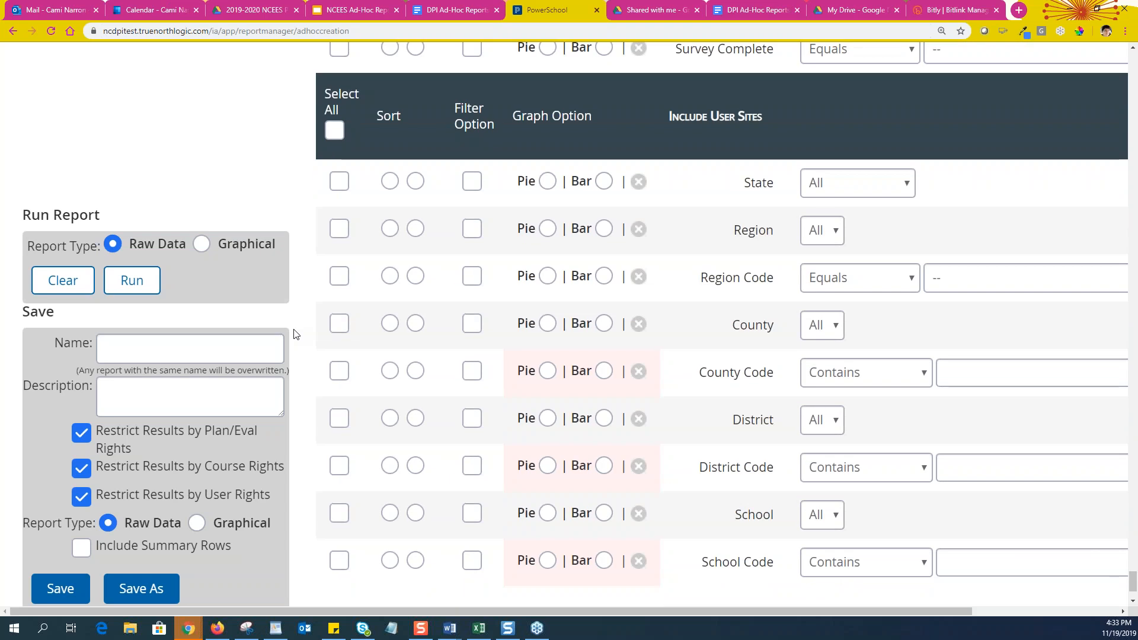
left_click(144, 349)
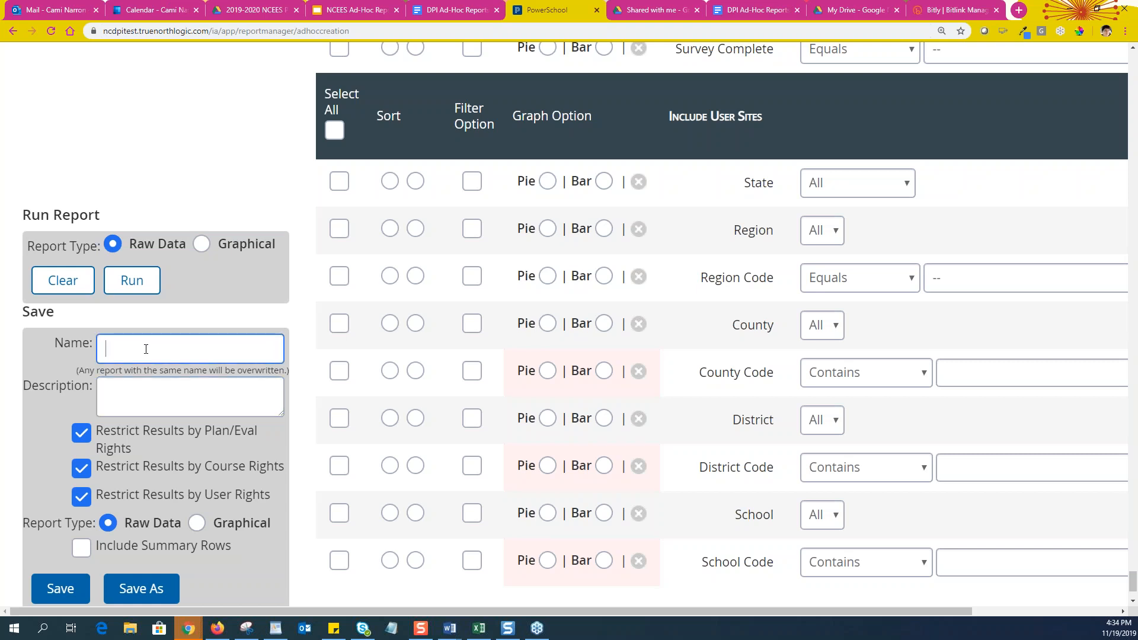
scroll(249, 395, "down", 1)
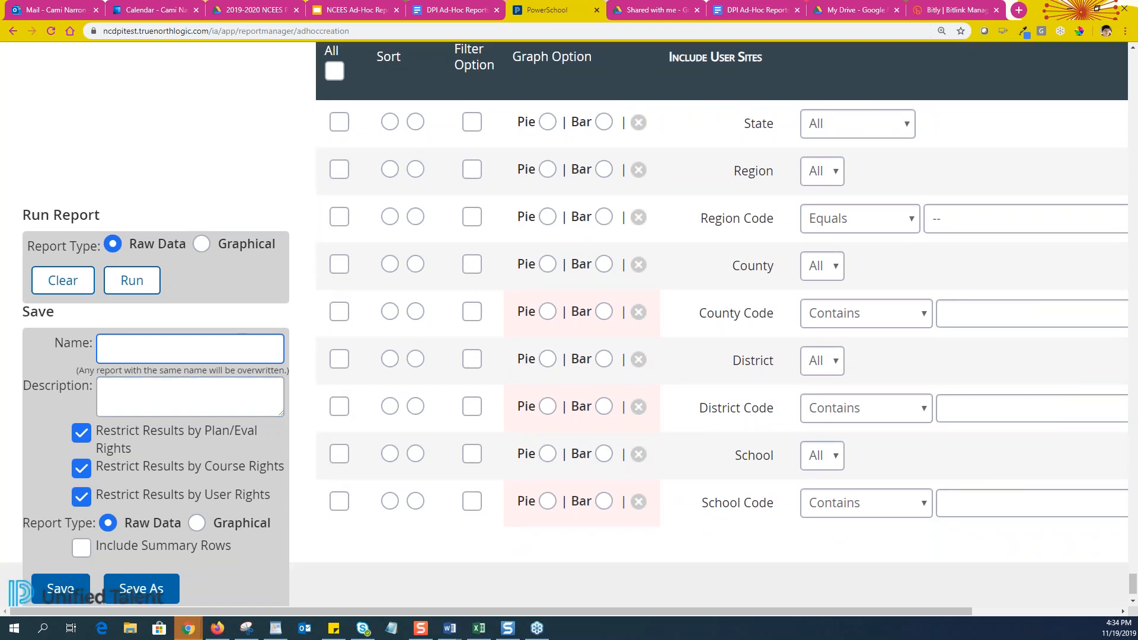
left_click(82, 435)
left_click(81, 470)
left_click(83, 499)
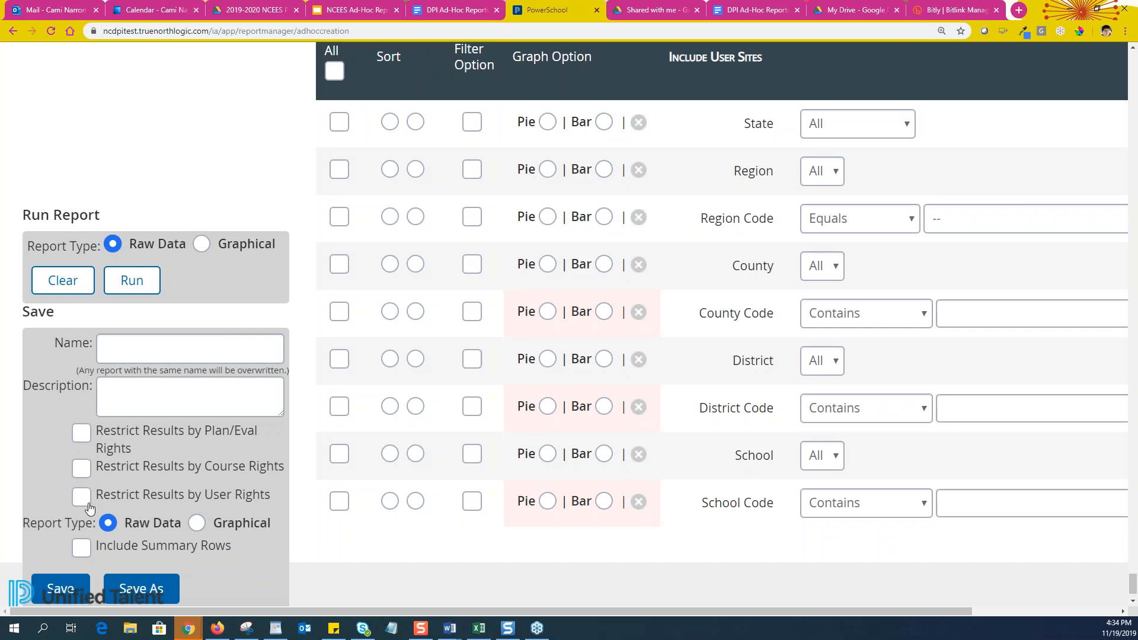
left_click(83, 498)
left_click(89, 478)
left_click(83, 437)
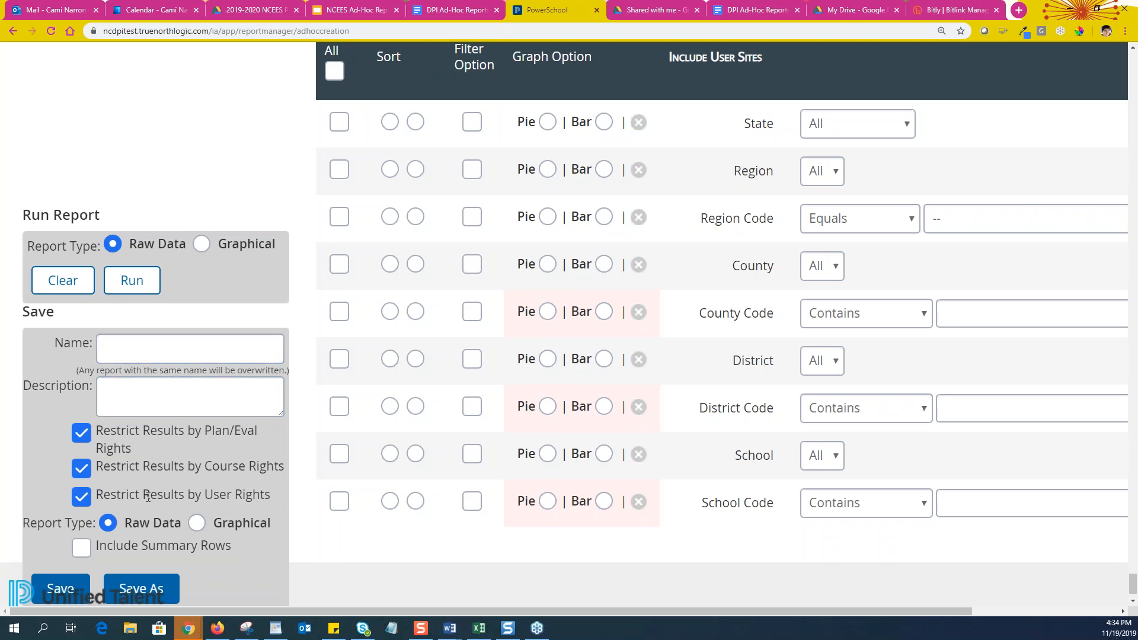
left_click_drag(275, 497, 91, 430)
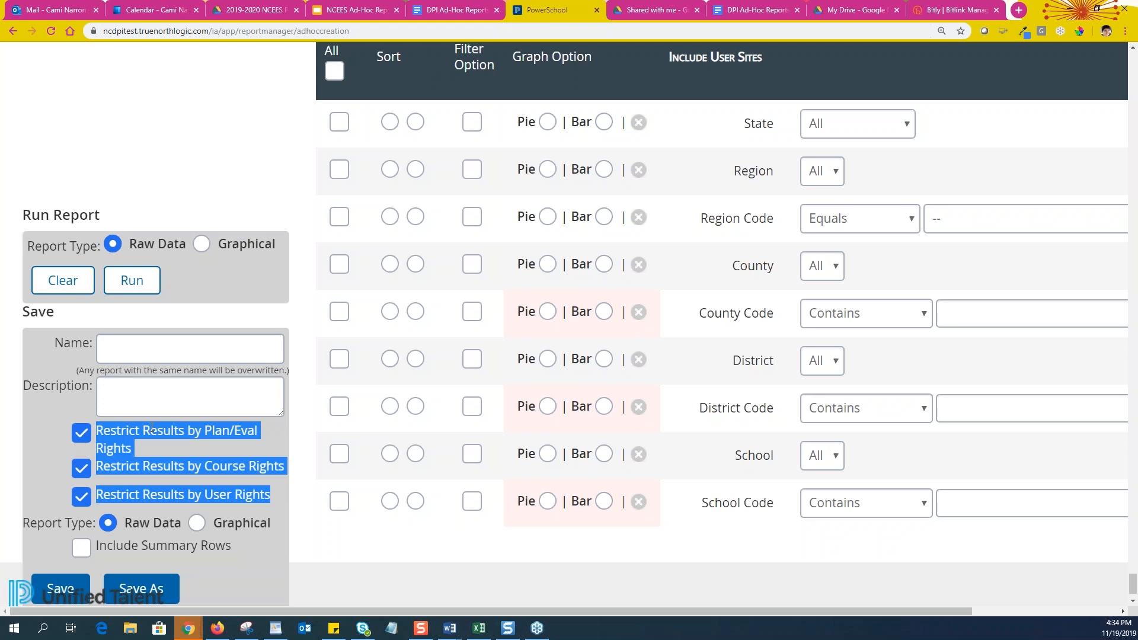
Enter 'Test Report CJN' as both the report name and description
left_click(120, 343)
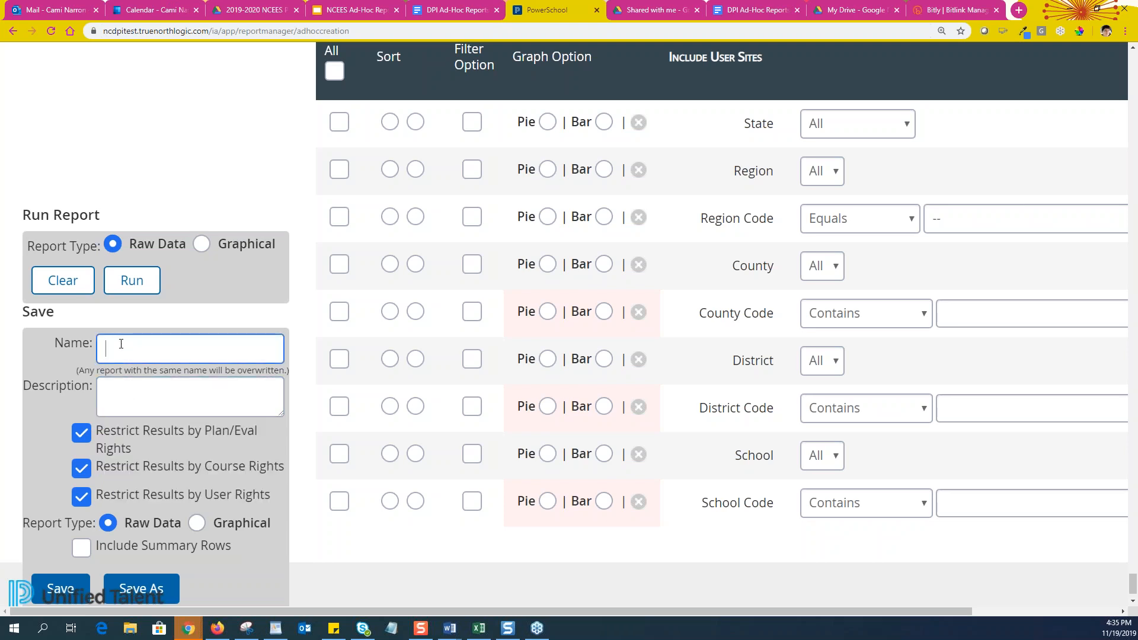
type("Test Report CJN")
left_click_drag(198, 346, 100, 344)
key("ctrl+c")
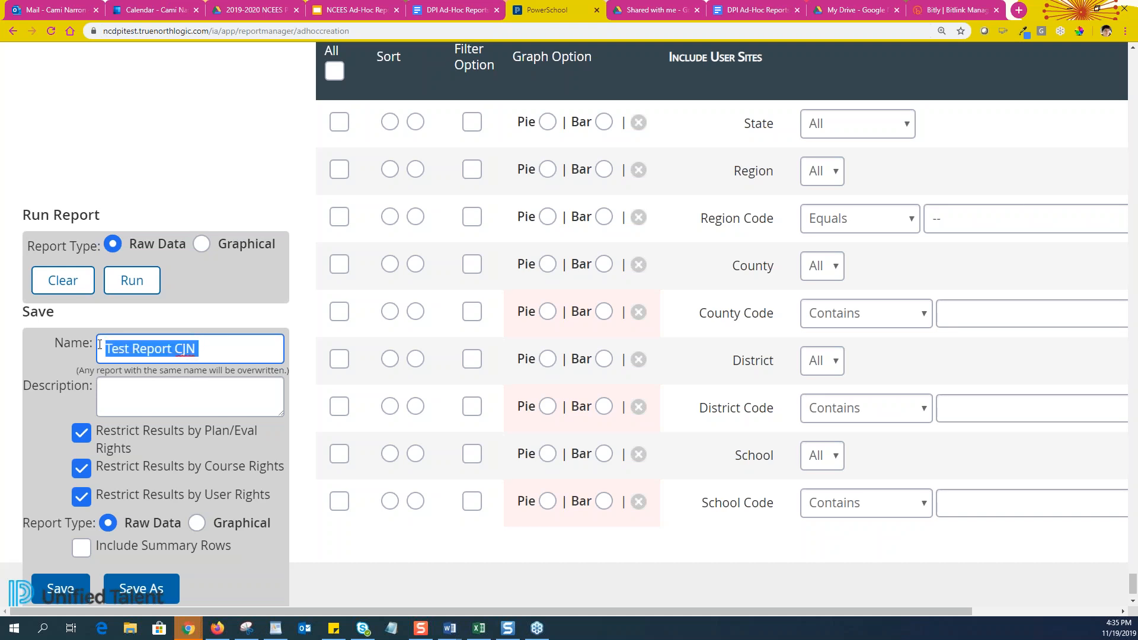
left_click(137, 401)
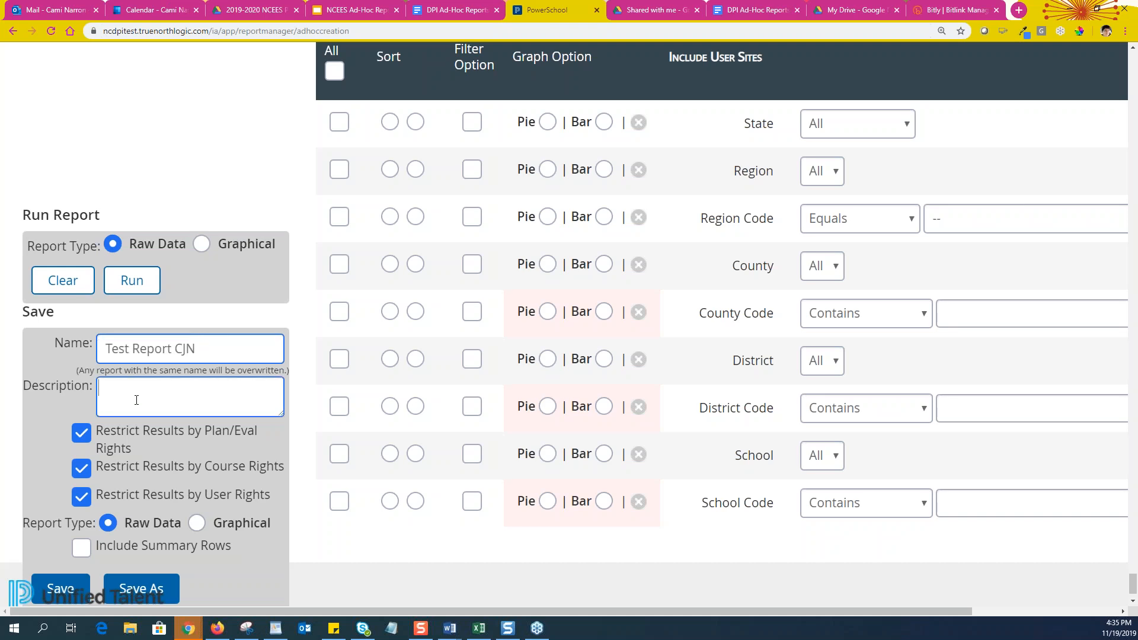
key("ctrl+v")
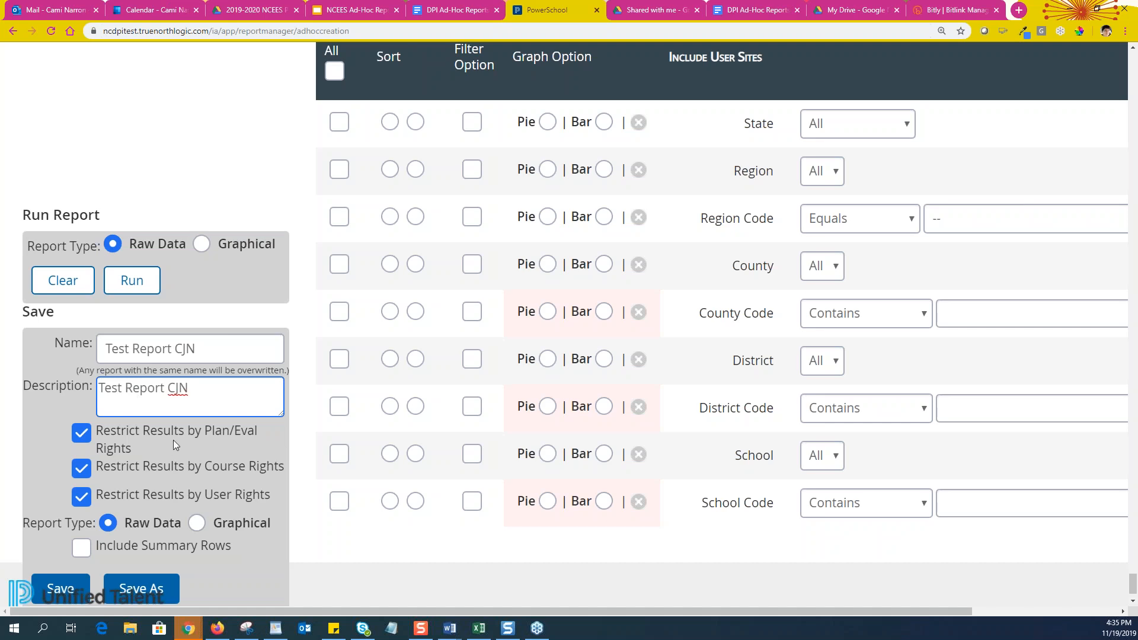
Keep the report type set to Raw Data rather than Graphical
scroll(223, 382, "down", 1)
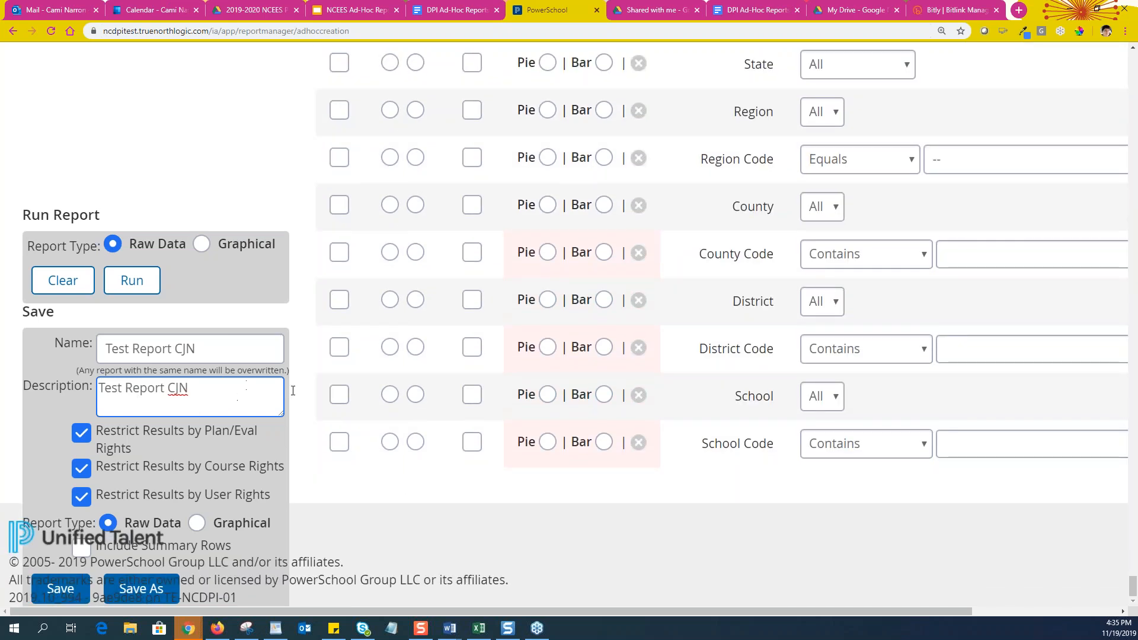
scroll(308, 493, "up", 2)
scroll(279, 522, "up", 2)
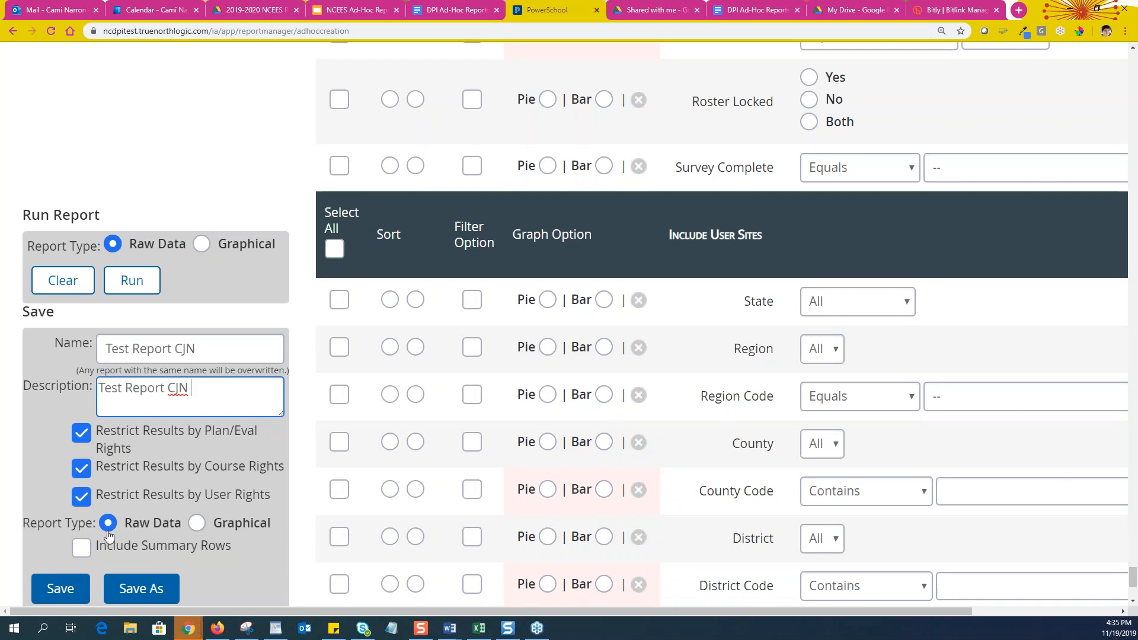
left_click(198, 524)
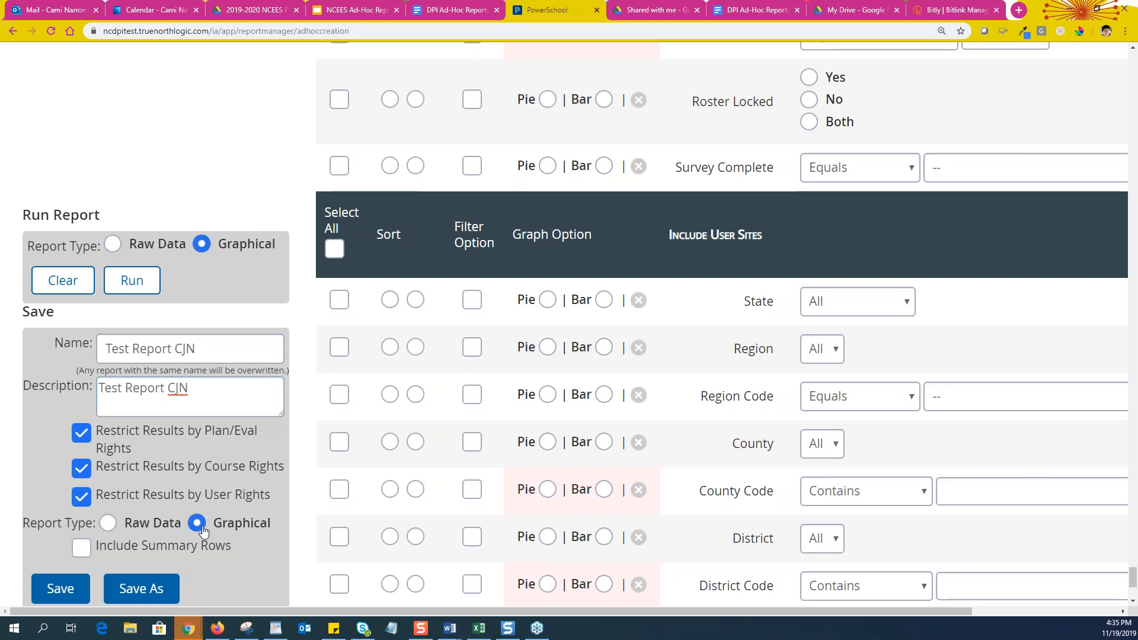
left_click(109, 524)
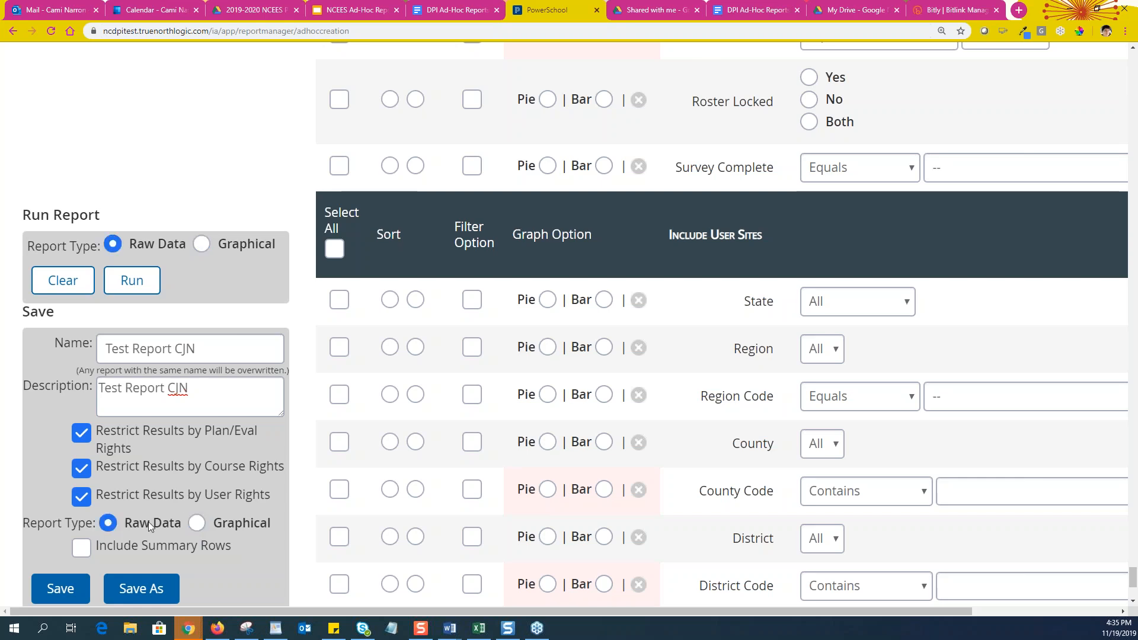
scroll(148, 522, "down", 1)
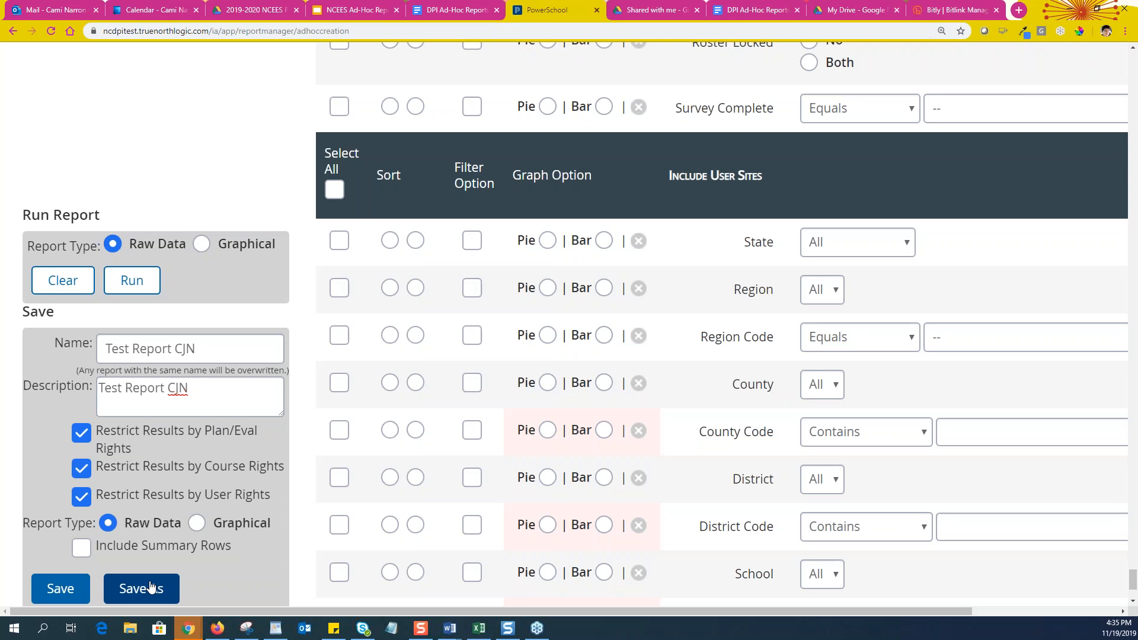
Save Test Report CJN as a memorized report and confirm its updated details
left_click(62, 592)
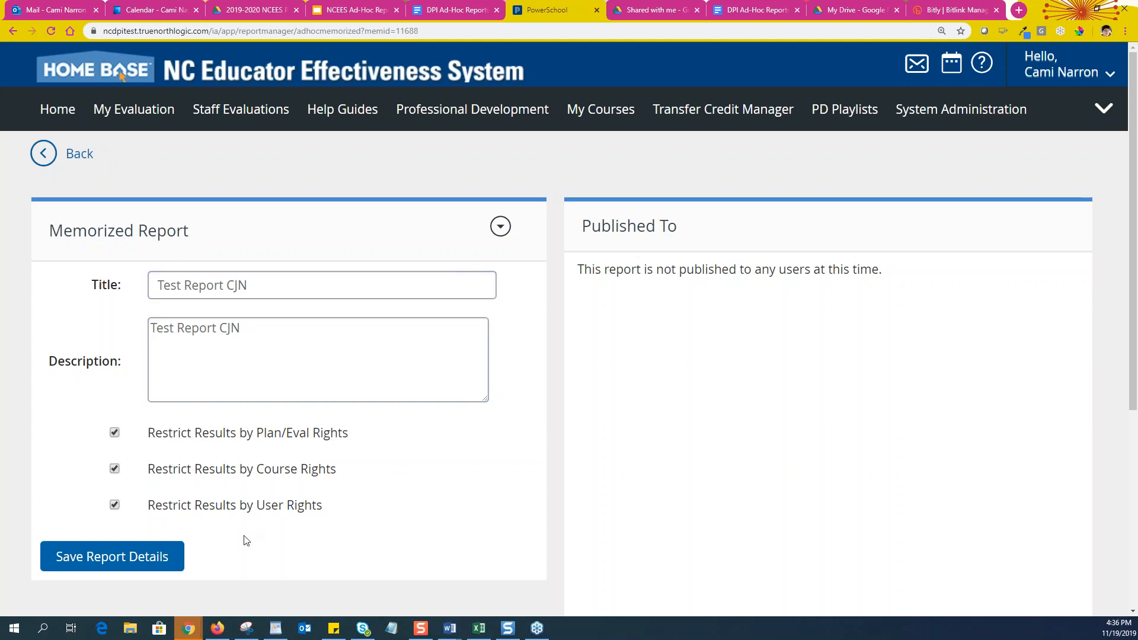
left_click(134, 559)
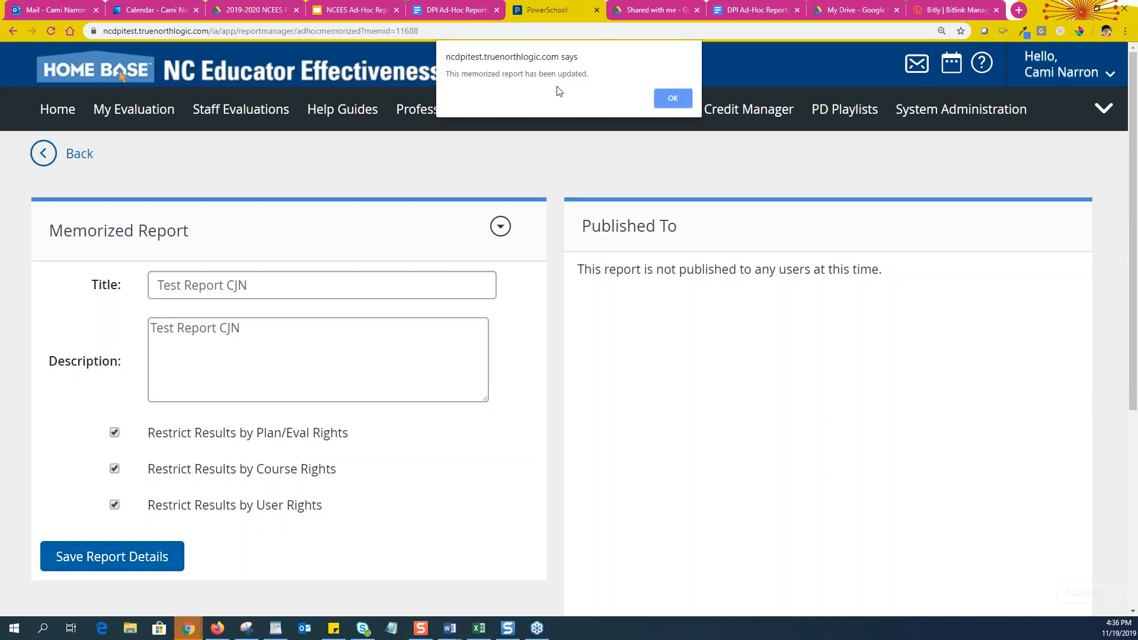
left_click(673, 98)
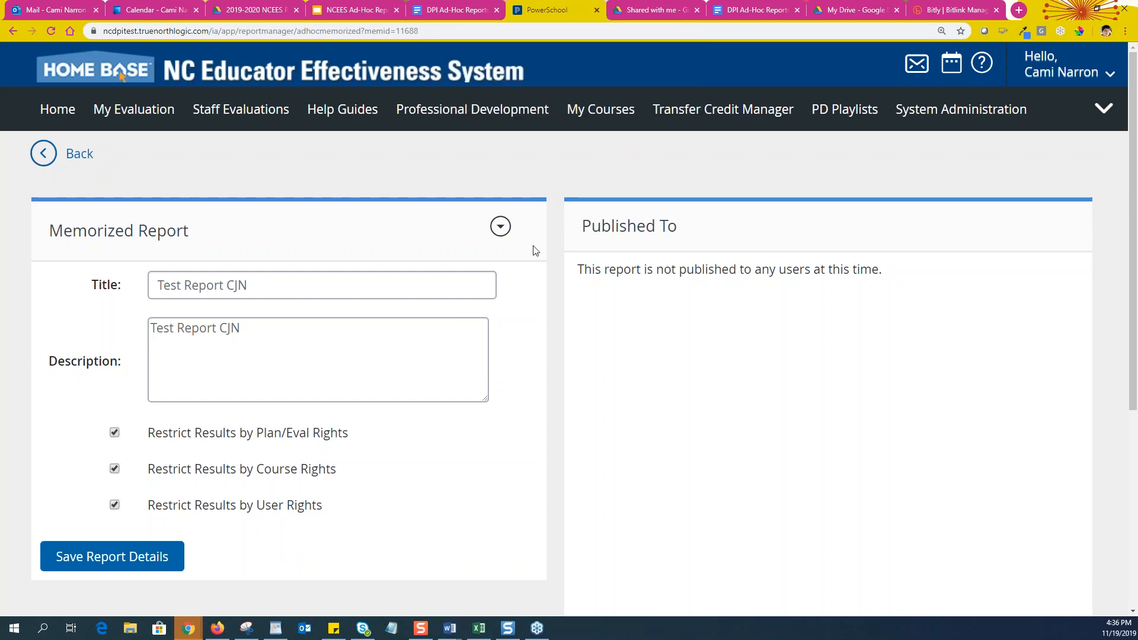
left_click(501, 228)
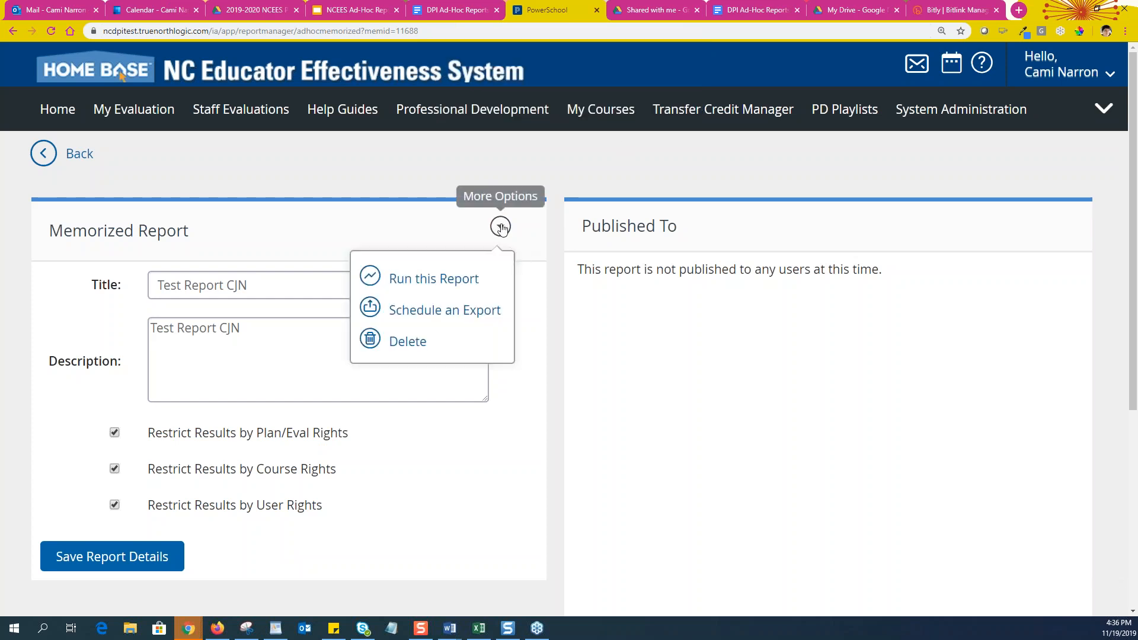
Title the export 'Test Report CJN run monthly' with file name 'Test_Report'
left_click(430, 313)
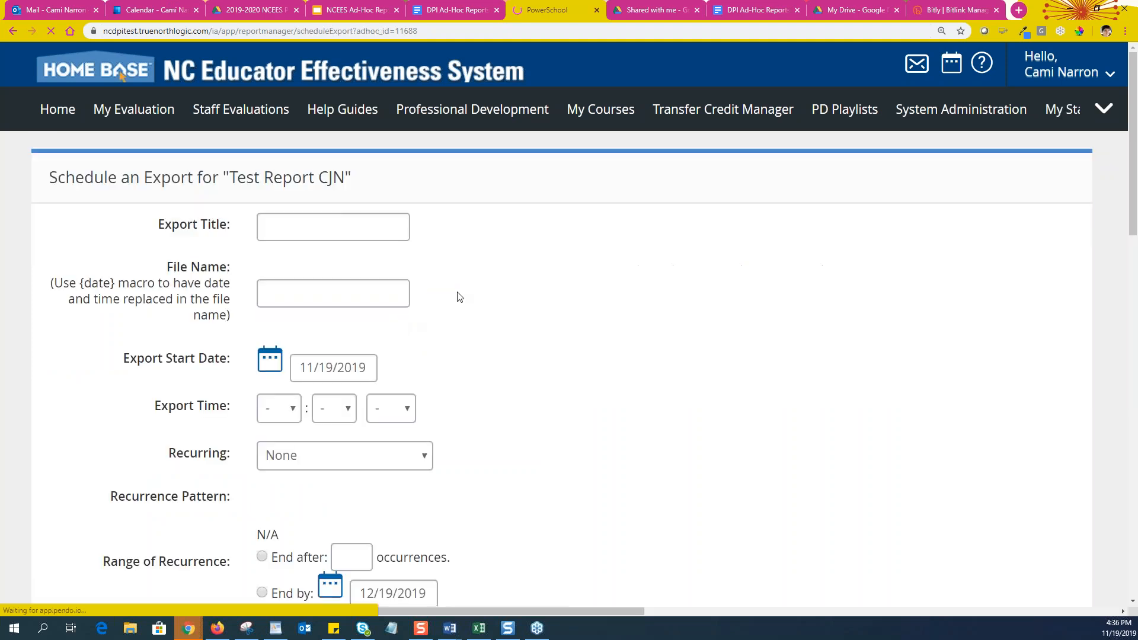
scroll(537, 335, "down", 2)
left_click(287, 106)
type("Test REp")
key("BackSpace")
key("BackSpace")
type("epro")
key("BackSpace")
key("BackSpace")
type("ort CJN ")
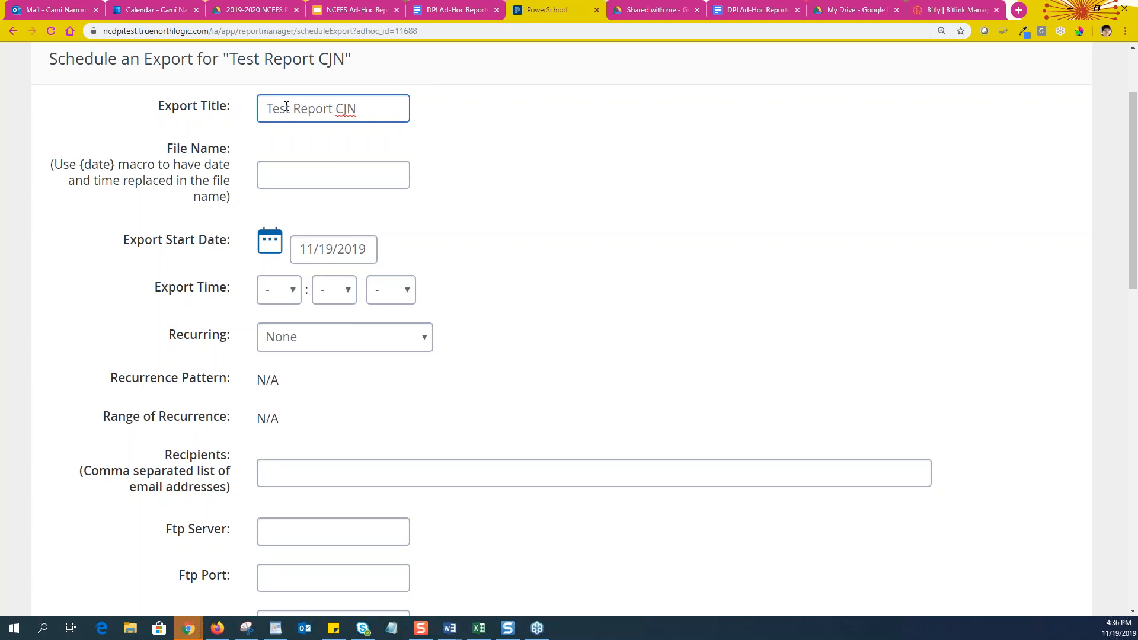
type("run monthly")
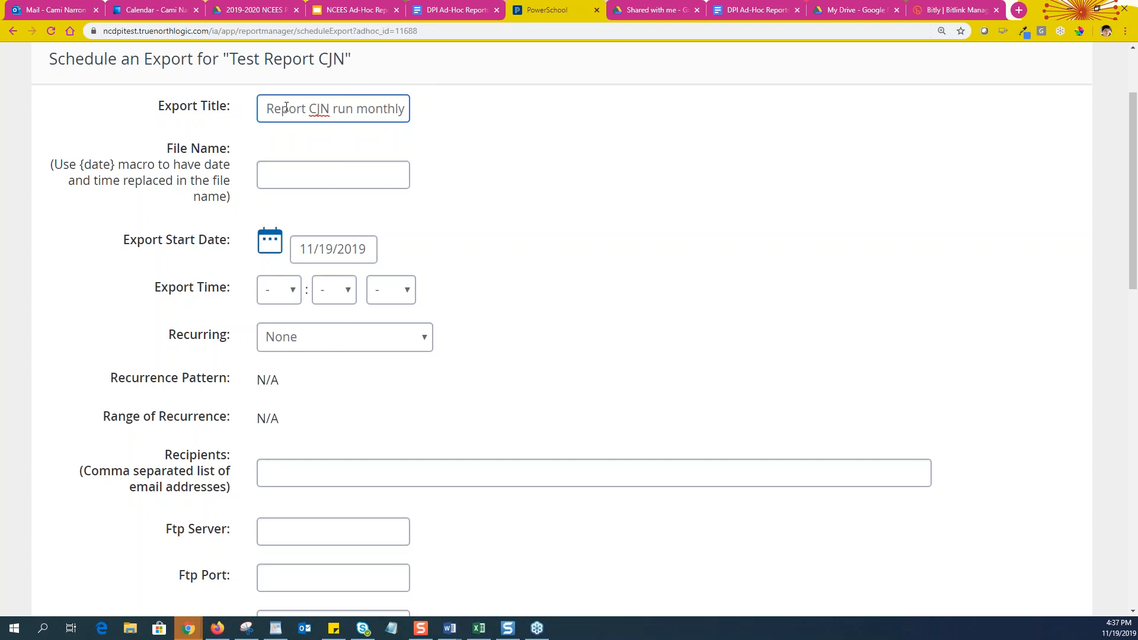
left_click(296, 173)
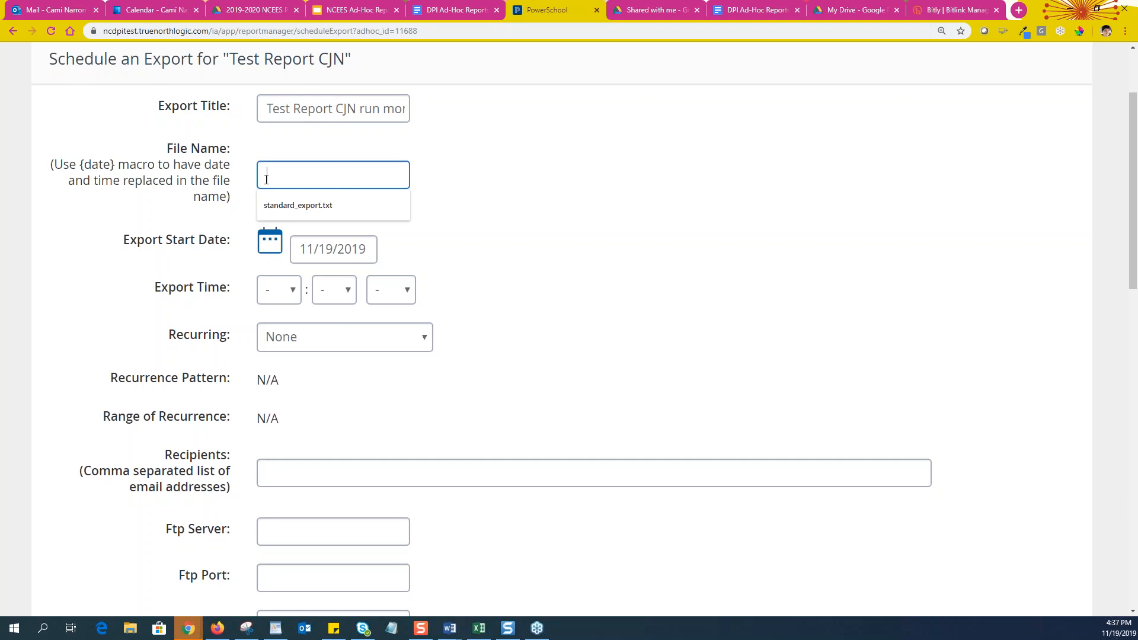
type("Test_Report")
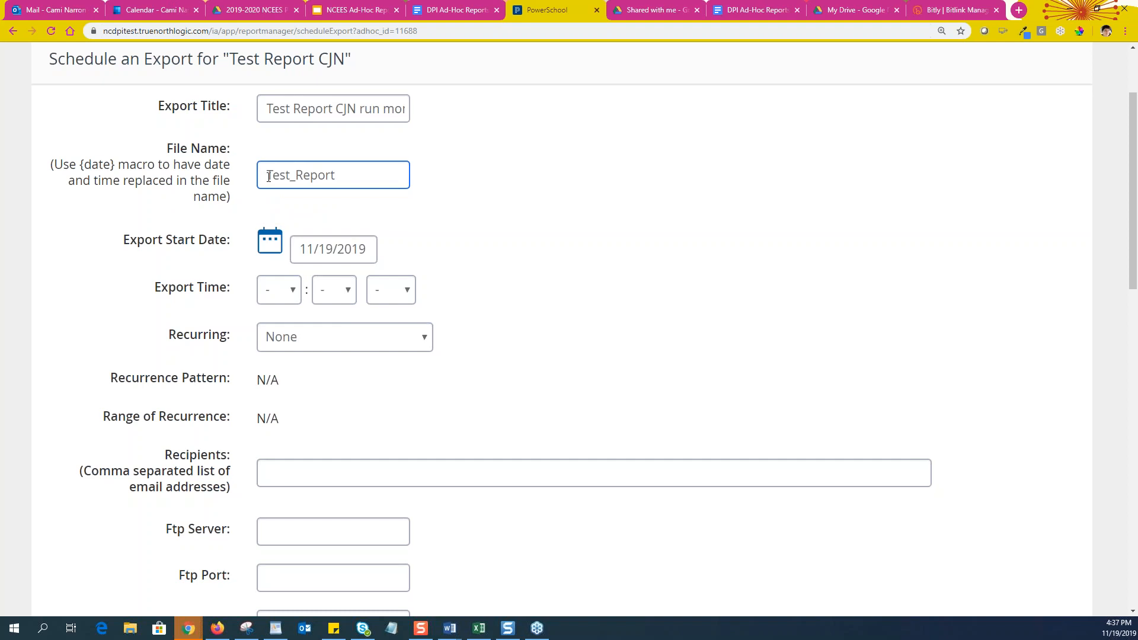
Set the export start to November 29 at 12:00 PM
left_click(268, 245)
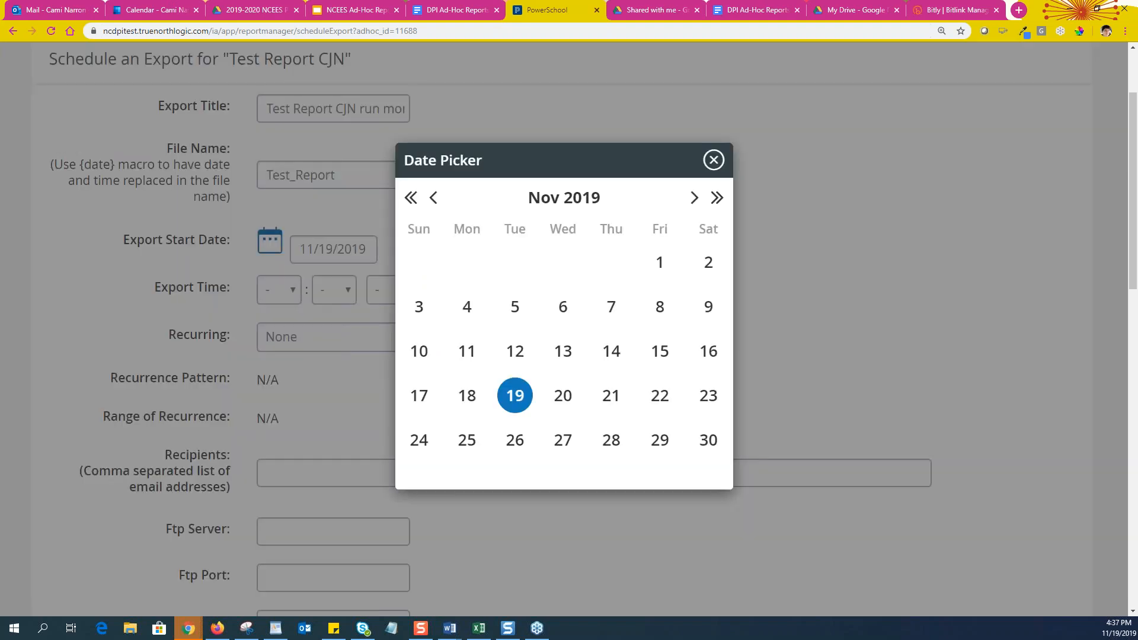
left_click(656, 446)
left_click(291, 297)
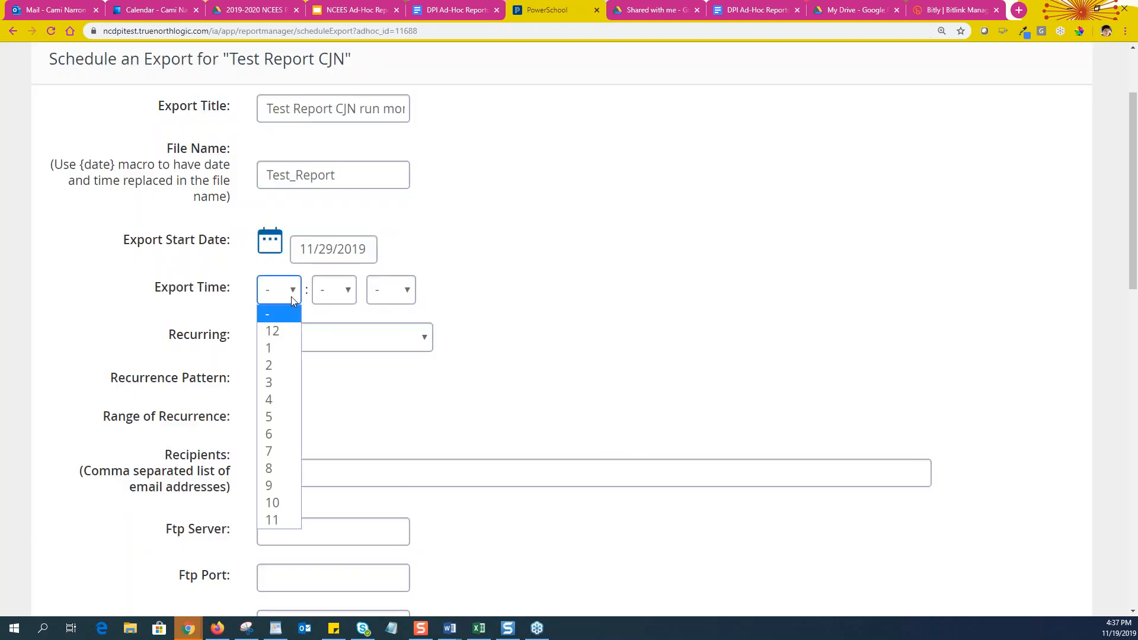
left_click(282, 327)
left_click(341, 295)
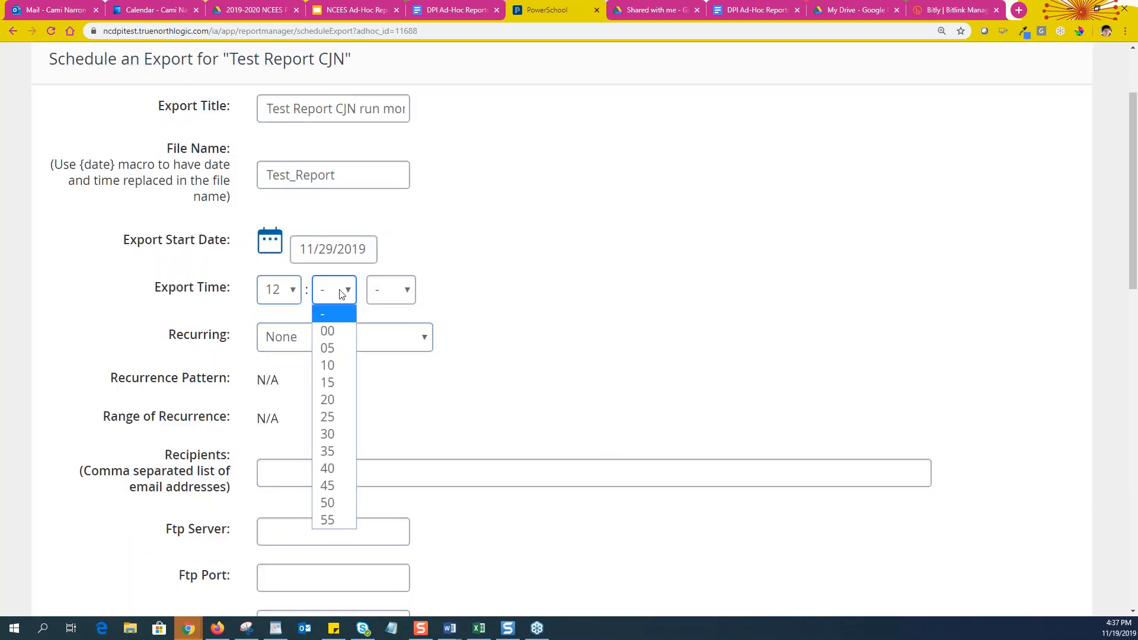
left_click(329, 330)
left_click(382, 295)
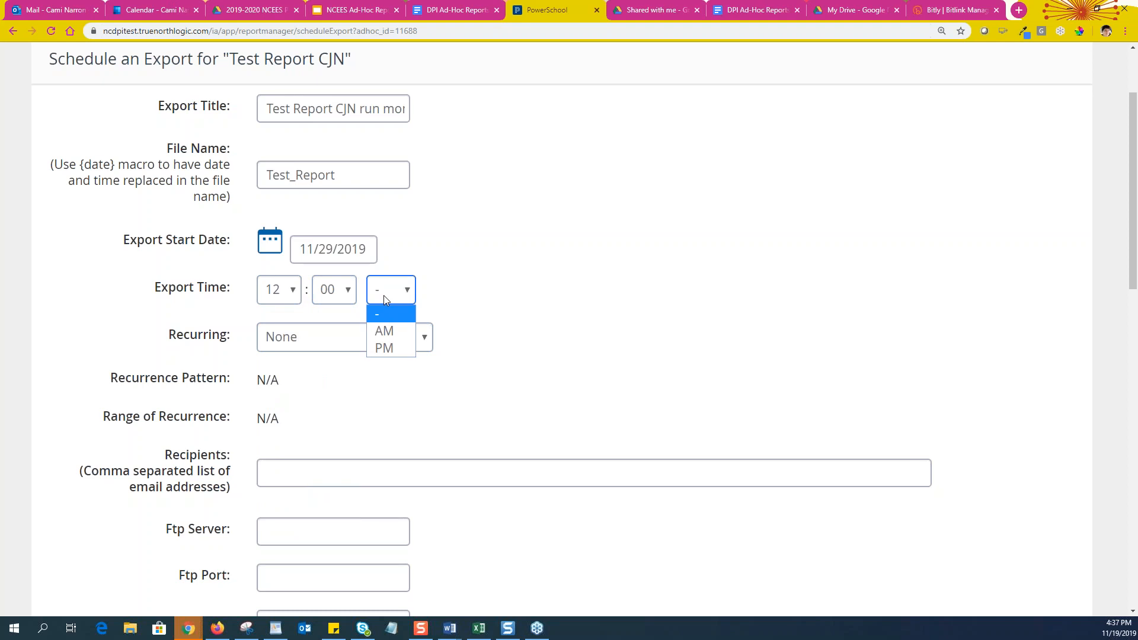
left_click(396, 344)
Make the export recur monthly on day 29 of every 12 months
scroll(400, 291, "down", 1)
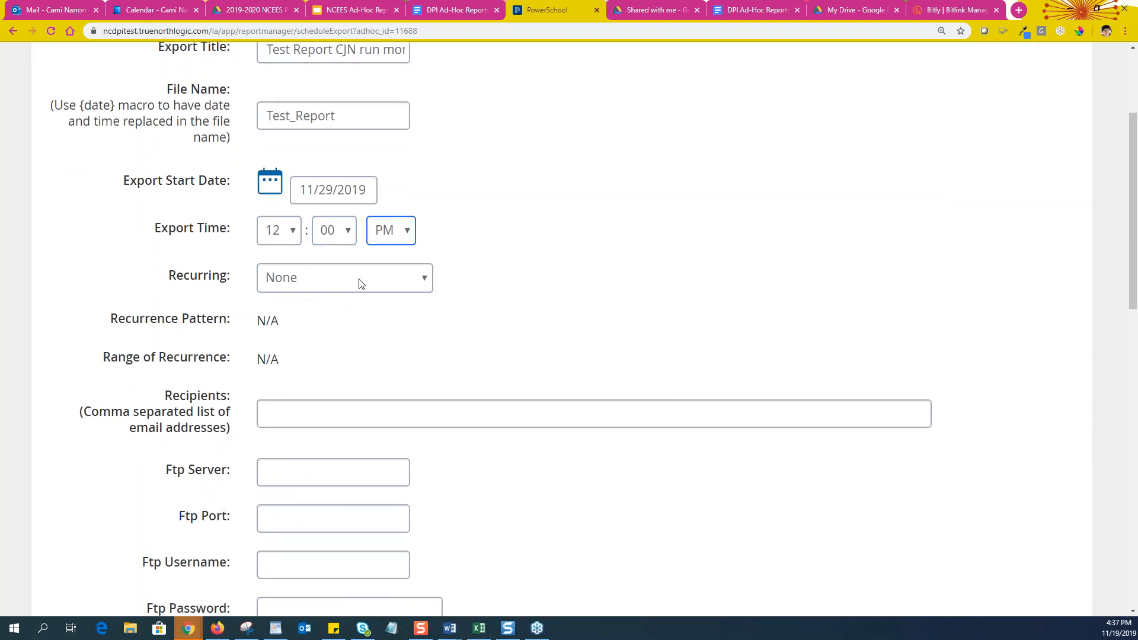
left_click(357, 283)
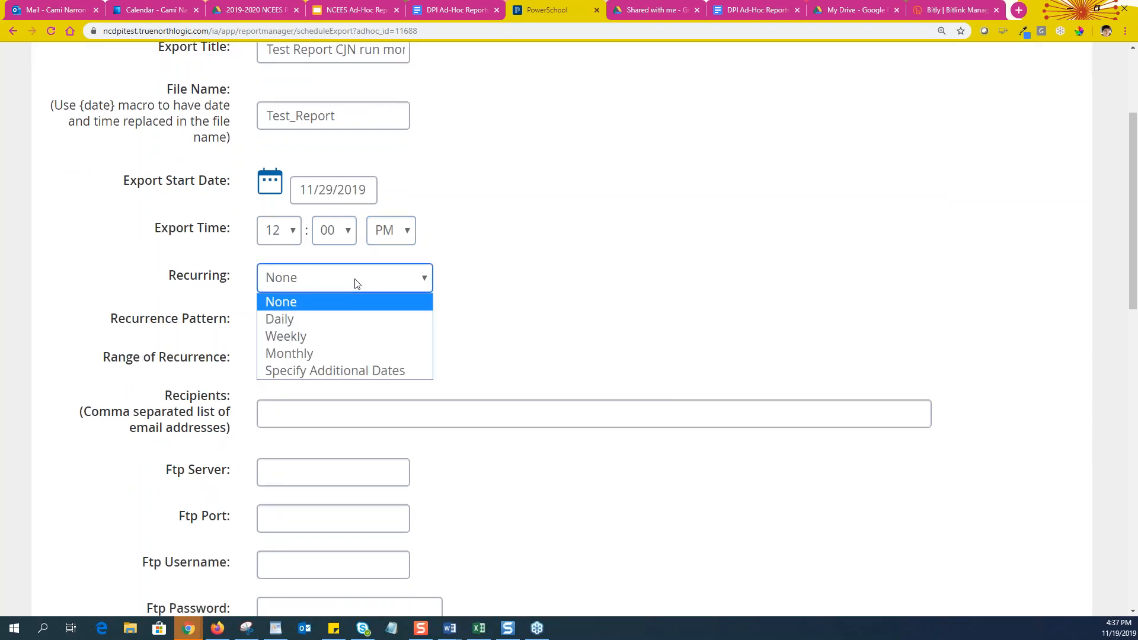
left_click(326, 353)
scroll(486, 307, "down", 2)
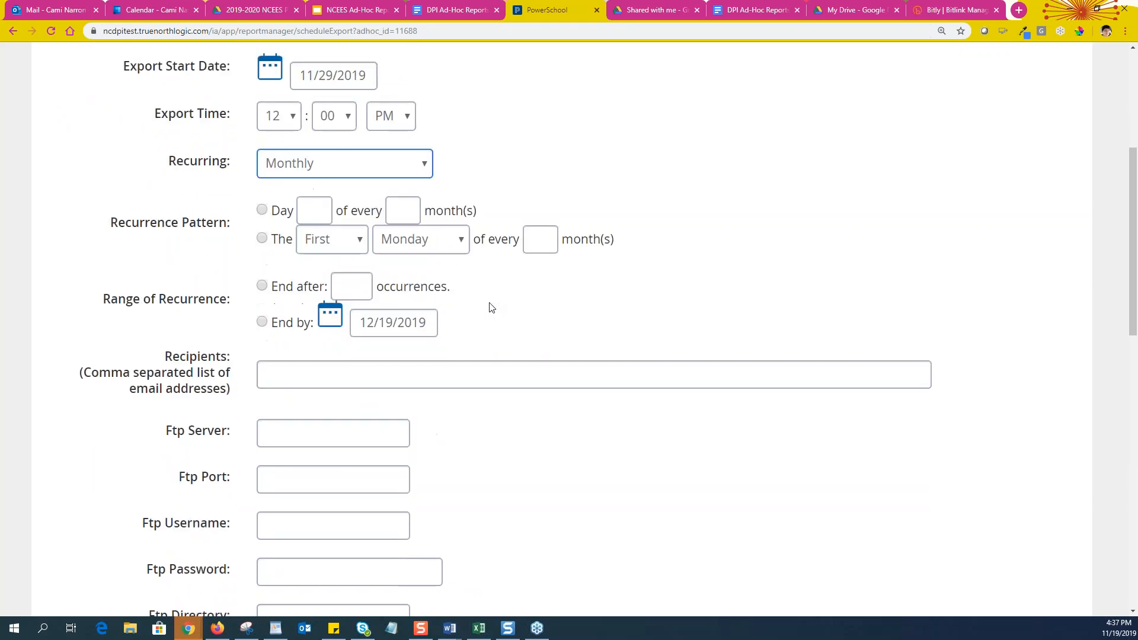
left_click(262, 207)
left_click(315, 206)
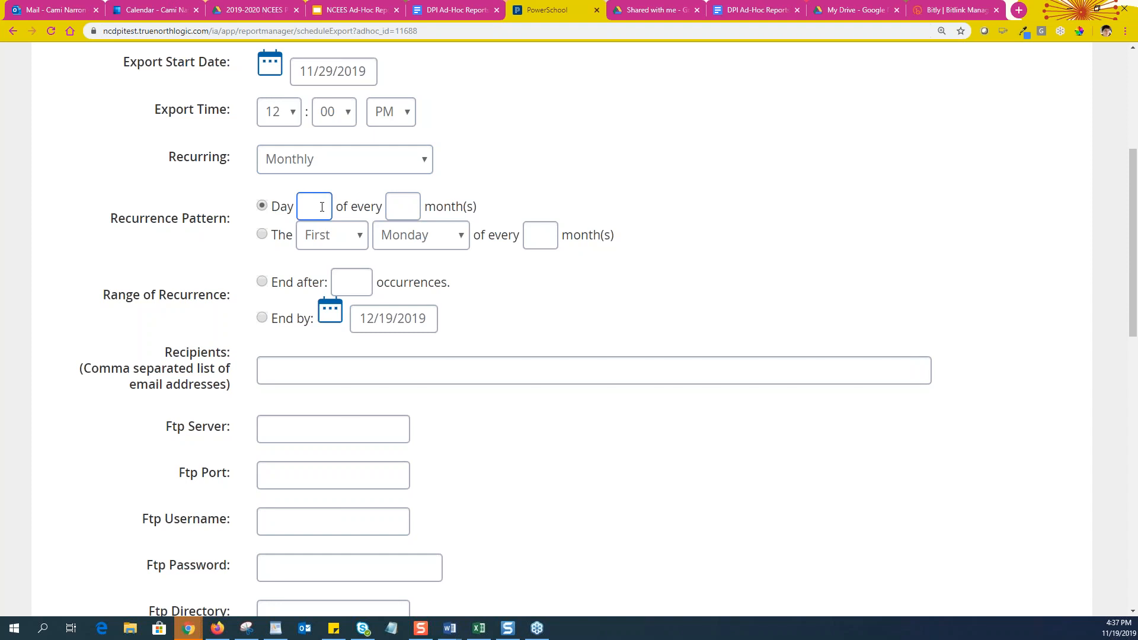
type("29")
left_click(389, 199)
type("12")
left_click(476, 281)
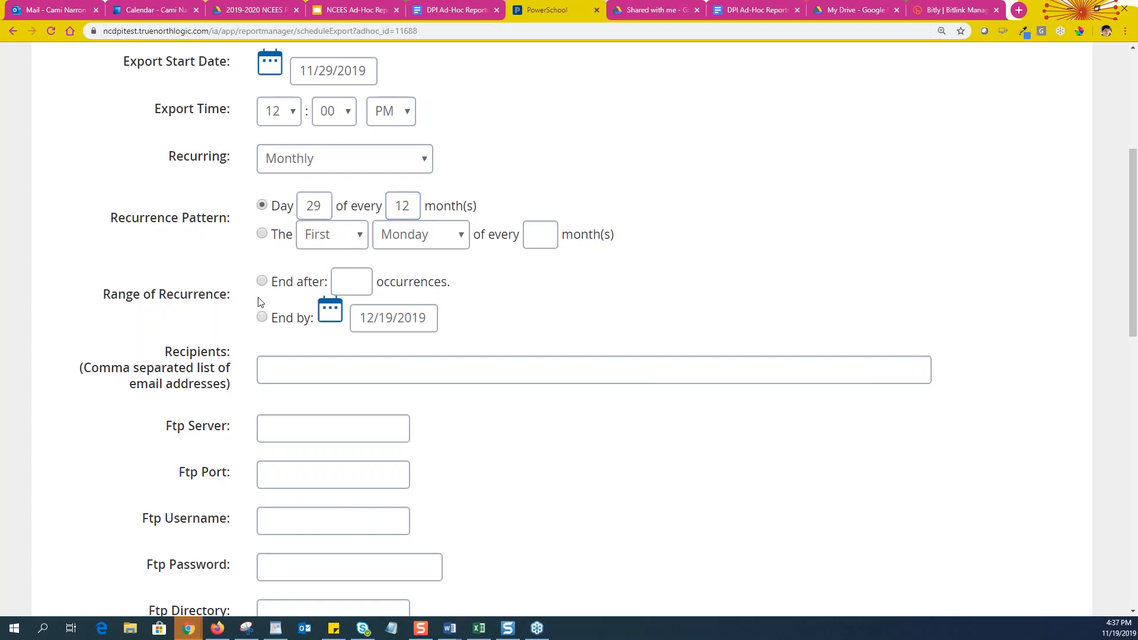
scroll(259, 303, "down", 2)
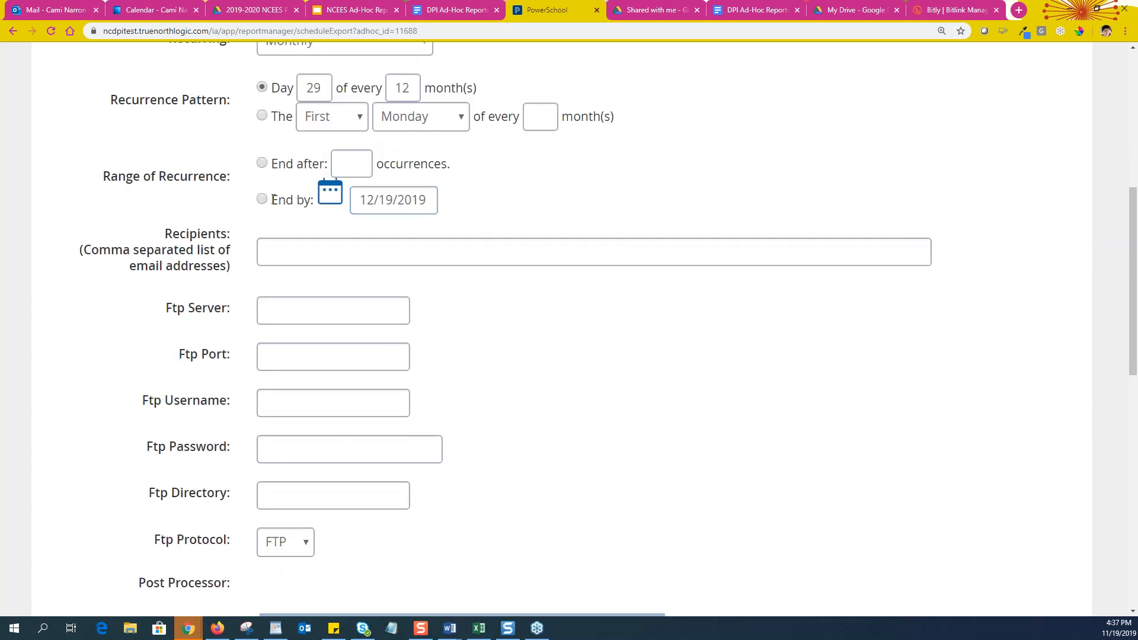
left_click(406, 252)
Add the suggested own e-mail address as recipient, followed by a comma
left_click(298, 252)
left_click(298, 252)
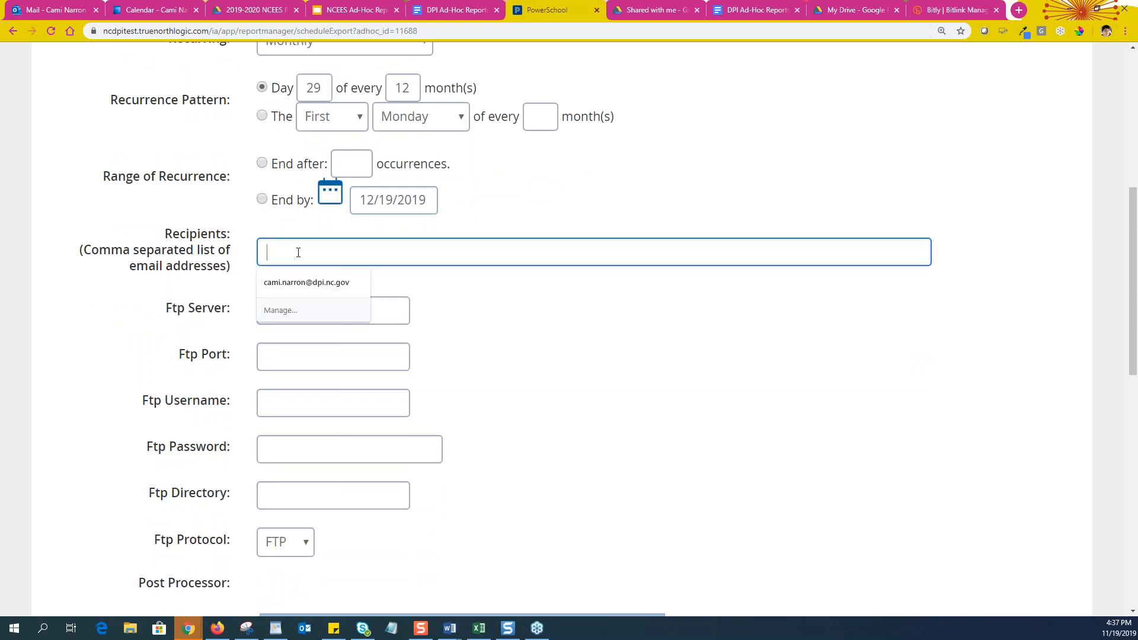
left_click(298, 282)
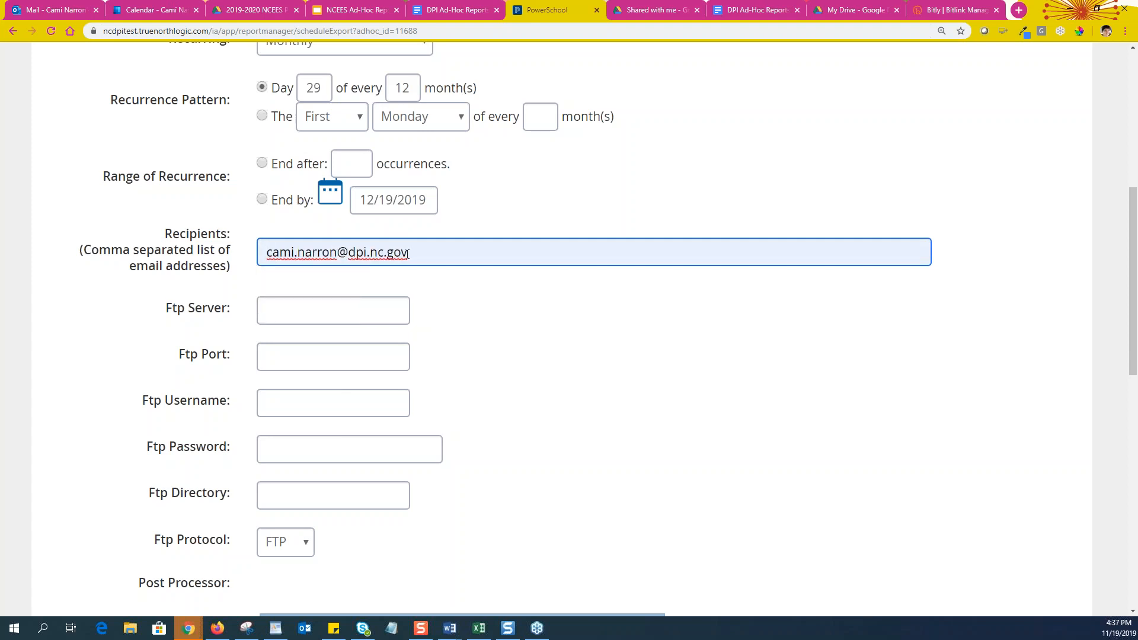
type(",")
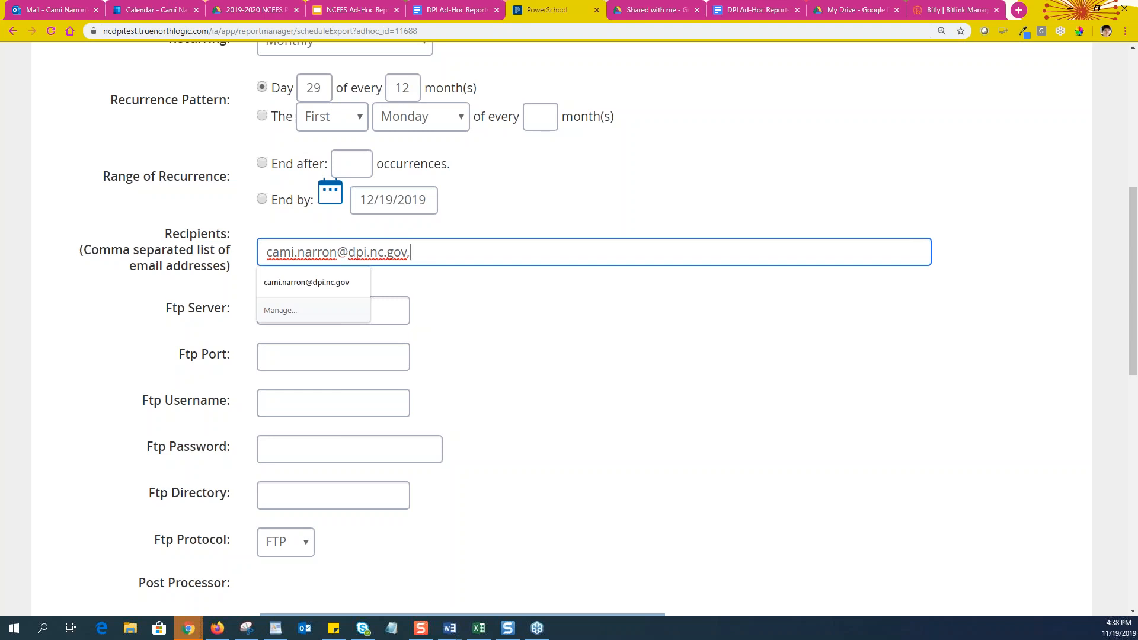
left_click(200, 334)
Leave the Ftp Server and Ftp Directory blank and drag the Plan column in Column Order
left_click(165, 308)
left_click_drag(165, 308, 298, 317)
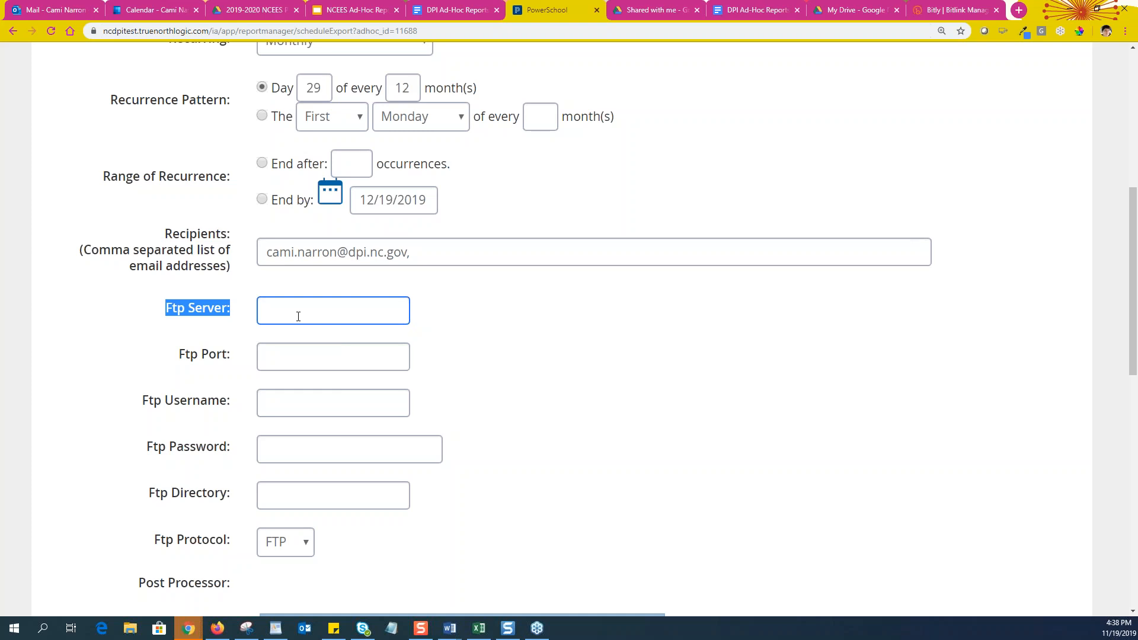
left_click(563, 470)
scroll(564, 470, "down", 1)
left_click(193, 438)
left_click(204, 475)
scroll(204, 471, "down", 5)
scroll(229, 376, "down", 2)
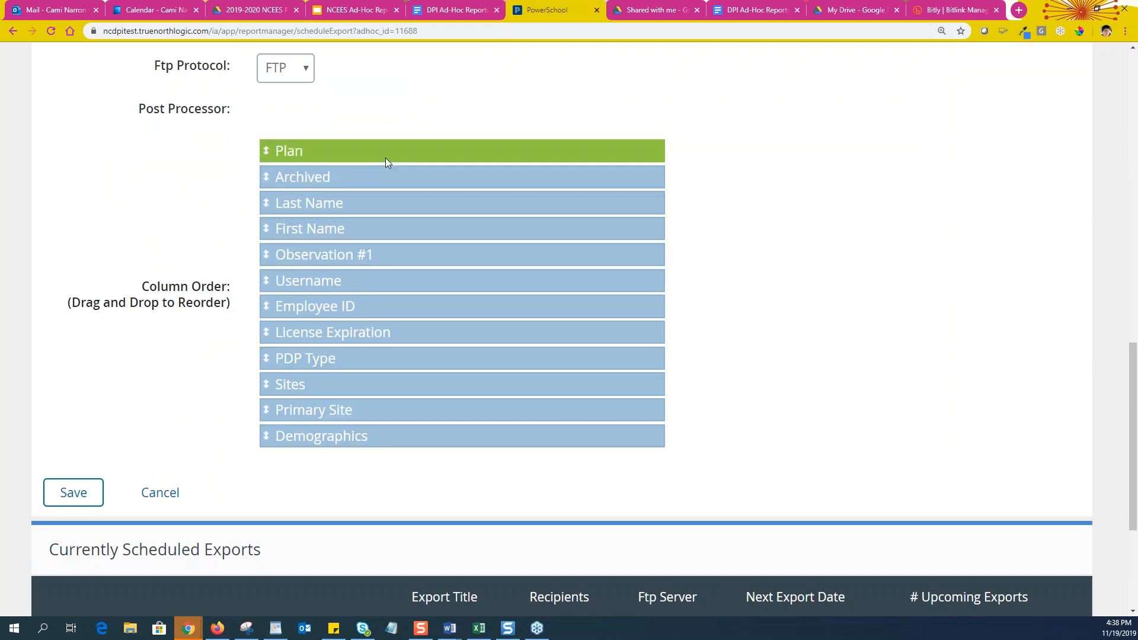
left_click_drag(385, 157, 419, 140)
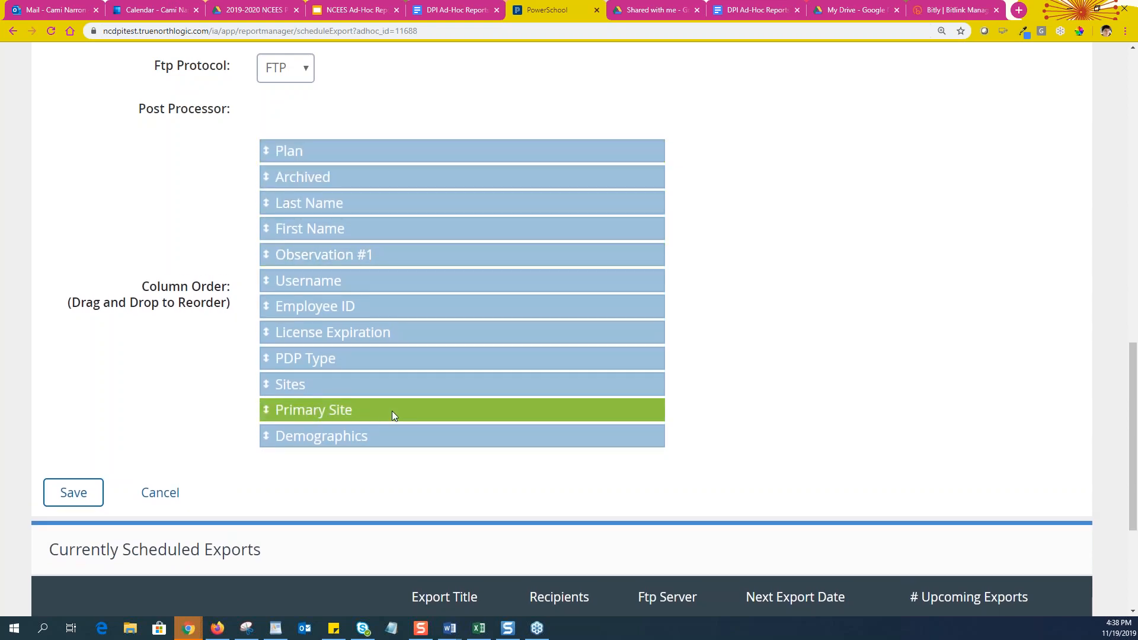
scroll(382, 418, "down", 2)
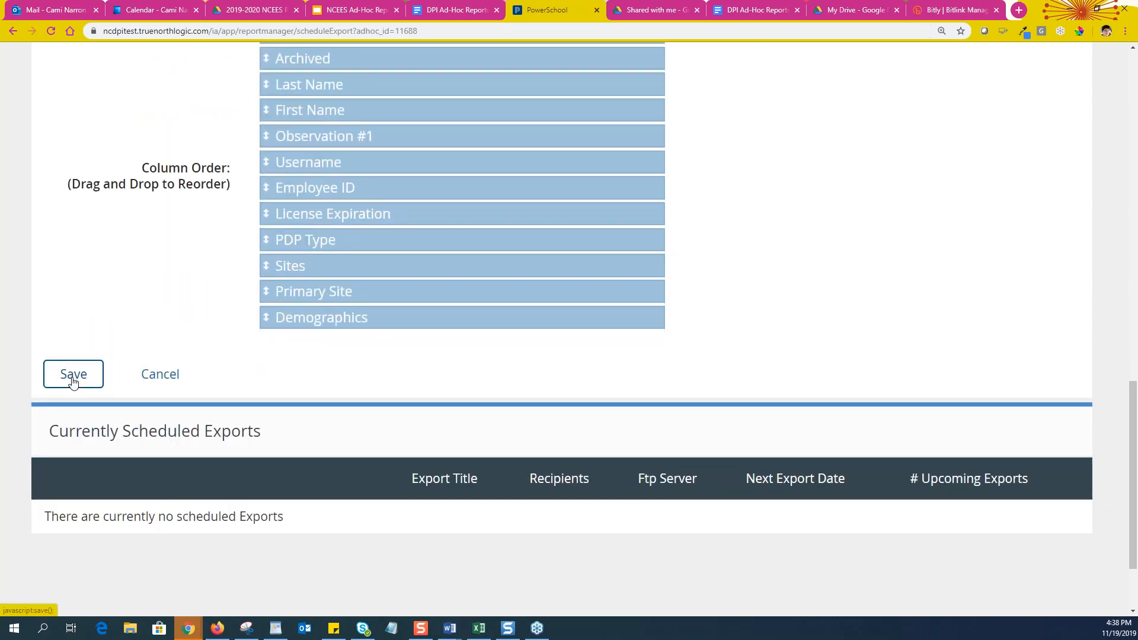
Try saving the export and dismiss the recurrence option error
left_click(73, 380)
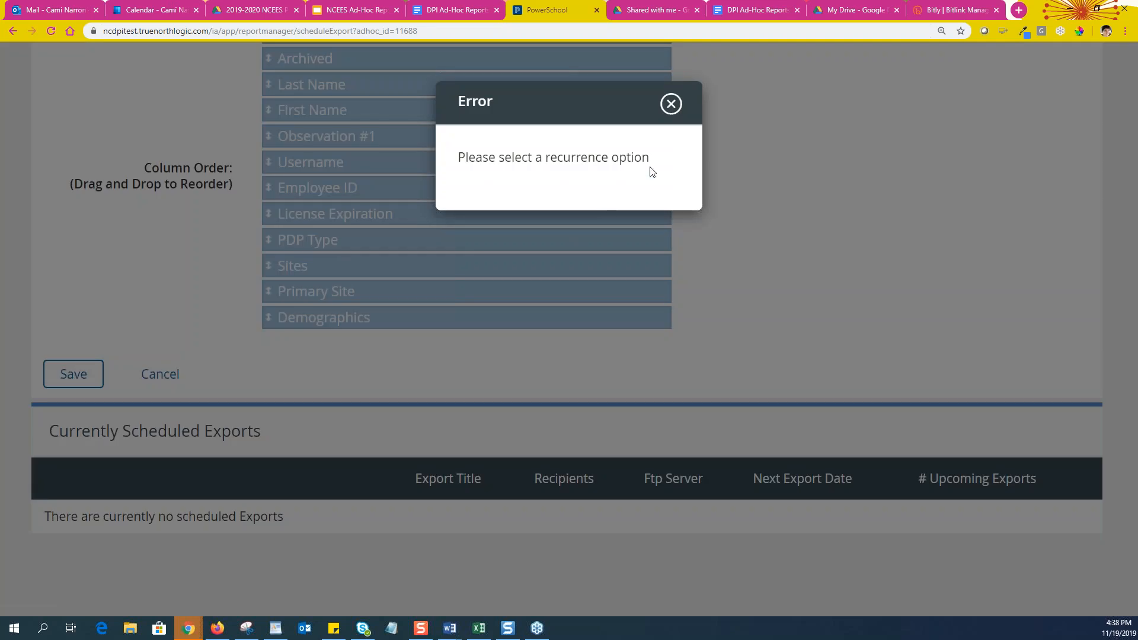
left_click(689, 112)
scroll(729, 318, "up", 4)
scroll(722, 324, "up", 8)
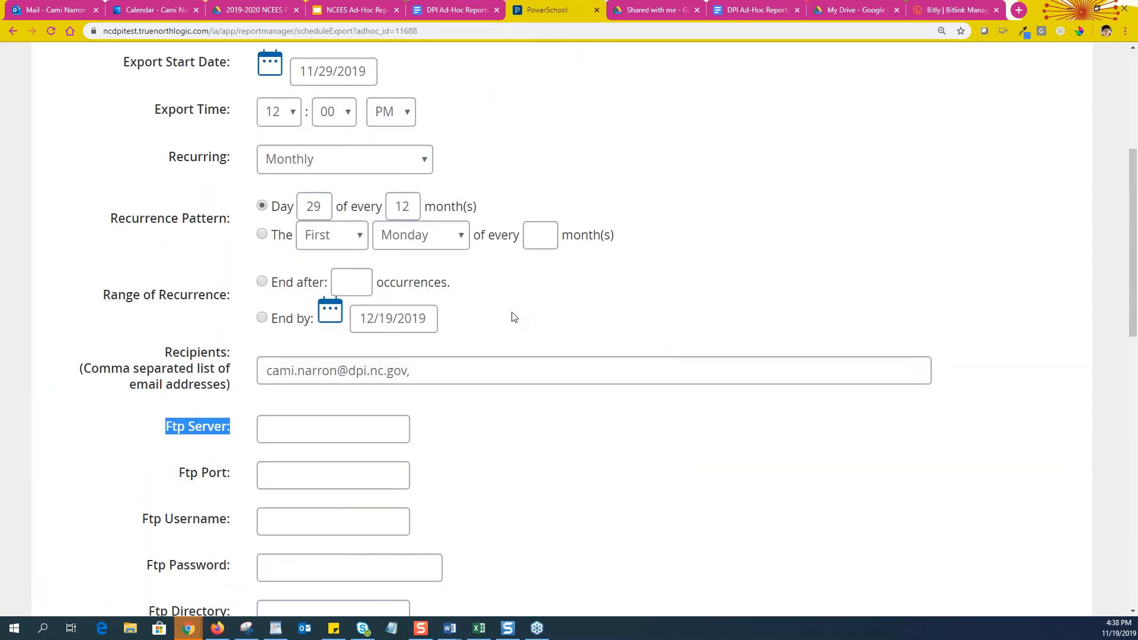
scroll(317, 299, "up", 5)
scroll(249, 285, "down", 6)
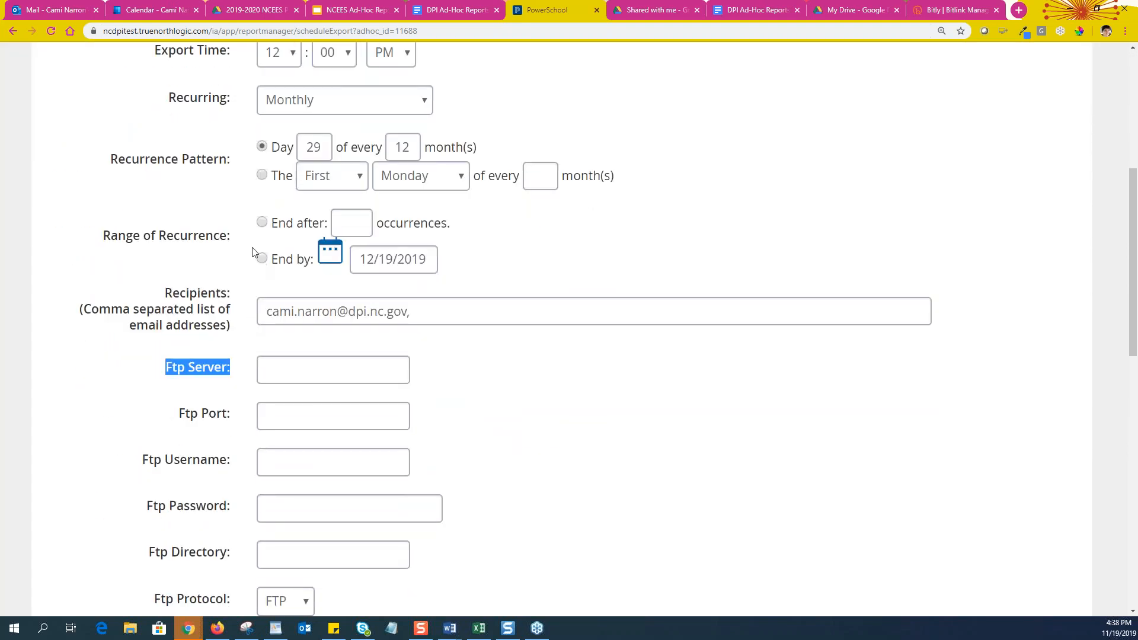
Set the recurrence to end after 12 occurrences and save the export again
left_click(263, 224)
left_click(336, 229)
type("12")
scroll(547, 411, "down", 5)
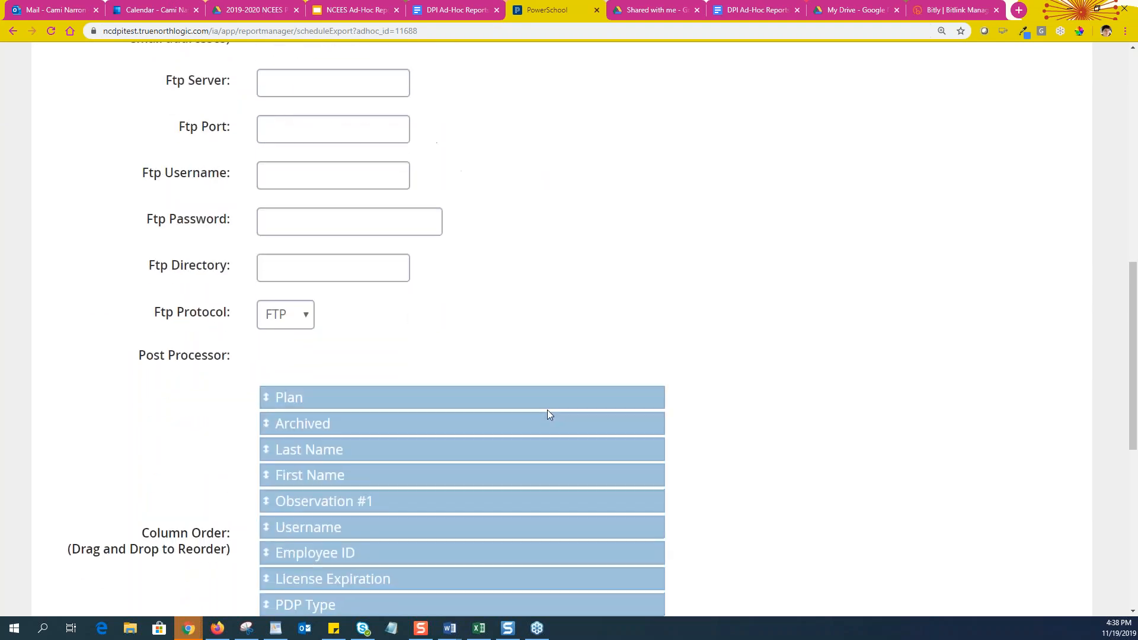
scroll(546, 410, "down", 8)
left_click(80, 261)
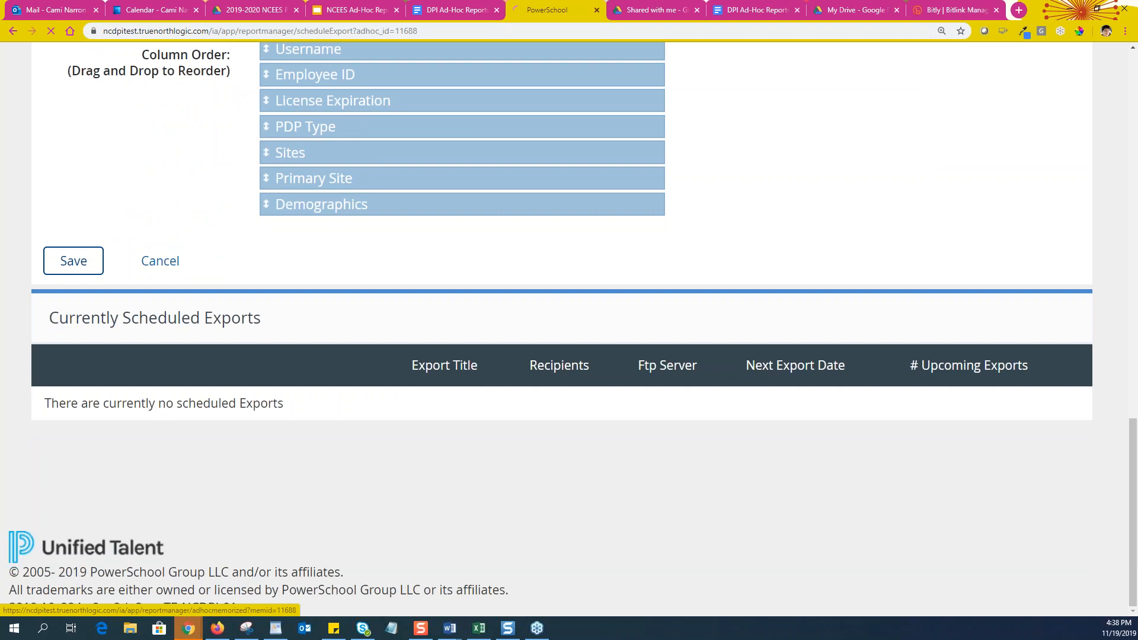
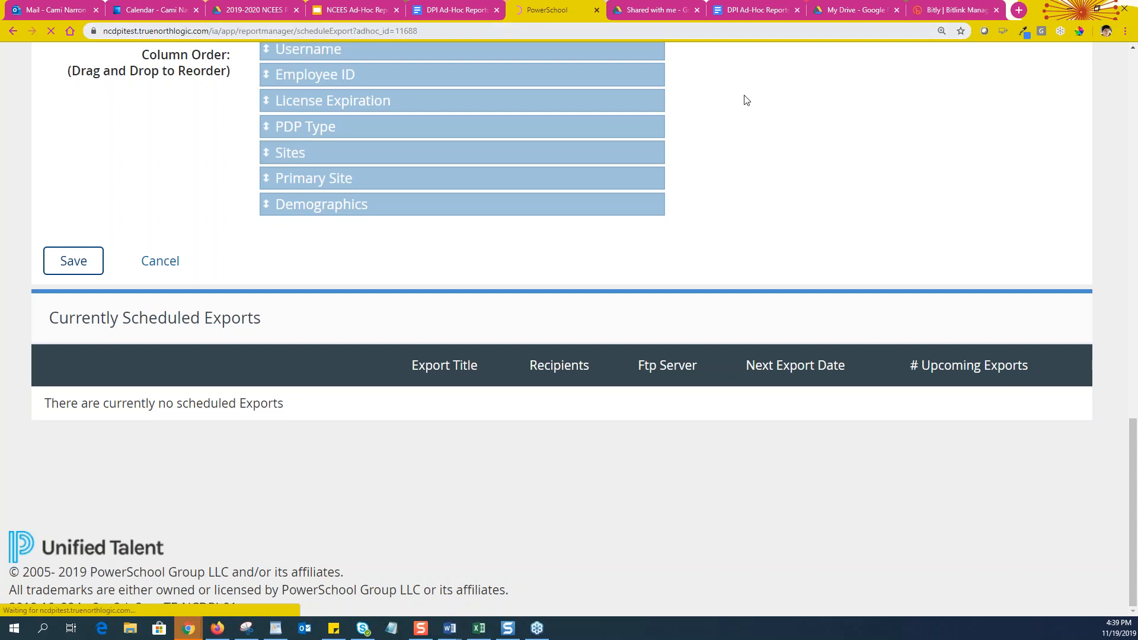
Stop the page from loading and return to the Test Report CJN details page
scroll(784, 257, "up", 14)
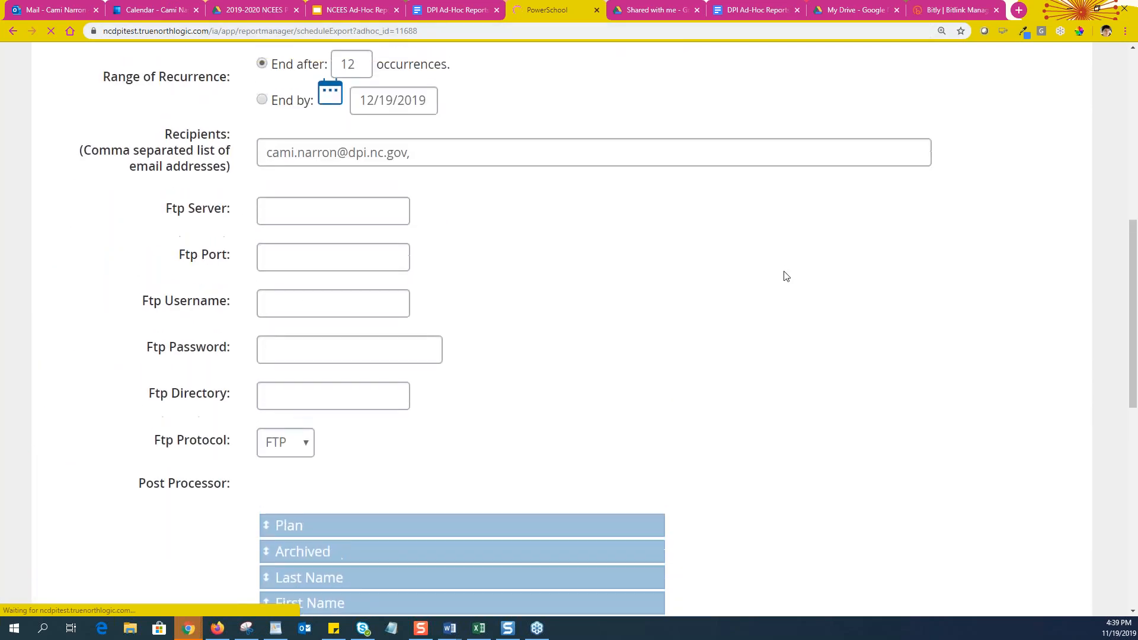
scroll(786, 276, "up", 4)
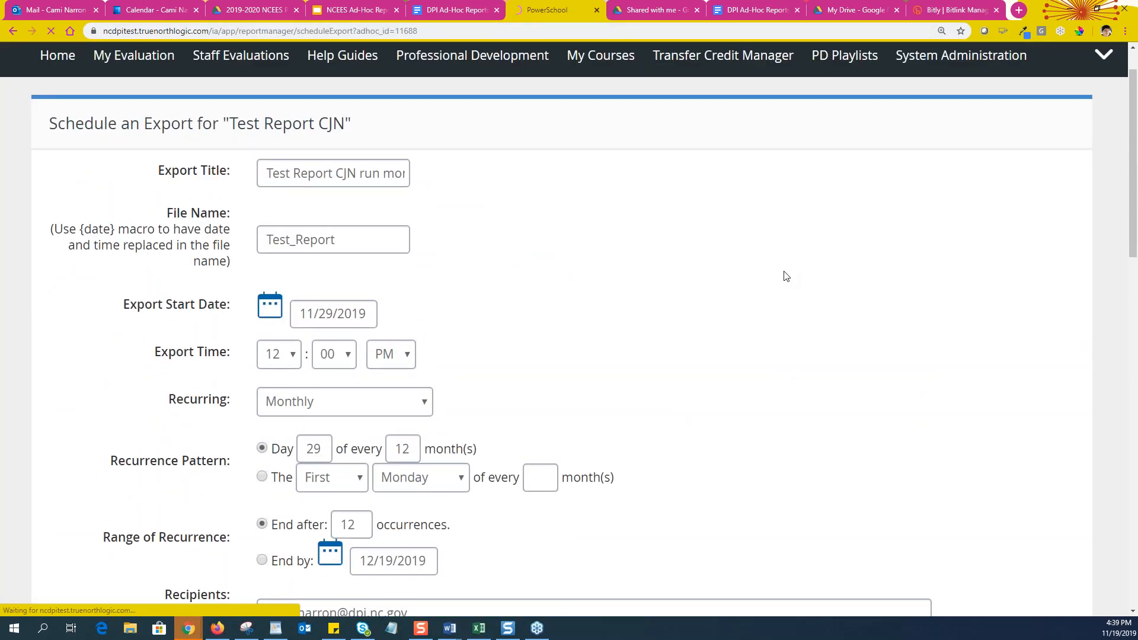
scroll(786, 276, "down", 15)
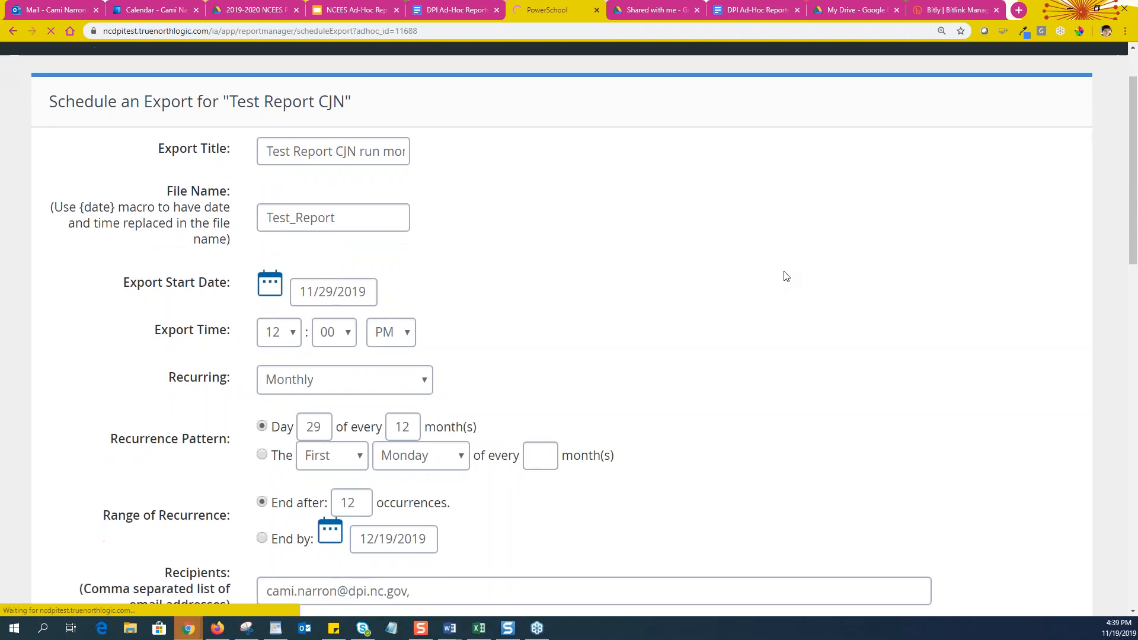
scroll(786, 277, "up", 9)
scroll(786, 277, "up", 5)
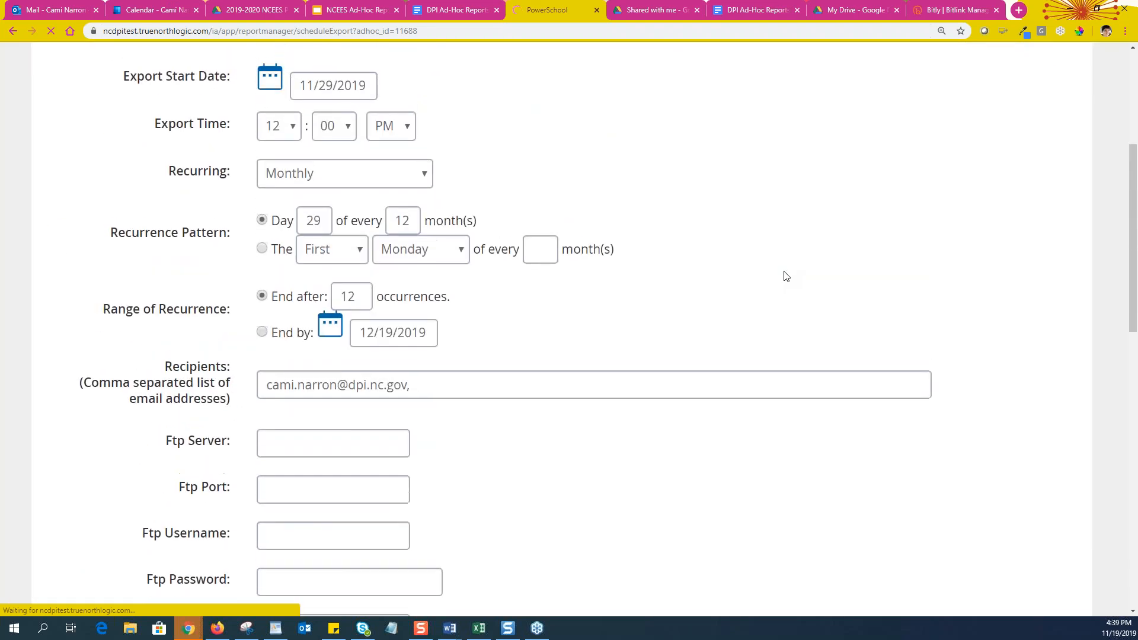
left_click(49, 31)
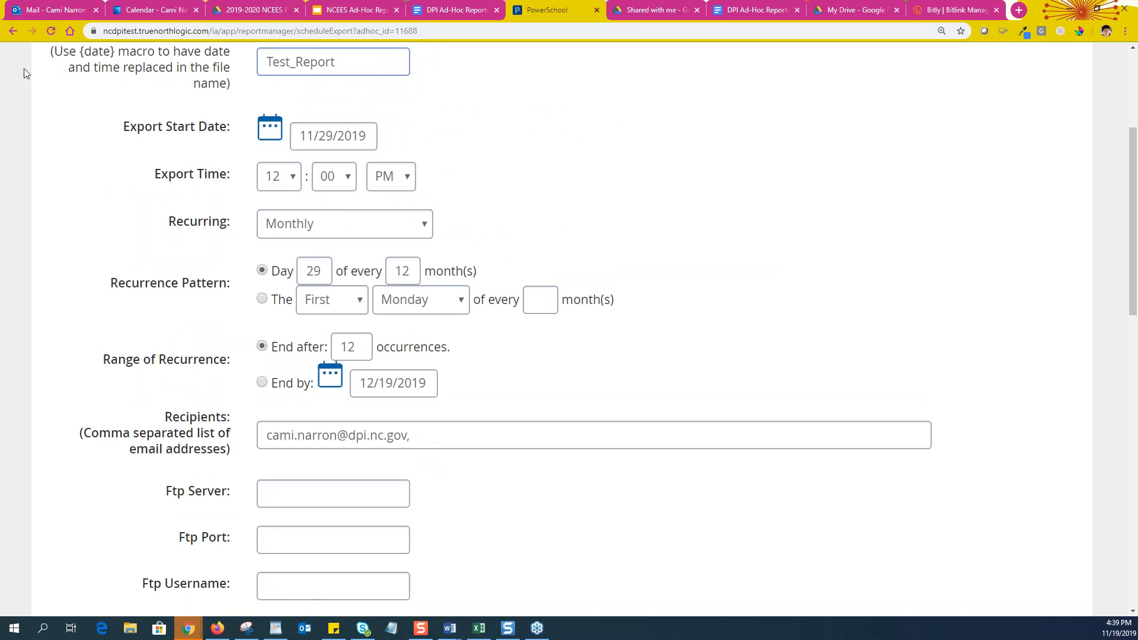
scroll(385, 329, "up", 4)
scroll(385, 330, "down", 1)
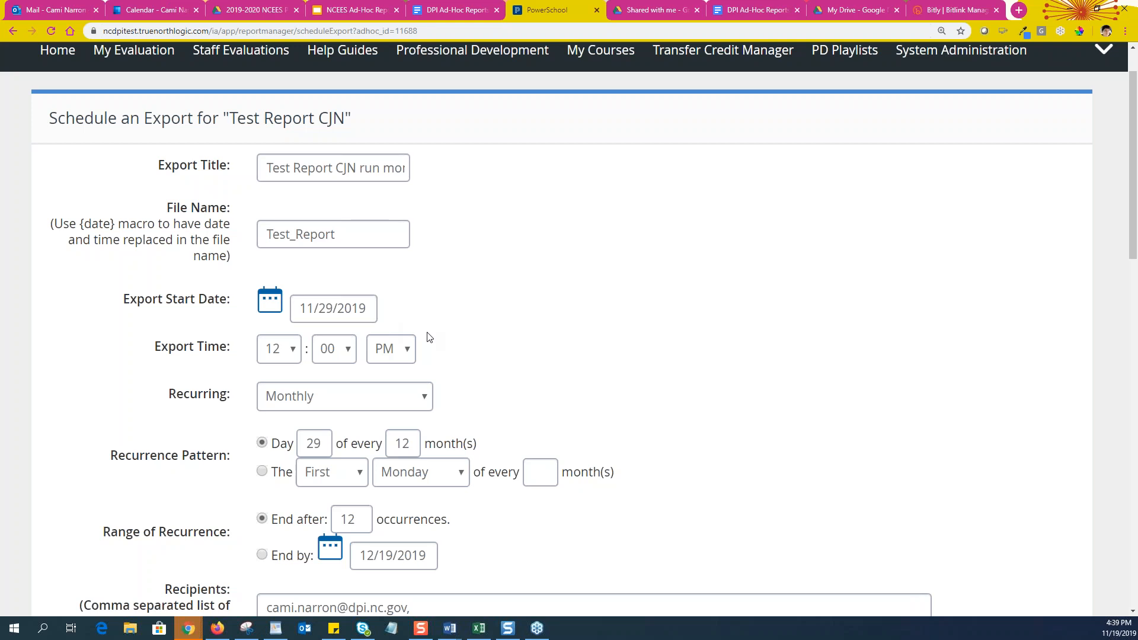
scroll(280, 263, "up", 1)
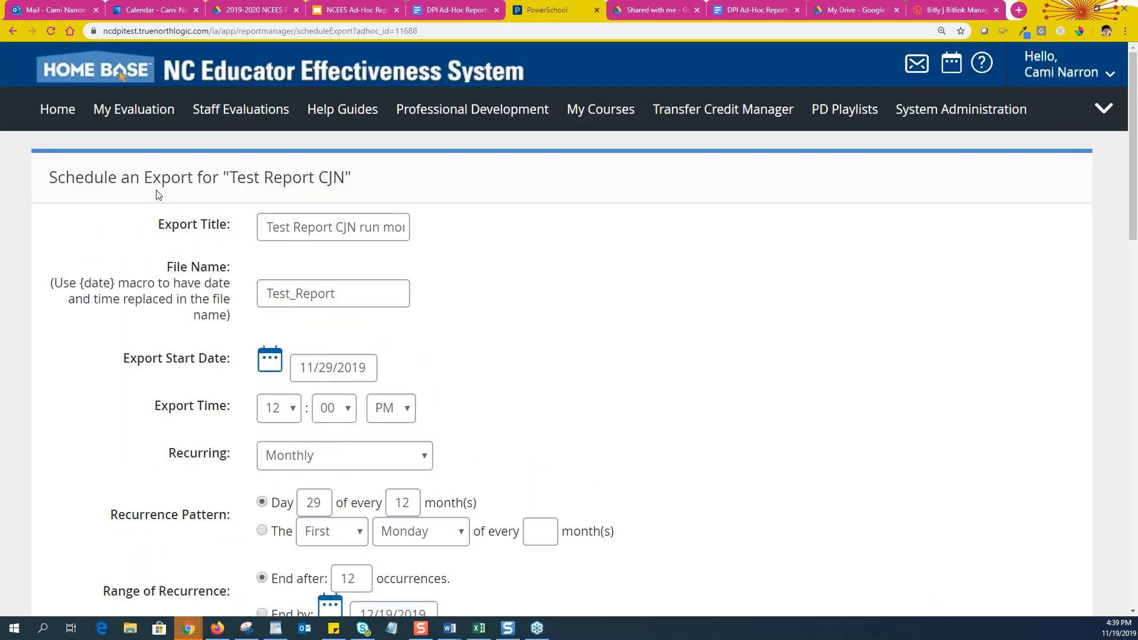
left_click(14, 30)
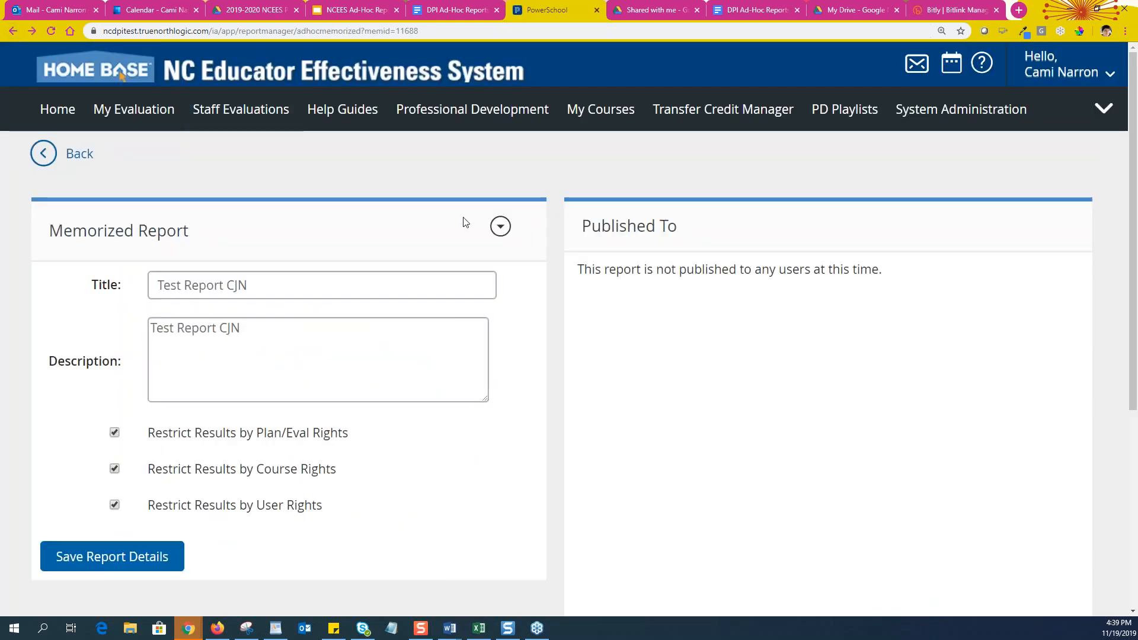
Open the report's actions menu, close it unused, and scroll to the Published To buttons
scroll(471, 379, "down", 1)
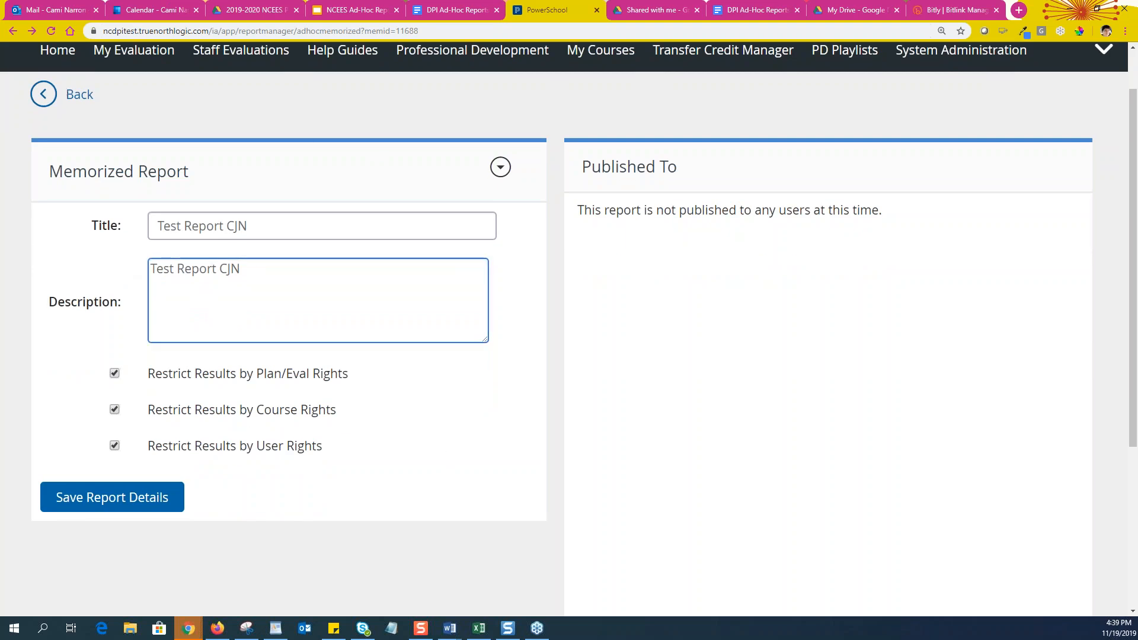
left_click(500, 167)
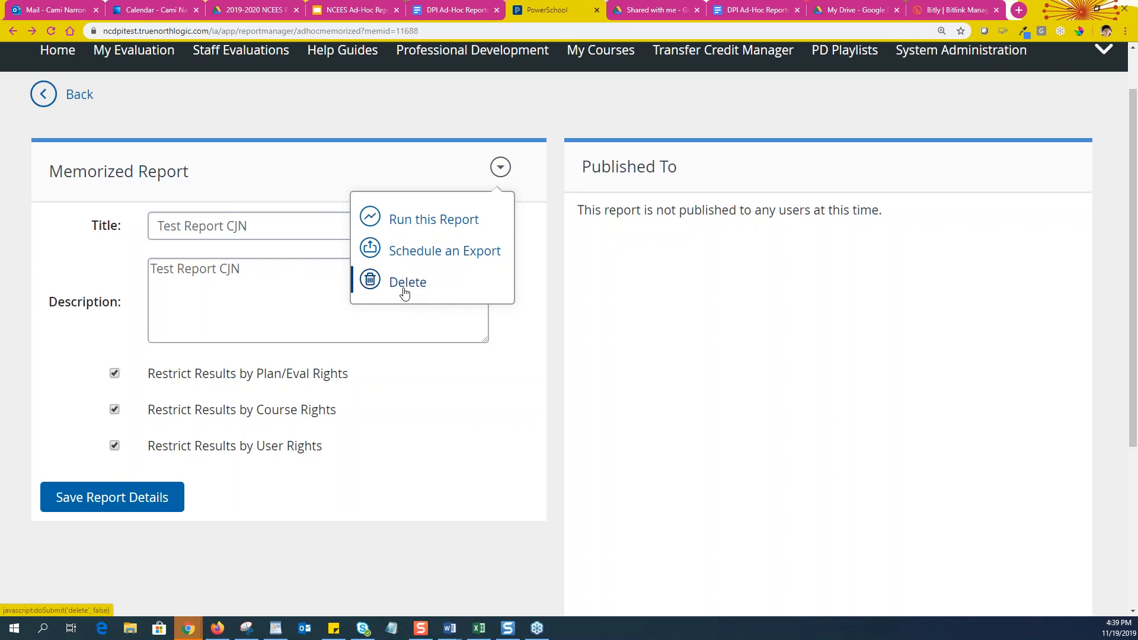
left_click(496, 451)
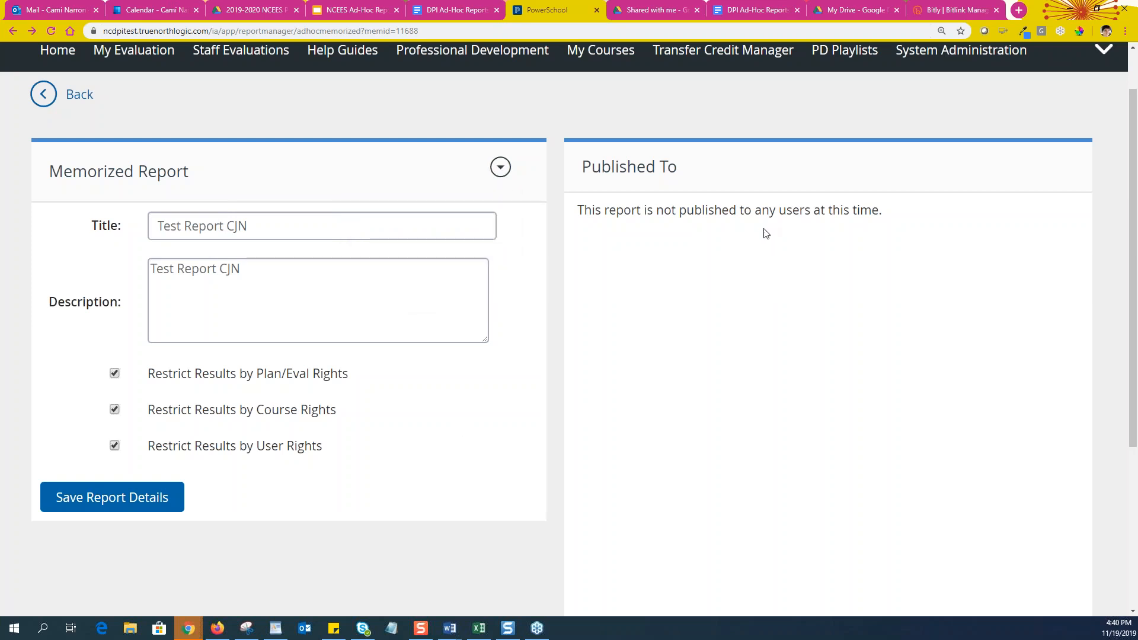
scroll(765, 233, "down", 2)
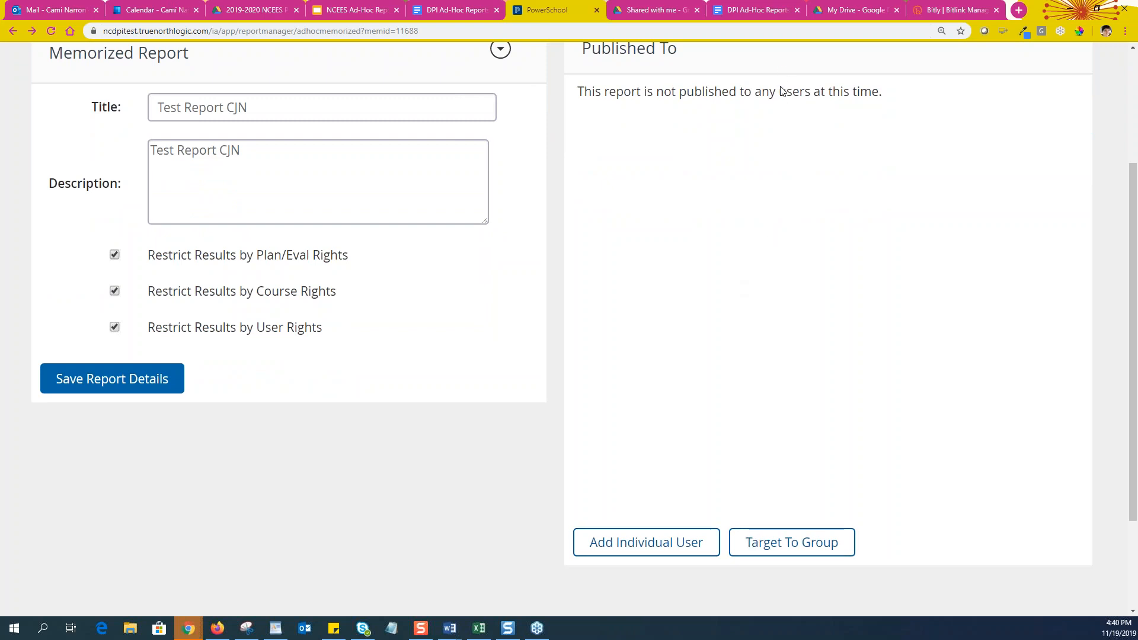
scroll(747, 536, "down", 2)
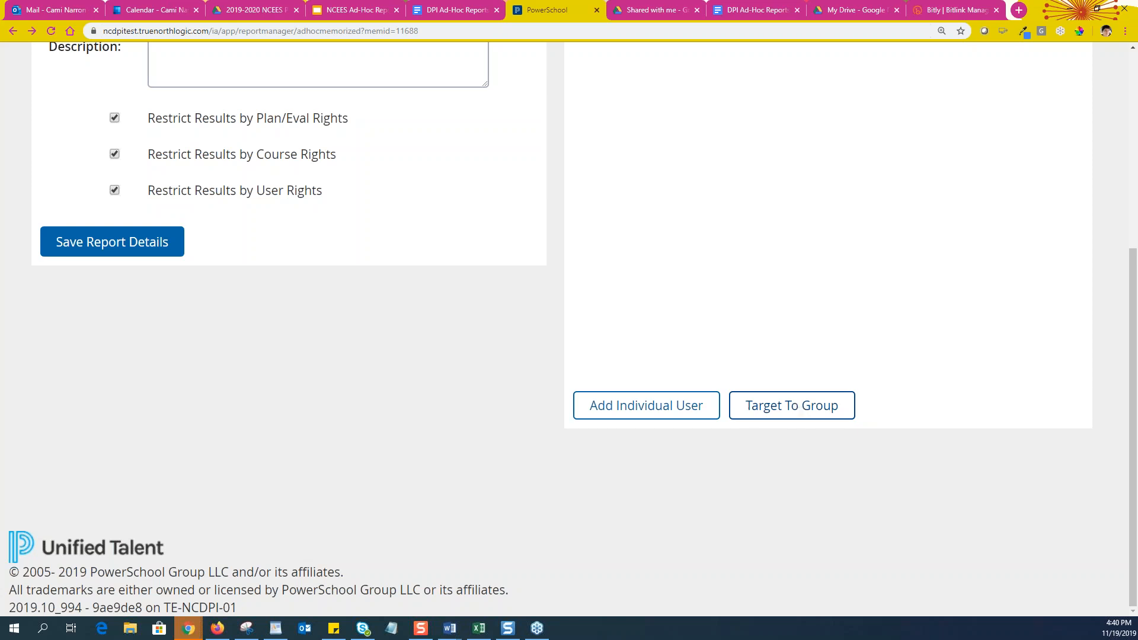
Search for an individual user to publish to by their last and first name
left_click(668, 408)
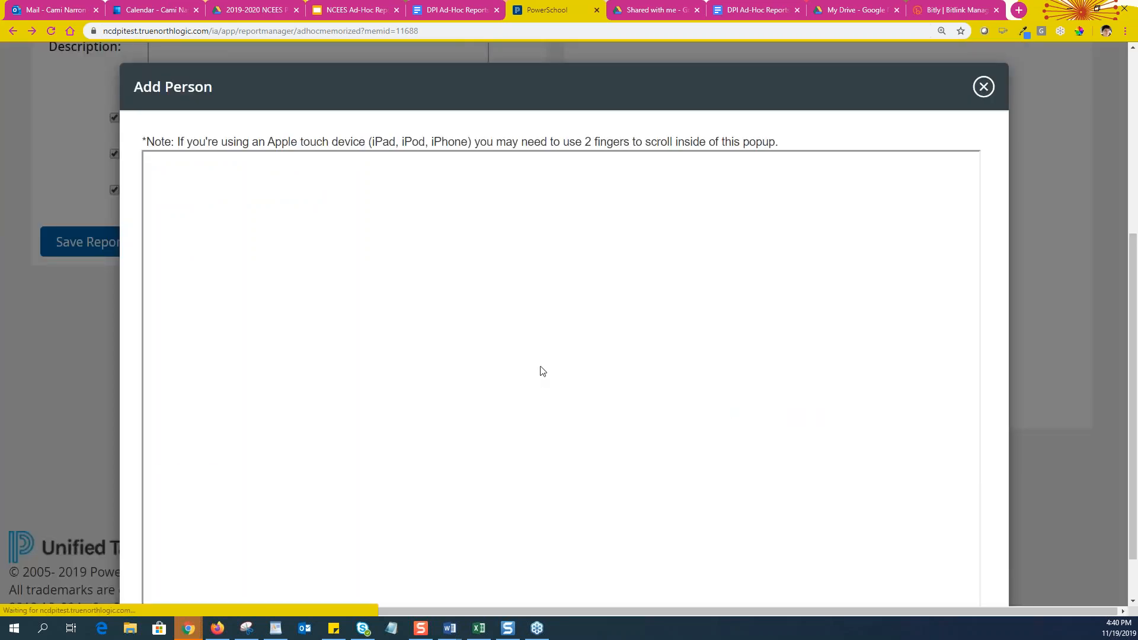
left_click(578, 258)
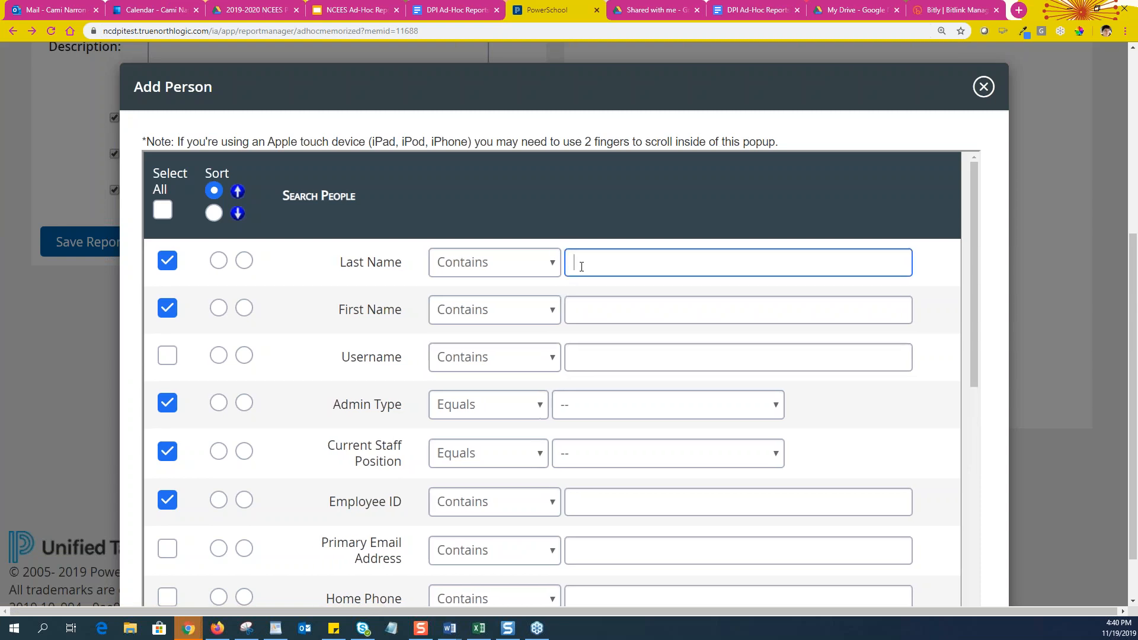
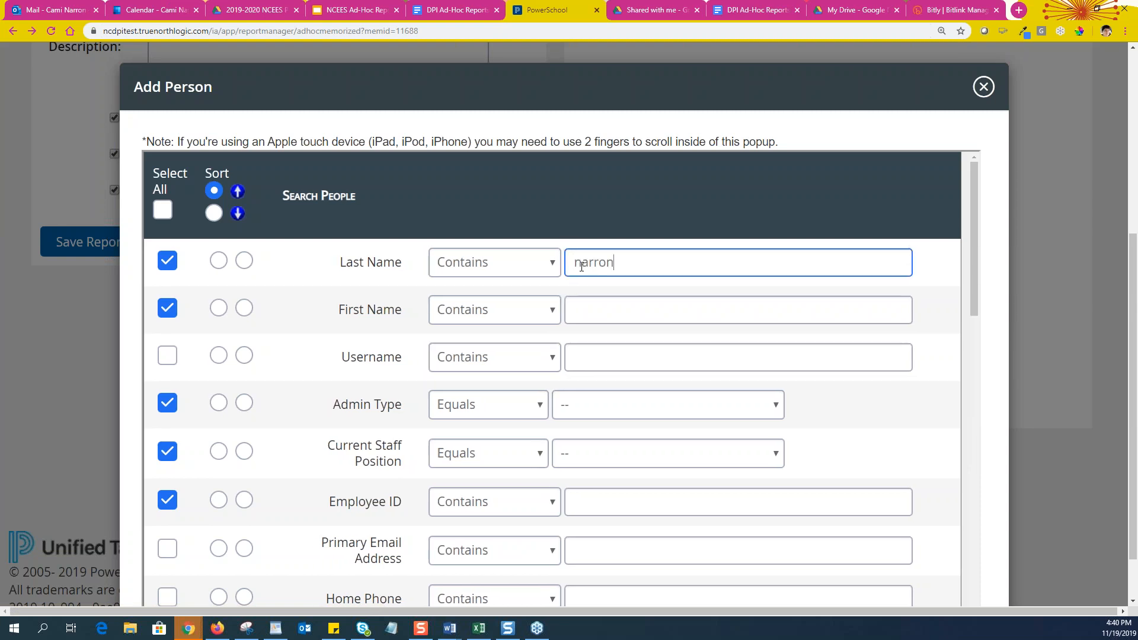
left_click(609, 310)
type("cami")
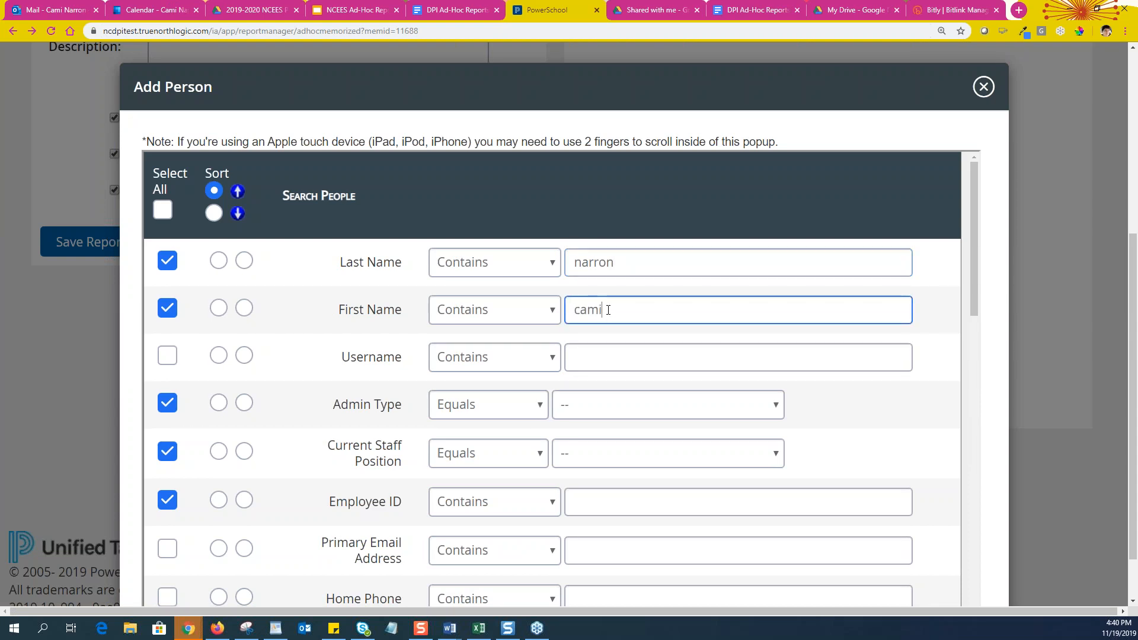
scroll(444, 399, "down", 10)
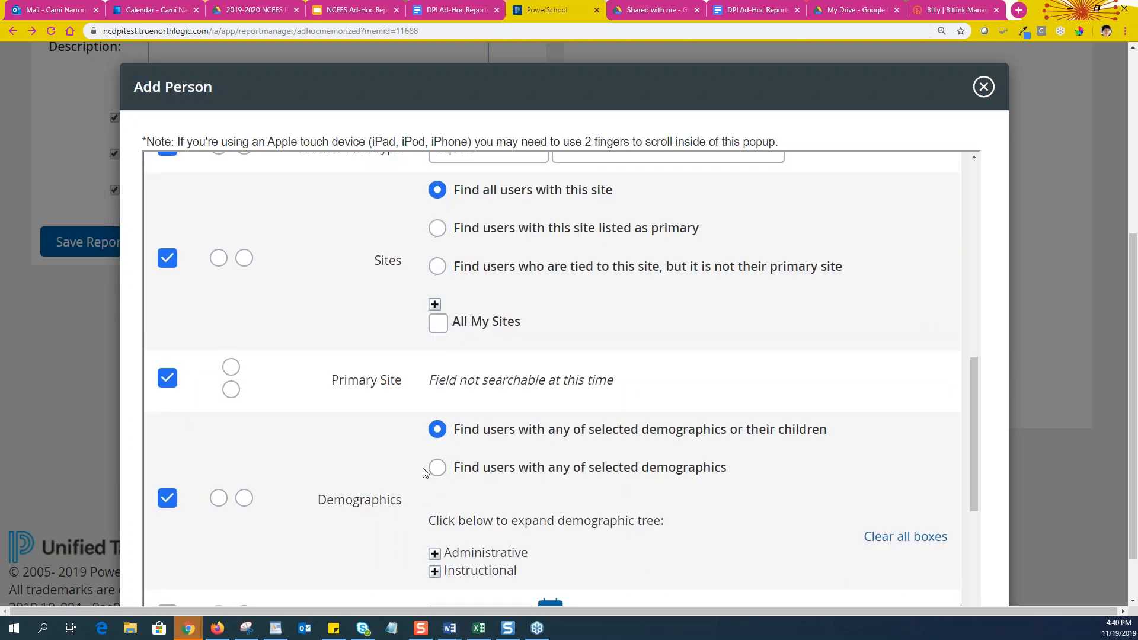
scroll(425, 472, "down", 5)
scroll(301, 486, "down", 1)
left_click(293, 515)
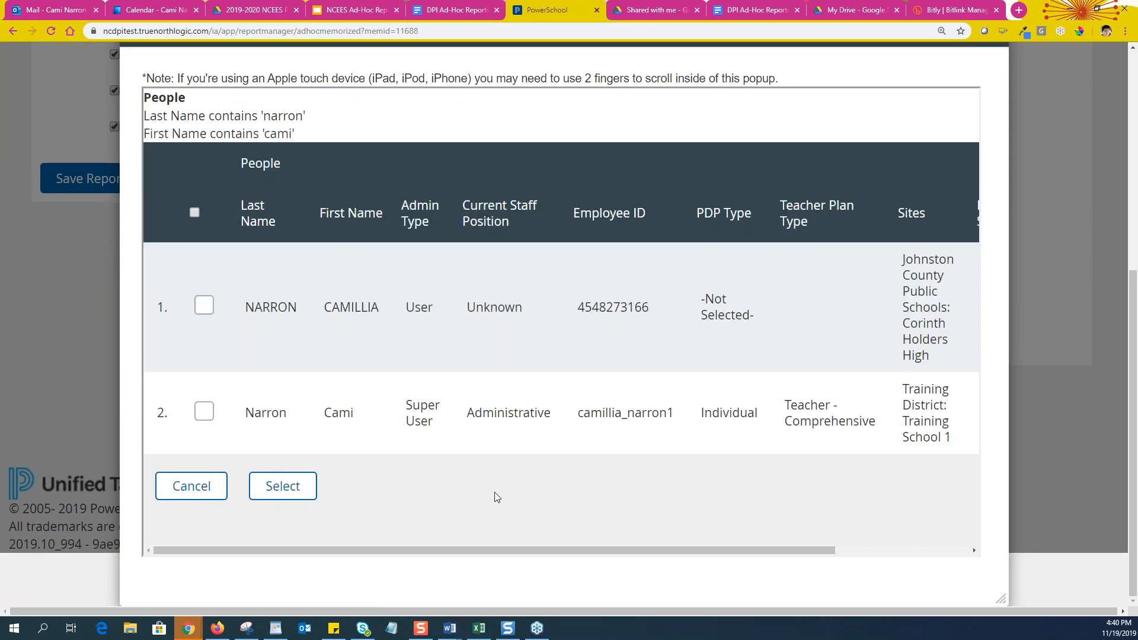
Select the second matching user at Training School 1 and finish adding them as a recipient
left_click(207, 412)
left_click(284, 493)
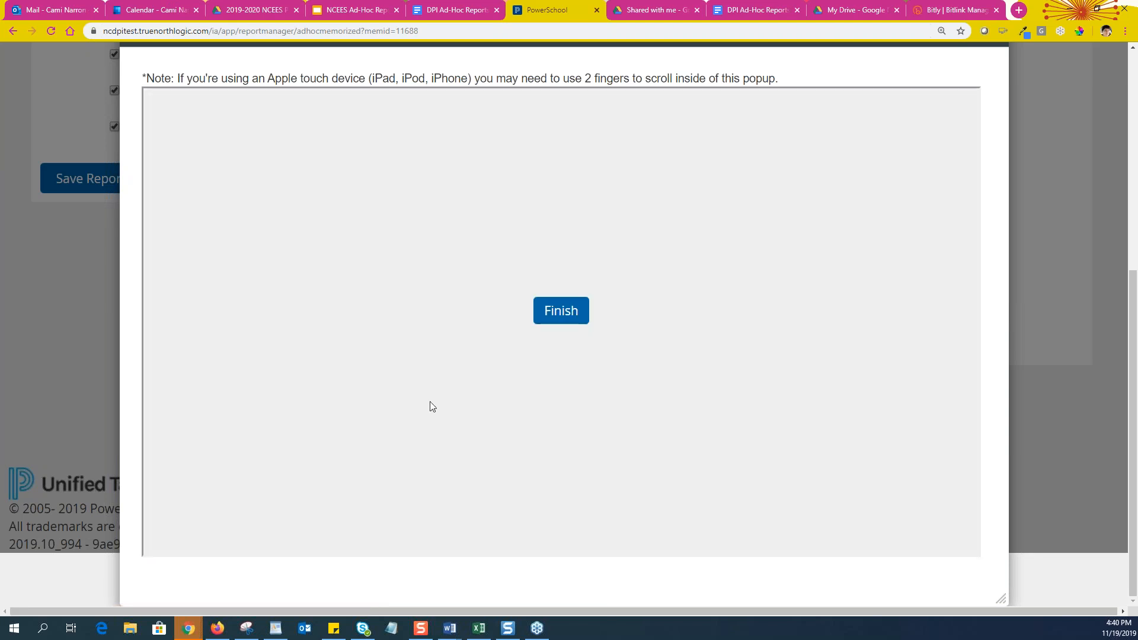
left_click(576, 321)
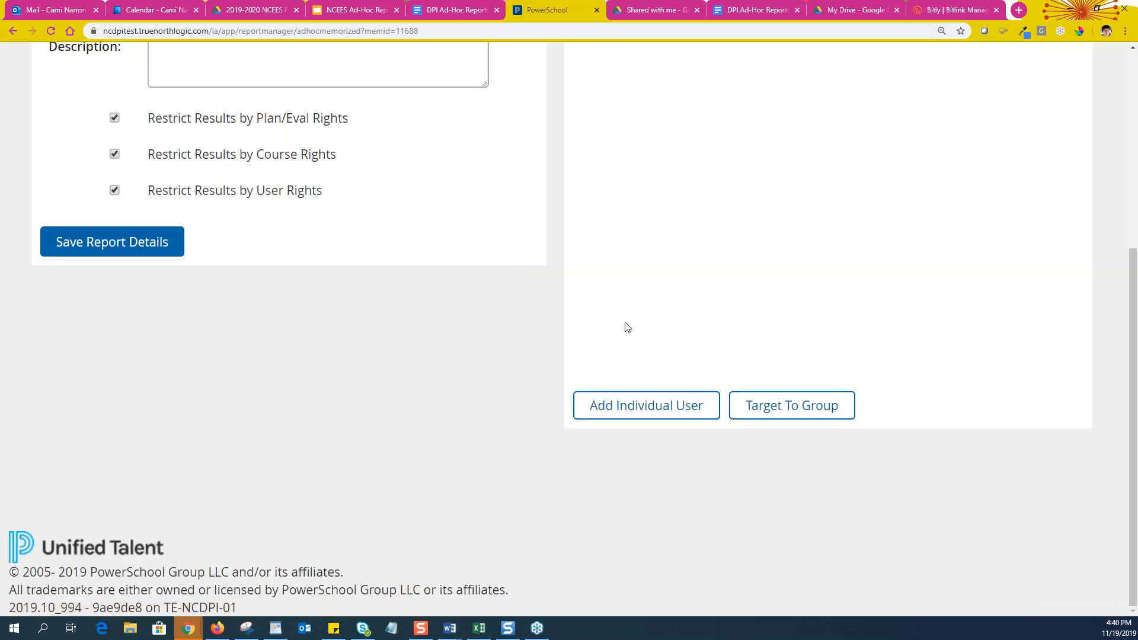
scroll(771, 323, "up", 4)
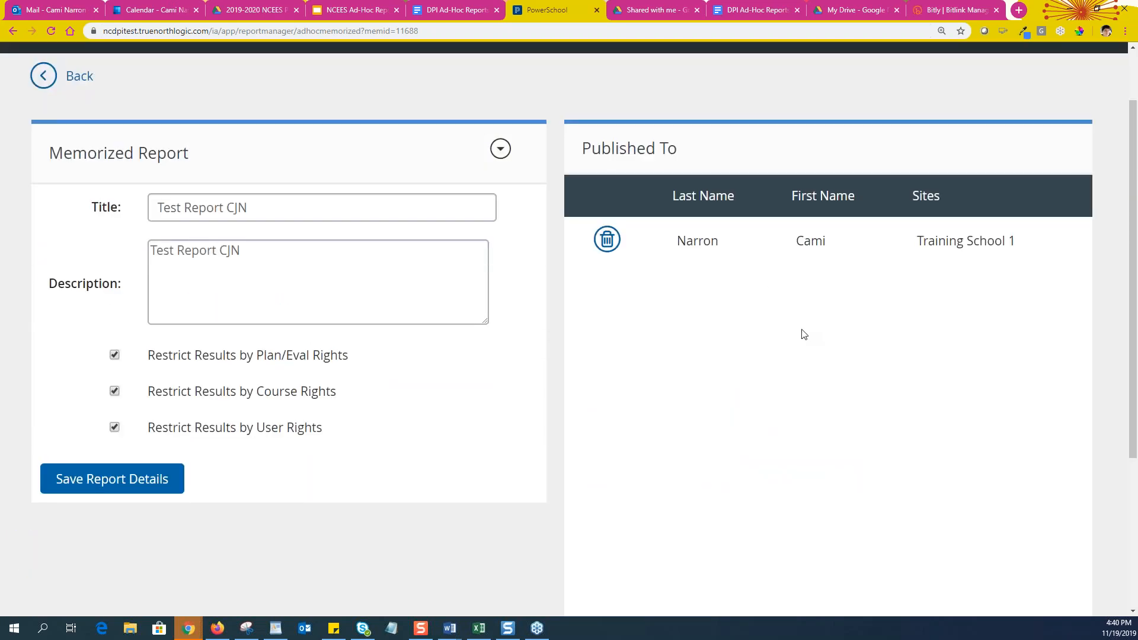
scroll(792, 379, "down", 2)
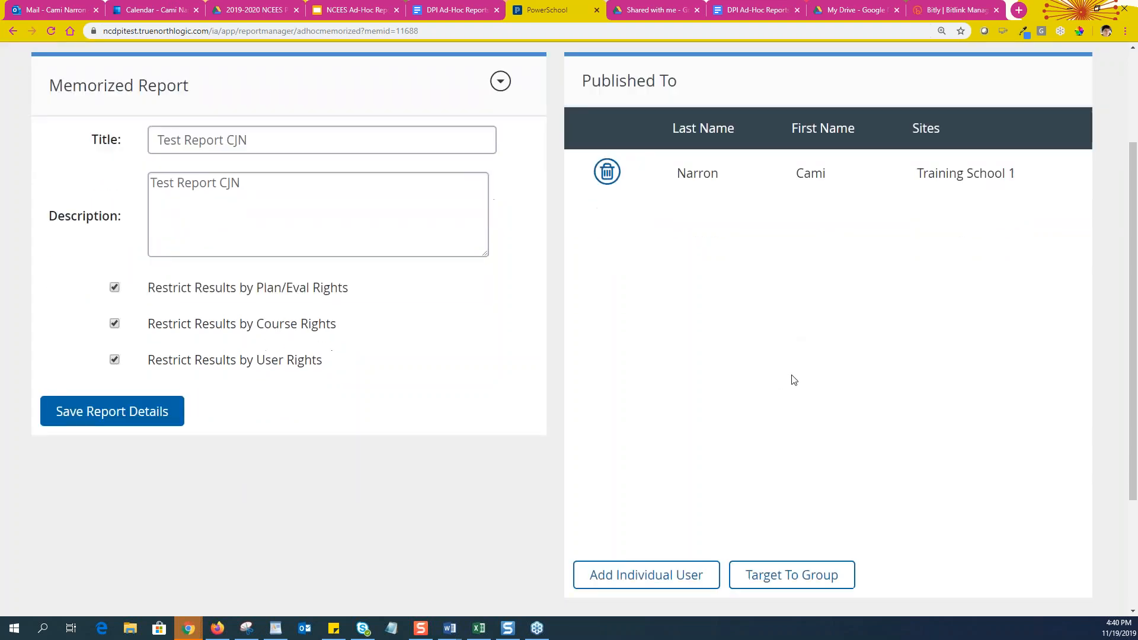
scroll(794, 380, "down", 1)
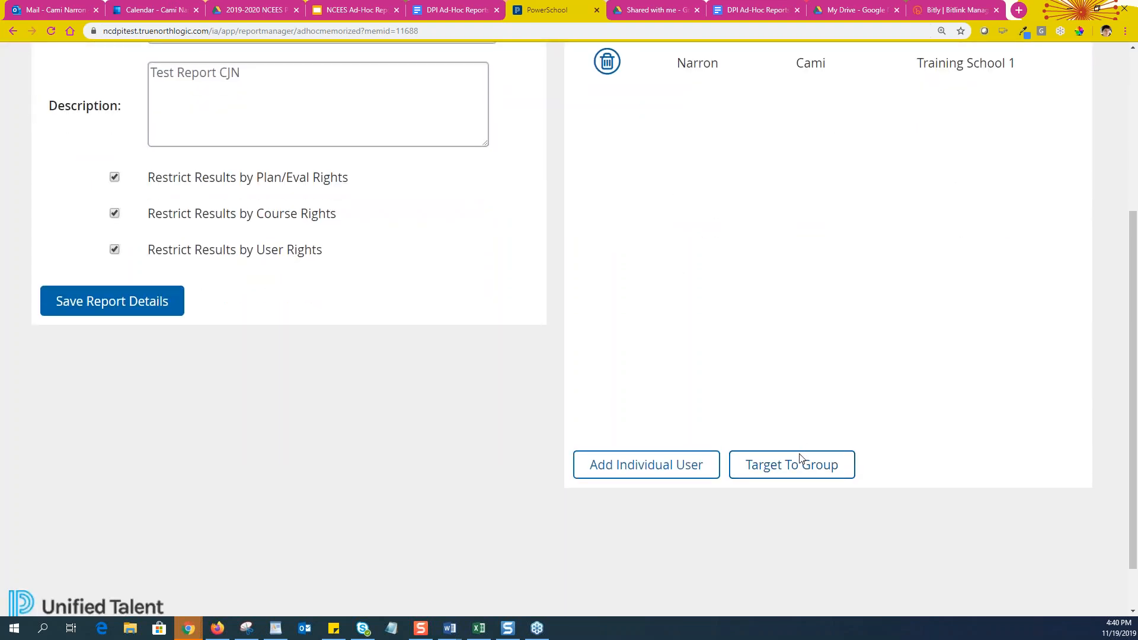
Target the report to a group, keeping the inclusion filter at users meeting ALL criteria
left_click(808, 474)
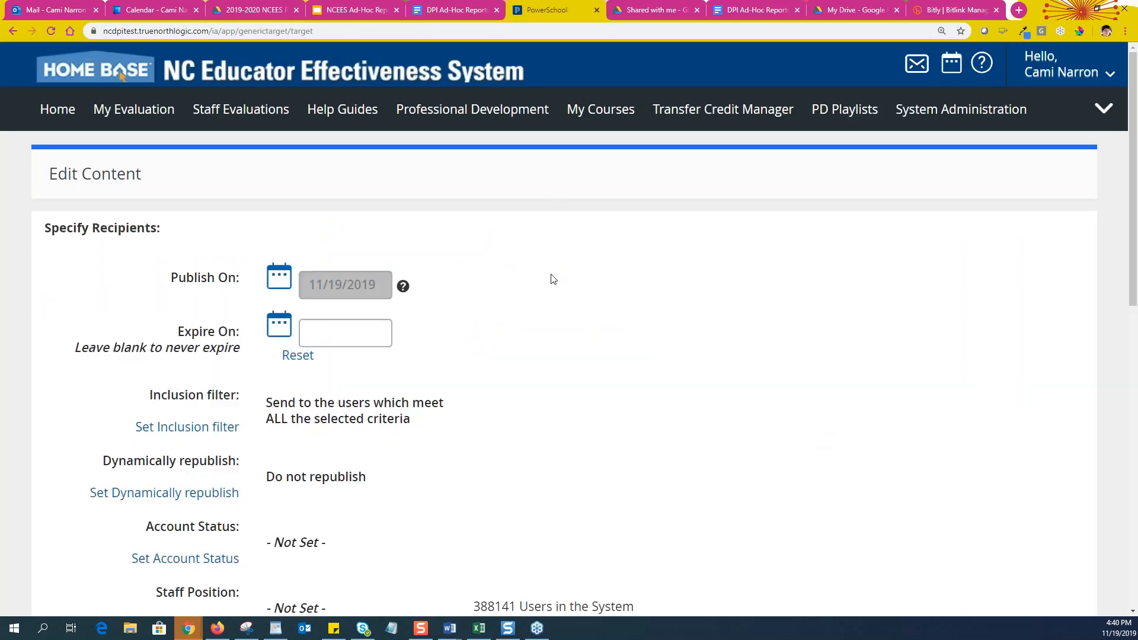
scroll(379, 261, "down", 2)
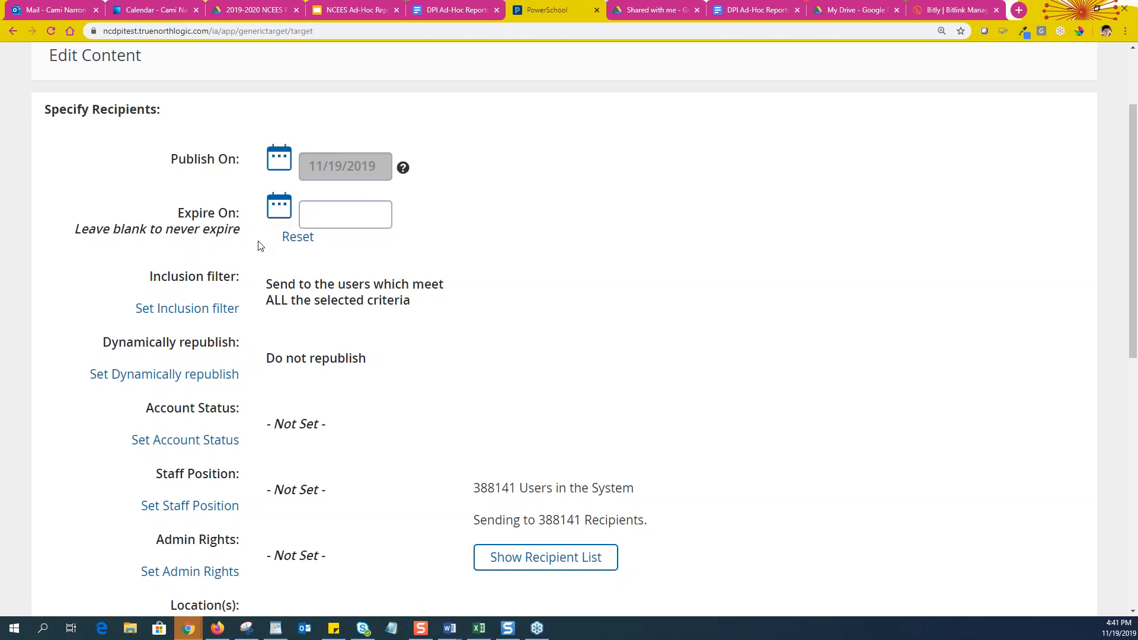
scroll(415, 252, "down", 2)
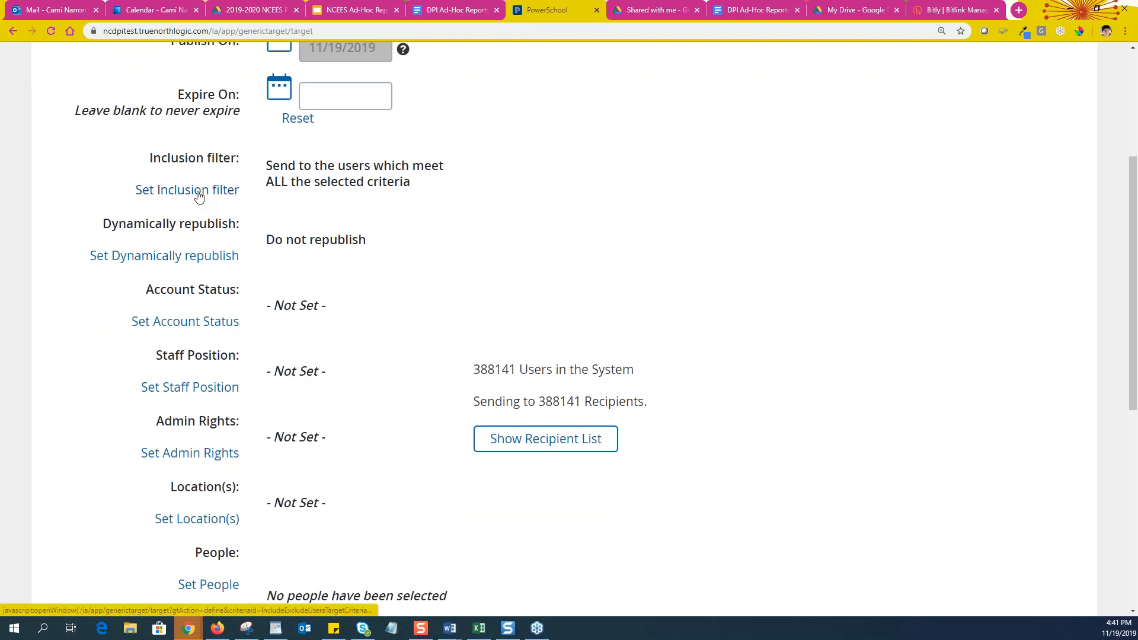
left_click(199, 197)
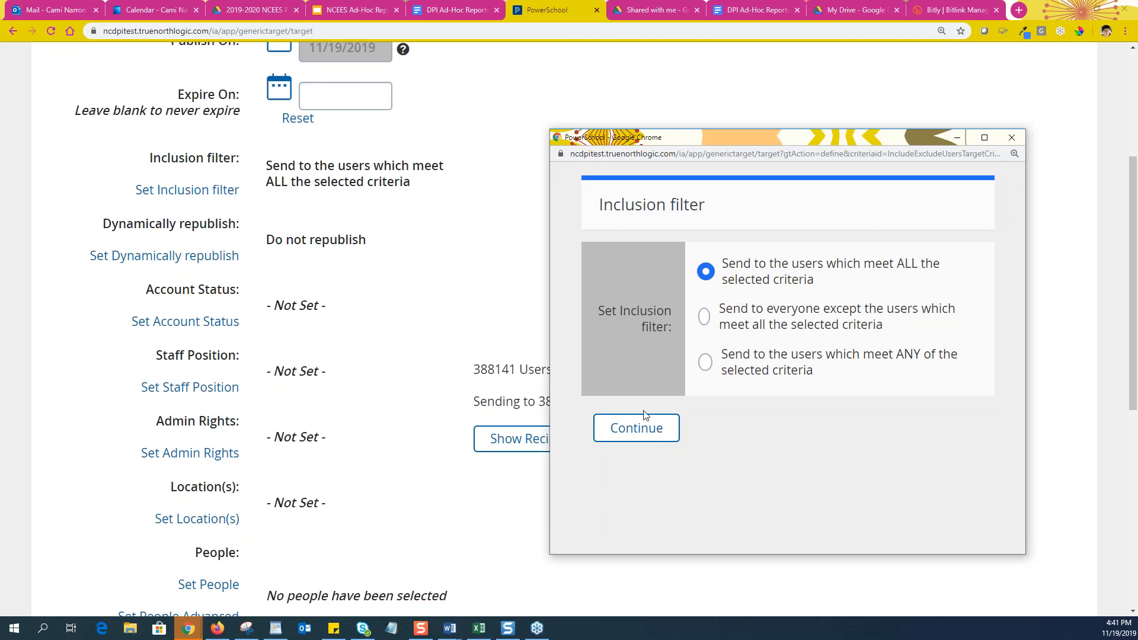
left_click(655, 430)
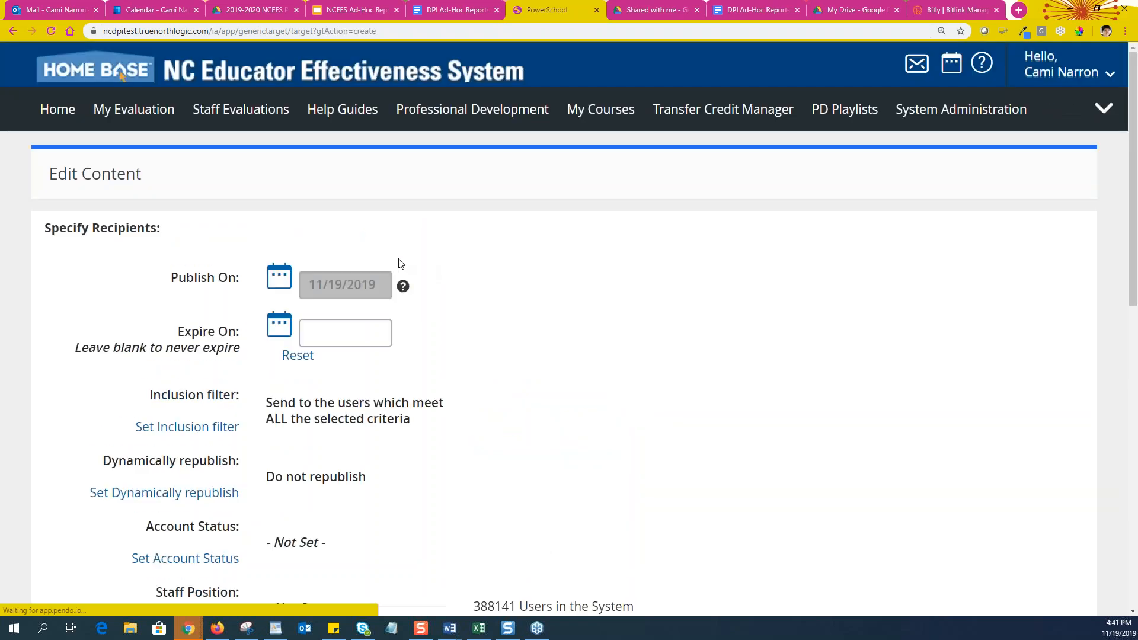
Change the Dynamically republish setting from Do not republish to Automatically republish
scroll(359, 264, "down", 1)
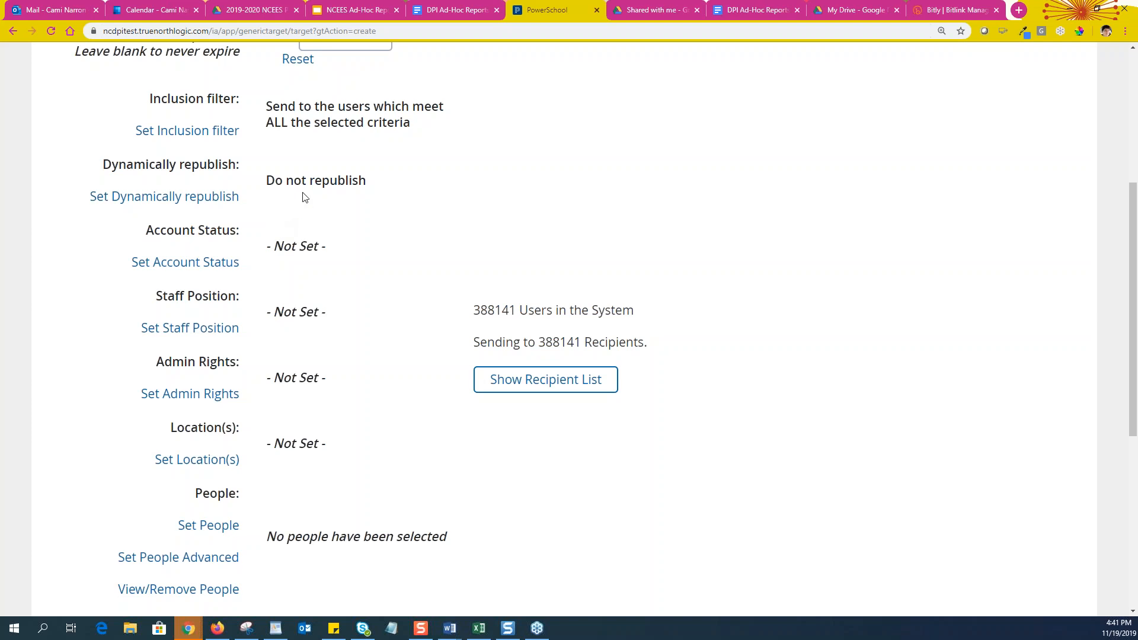
scroll(373, 179, "up", 1)
scroll(372, 179, "up", 2)
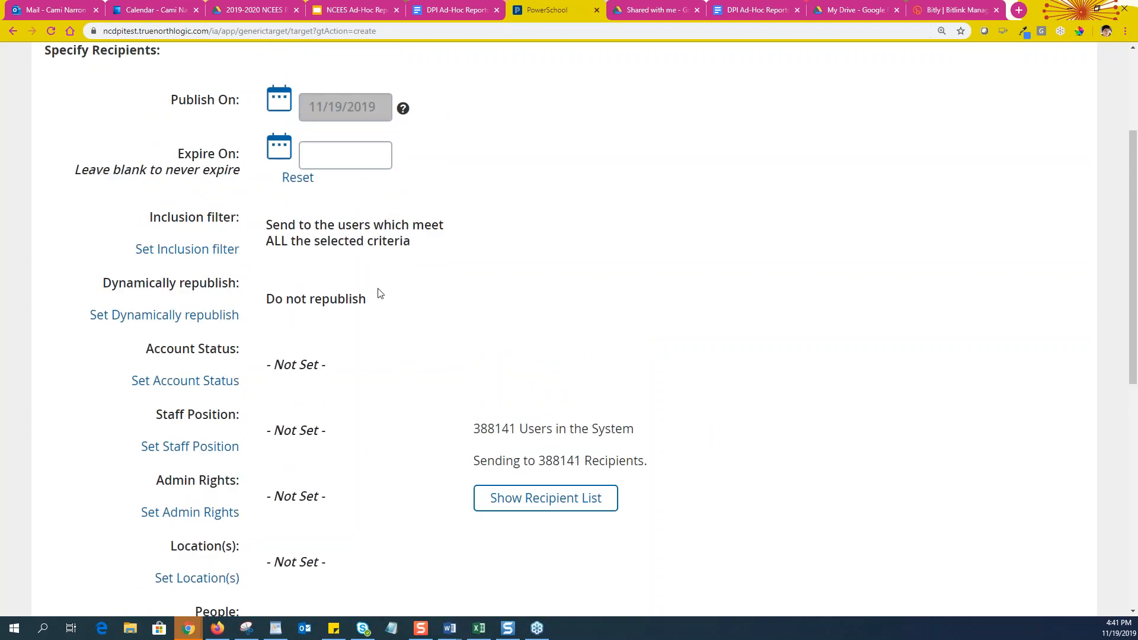
scroll(379, 296, "down", 1)
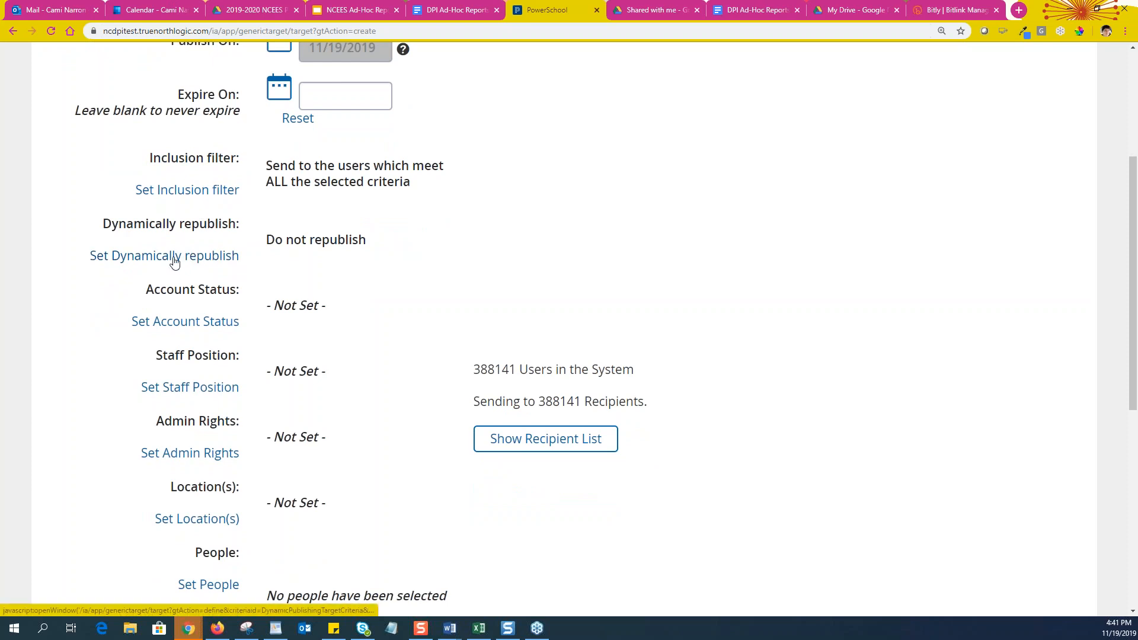
left_click(174, 262)
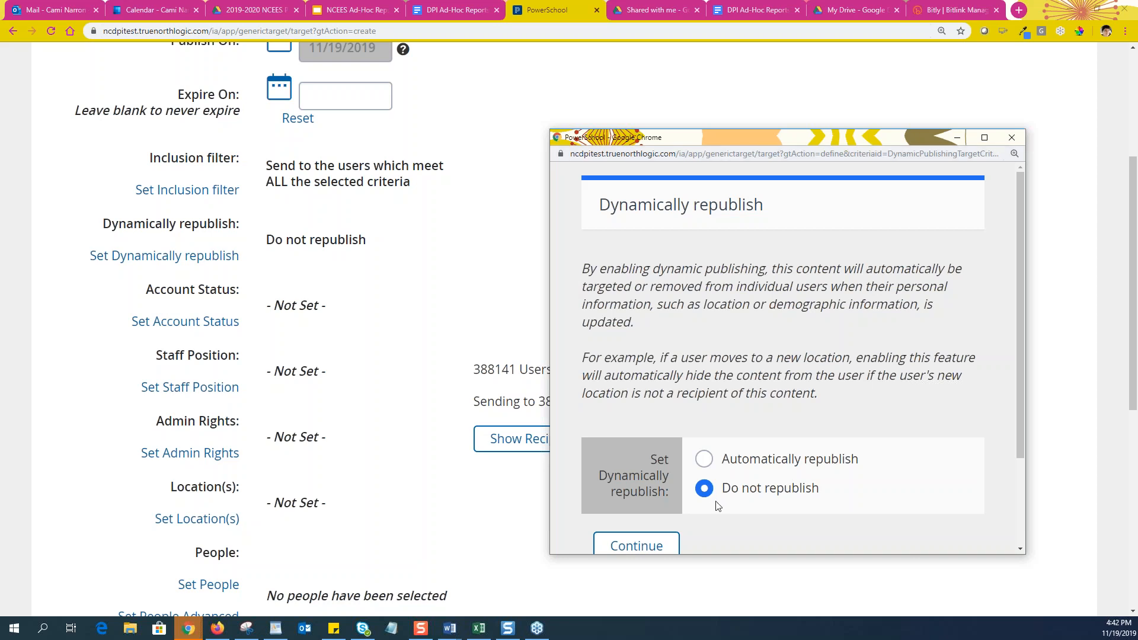
left_click(705, 461)
left_click_drag(825, 137, 792, 67)
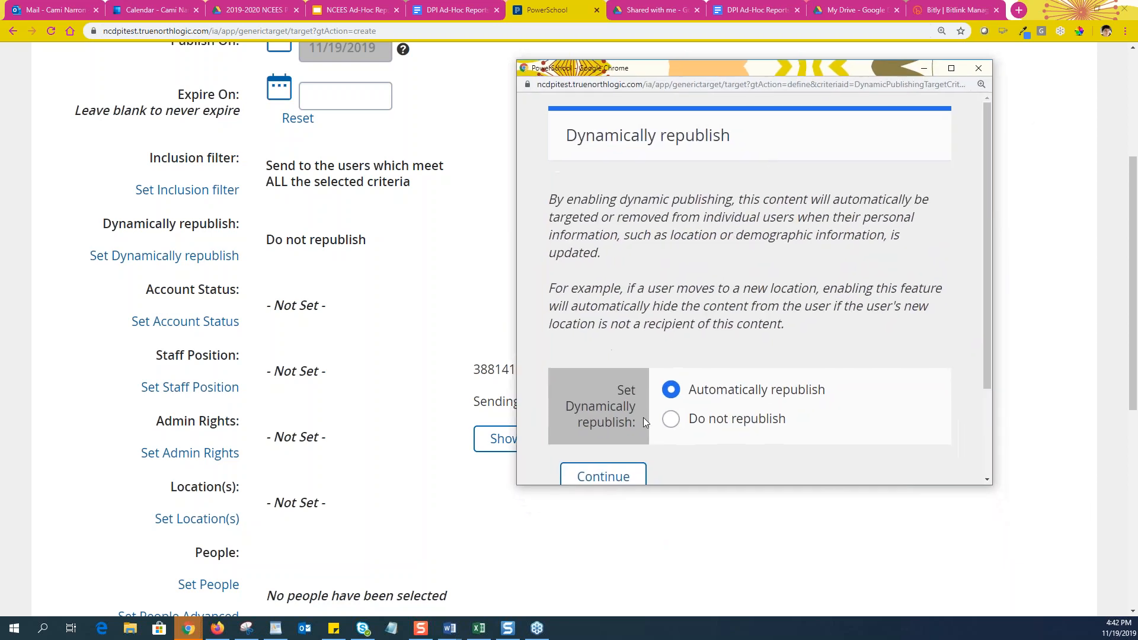
left_click(604, 476)
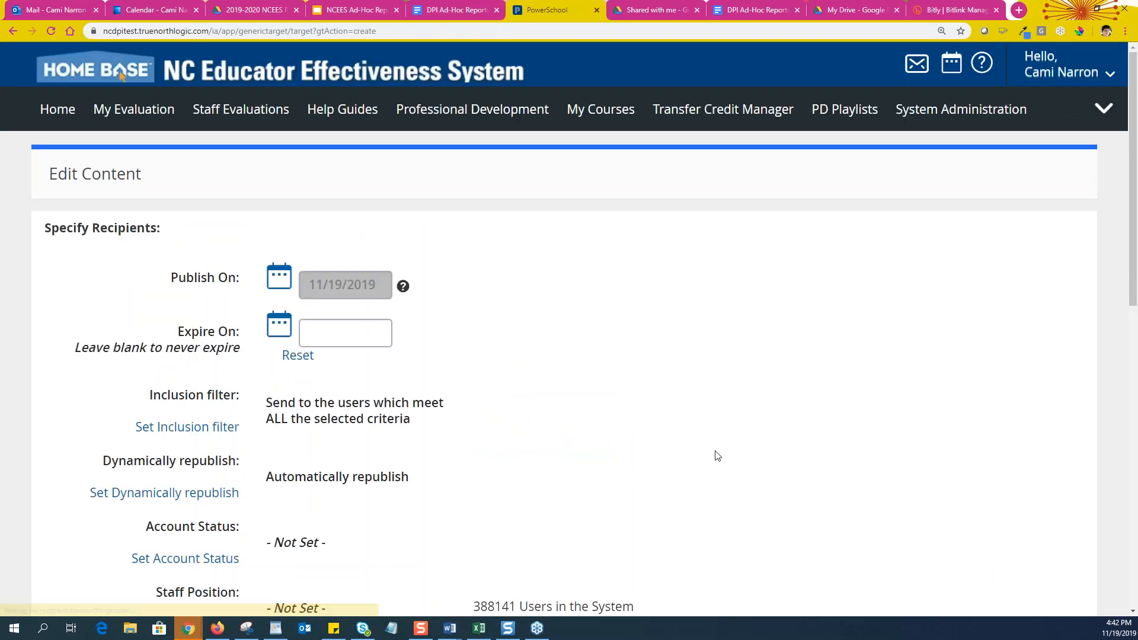
Limit Account Status to Active Accounts, reducing recipients to 136610 of 388141
scroll(577, 457, "down", 3)
scroll(419, 335, "down", 3)
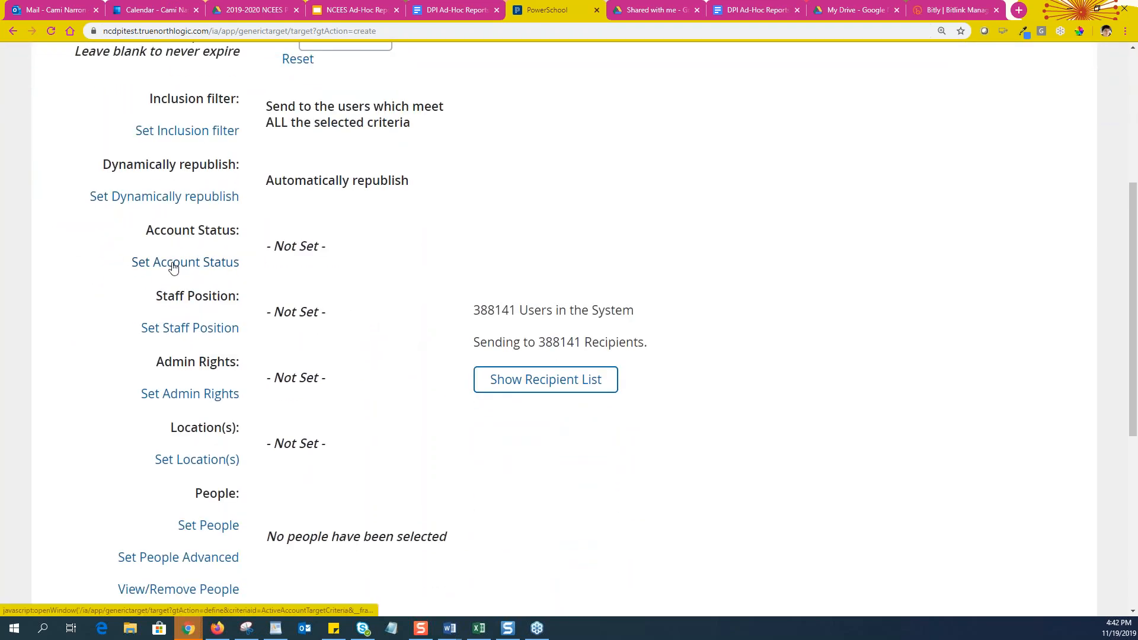
left_click(173, 268)
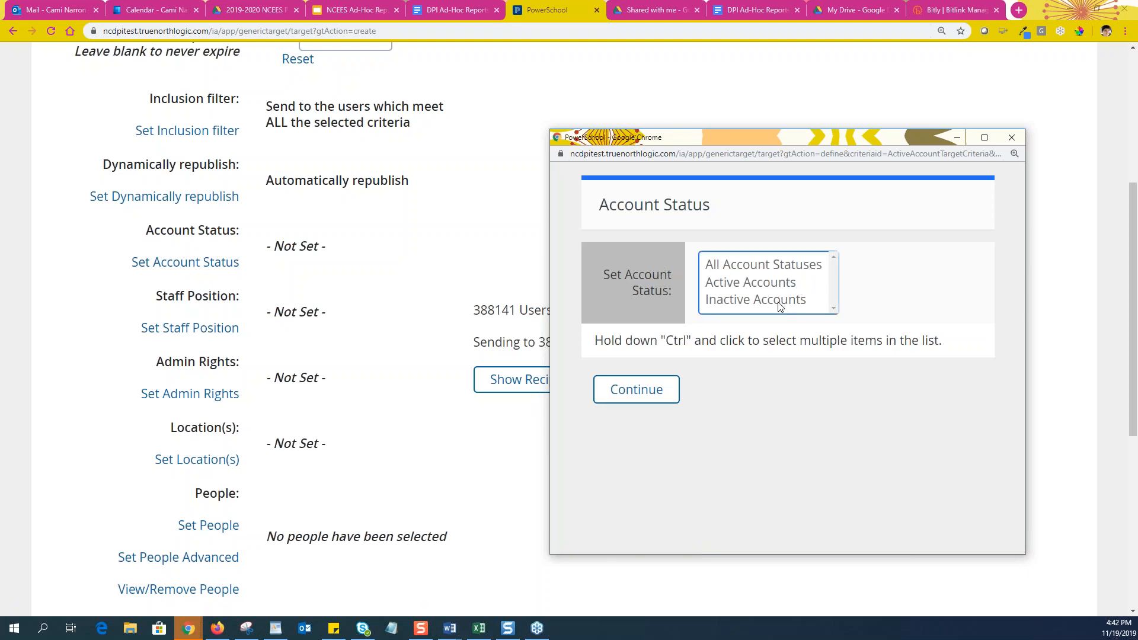
left_click(751, 287)
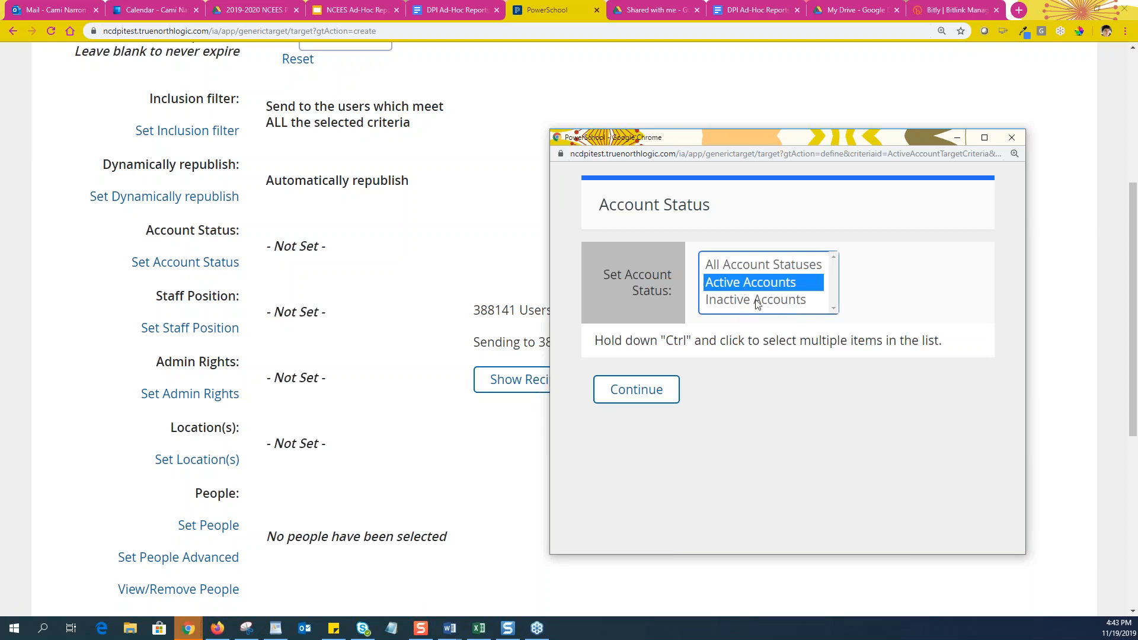
left_click(645, 396)
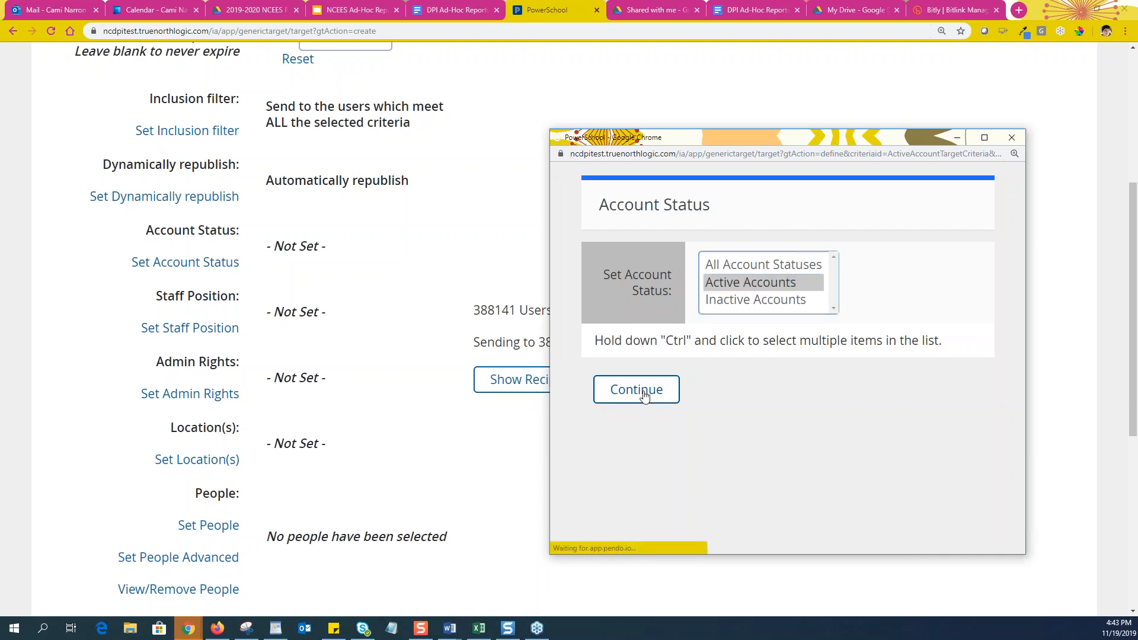
scroll(621, 454, "down", 4)
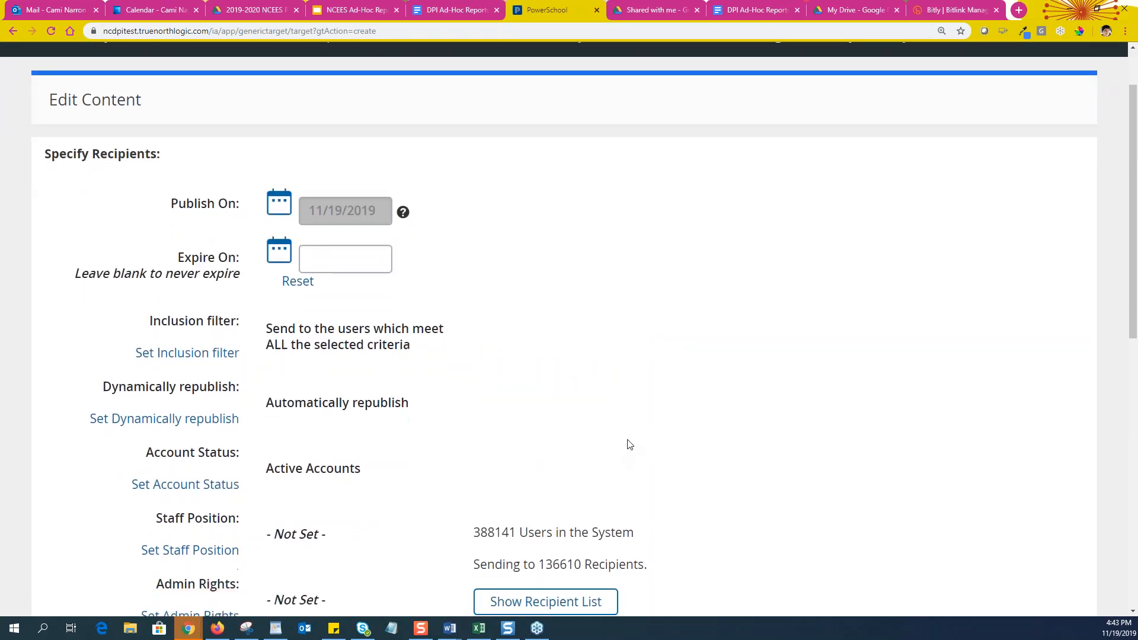
scroll(729, 405, "up", 1)
scroll(729, 406, "up", 1)
scroll(735, 398, "down", 3)
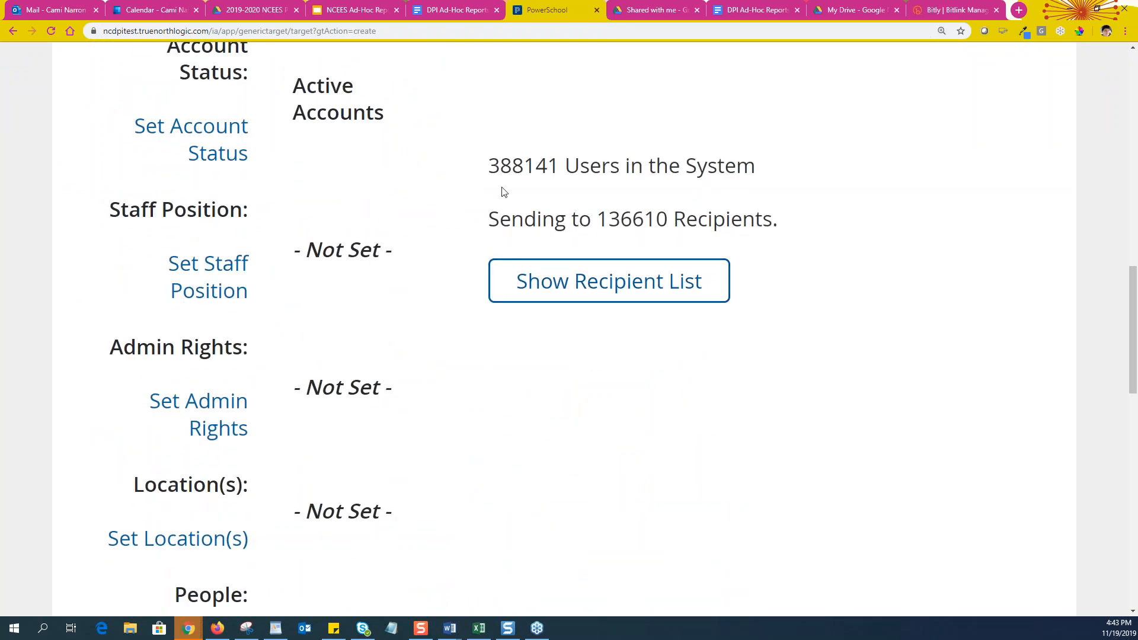
left_click_drag(487, 166, 560, 170)
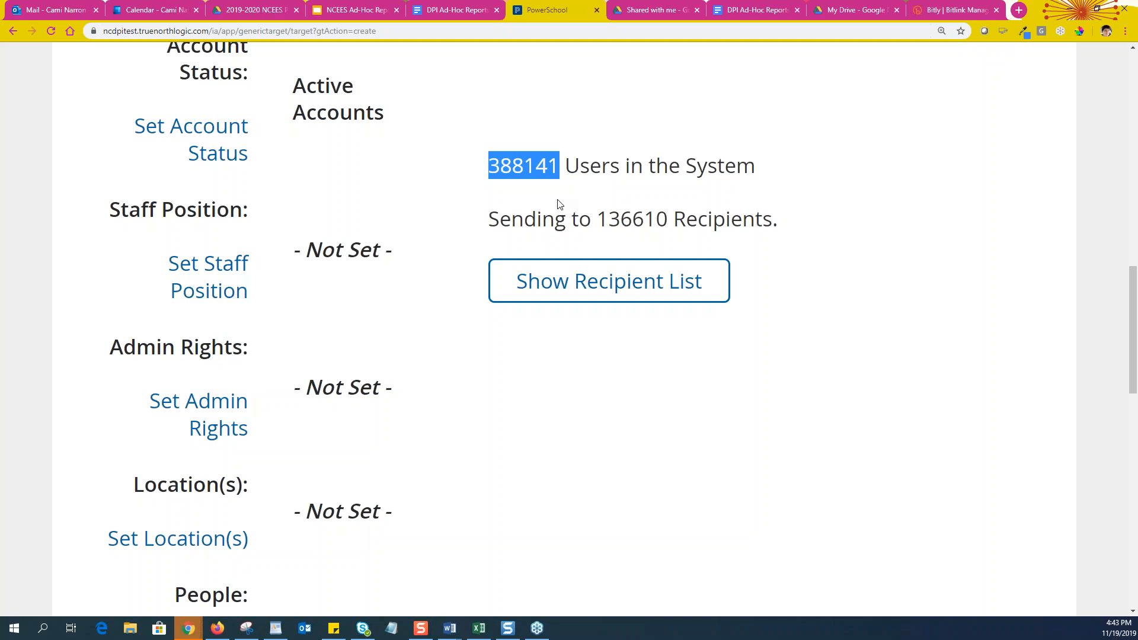
scroll(883, 332, "up", 2)
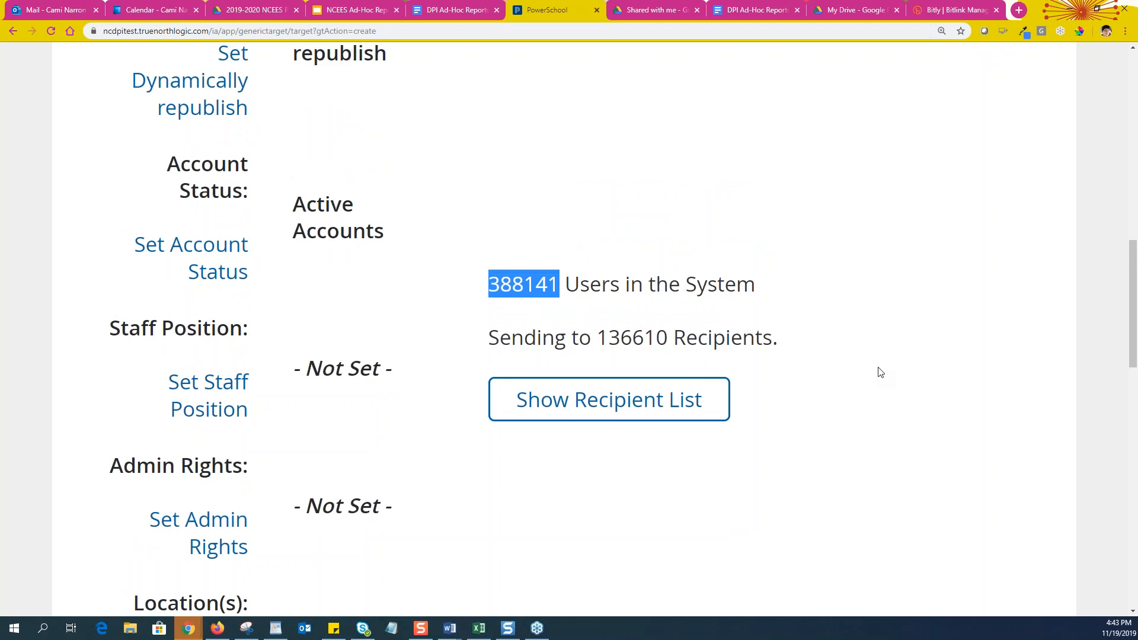
scroll(881, 372, "down", 6)
scroll(798, 493, "up", 4)
scroll(842, 511, "up", 2)
key("ctrl+plus")
key("ctrl+minus")
key("ctrl+minus")
scroll(843, 513, "down", 2)
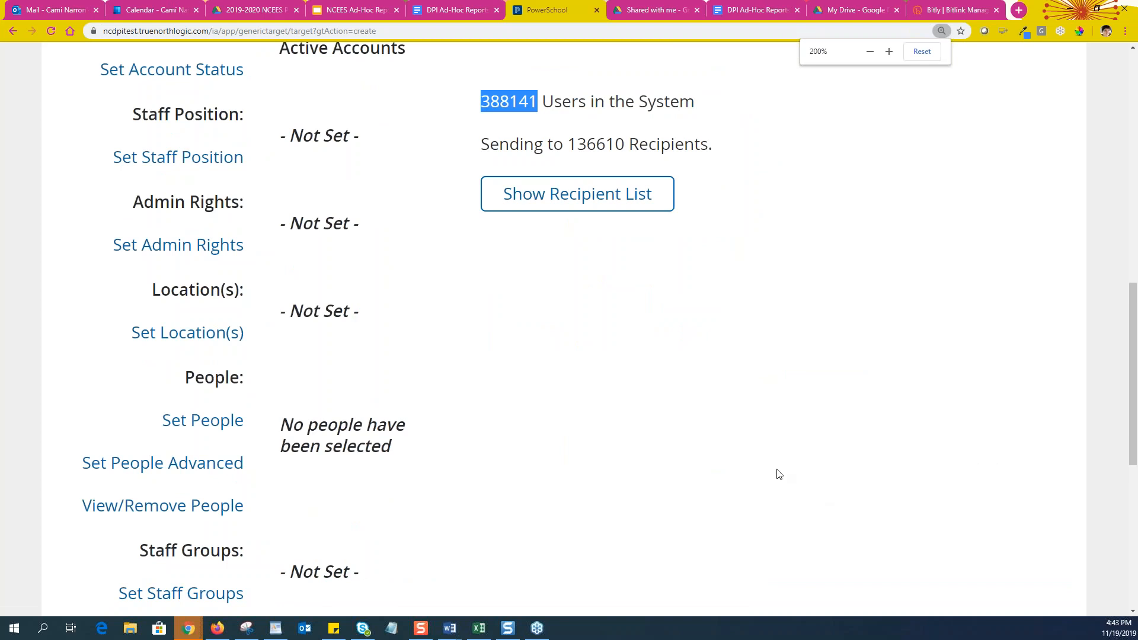
scroll(777, 473, "up", 5)
scroll(242, 382, "down", 1)
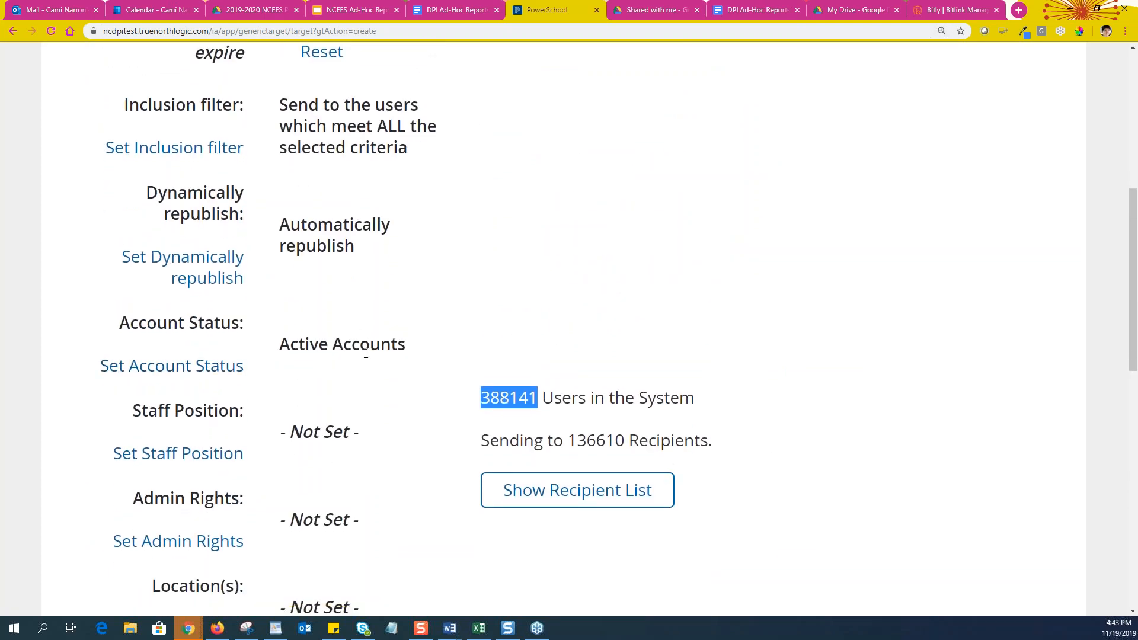
scroll(363, 359, "down", 3)
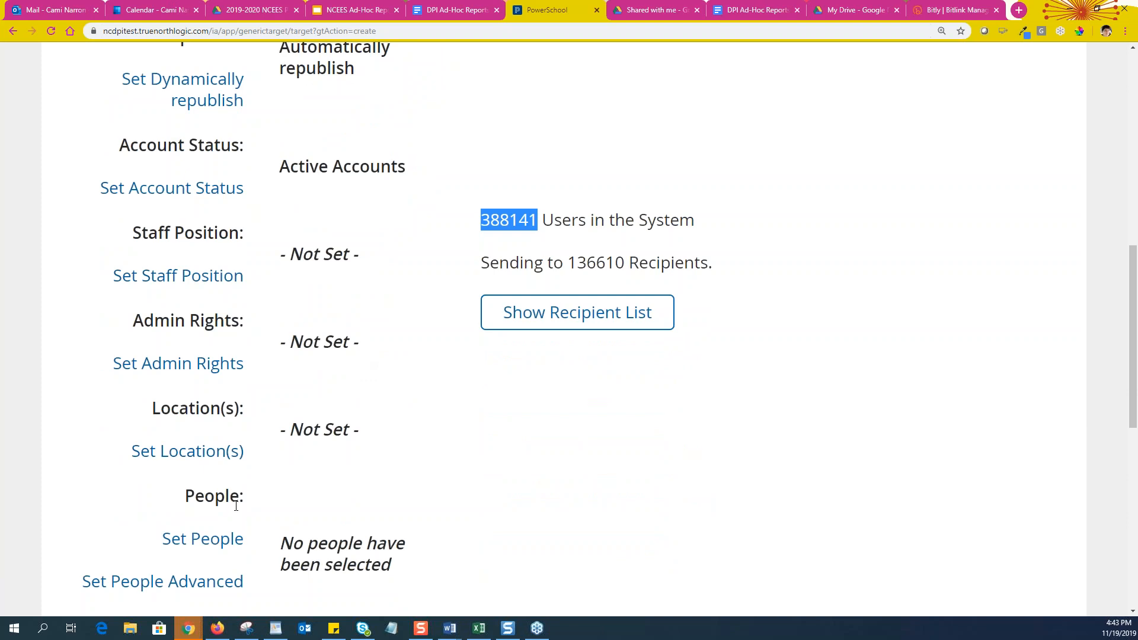
Set Staff Position to Instructional, narrowing recipients to 124581 of 388141
left_click(179, 287)
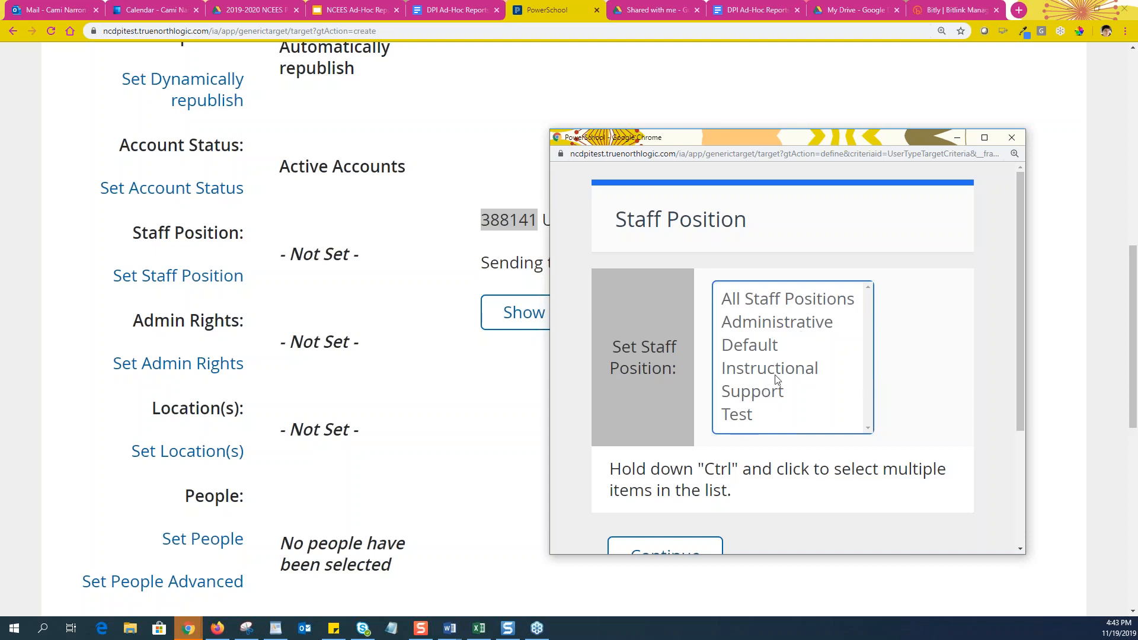
left_click(727, 371)
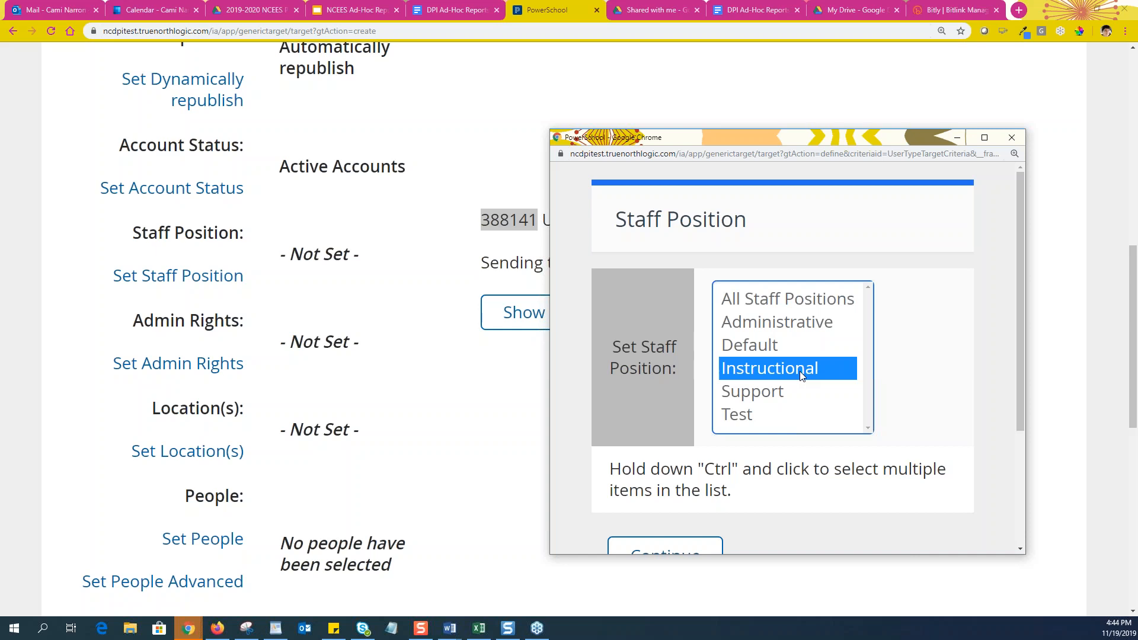
left_click(1012, 137)
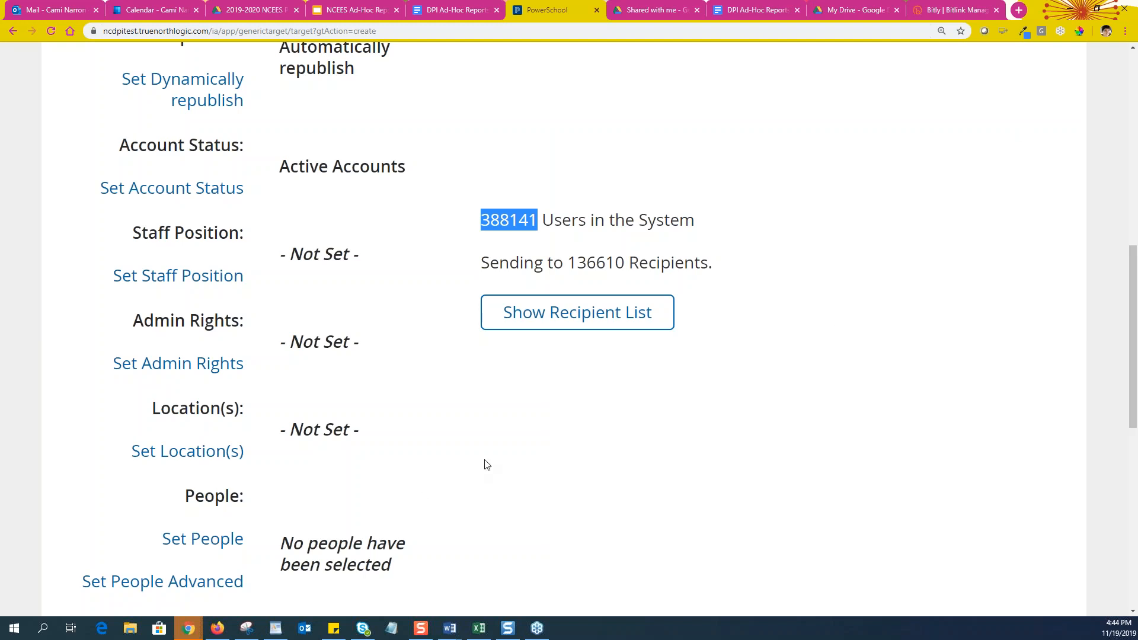
left_click(185, 189)
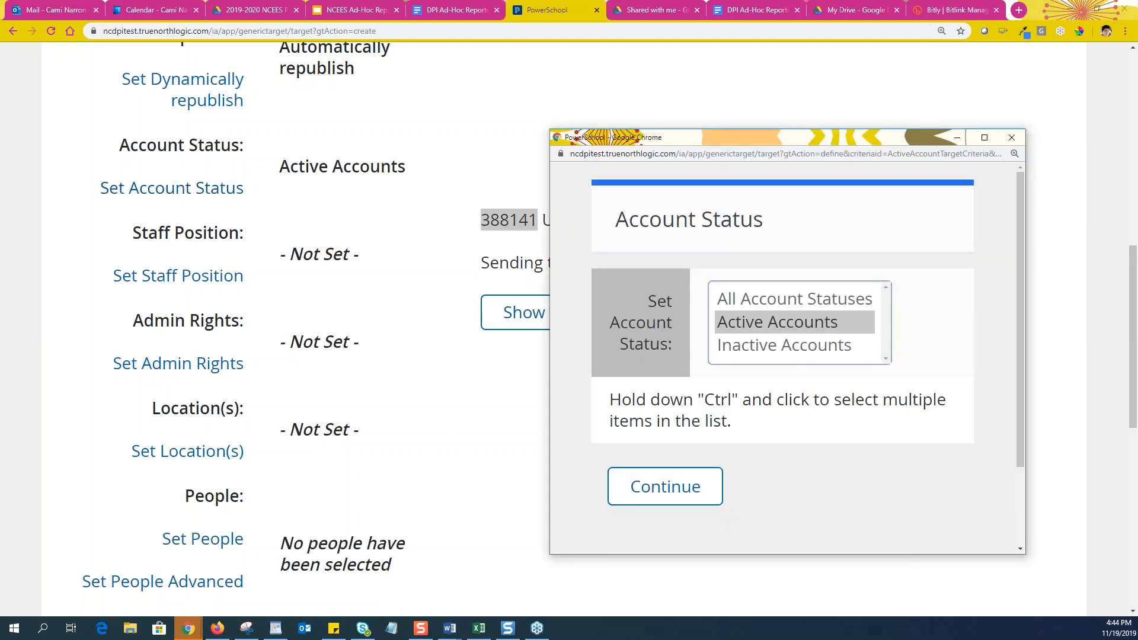
left_click(1012, 137)
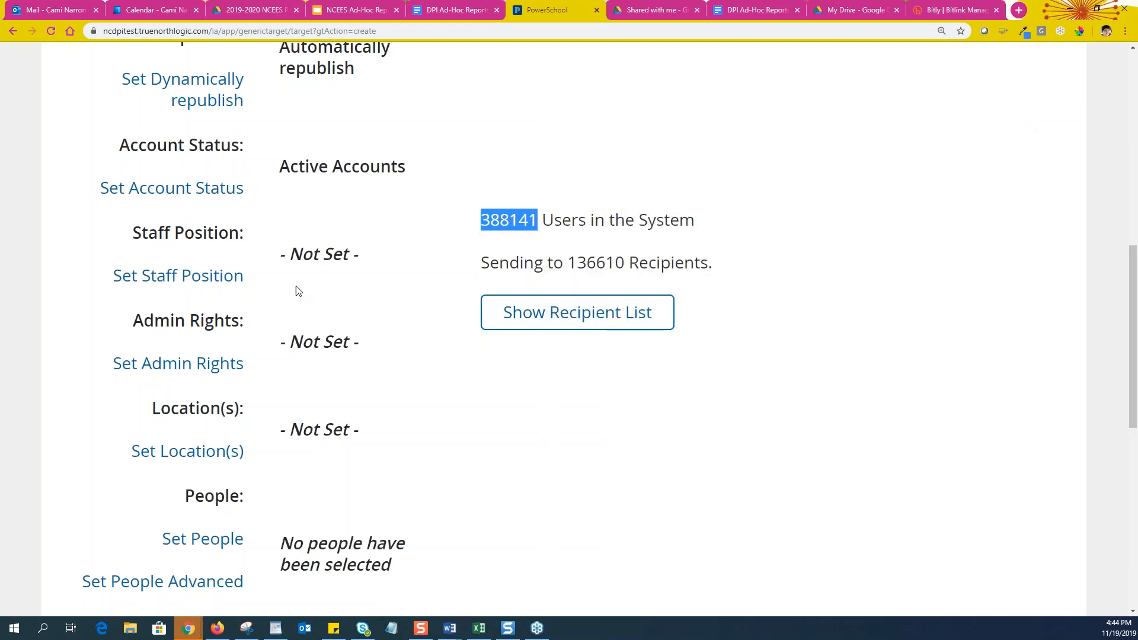
scroll(160, 255, "down", 1)
left_click(166, 218)
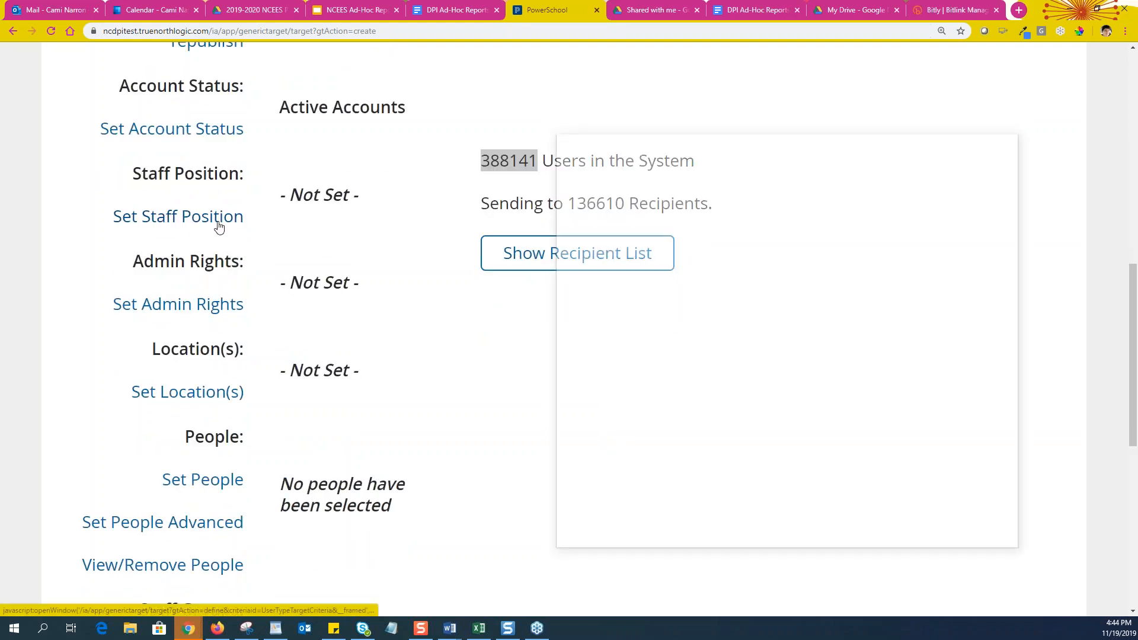
left_click(770, 369)
scroll(771, 435, "down", 2)
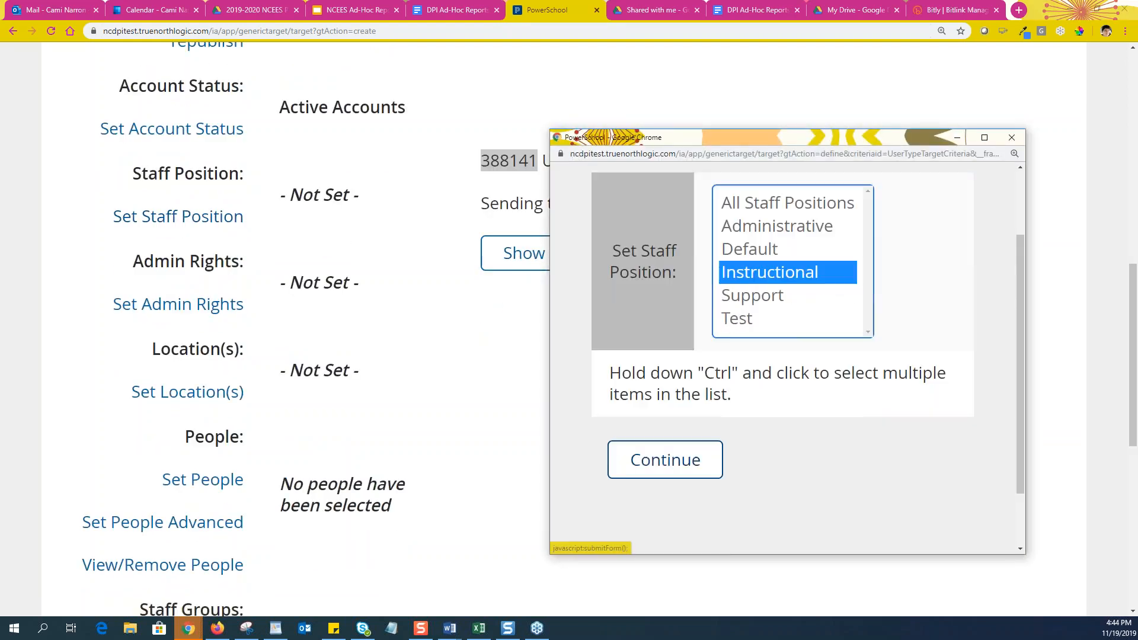
left_click(661, 455)
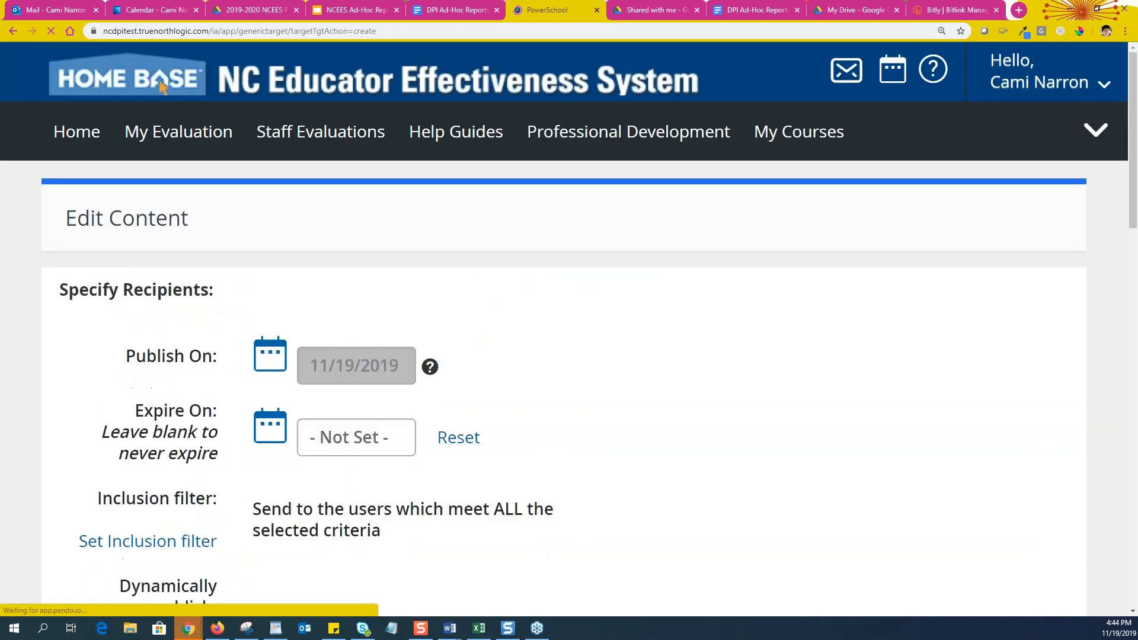
scroll(661, 455, "down", 10)
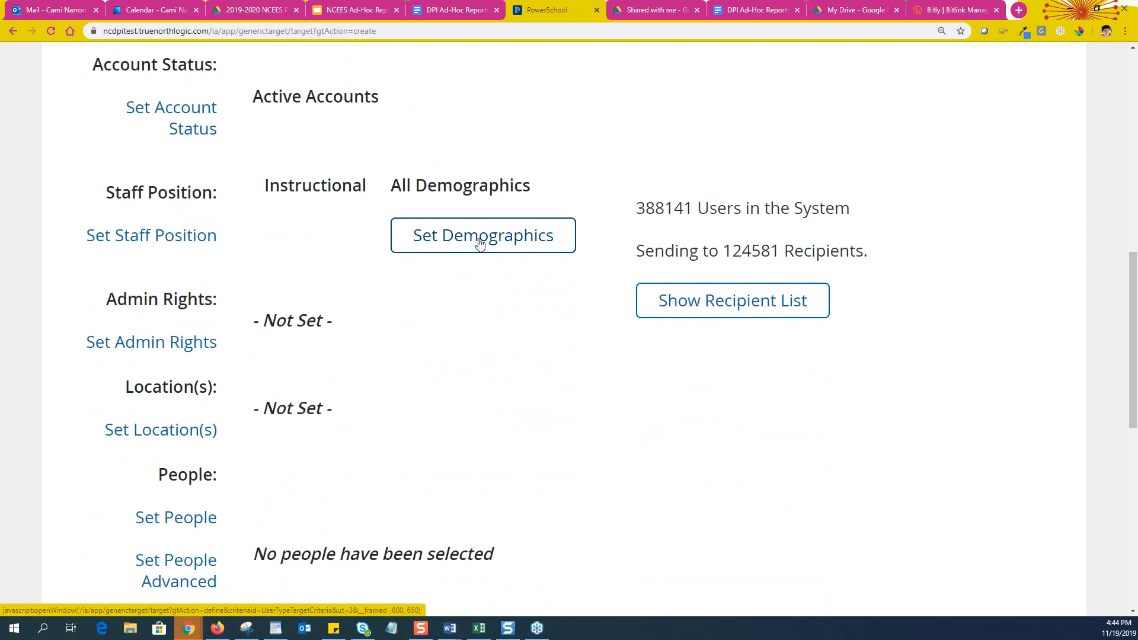
left_click(480, 242)
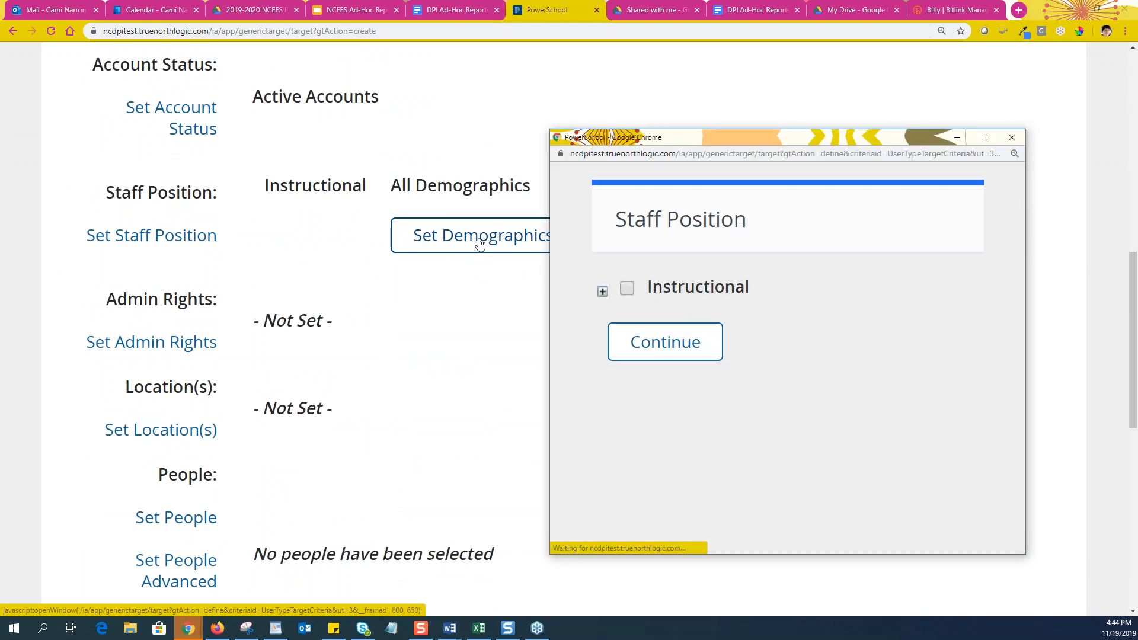
left_click(603, 292)
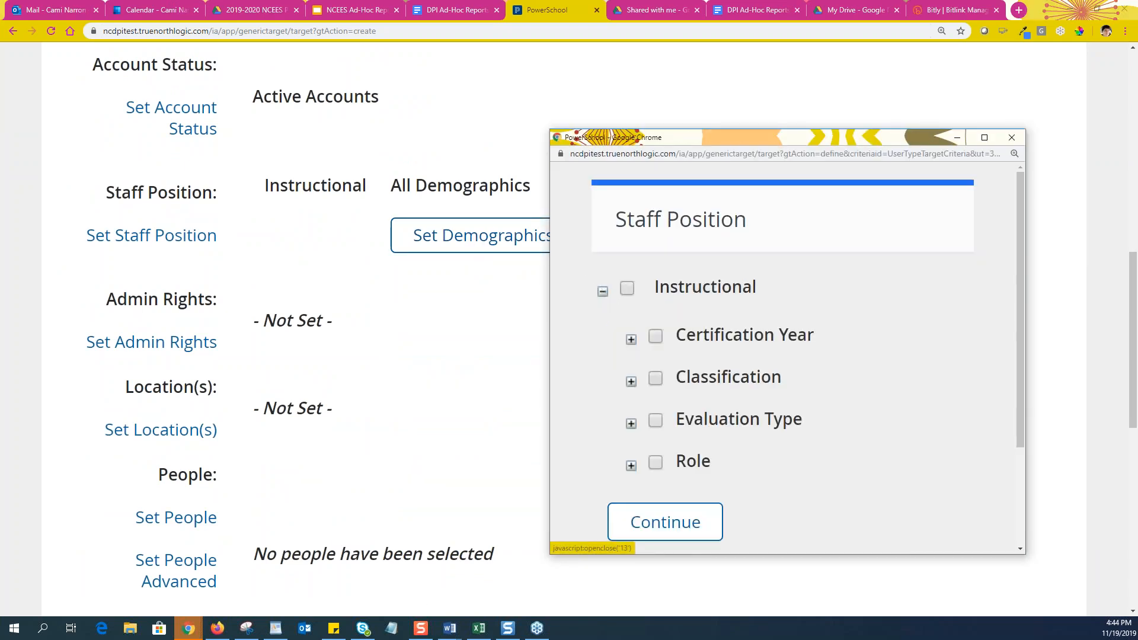
scroll(641, 408, "down", 1)
left_click(632, 407)
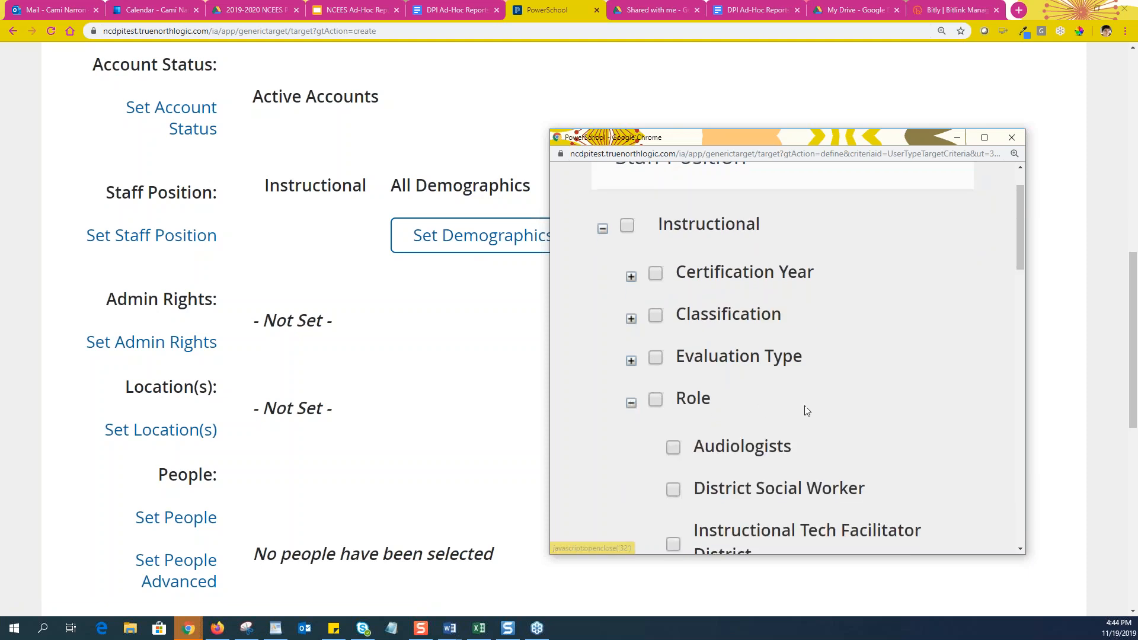
scroll(805, 408, "down", 6)
scroll(805, 406, "down", 2)
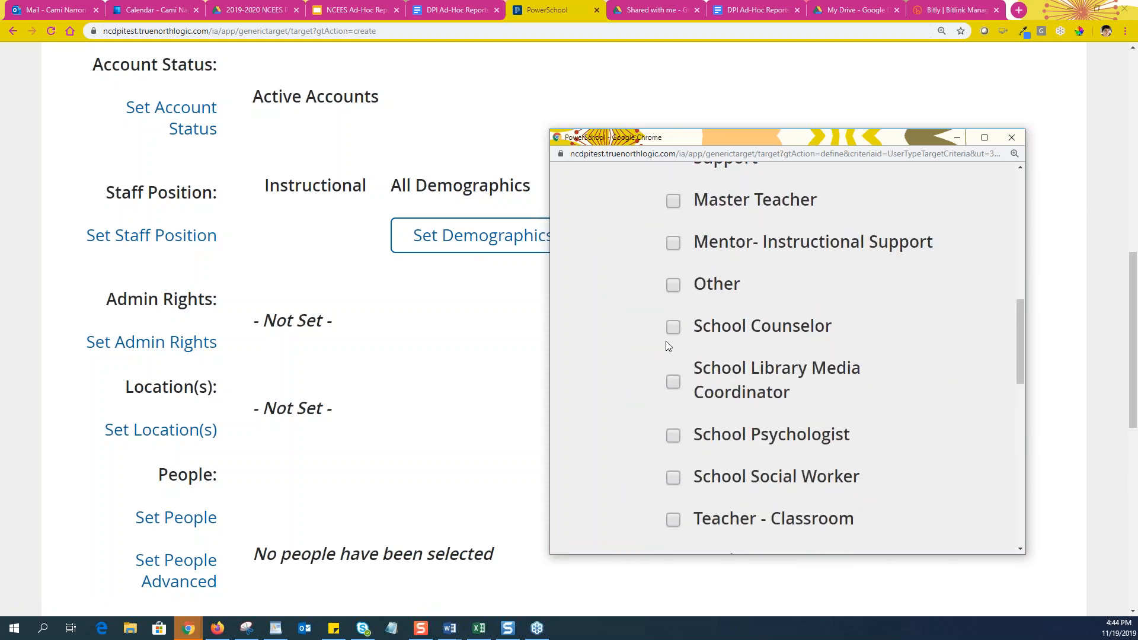
left_click(673, 328)
scroll(856, 451, "down", 4)
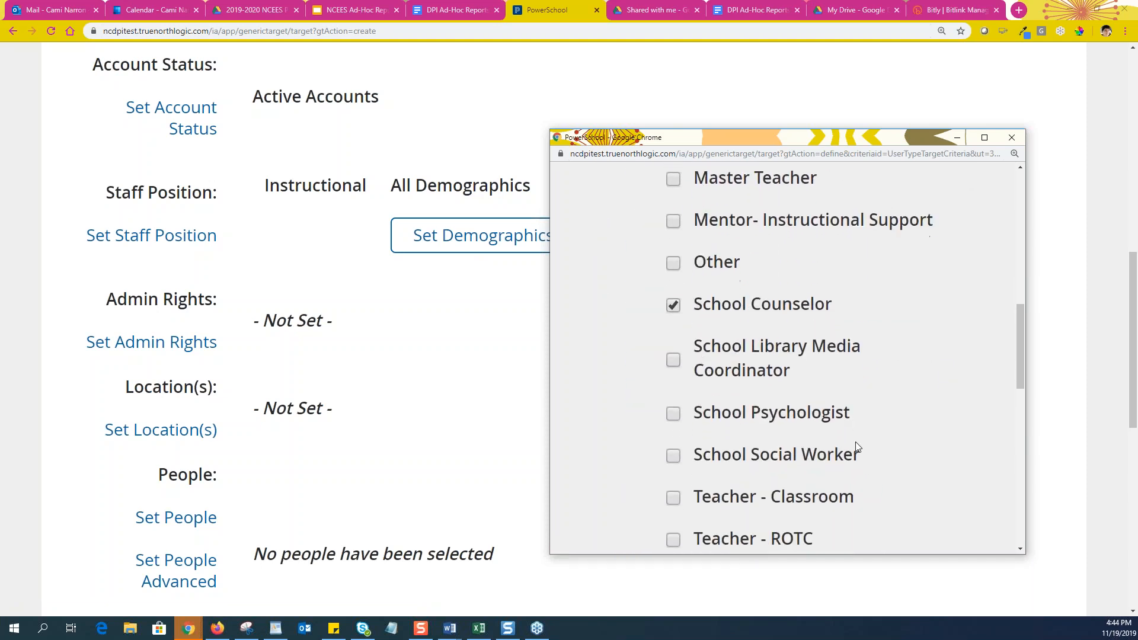
scroll(856, 443, "down", 5)
left_click(660, 394)
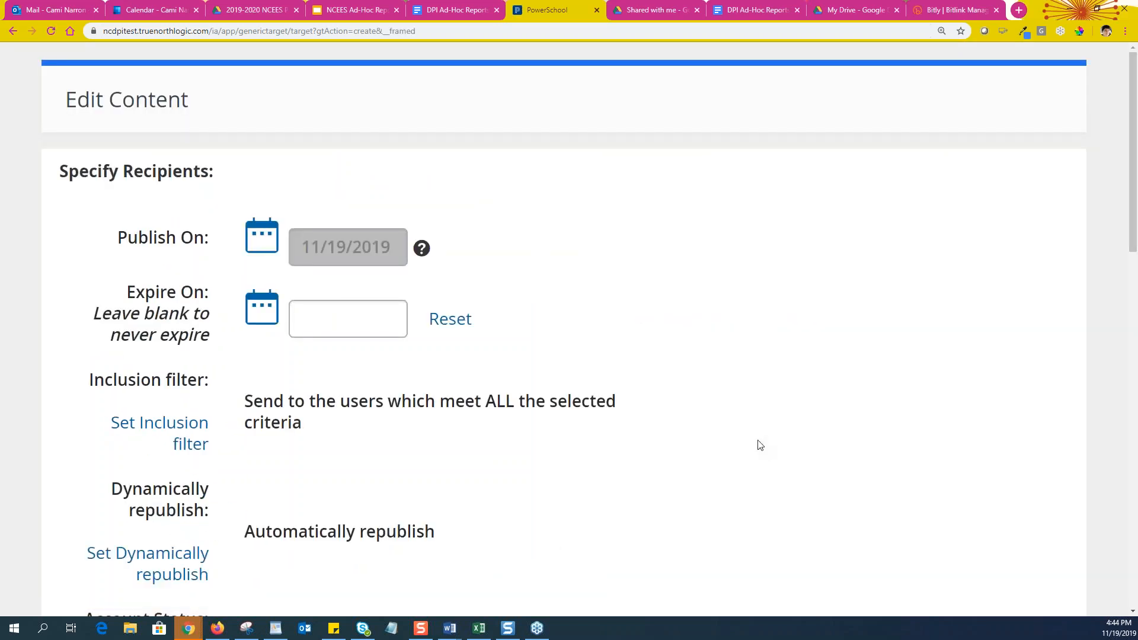
scroll(701, 289, "down", 7)
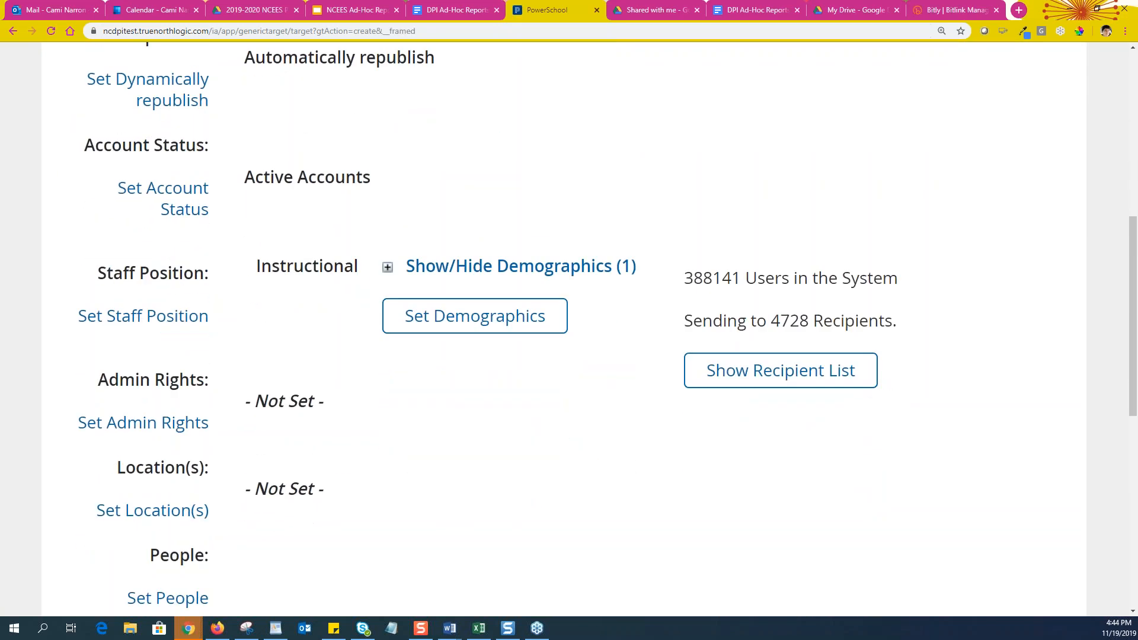
left_click_drag(770, 324, 849, 325)
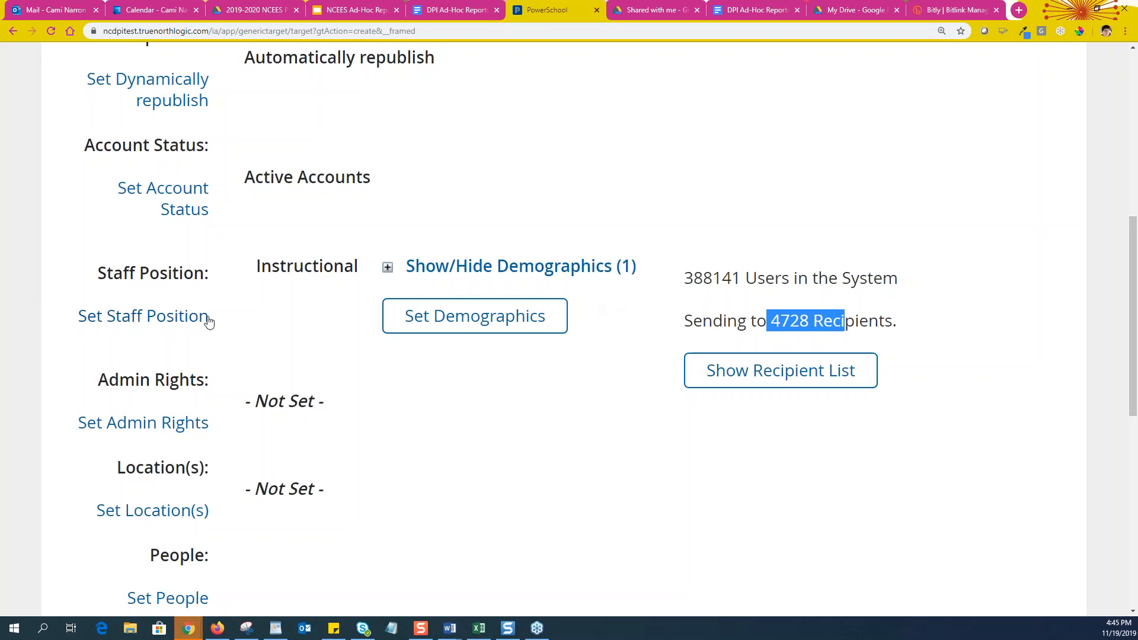
scroll(148, 320, "down", 2)
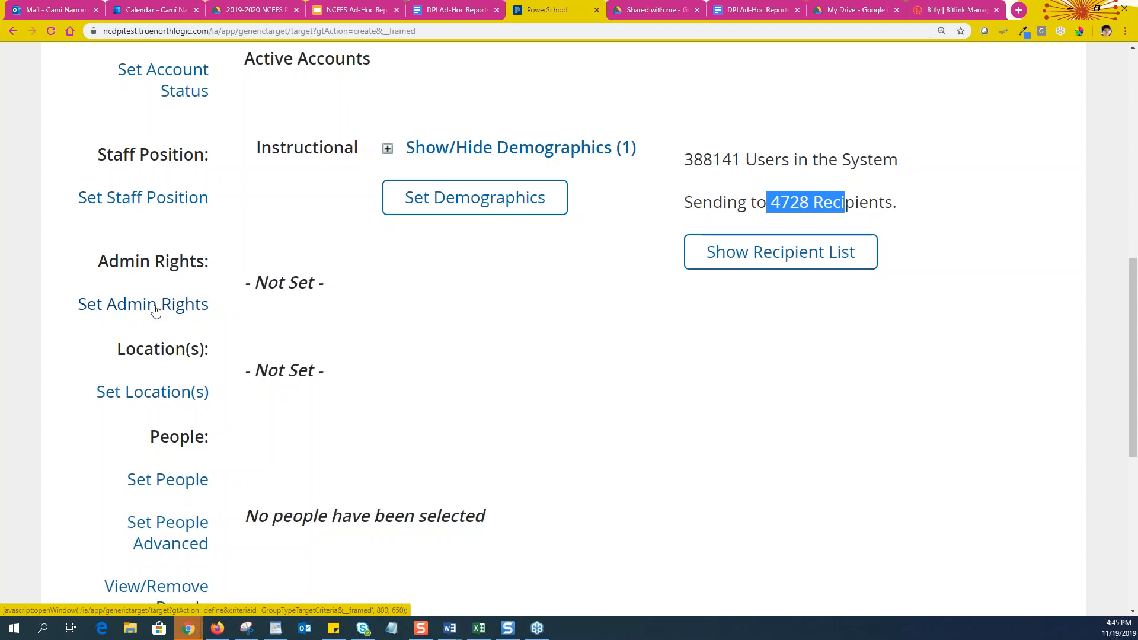
Set Admin Rights to User, trimming recipients from 4728 to 4709
left_click(155, 309)
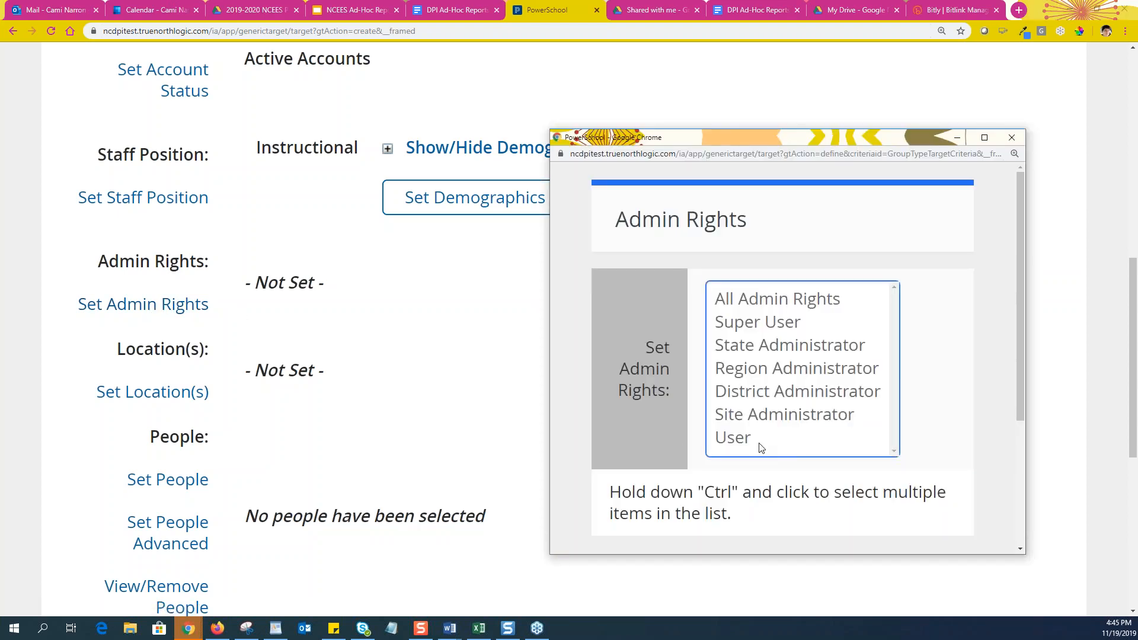
left_click(754, 447)
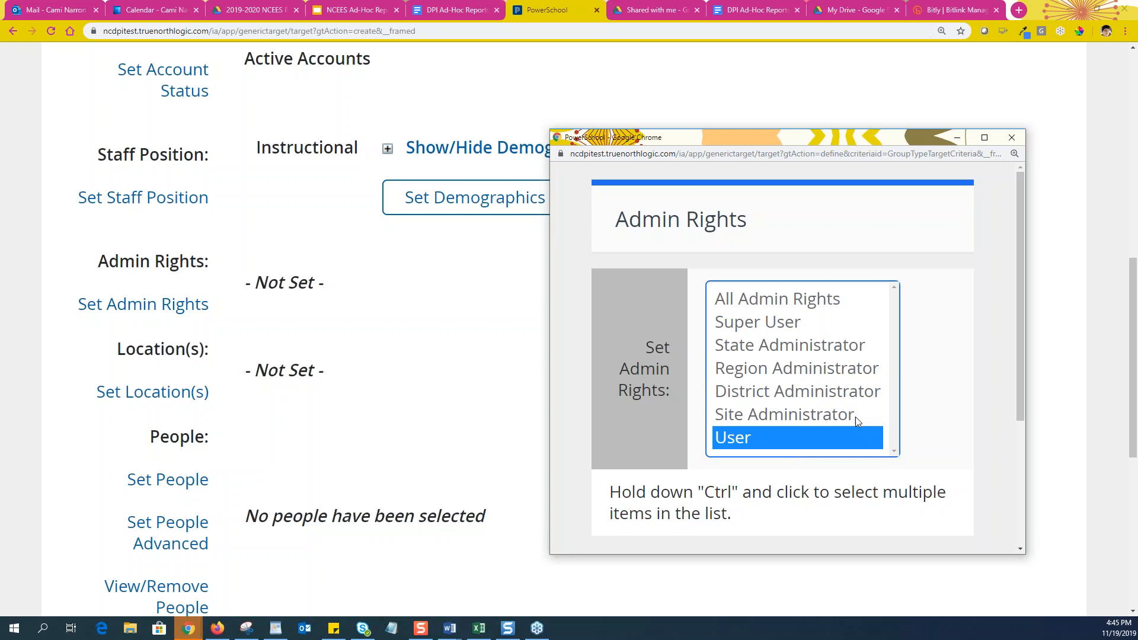
left_click(808, 415)
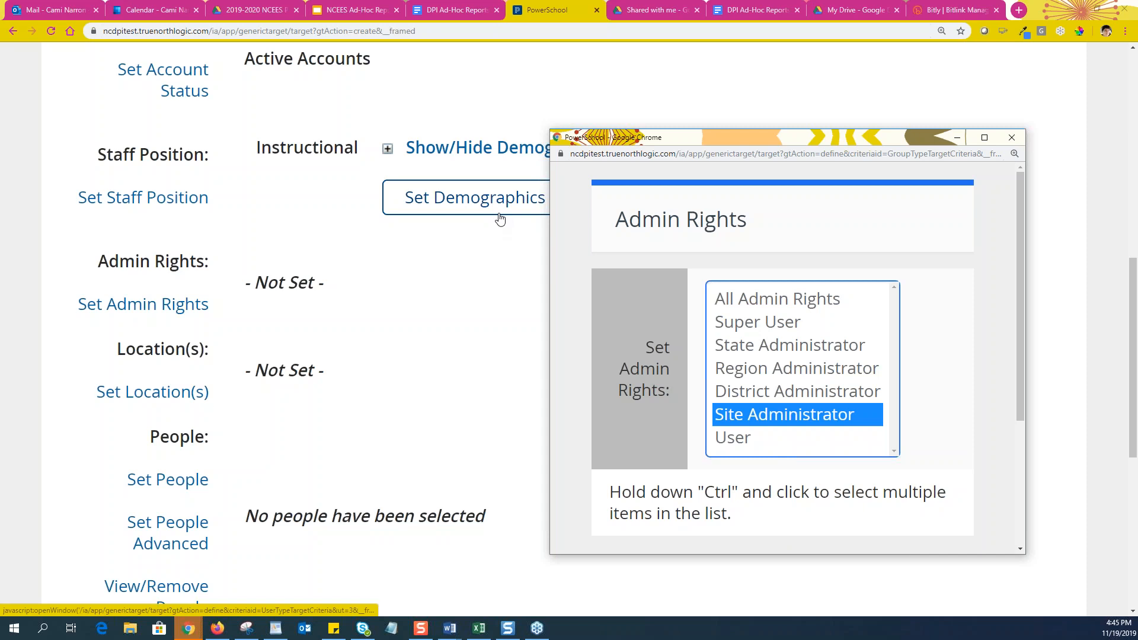
left_click(728, 438)
scroll(806, 465, "down", 3)
left_click(660, 402)
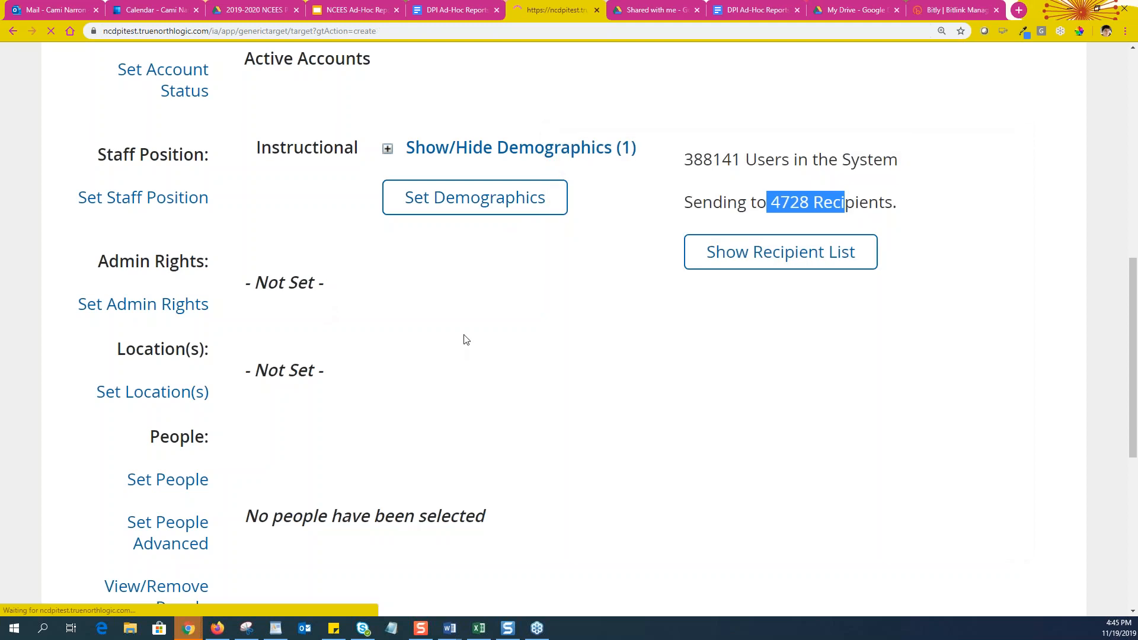
scroll(571, 419, "down", 10)
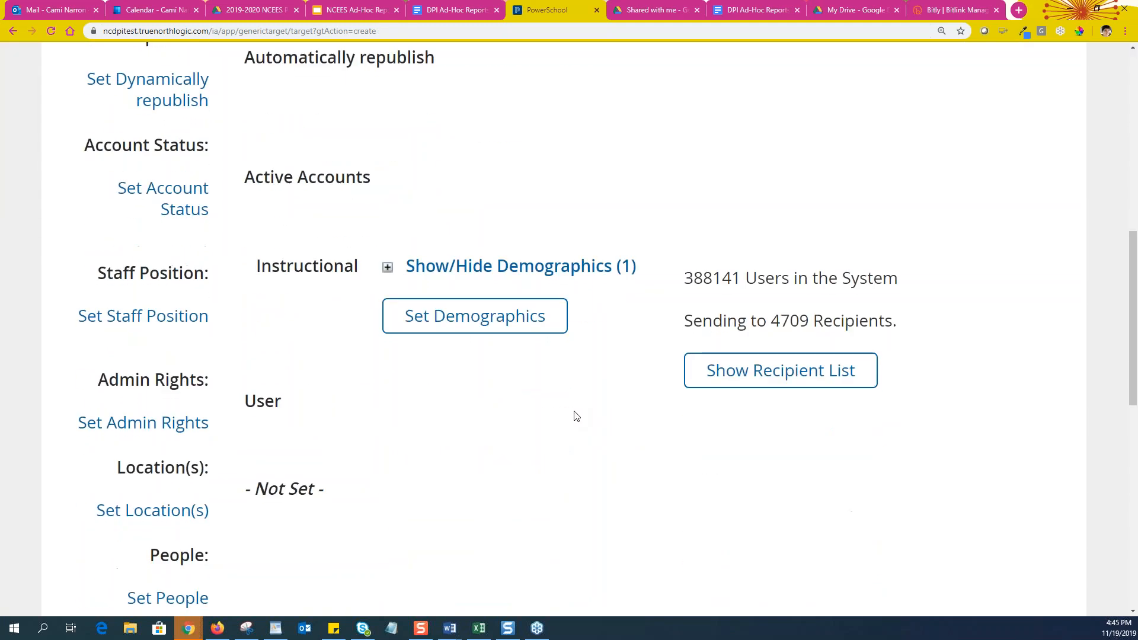
scroll(580, 409, "down", 2)
scroll(579, 397, "up", 1)
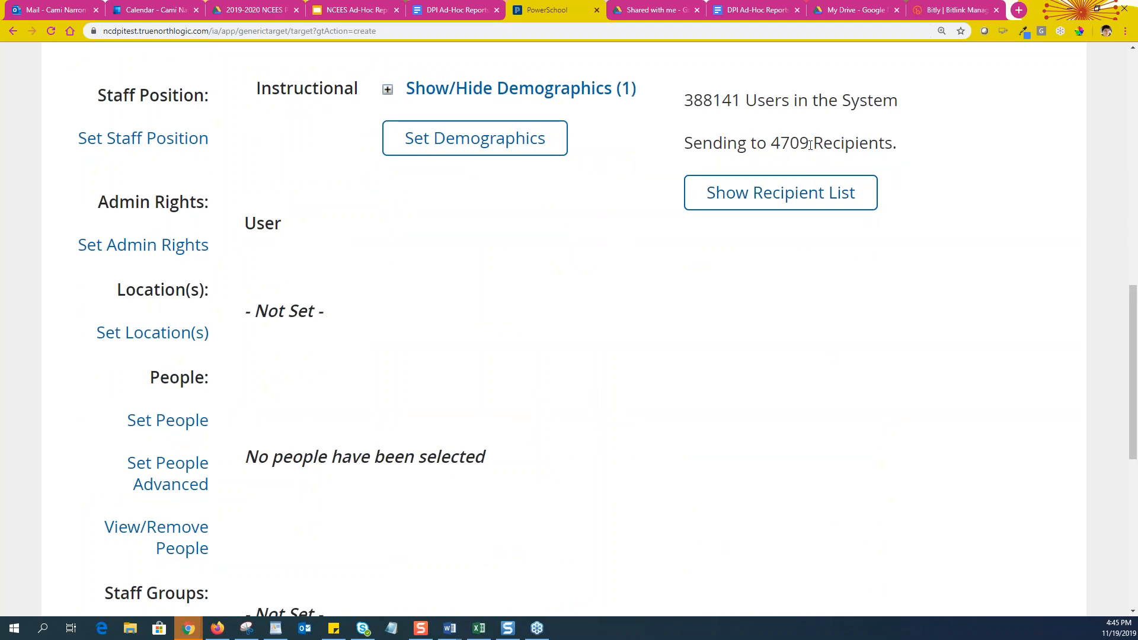
scroll(188, 311, "down", 1)
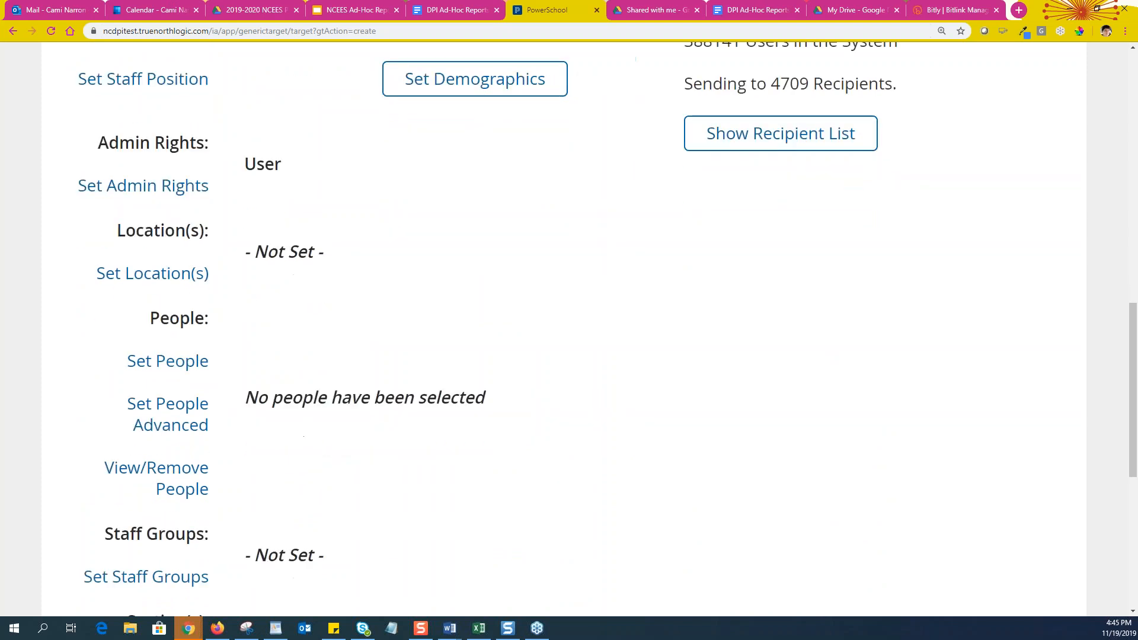
In the location filter, choose District as the type and North Carolina as the state
left_click(161, 276)
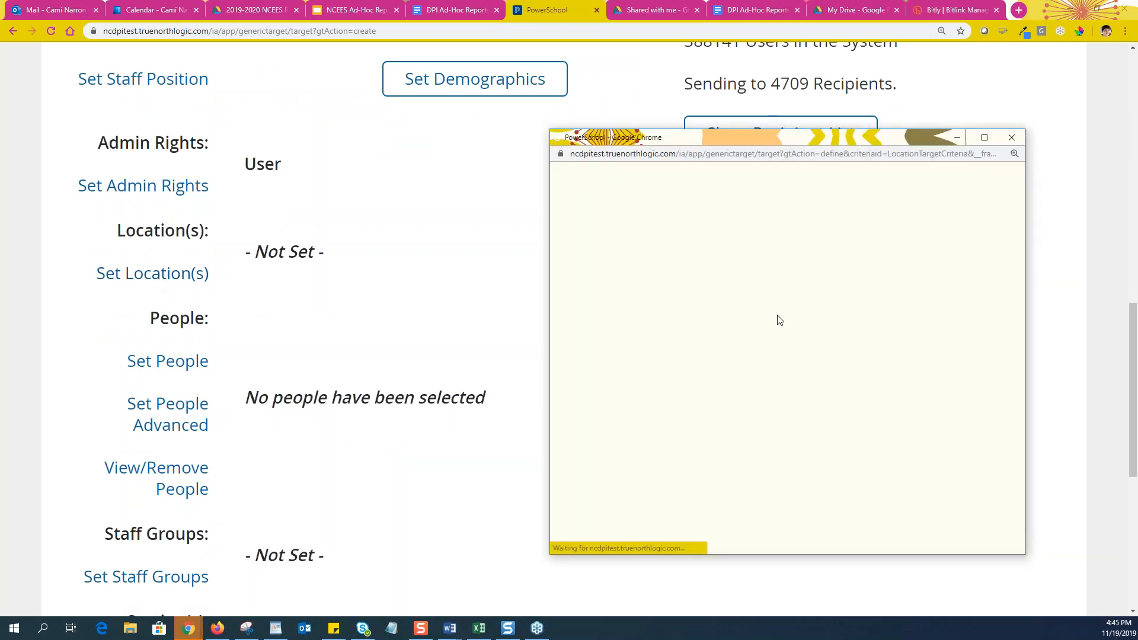
scroll(780, 321, "down", 2)
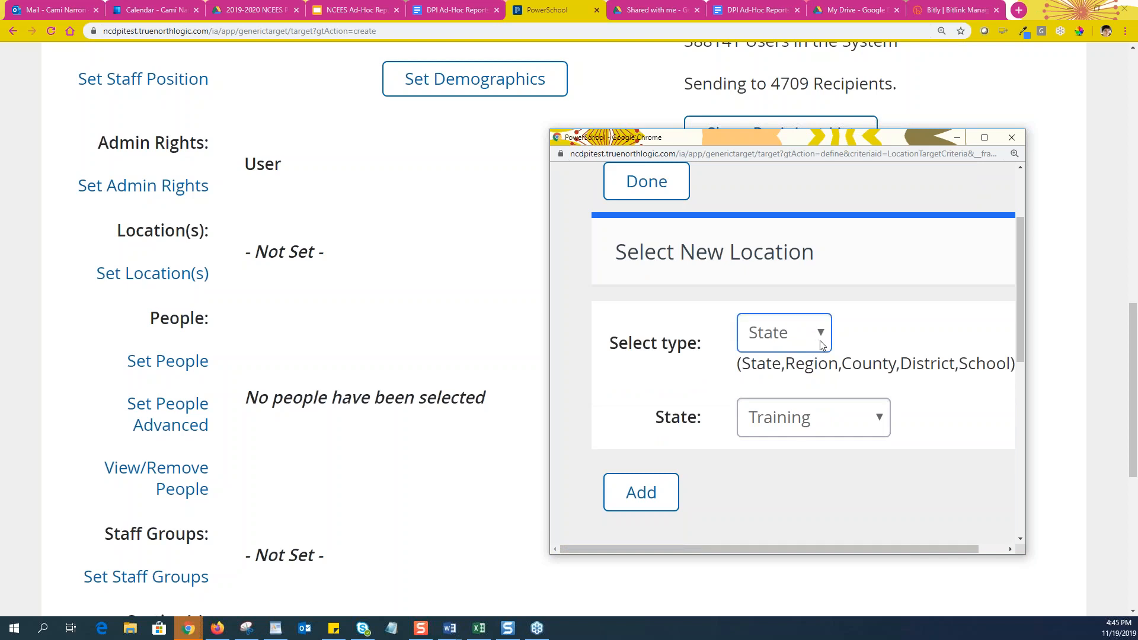
left_click(790, 342)
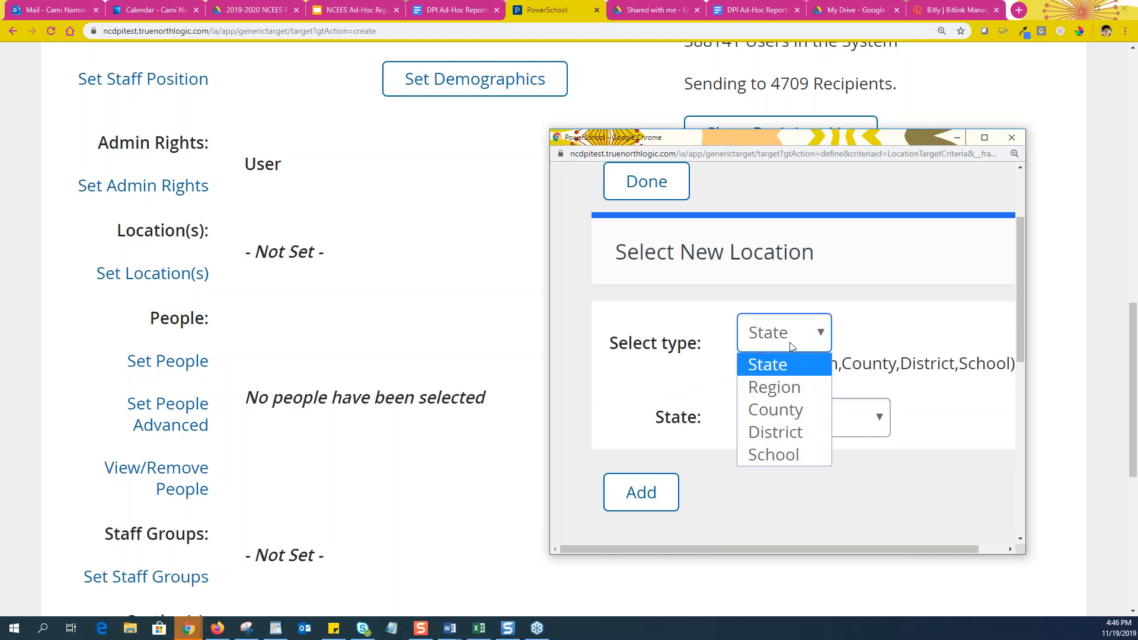
left_click(776, 431)
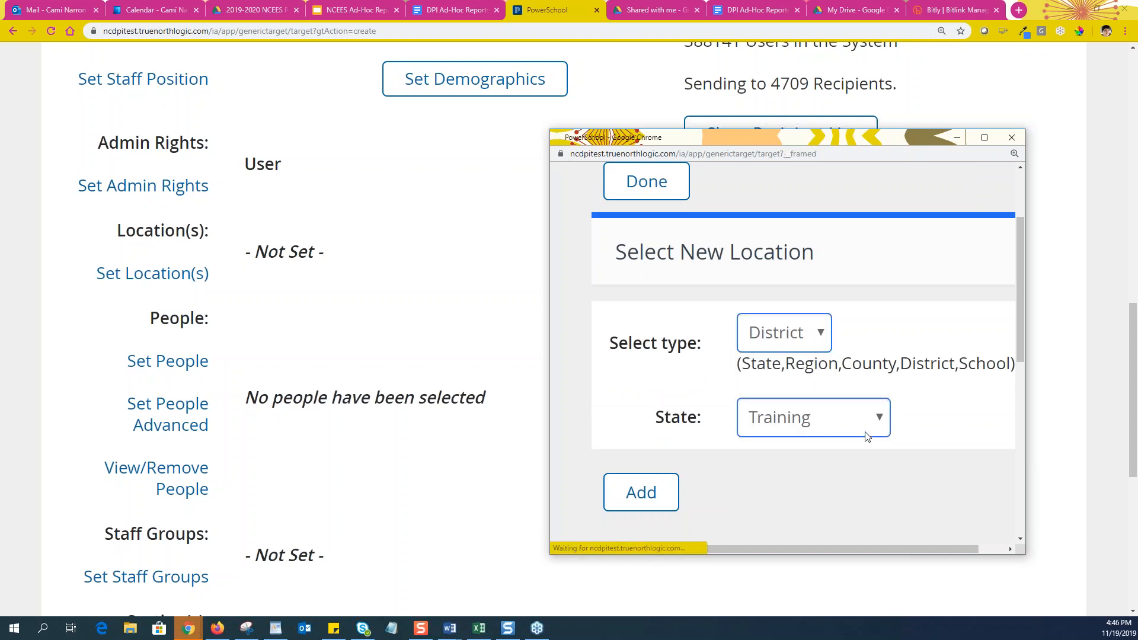
scroll(873, 426, "down", 3)
scroll(853, 368, "down", 1)
left_click(821, 298)
left_click(779, 373)
scroll(795, 367, "down", 3)
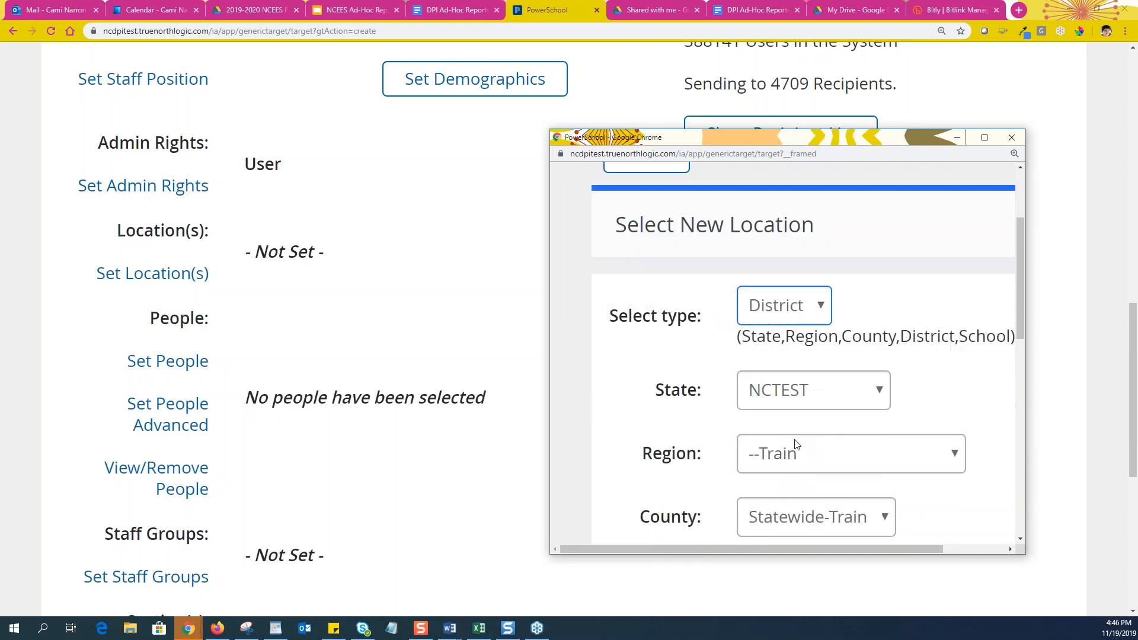
left_click(813, 359)
left_click(811, 412)
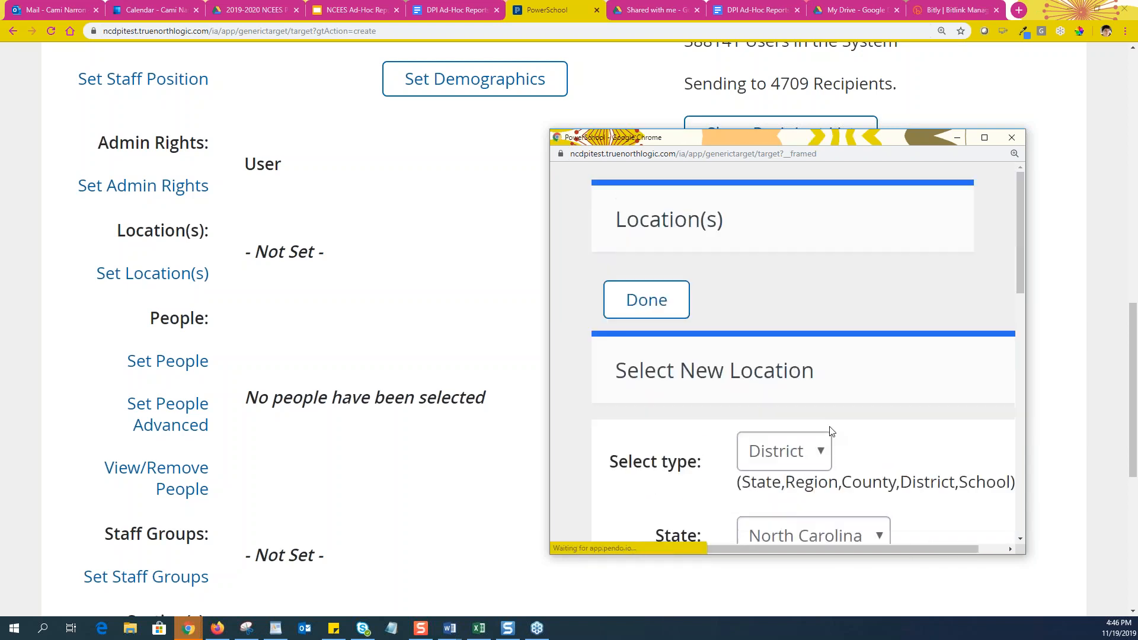
Add Beaufort County Schools as the location, narrowing recipients from 4709 to 19
scroll(831, 446, "down", 3)
scroll(832, 446, "down", 2)
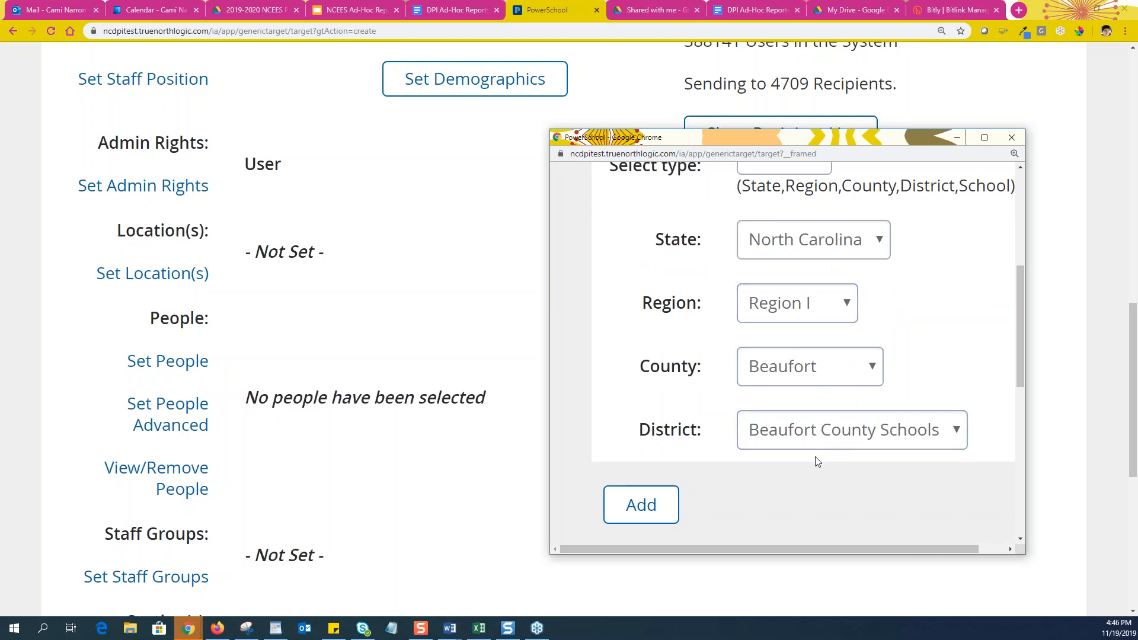
scroll(704, 501, "down", 3)
left_click(674, 338)
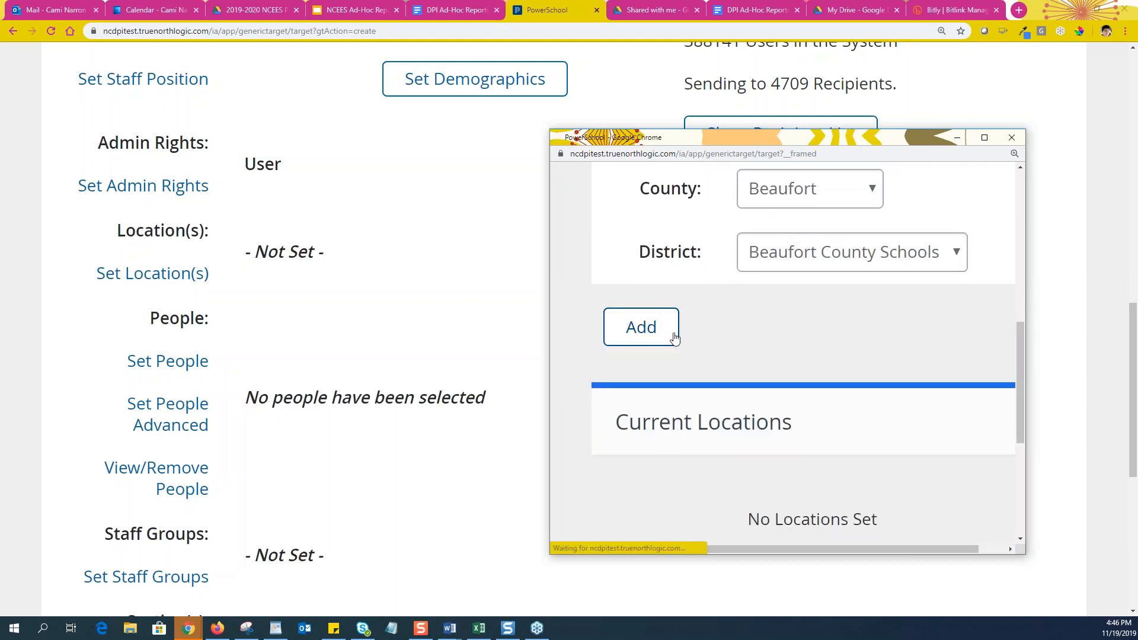
scroll(840, 373, "down", 10)
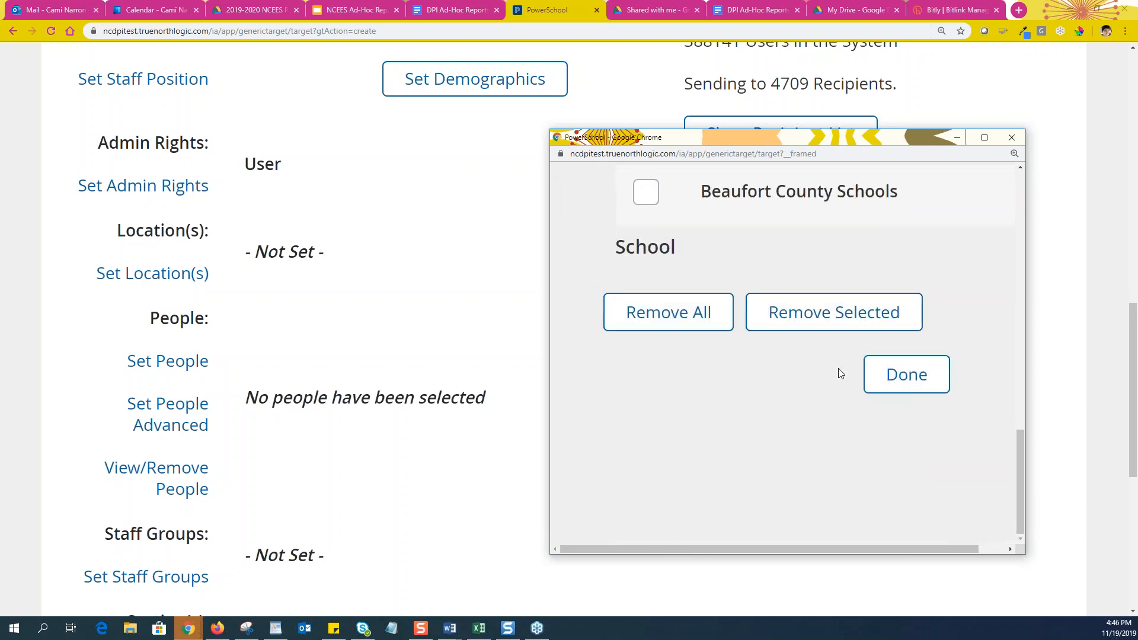
left_click(916, 389)
scroll(382, 399, "down", 8)
scroll(397, 386, "down", 4)
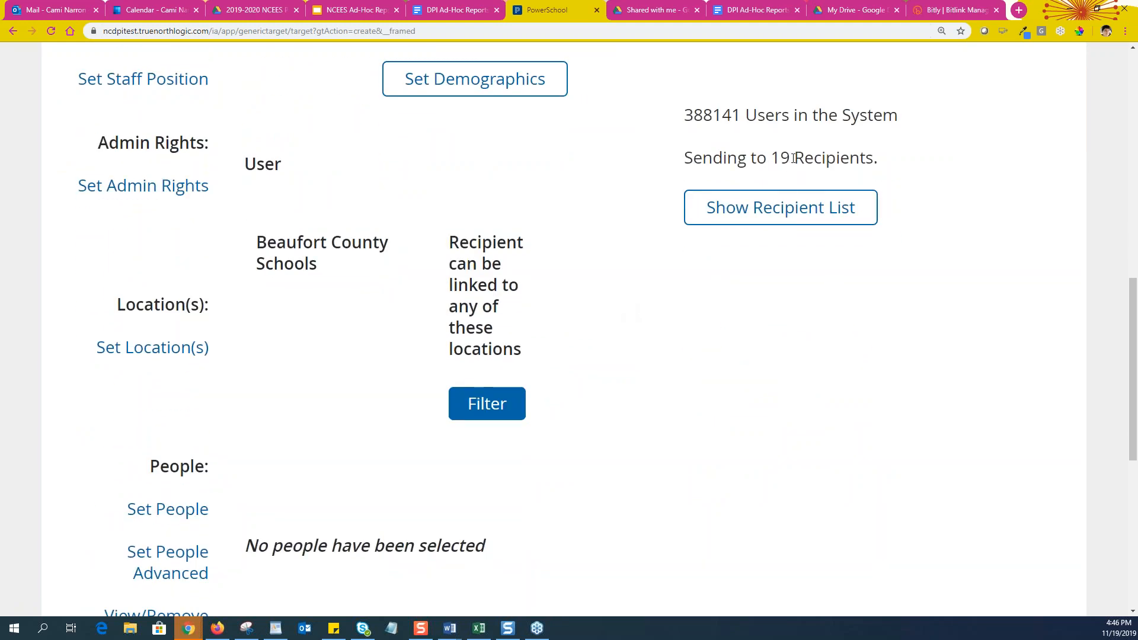
scroll(587, 346, "down", 7)
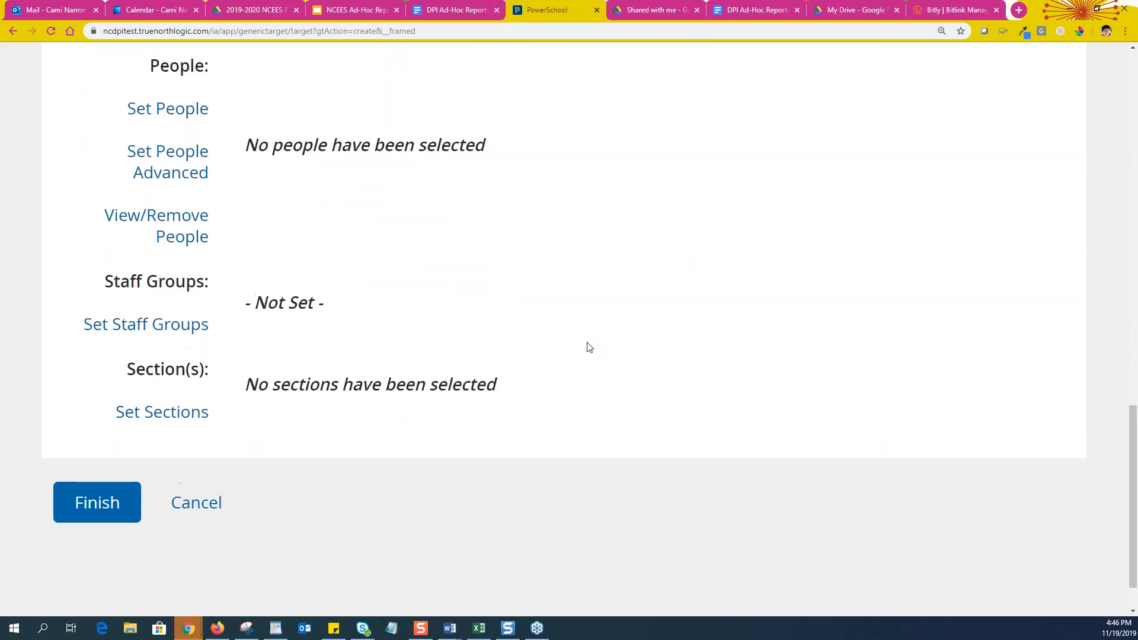
scroll(599, 332, "up", 2)
scroll(513, 307, "up", 3)
scroll(640, 274, "up", 3)
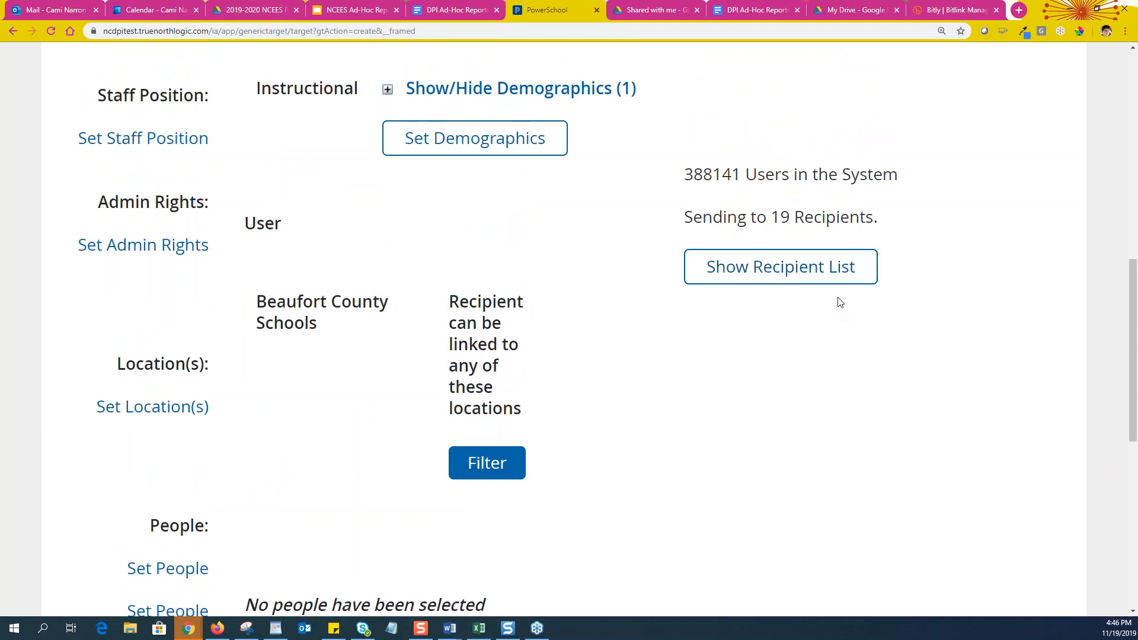
scroll(398, 365, "down", 4)
scroll(403, 250, "up", 1)
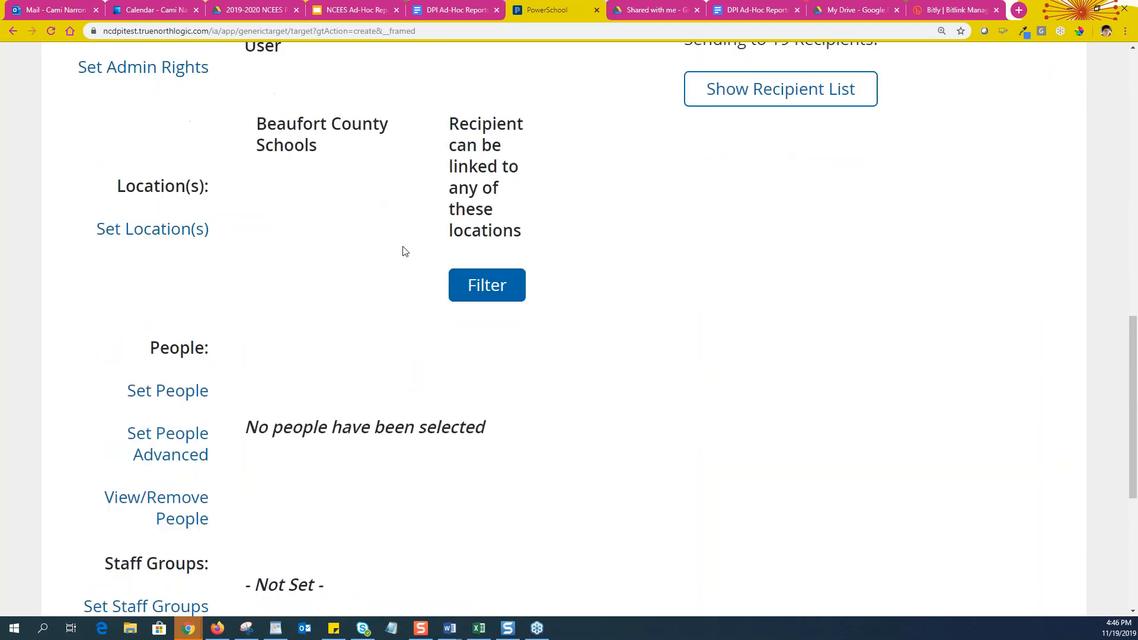
scroll(221, 330, "down", 4)
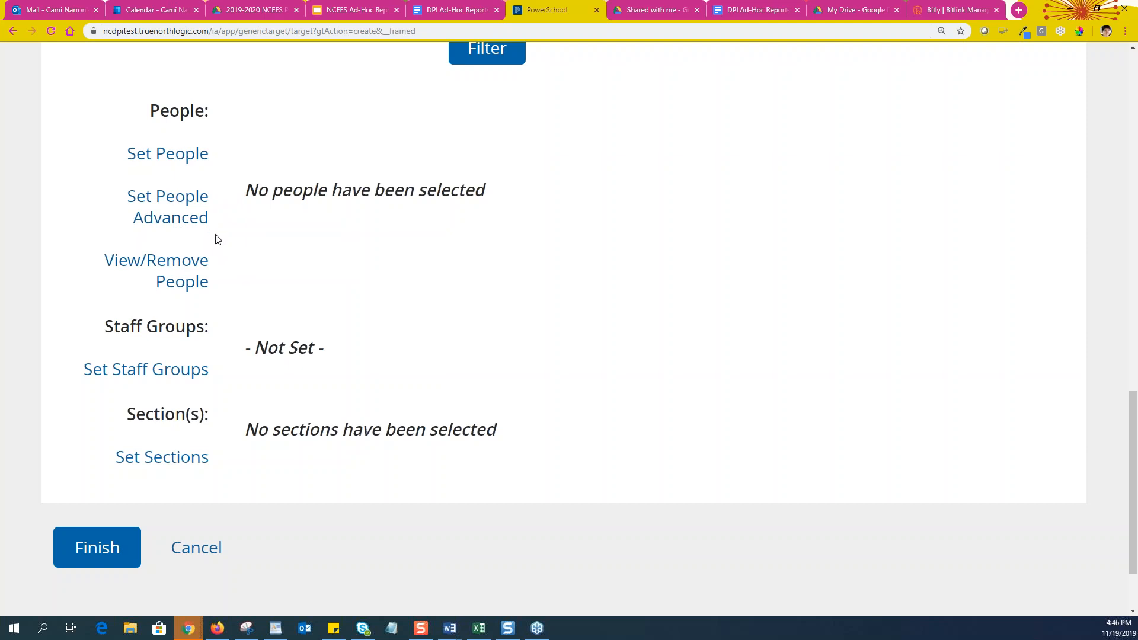
left_click(152, 375)
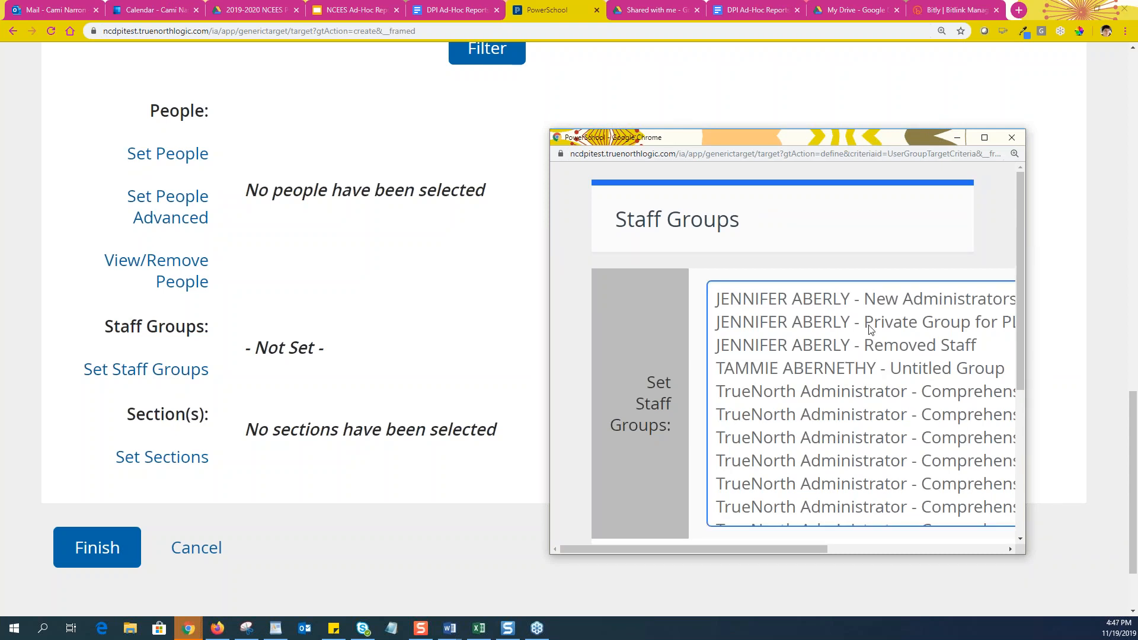
scroll(1015, 463, "down", 1)
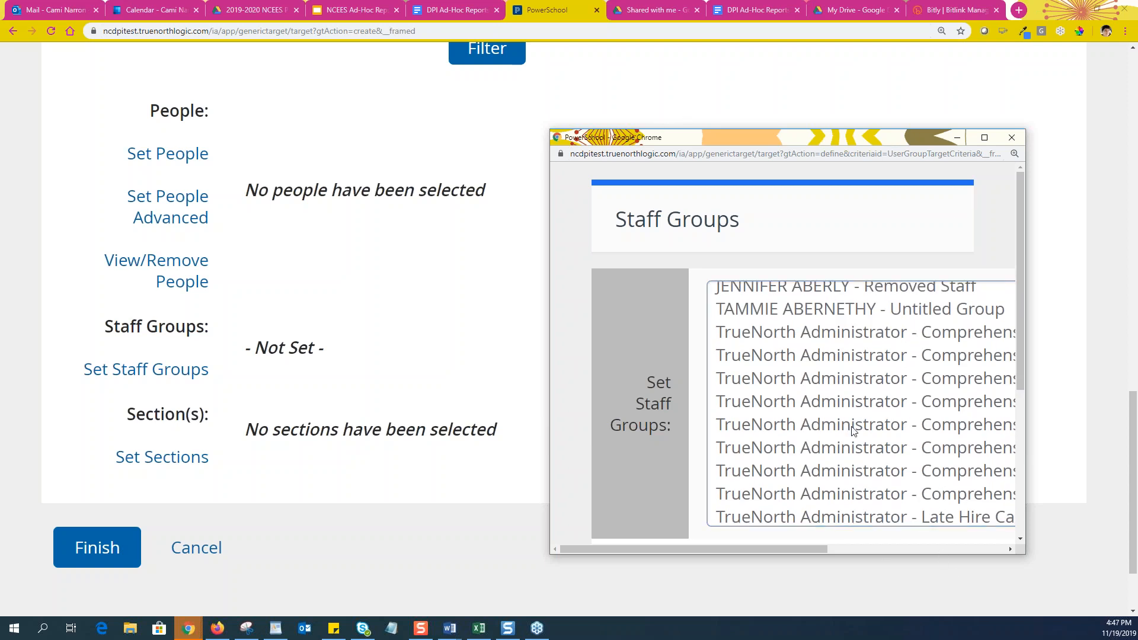
scroll(822, 500, "down", 1)
scroll(821, 501, "down", 20)
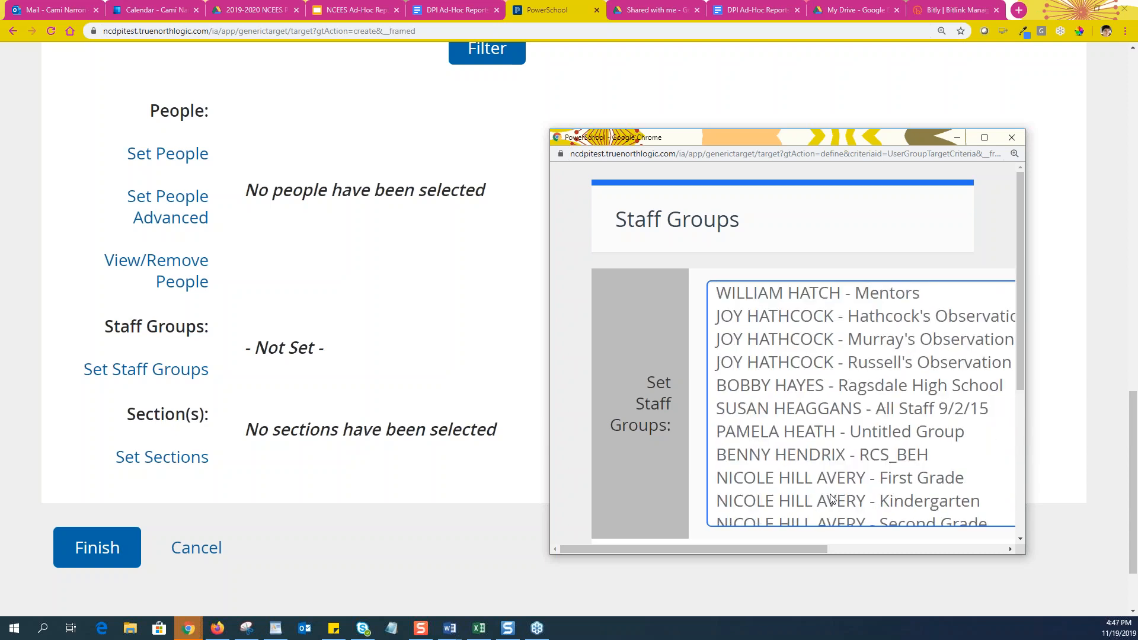
scroll(845, 479, "down", 20)
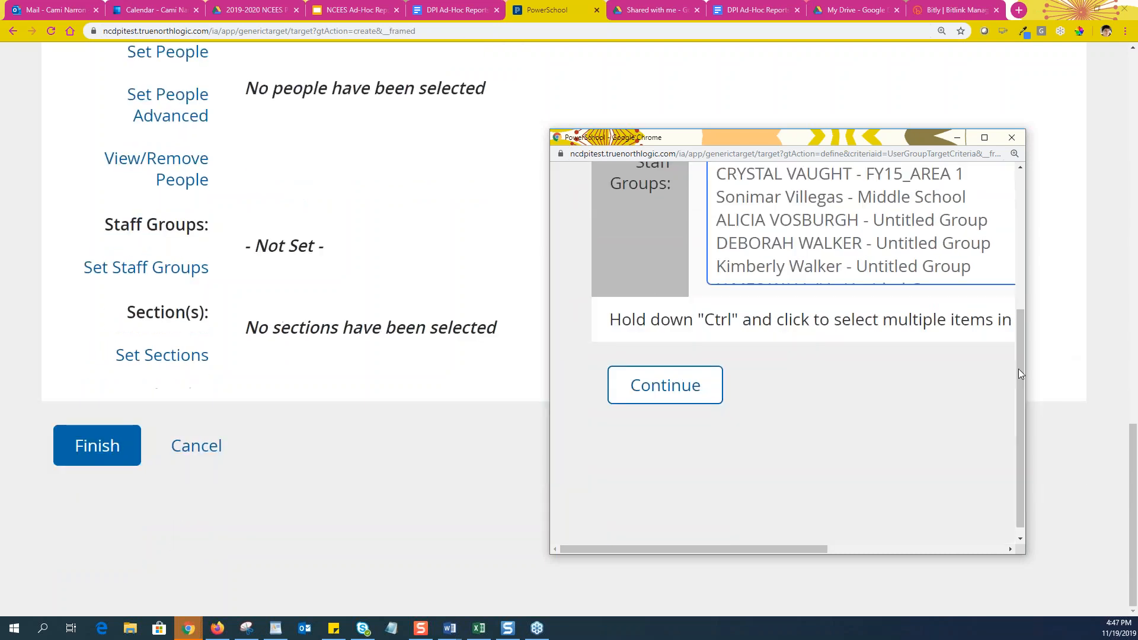
left_click(679, 377)
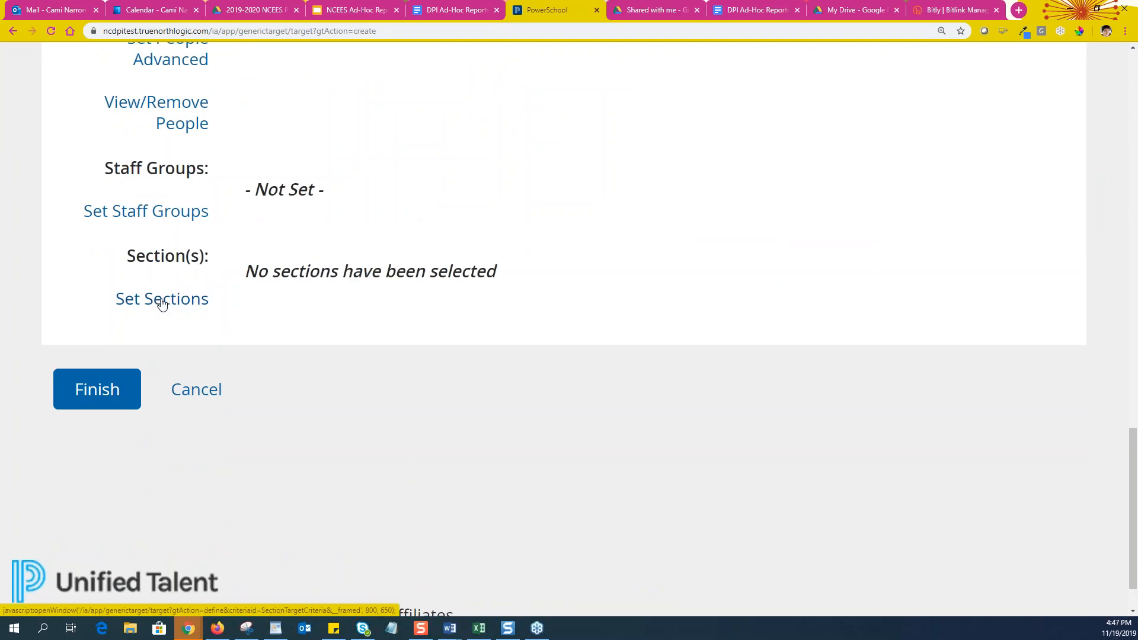
Go back through browser history to the Test Report CJN details page
scroll(432, 490, "up", 13)
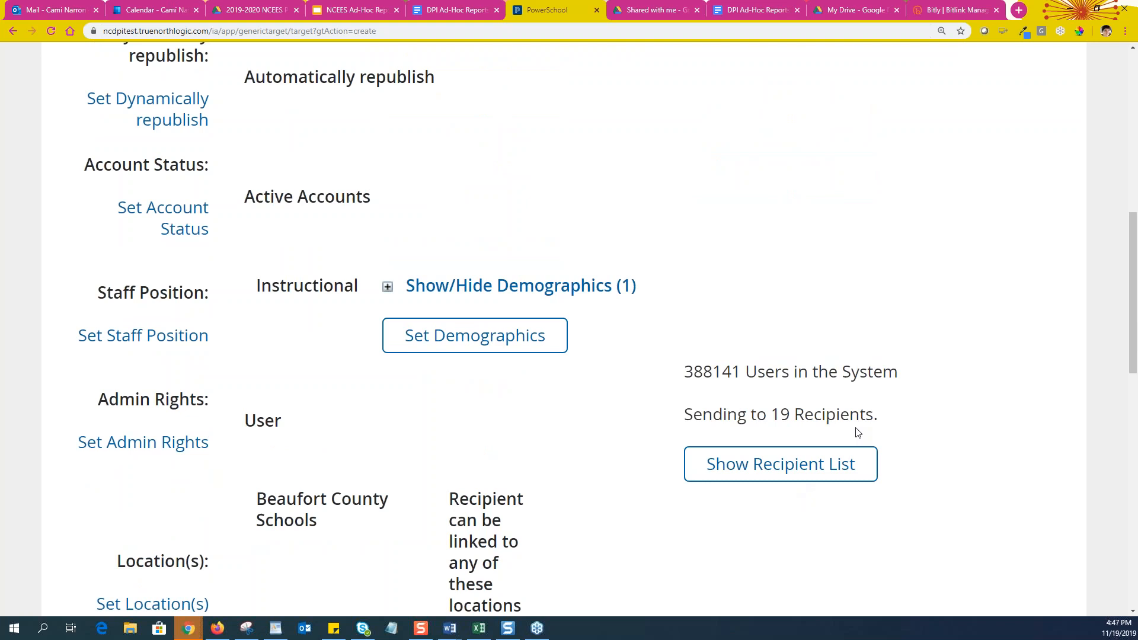
scroll(312, 552, "down", 2)
scroll(309, 553, "down", 2)
scroll(353, 535, "up", 12)
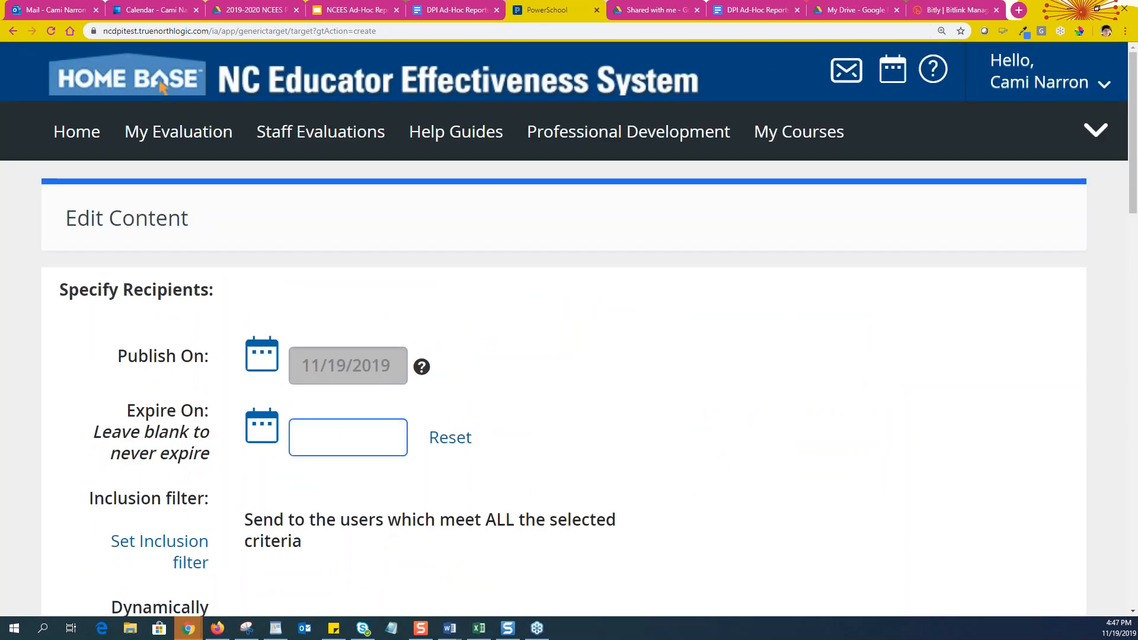
scroll(574, 310, "down", 1)
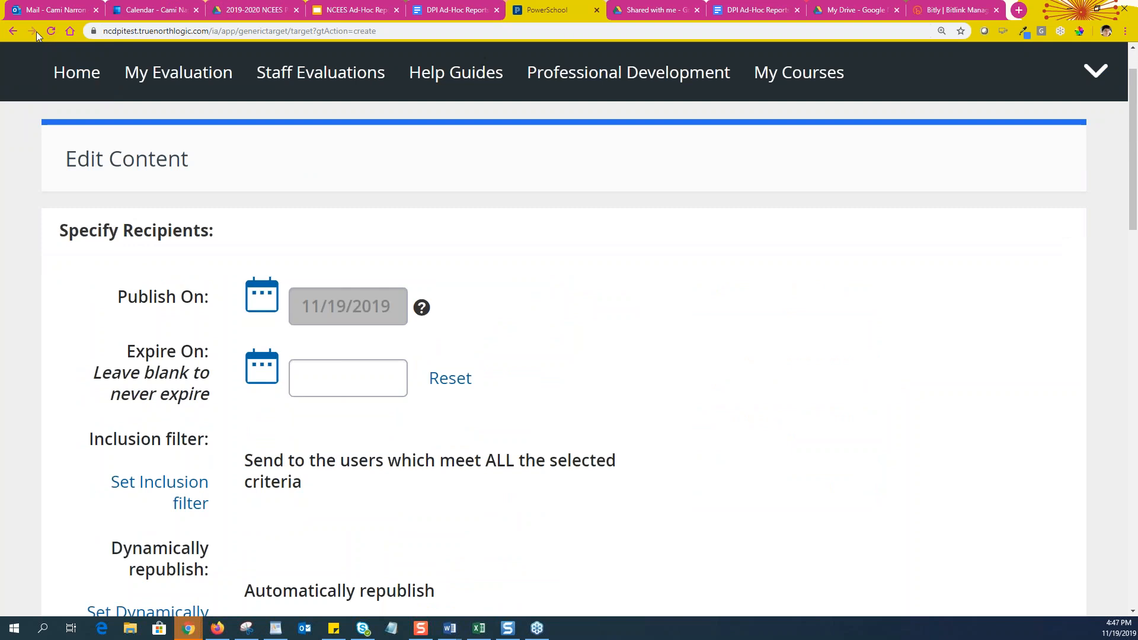
left_click(13, 31)
scroll(81, 226, "up", 10)
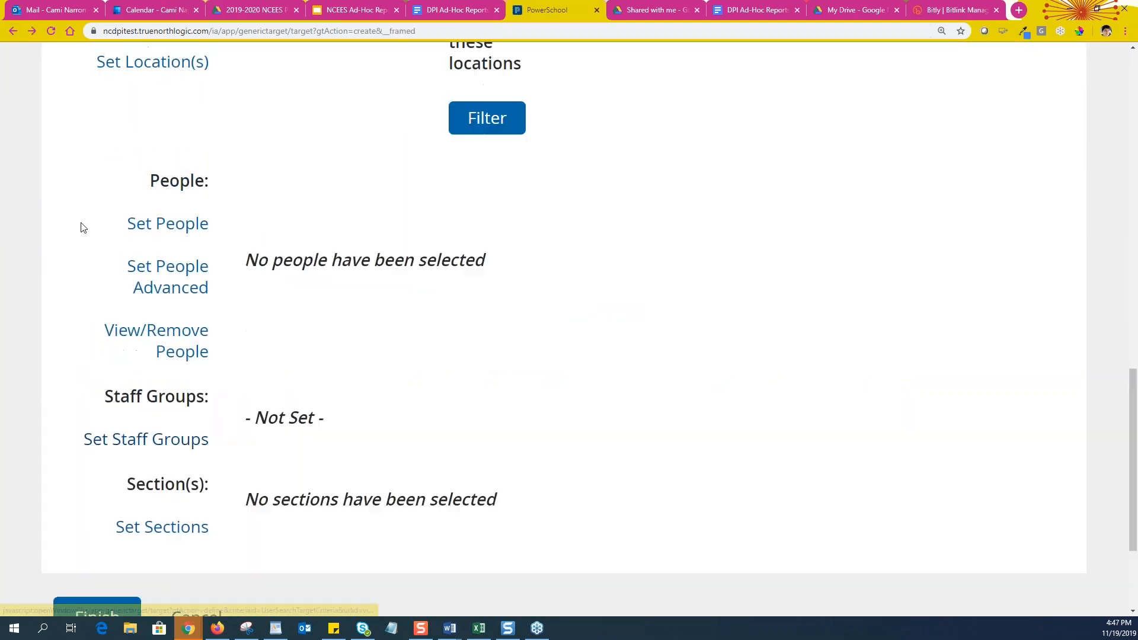
scroll(51, 220, "up", 3)
right_click(13, 32)
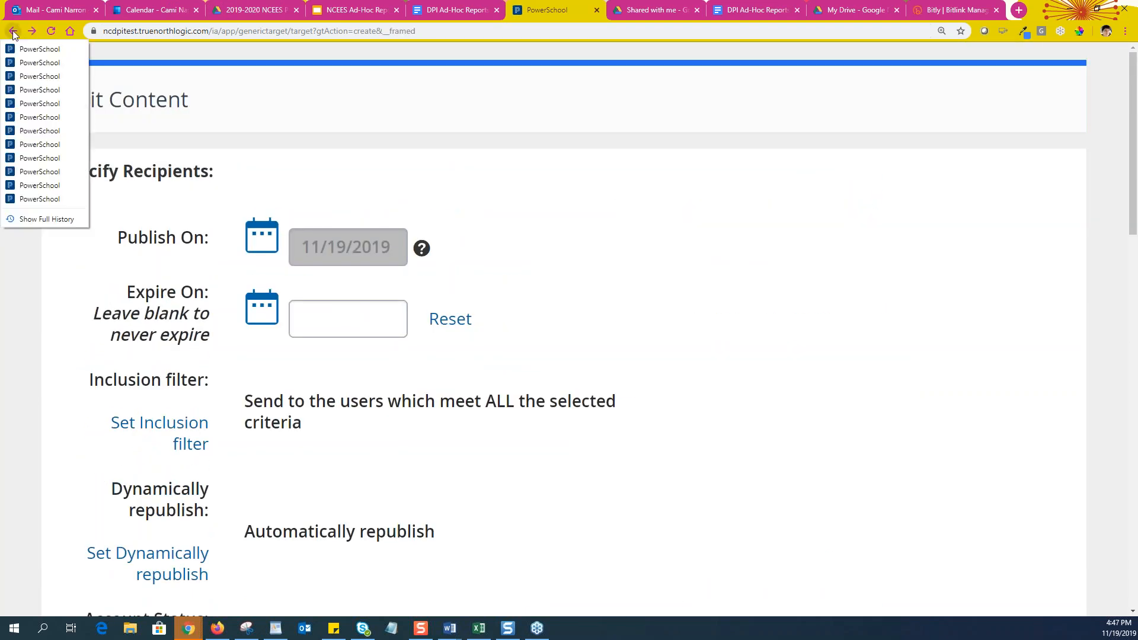
left_click(23, 131)
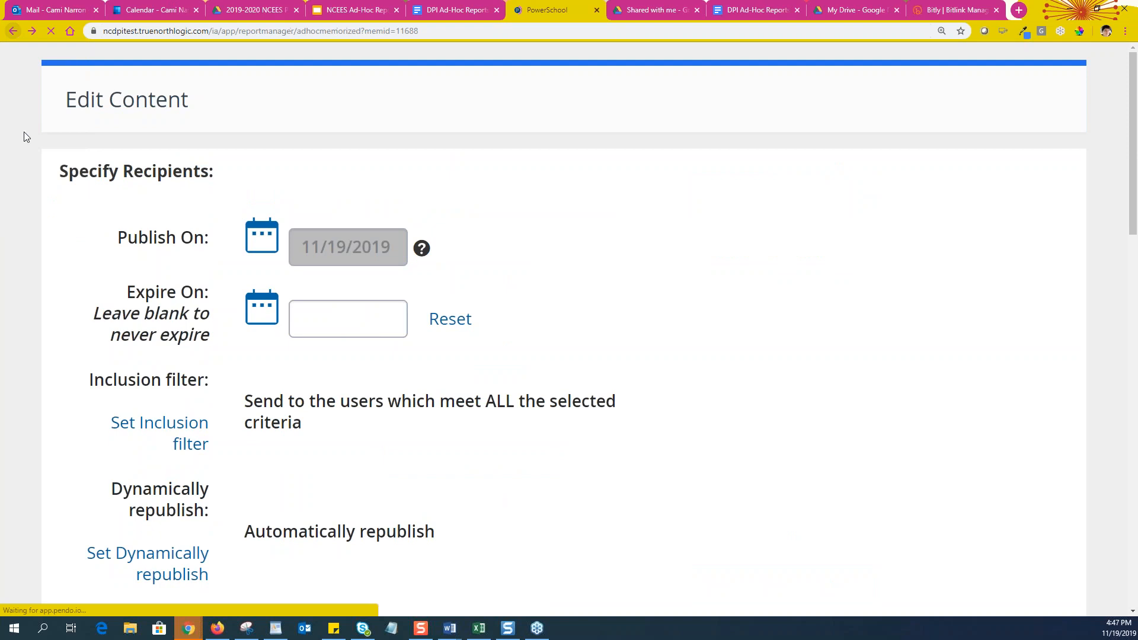
right_click(21, 34)
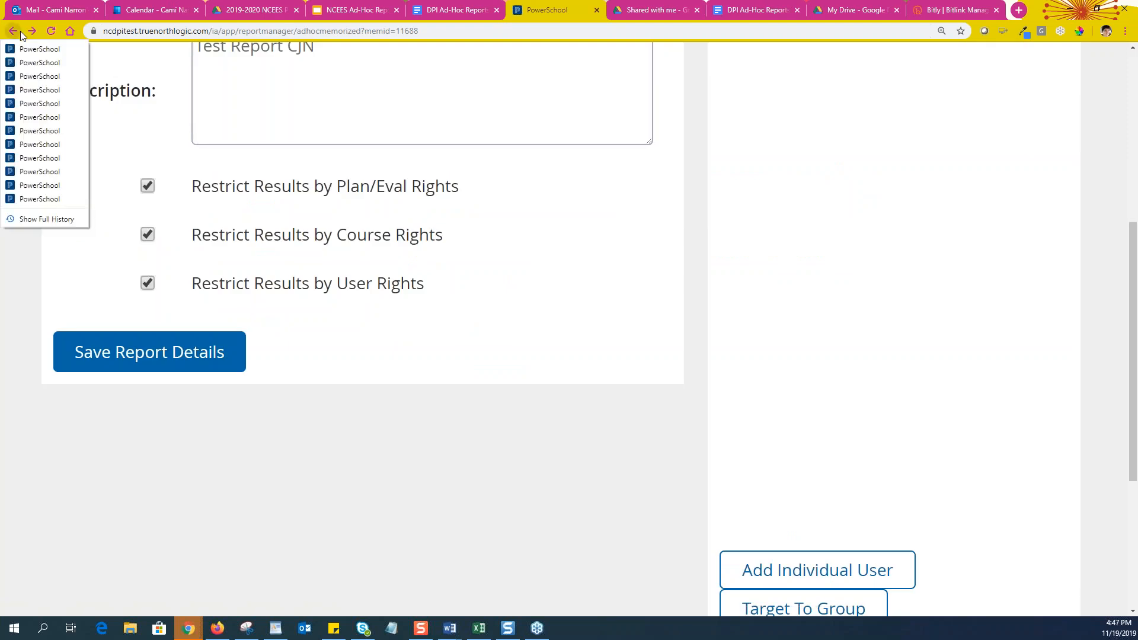
Move through browser history to the NCEES home page and expand its additional sections
left_click(42, 199)
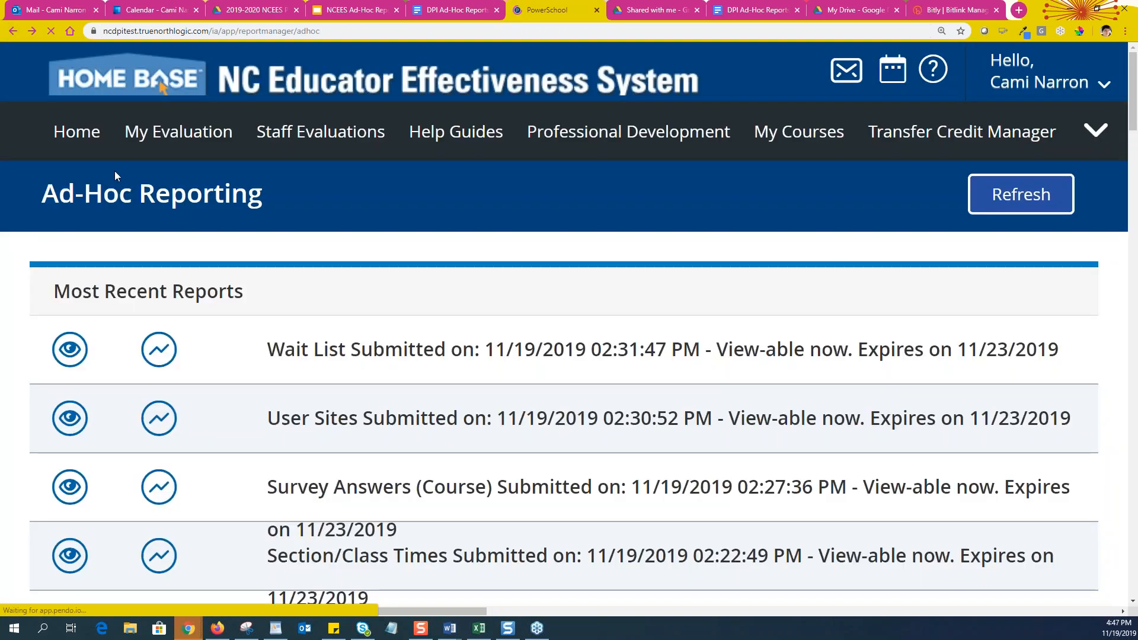
scroll(304, 330, "down", 3)
scroll(569, 332, "down", 15)
scroll(569, 332, "up", 8)
scroll(569, 332, "up", 7)
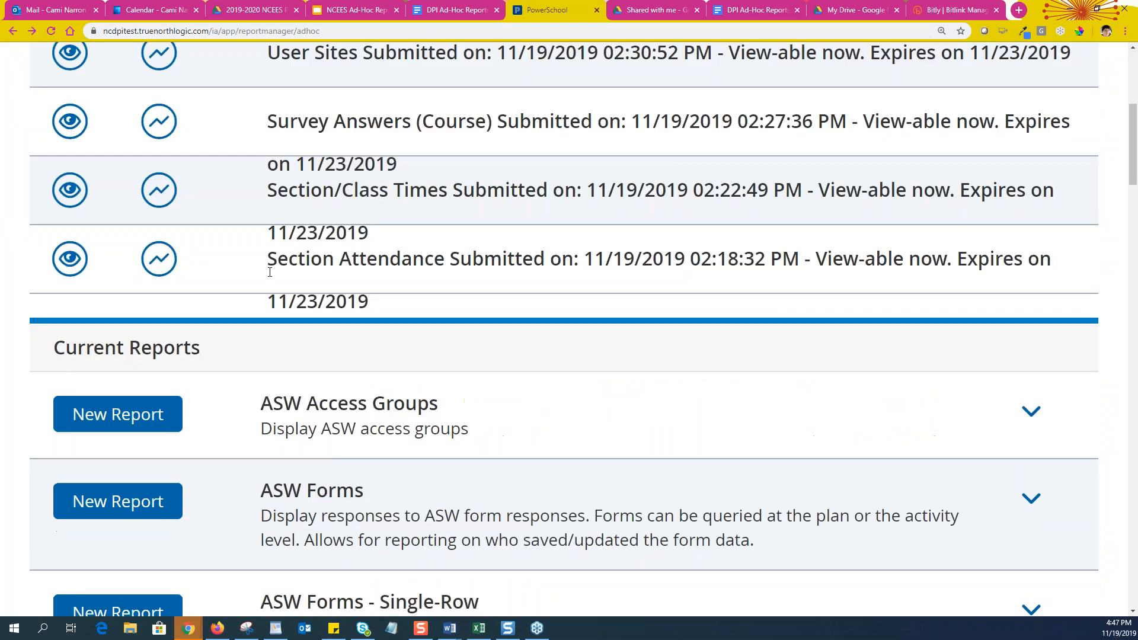
left_click(33, 31)
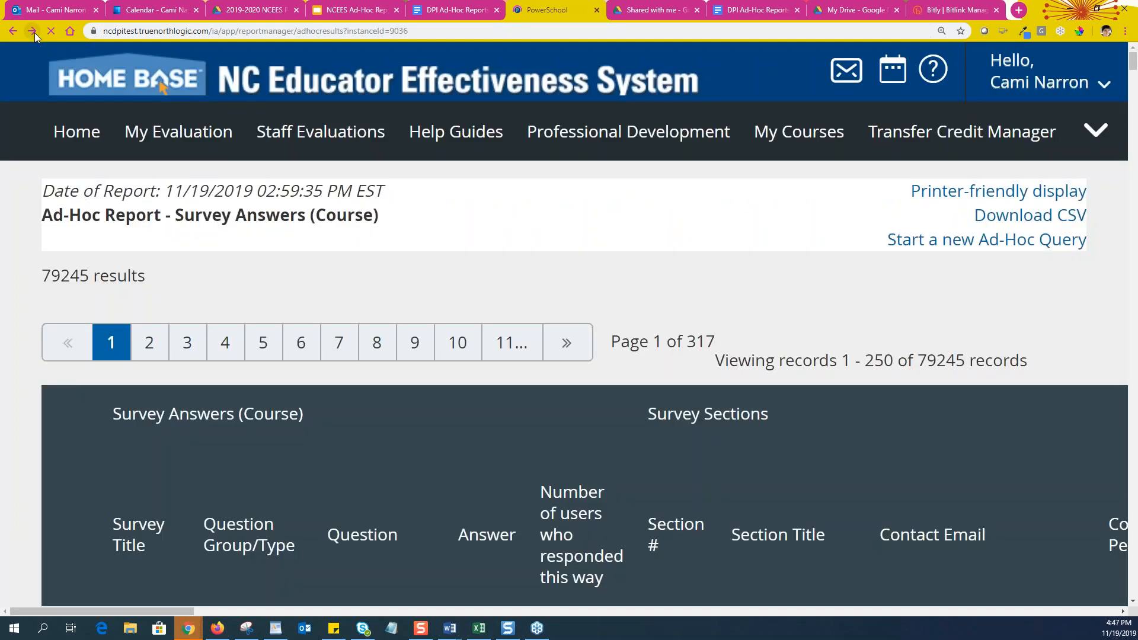
left_click(35, 33)
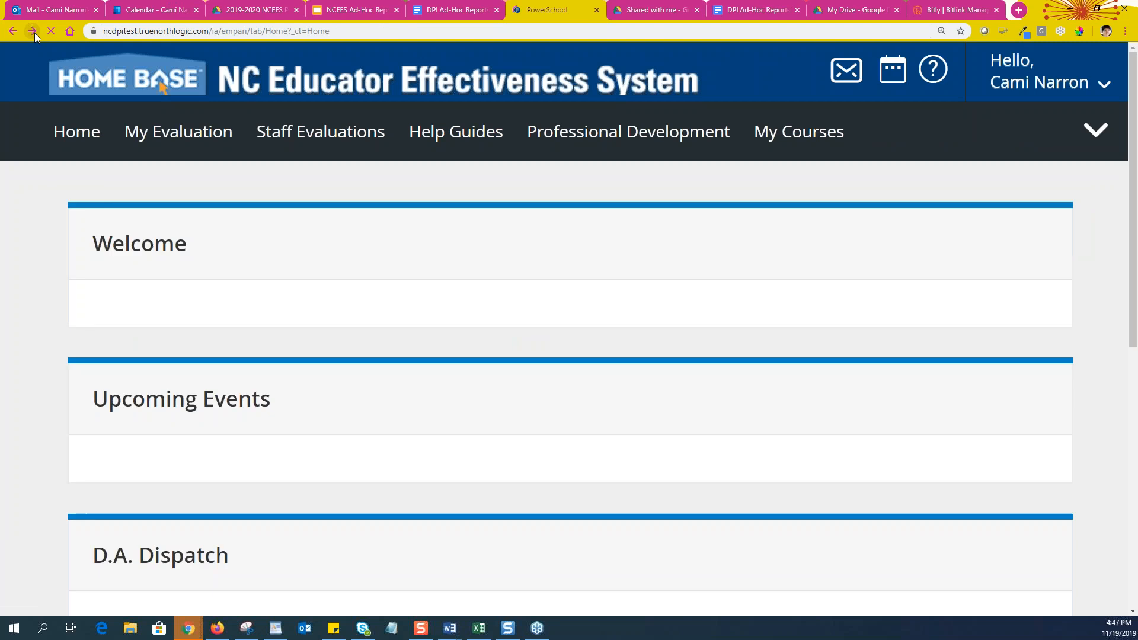
left_click(35, 33)
left_click(12, 32)
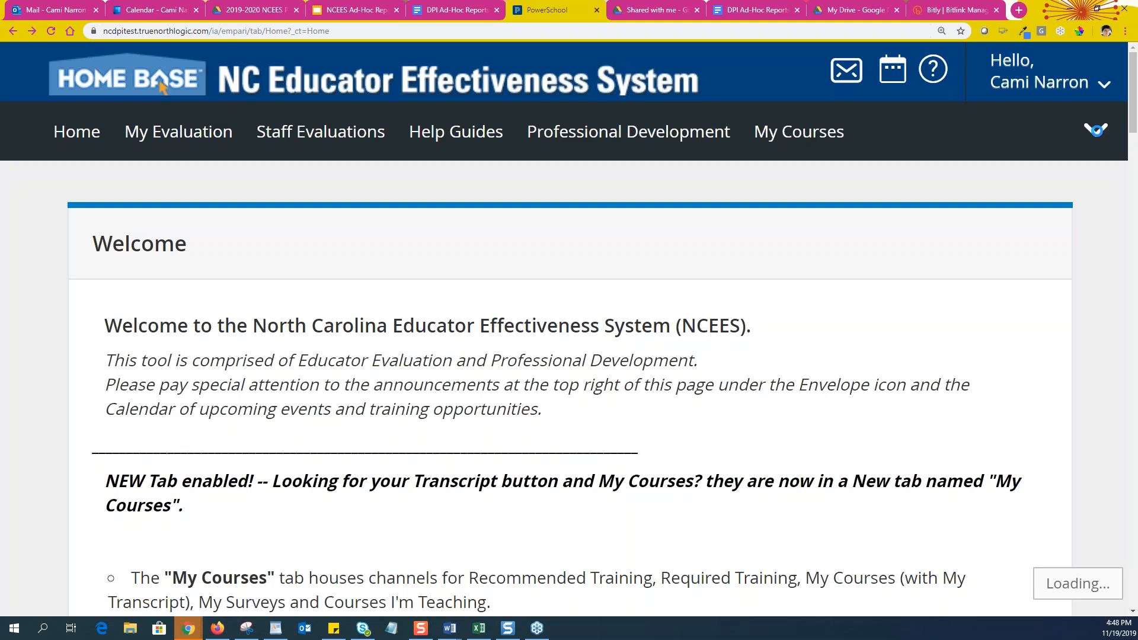
left_click(1096, 130)
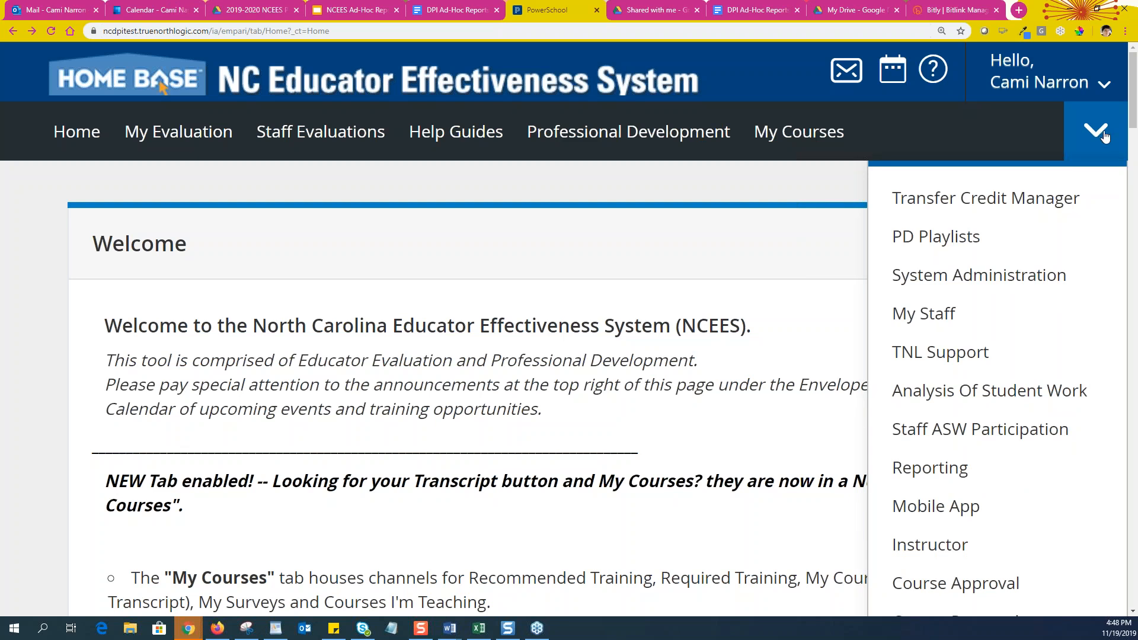
Under System Administration, open Ad-Hoc Reporting (Restricted) and browse the report types down to the Audit Log reports
left_click(952, 284)
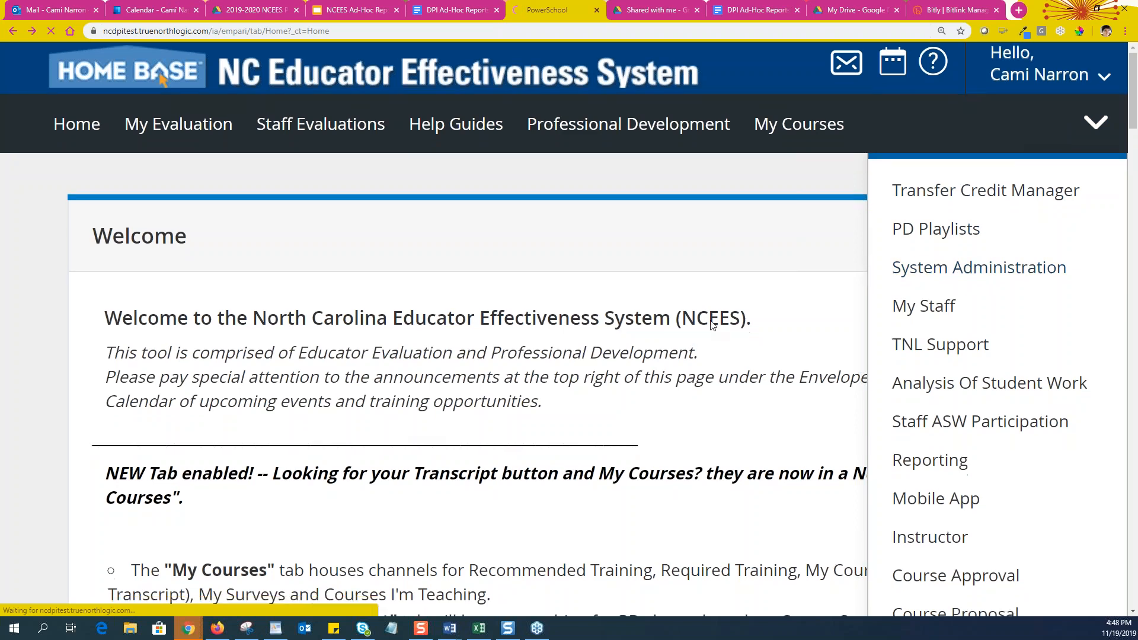
scroll(344, 503, "down", 10)
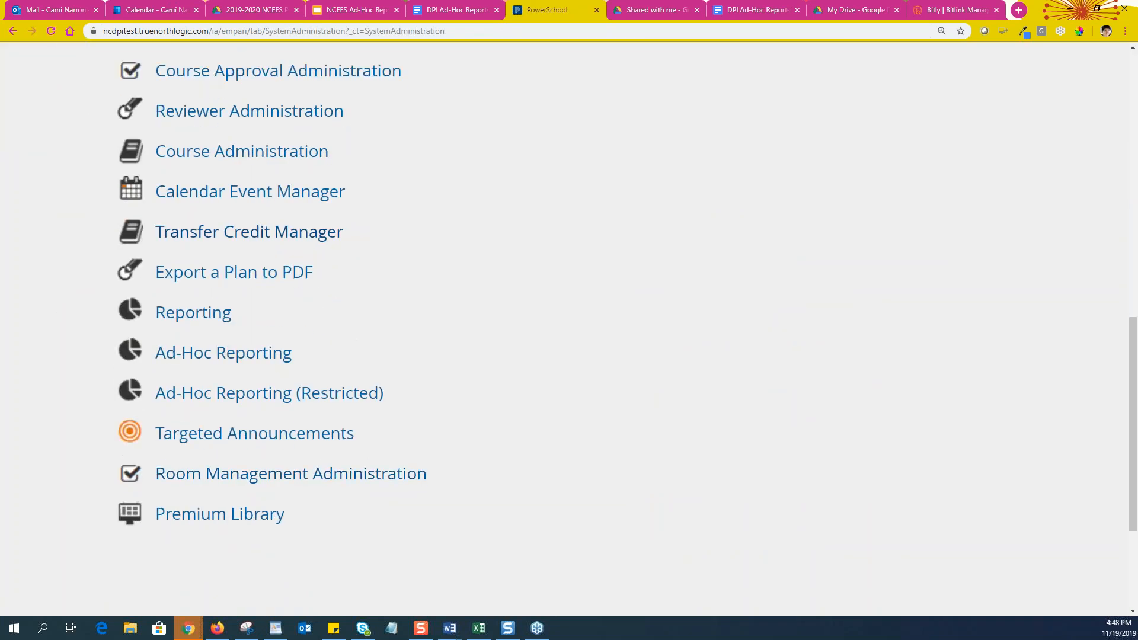
left_click(231, 399)
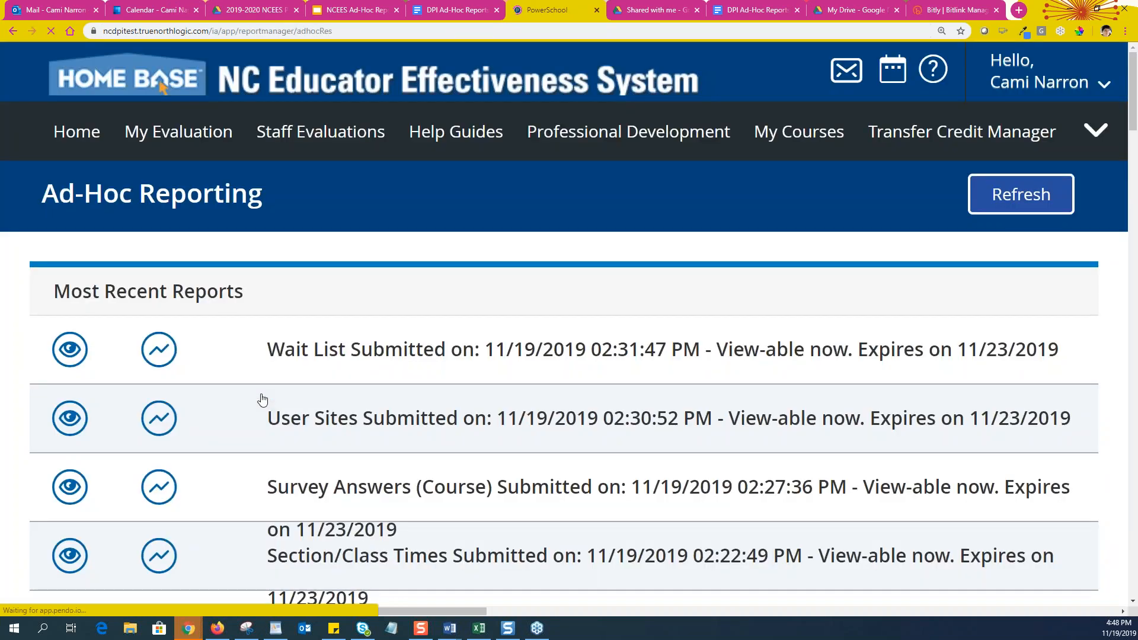
scroll(487, 397, "down", 8)
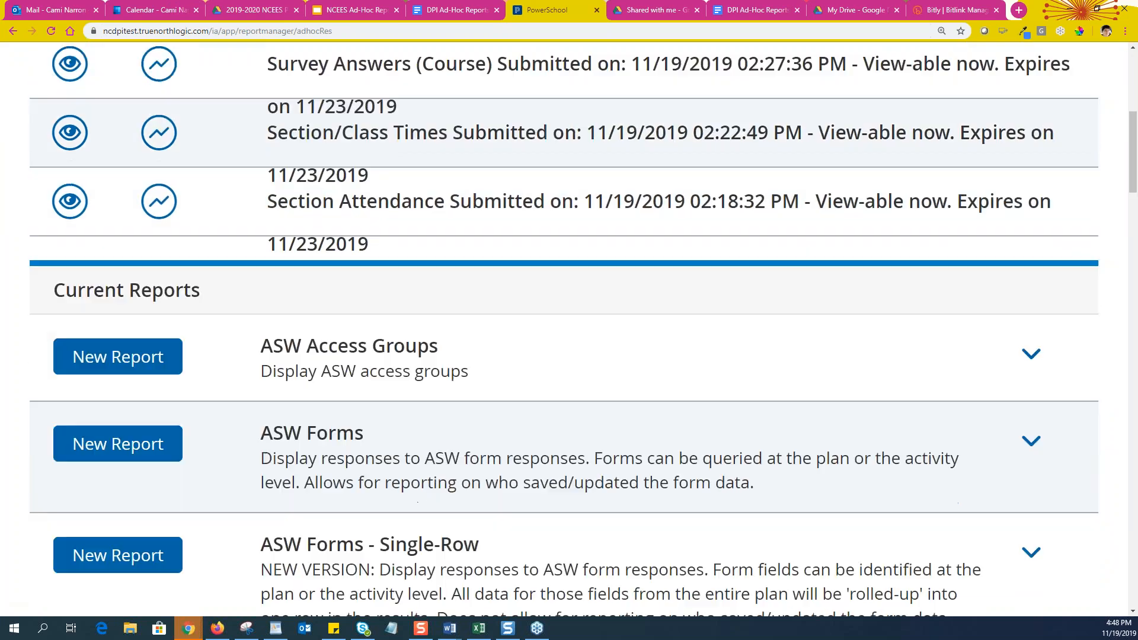
scroll(564, 327, "down", 3)
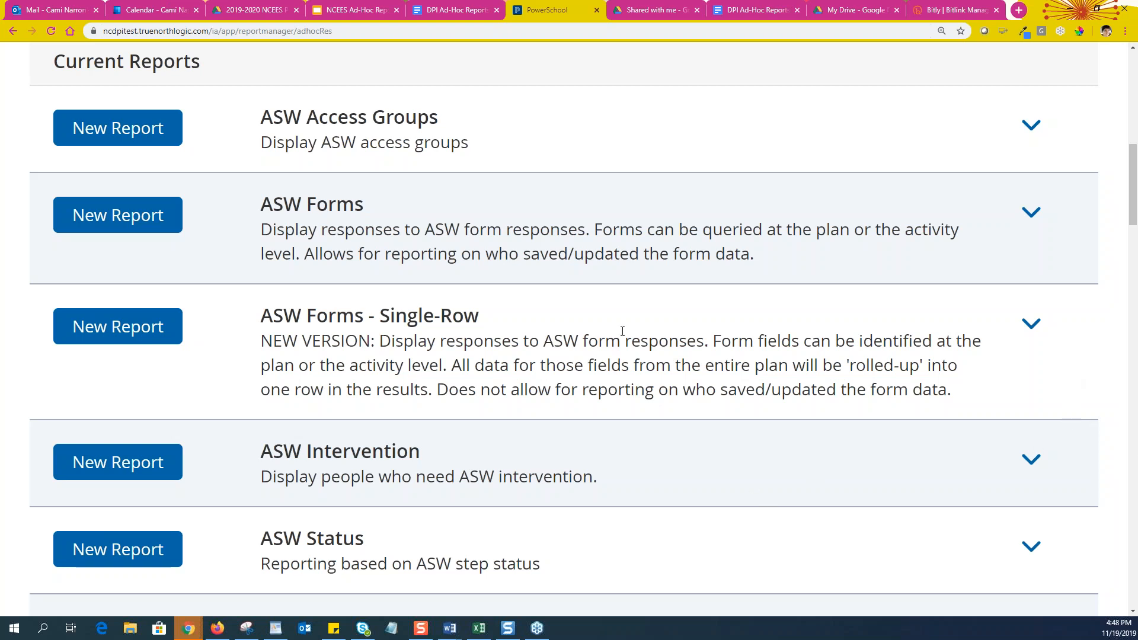
scroll(693, 439, "down", 6)
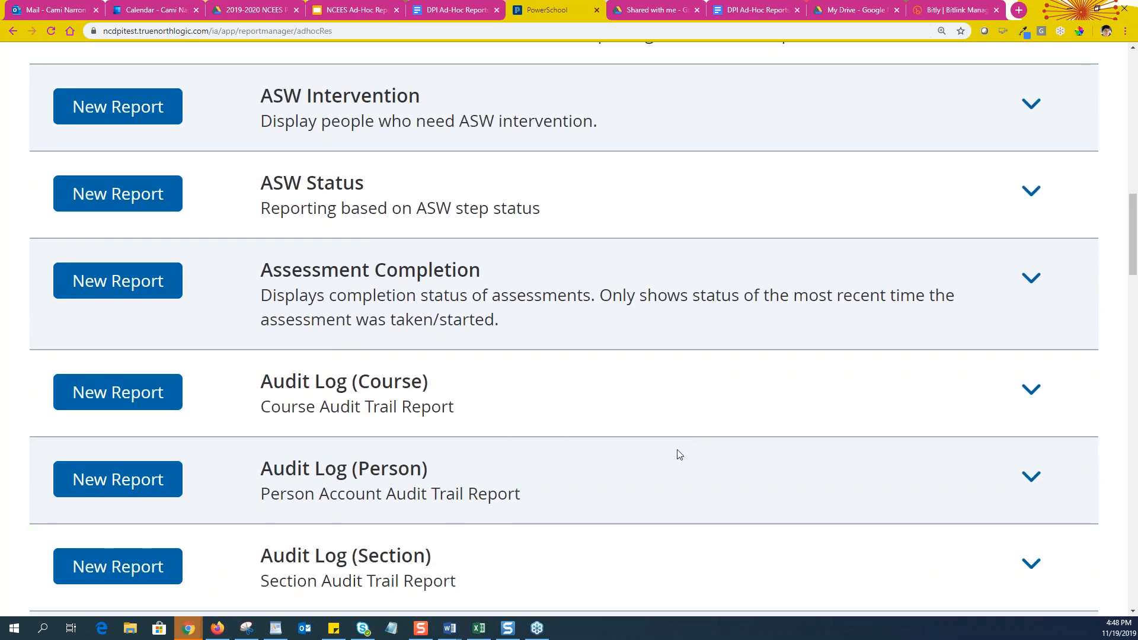
scroll(571, 468, "down", 4)
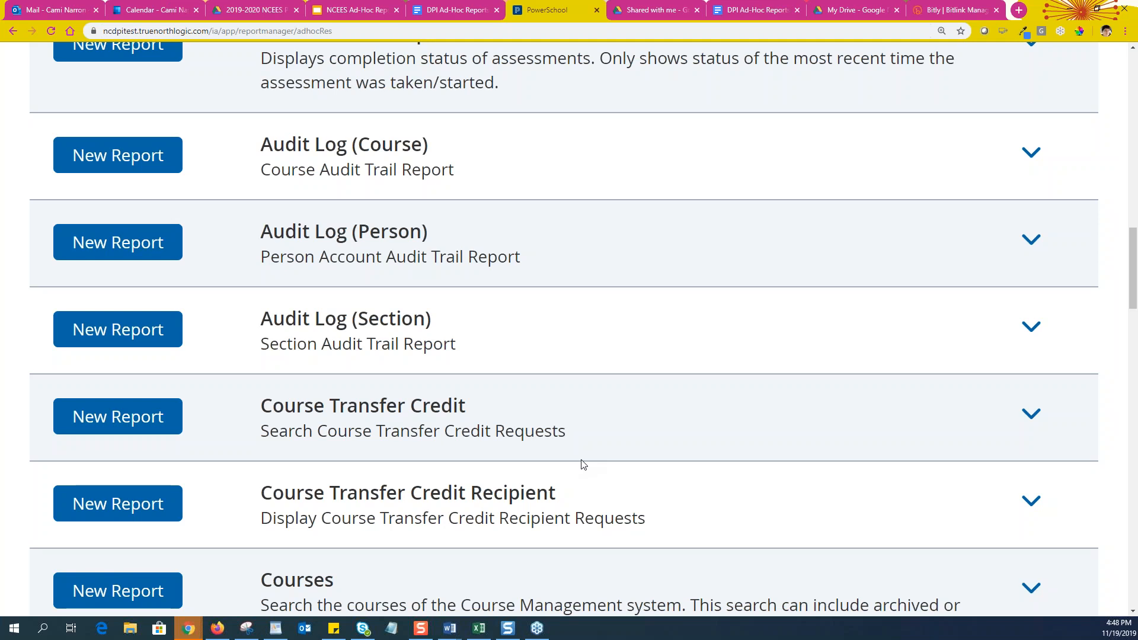
scroll(1016, 338, "up", 1)
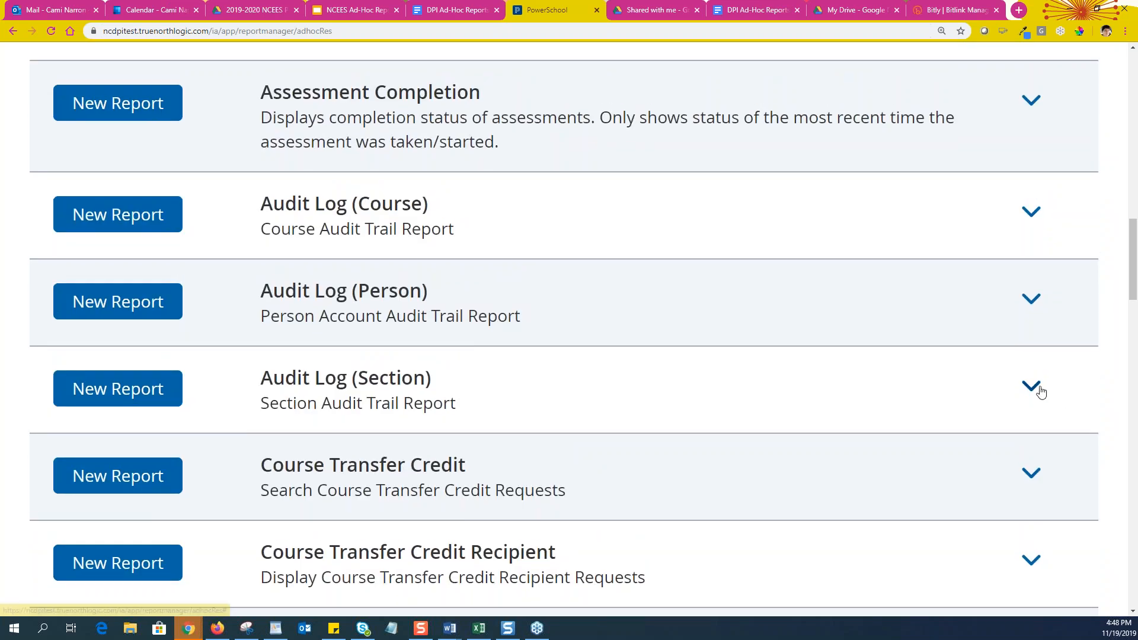
Expand the Audit Log (Section) report type to reveal its Templates list with 0 results
left_click(1031, 388)
scroll(521, 397, "down", 3)
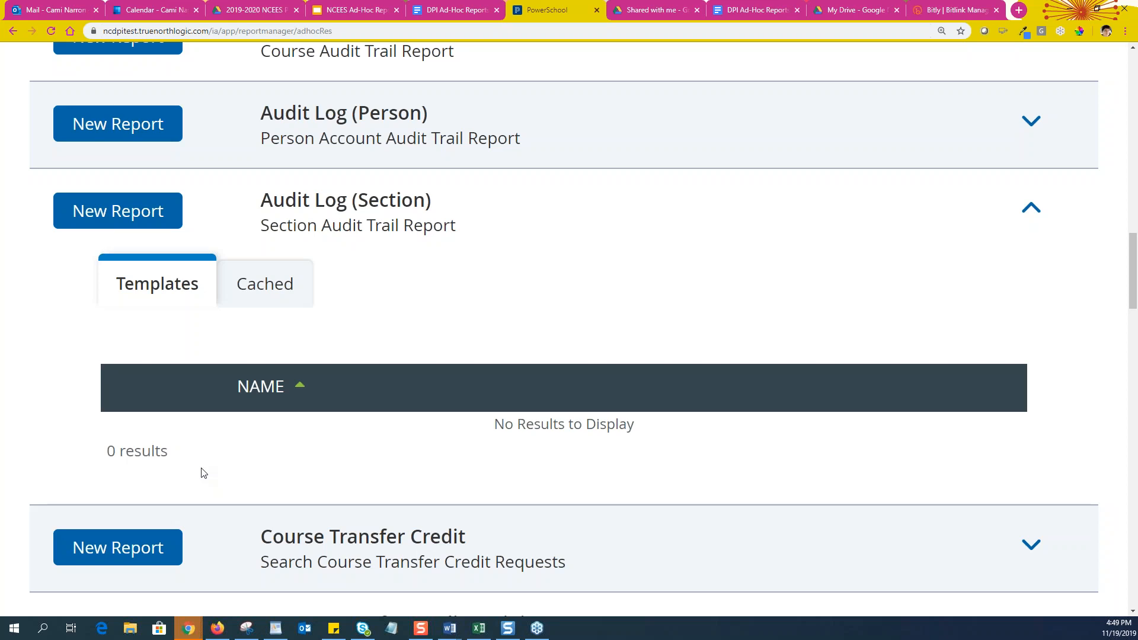
scroll(798, 506, "up", 1)
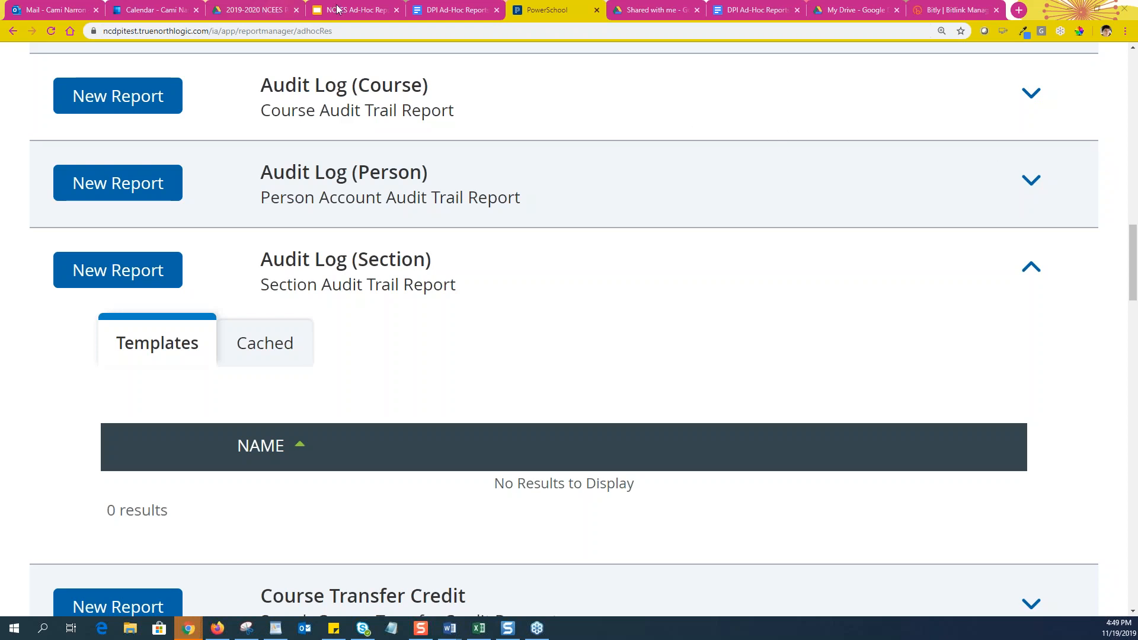
Start a new Audit Log (Course) report, review fields like Record Date and Action Taken, and zoom out
left_click(162, 100)
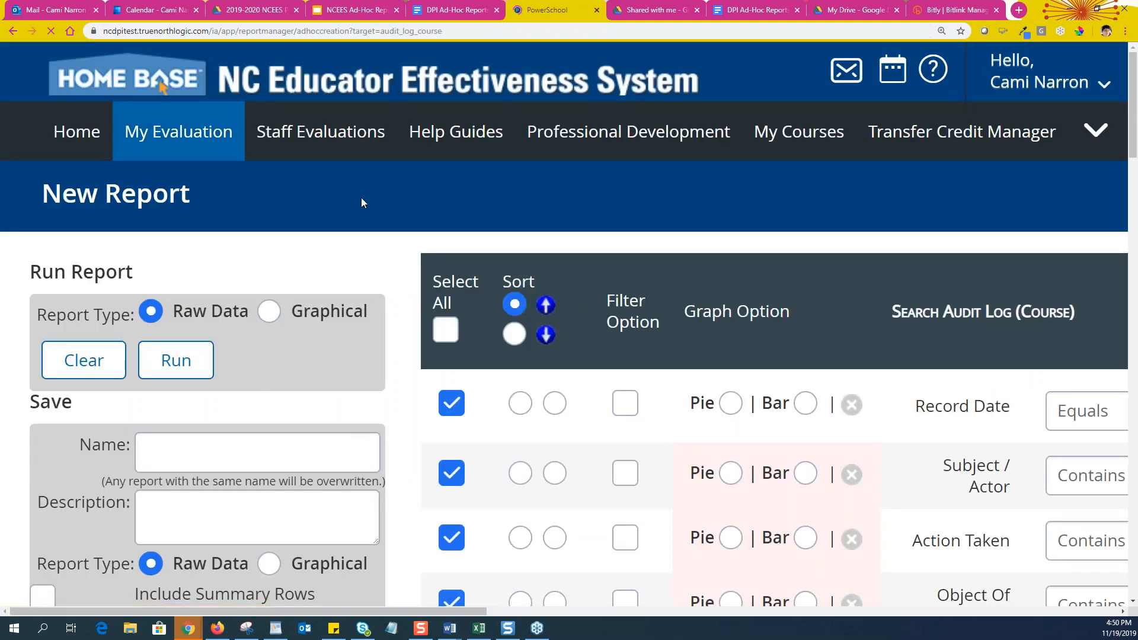
scroll(361, 198, "down", 2)
scroll(309, 279, "down", 3)
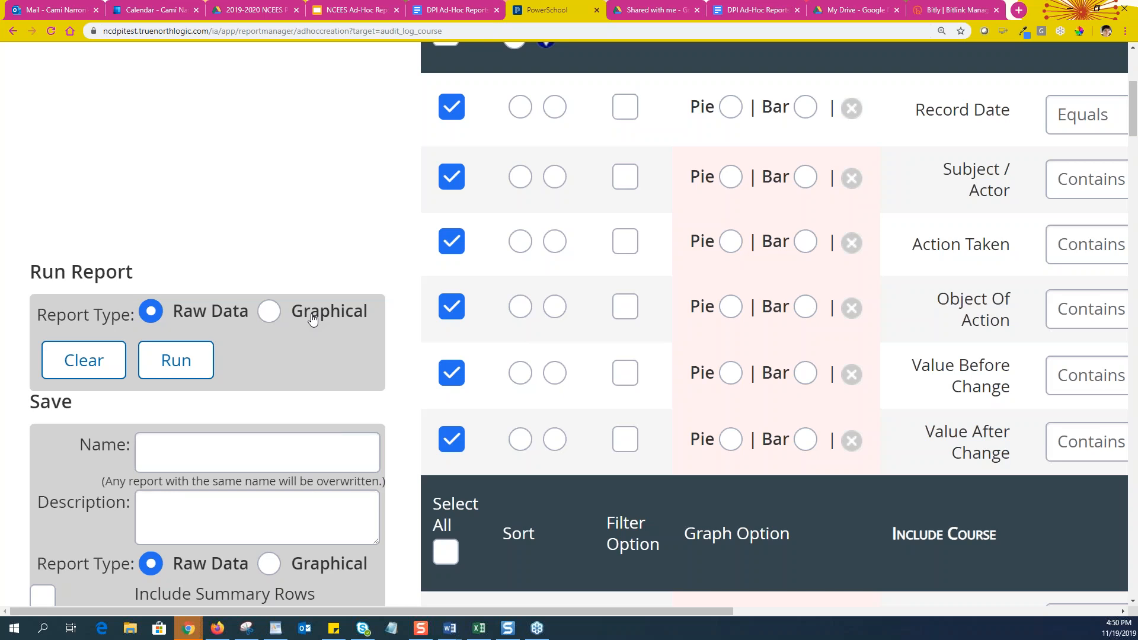
scroll(328, 236, "up", 5)
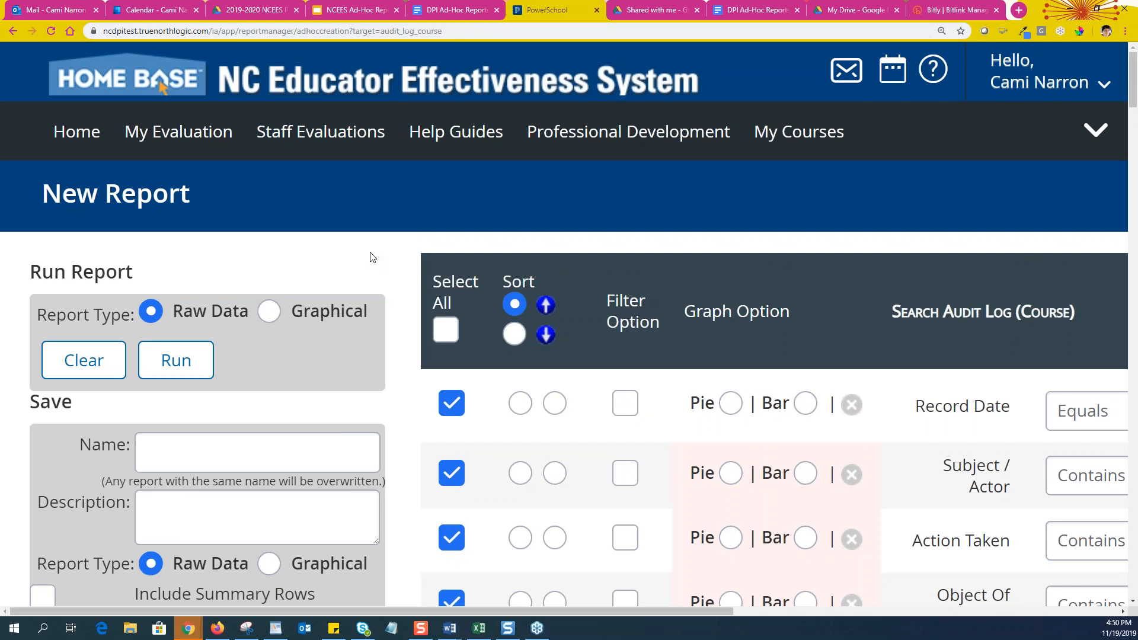
key("ctrl+minus")
key("ctrl+minus")
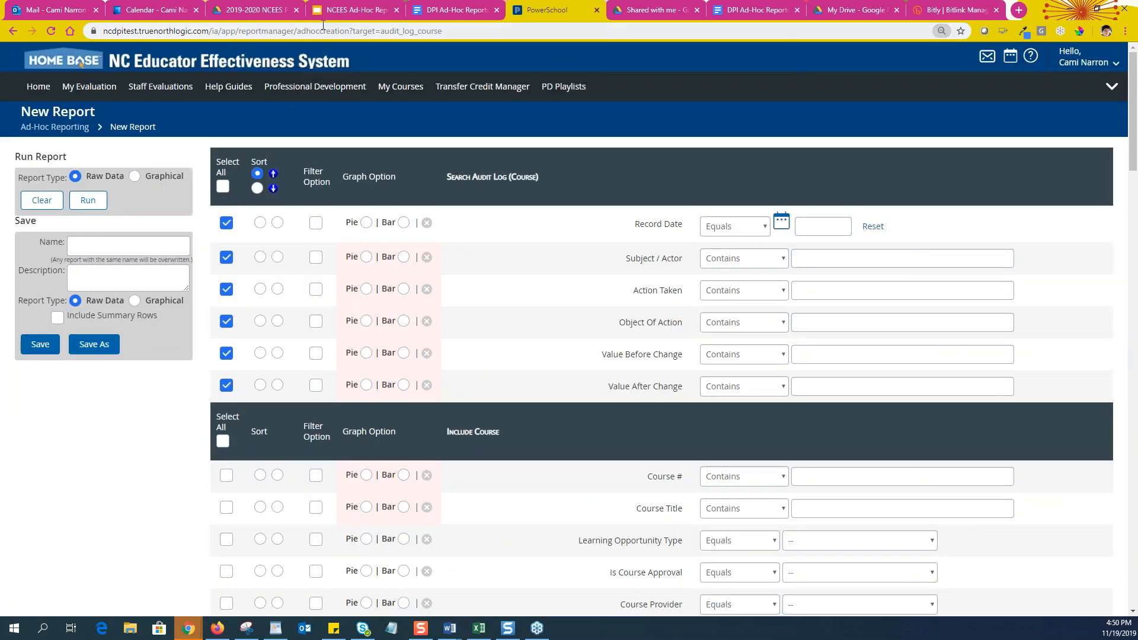
Present the NCEES Ad-Hoc Reporting Basics deck full screen and advance to the Ad-Hoc Reports: Evaluations slide
left_click(333, 11)
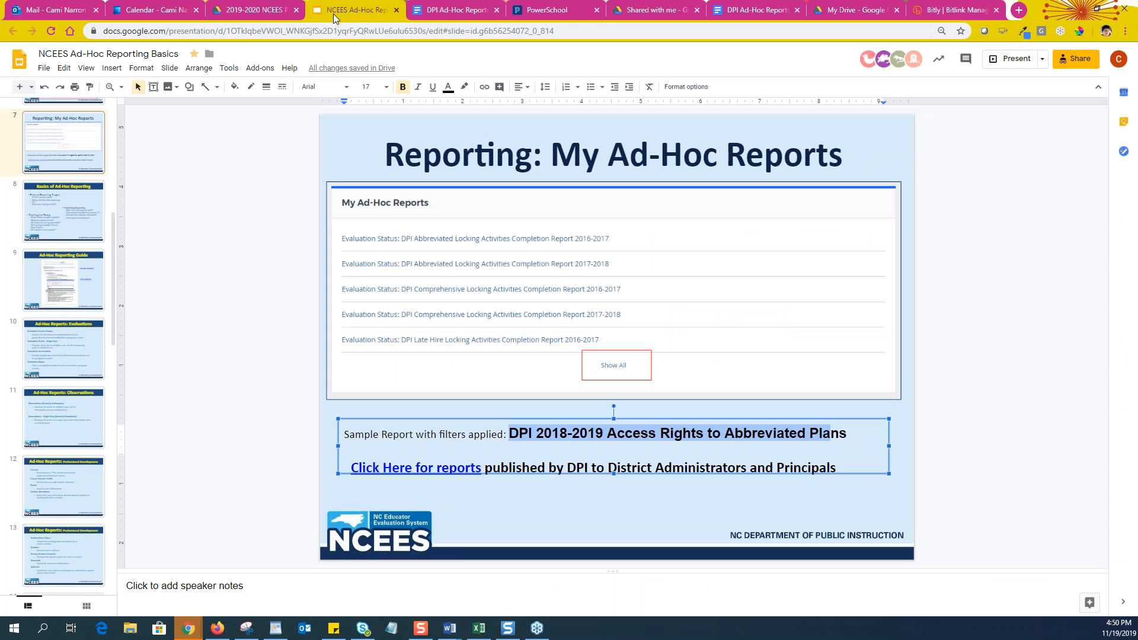
left_click(1013, 60)
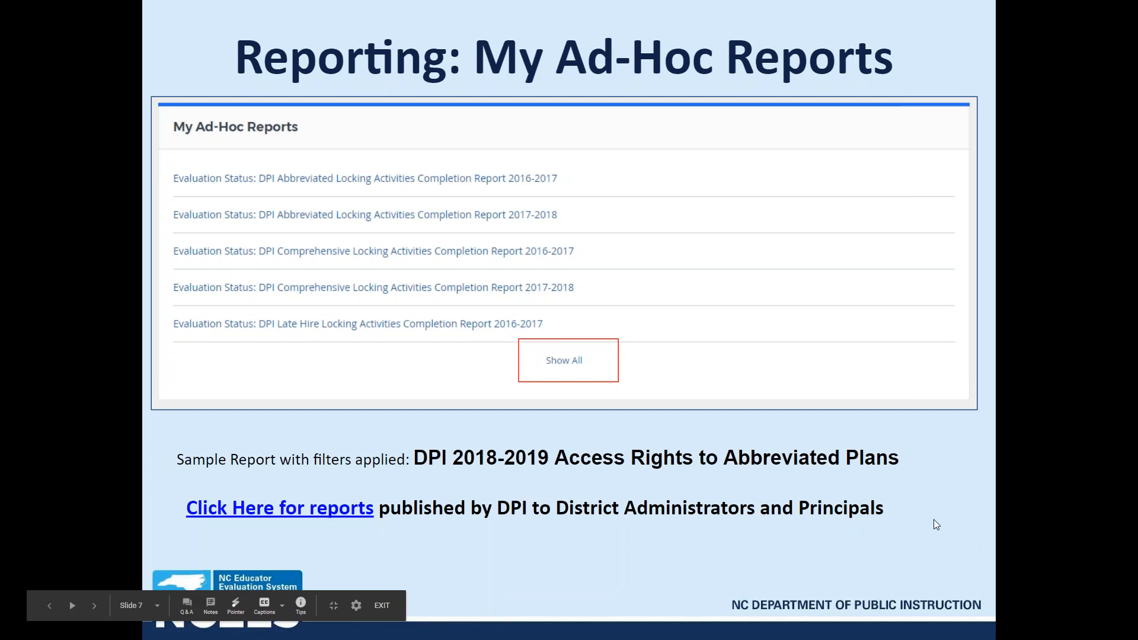
left_click(934, 520)
left_click(933, 519)
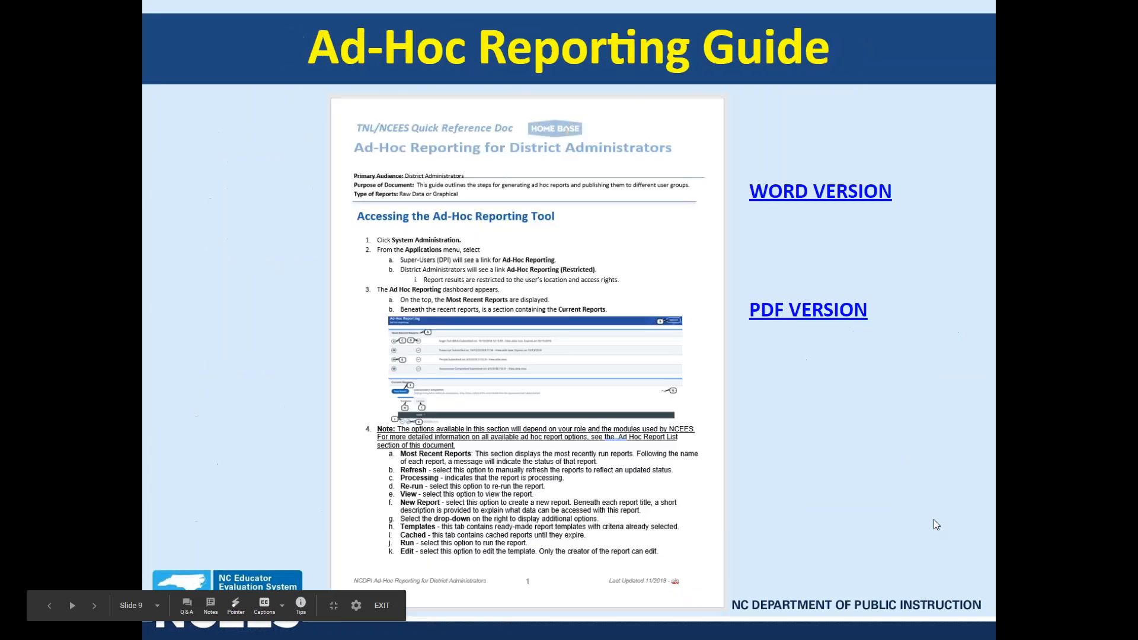
scroll(830, 440, "down", 2)
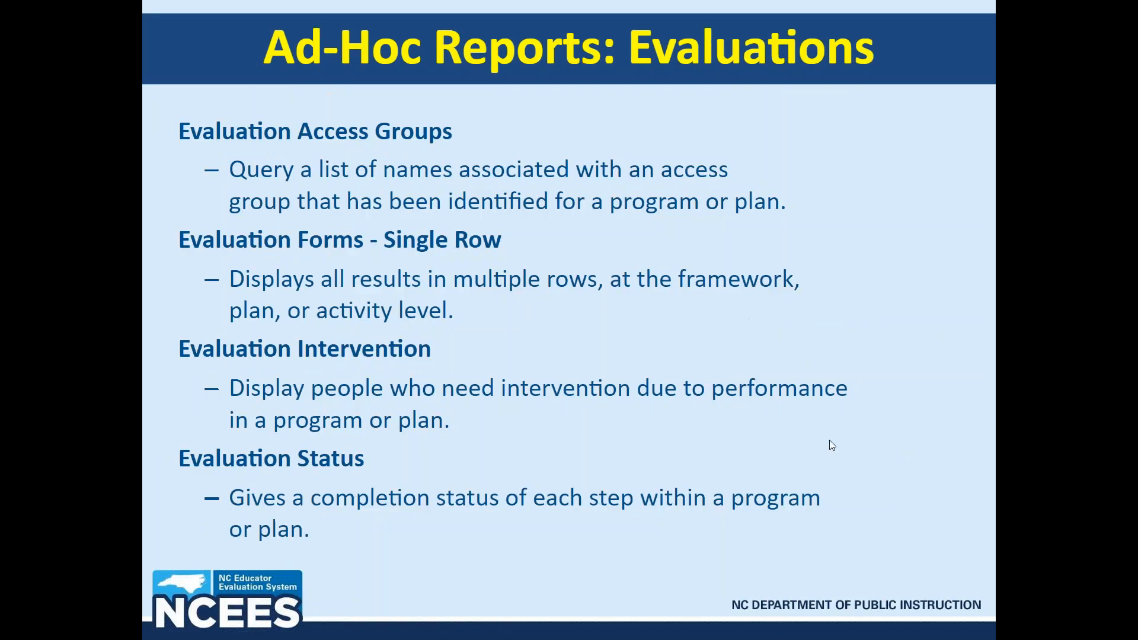